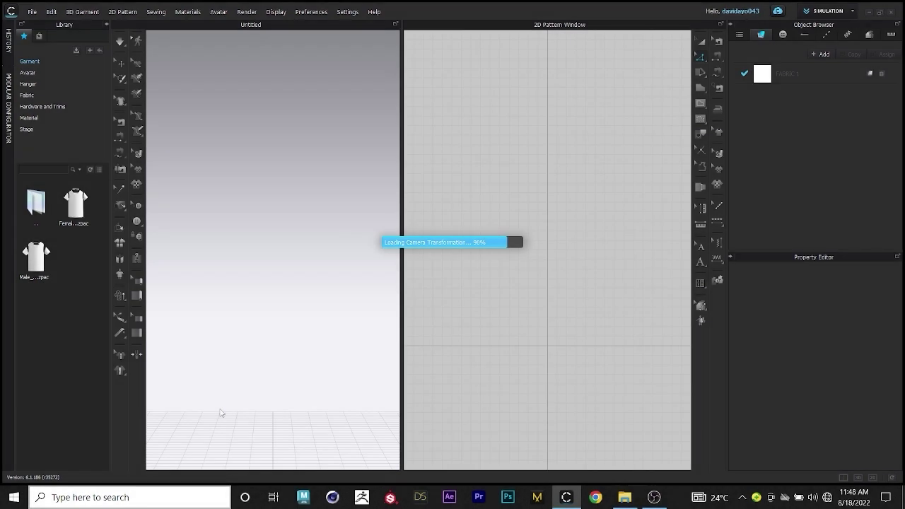
Open the model project from the earth tutorial folder
{"action": "left_click", "coordinate": [28, 13]}
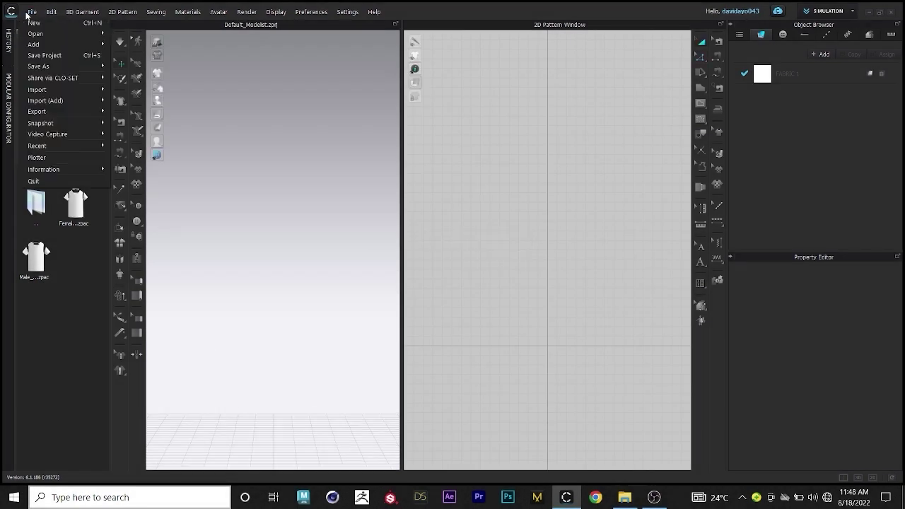
{"action": "mouse_move", "coordinate": [96, 35]}
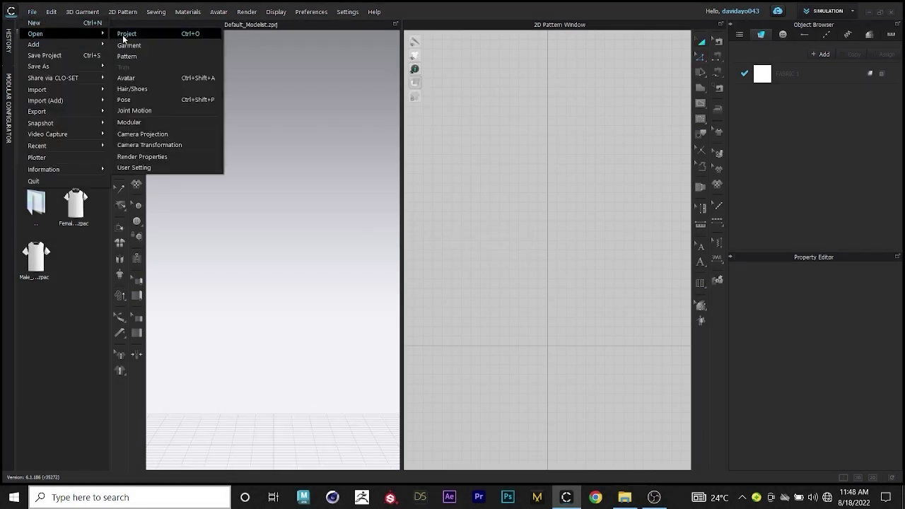
{"action": "left_click", "coordinate": [127, 36]}
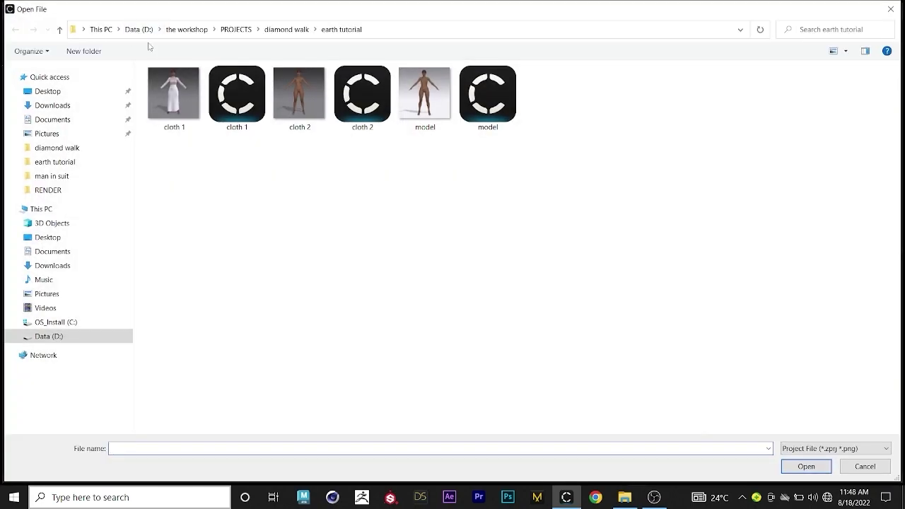
{"action": "double_click", "coordinate": [424, 92]}
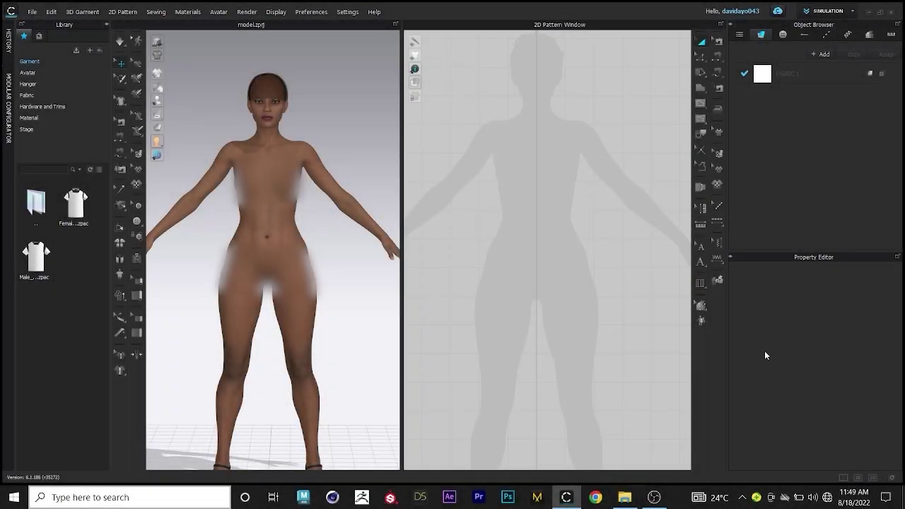
Draw the left half of a bodice as a polygon with curved neckline and armhole, about 286 mm along the avatar's centre line
{"action": "left_click", "coordinate": [700, 95]}
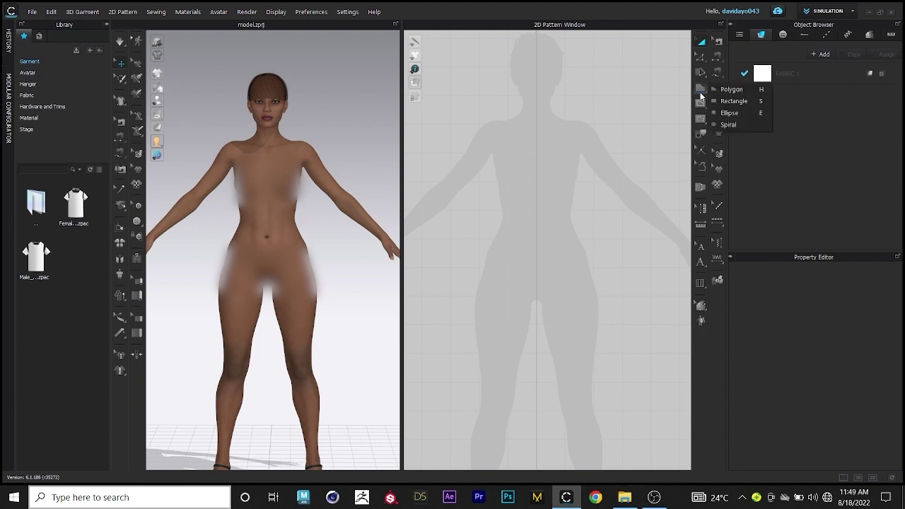
{"action": "left_click", "coordinate": [730, 89]}
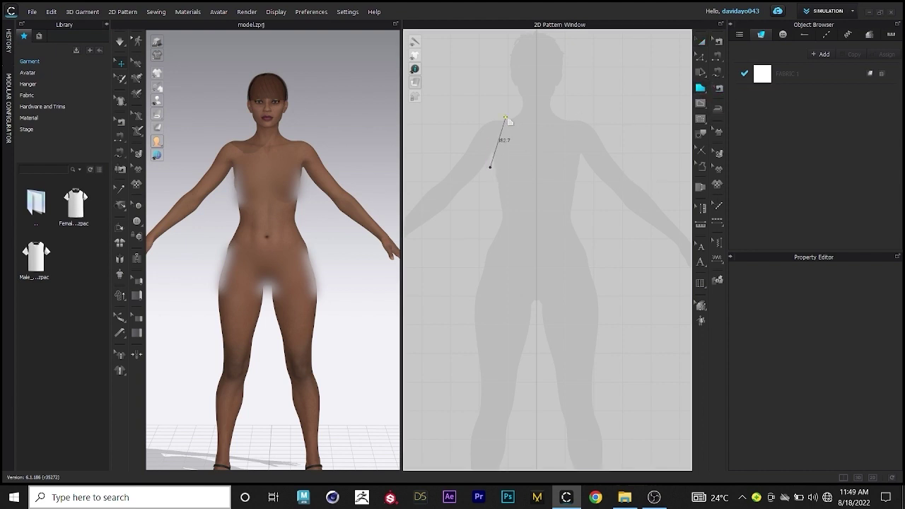
{"action": "left_click_drag", "start_coordinate": [506, 92], "coordinate": [501, 71]}
{"action": "left_click", "coordinate": [536, 215]}
{"action": "left_click", "coordinate": [490, 168]}
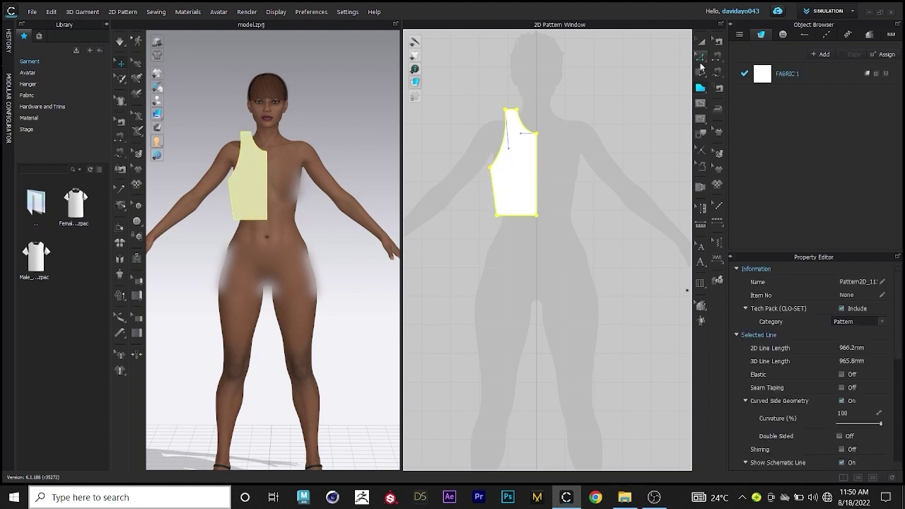
Try to reshape the armhole curve of the half bodice
{"action": "left_click", "coordinate": [700, 58]}
{"action": "left_click", "coordinate": [727, 93]}
{"action": "left_click_drag", "start_coordinate": [500, 152], "coordinate": [505, 157]}
{"action": "key", "text": "ctrl+z"}
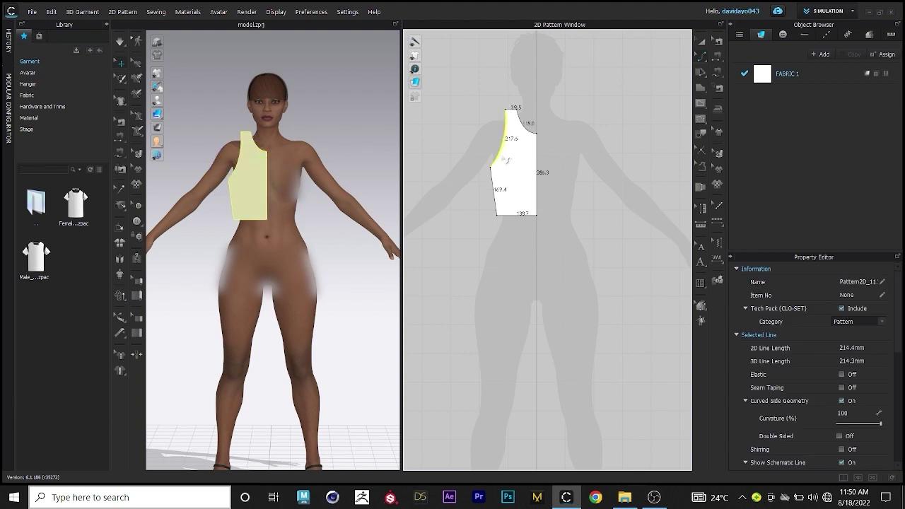
Move the underarm corner point of the half bodice slightly outward
{"action": "left_click", "coordinate": [701, 57]}
{"action": "left_click", "coordinate": [722, 60]}
{"action": "left_click_drag", "start_coordinate": [490, 168], "coordinate": [486, 169]}
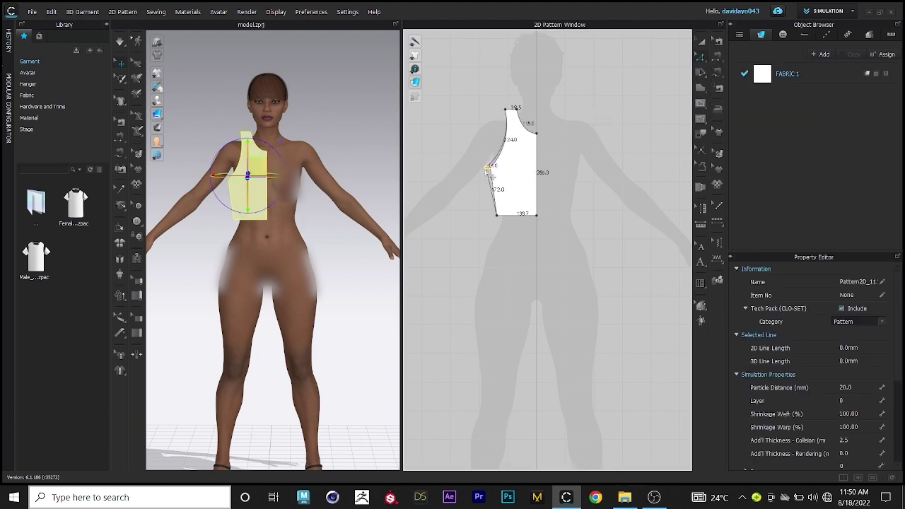
{"action": "left_click", "coordinate": [605, 131]}
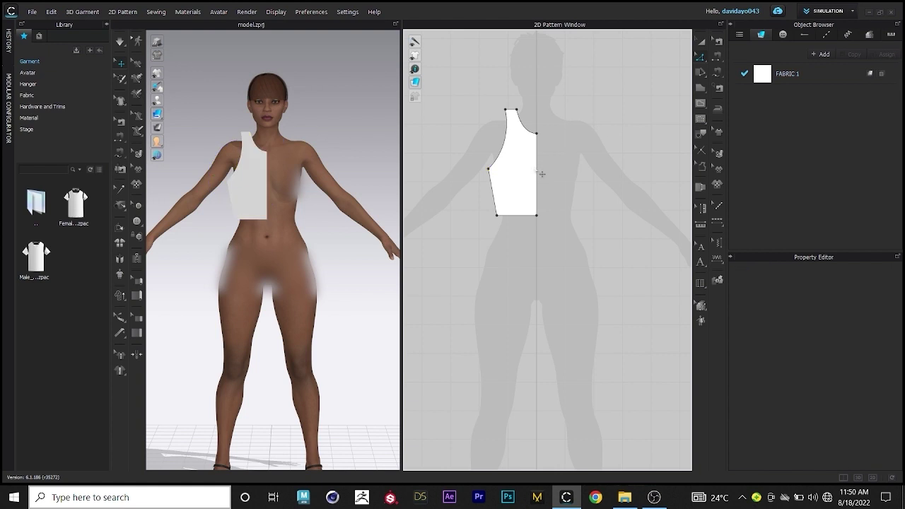
Unfold the half bodice across its centre line with Unfold Symmetric Editing (with Sewing)
{"action": "left_click", "coordinate": [537, 173]}
{"action": "right_click", "coordinate": [538, 171]}
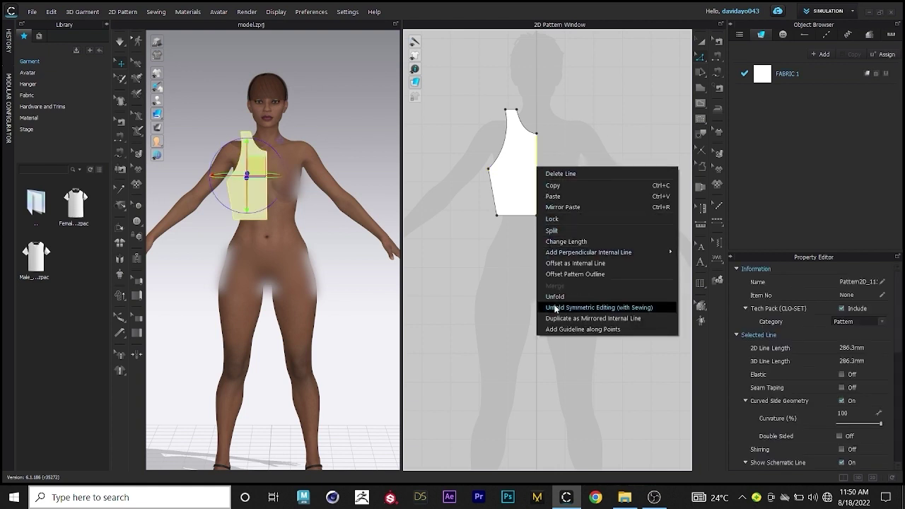
{"action": "left_click", "coordinate": [556, 308]}
{"action": "left_click", "coordinate": [501, 208]}
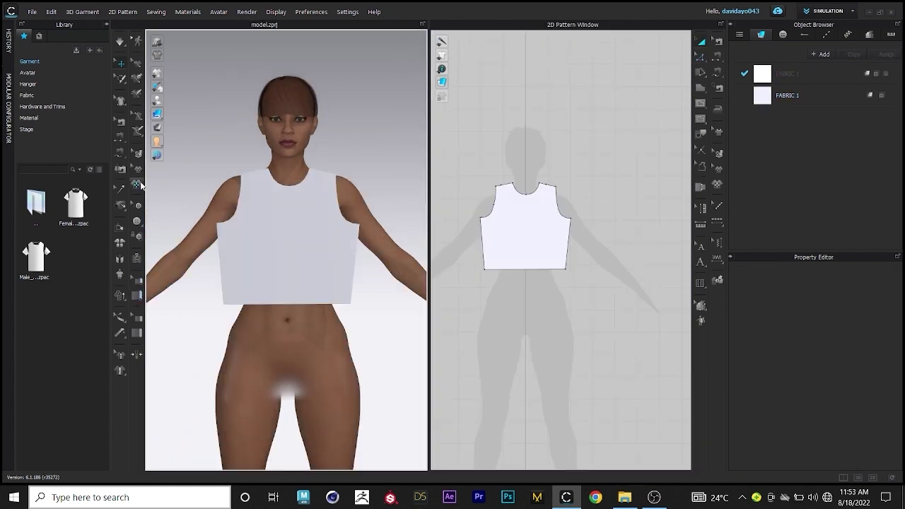
Clone the full front bodice as a Symmetric Pattern and place the copy beside the original in the pattern layout
{"action": "left_click", "coordinate": [171, 144]}
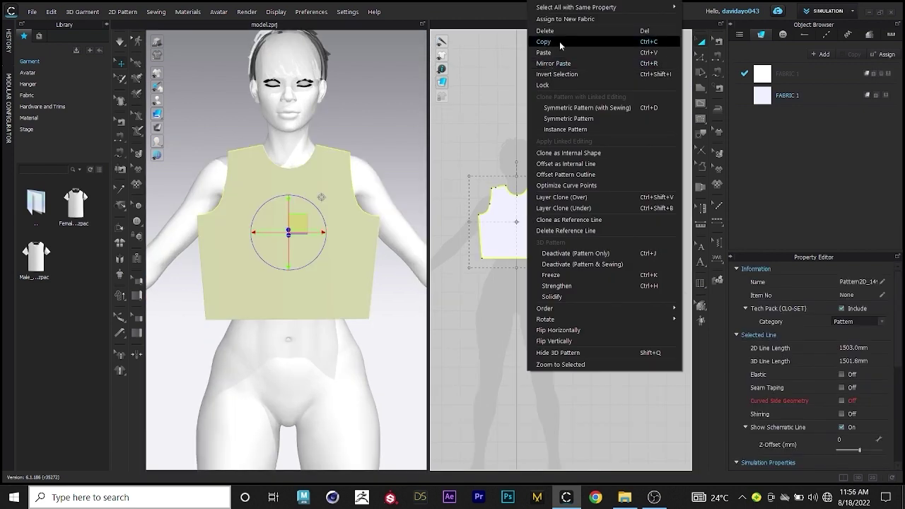
{"action": "left_click", "coordinate": [503, 188]}
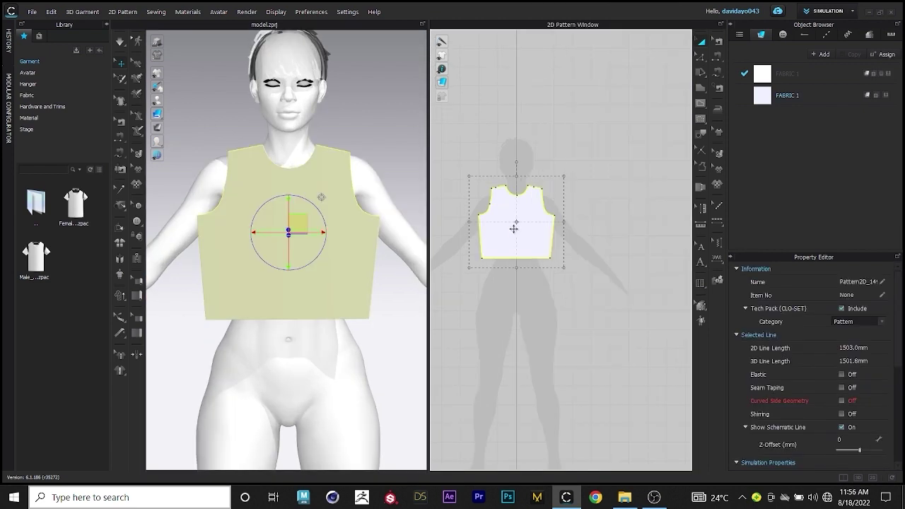
{"action": "right_click", "coordinate": [514, 229]}
{"action": "left_click", "coordinate": [563, 119]}
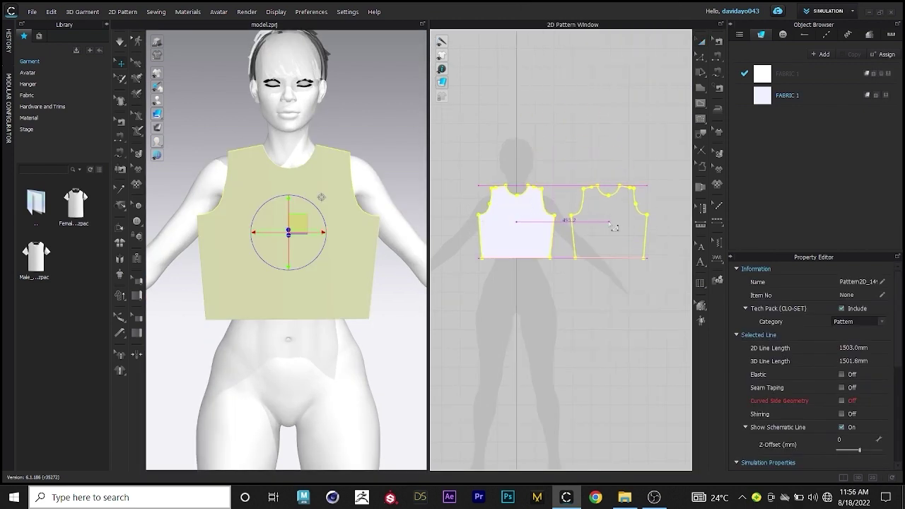
{"action": "left_click", "coordinate": [609, 221]}
Turn the cloned bodice to face backward in 3D and move it behind the avatar as the back piece
{"action": "left_click_drag", "start_coordinate": [374, 240], "coordinate": [270, 241]}
{"action": "left_click", "coordinate": [177, 115]}
{"action": "right_click_drag", "start_coordinate": [275, 208], "coordinate": [330, 236]}
{"action": "left_click", "coordinate": [315, 265]}
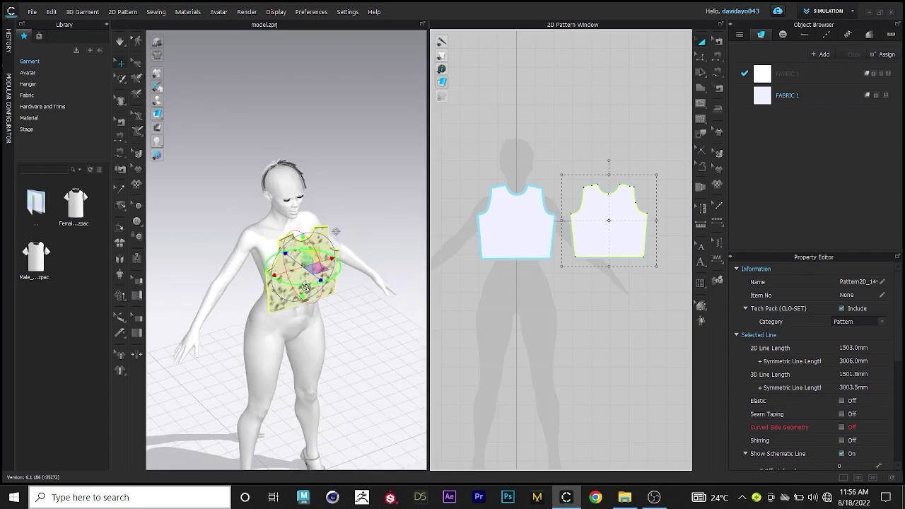
{"action": "left_click_drag", "start_coordinate": [328, 283], "coordinate": [285, 249]}
{"action": "scroll", "coordinate": [286, 244], "scroll_direction": "up", "scroll_amount": 3}
Adjust the front bodice's depth in 3D by shifting it slightly toward the avatar's chest
{"action": "right_click_drag", "start_coordinate": [286, 248], "coordinate": [318, 304]}
{"action": "left_click", "coordinate": [315, 285]}
{"action": "left_click_drag", "start_coordinate": [341, 294], "coordinate": [335, 293]}
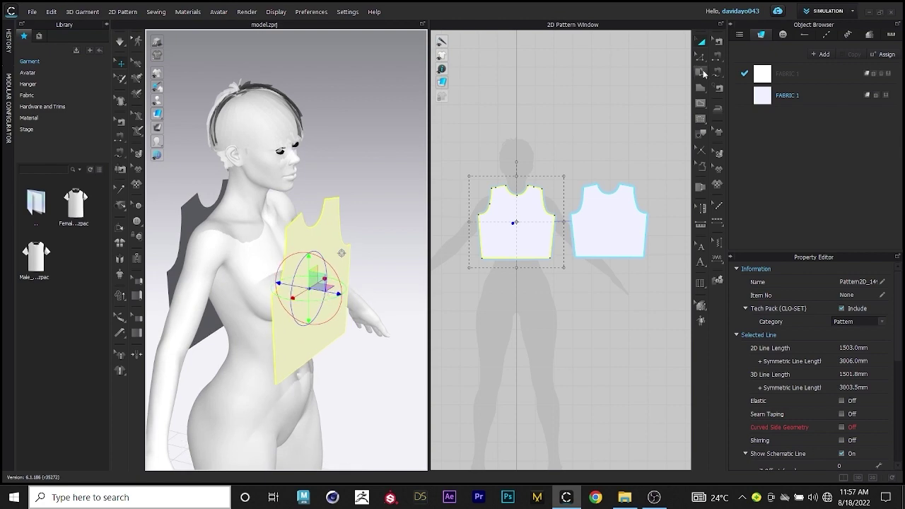
Sew both side seams between the front and back bodice pieces with Segment Sewing
{"action": "left_click", "coordinate": [716, 57]}
{"action": "right_click_drag", "start_coordinate": [226, 327], "coordinate": [262, 336]}
{"action": "left_click", "coordinate": [225, 337]}
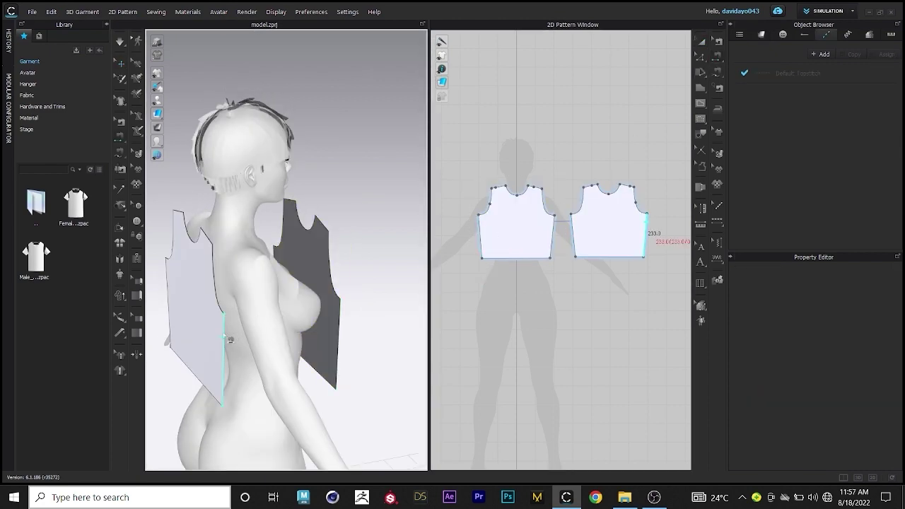
{"action": "left_click", "coordinate": [340, 321]}
{"action": "right_click_drag", "start_coordinate": [349, 323], "coordinate": [147, 311]}
{"action": "left_click", "coordinate": [306, 347]}
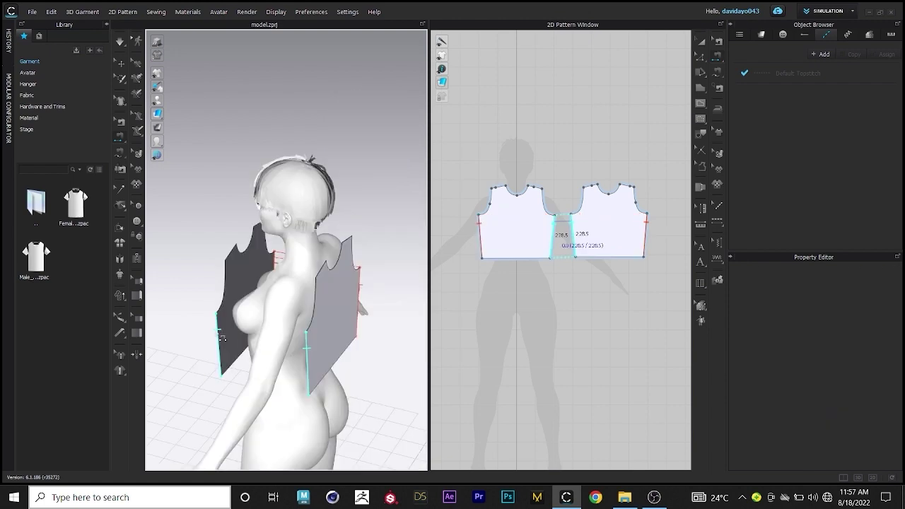
{"action": "left_click", "coordinate": [222, 338]}
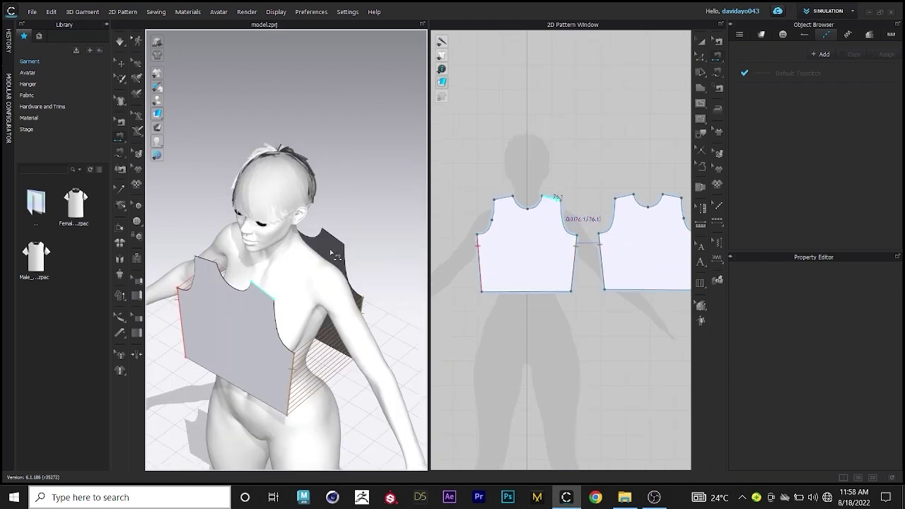
Sew both shoulder seams between the front and back bodice pieces
{"action": "left_click", "coordinate": [333, 237]}
{"action": "right_click_drag", "start_coordinate": [233, 272], "coordinate": [308, 300]}
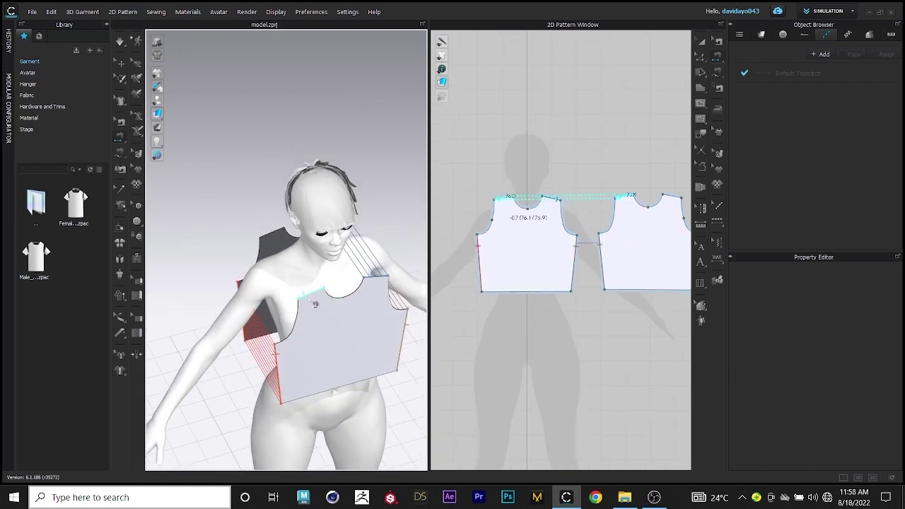
{"action": "left_click", "coordinate": [275, 242]}
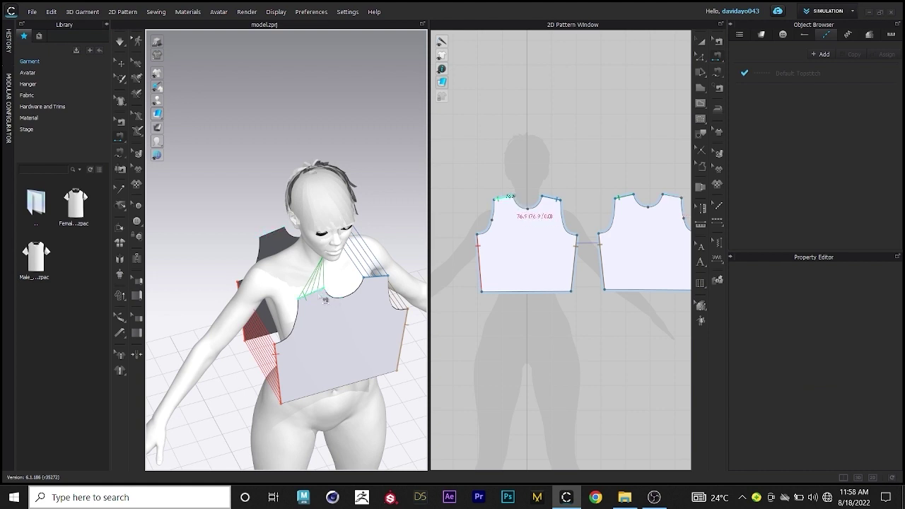
{"action": "left_click", "coordinate": [271, 242]}
{"action": "right_click_drag", "start_coordinate": [272, 244], "coordinate": [272, 283]}
Simulate the garment so the sewn bodice drapes onto the avatar, and clear the selection
{"action": "left_click", "coordinate": [121, 41]}
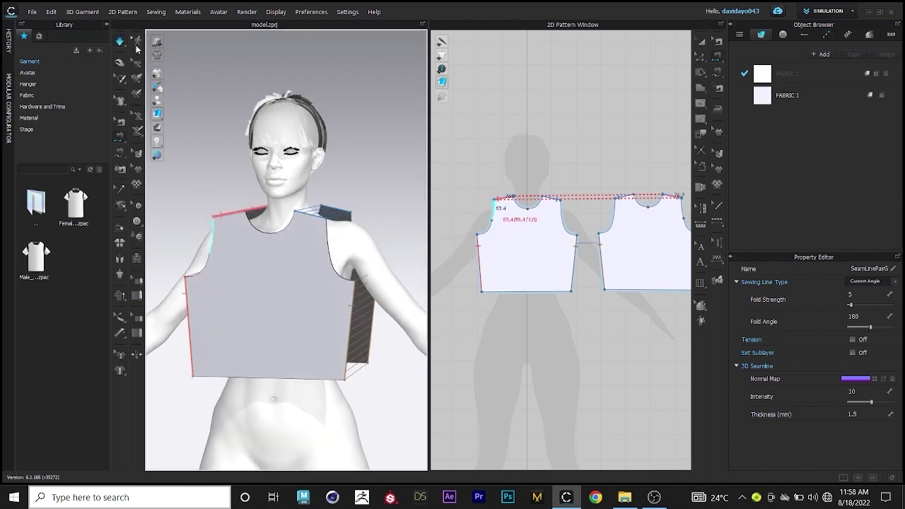
{"action": "right_click_drag", "start_coordinate": [322, 199], "coordinate": [342, 218]}
{"action": "left_click", "coordinate": [341, 217]}
{"action": "left_click", "coordinate": [365, 202]}
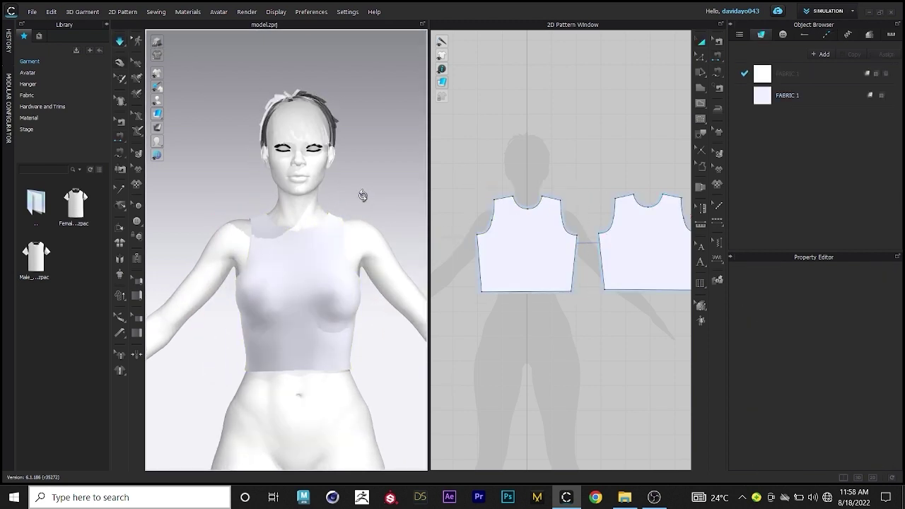
Set the colour of the bodice's fabric to grey #999999
{"action": "left_click", "coordinate": [798, 95]}
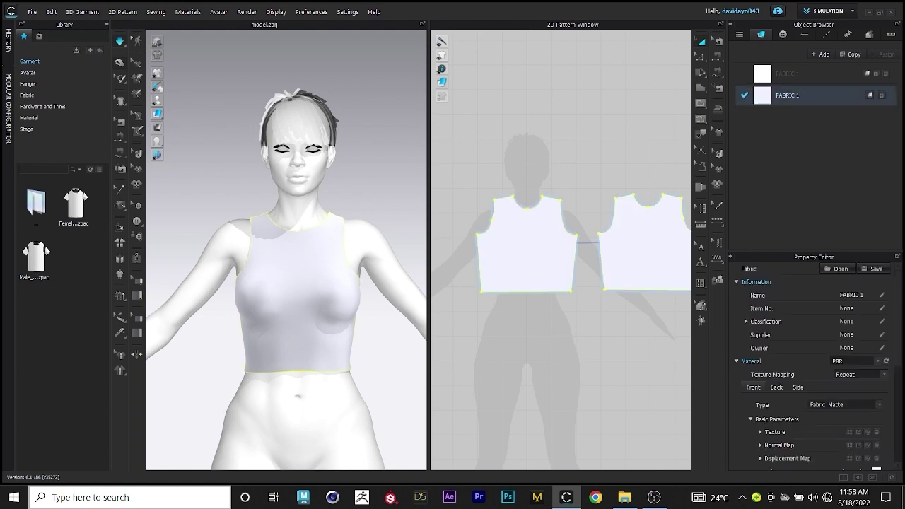
{"action": "scroll", "coordinate": [893, 351], "scroll_direction": "down", "scroll_amount": 3}
{"action": "left_click", "coordinate": [876, 392]}
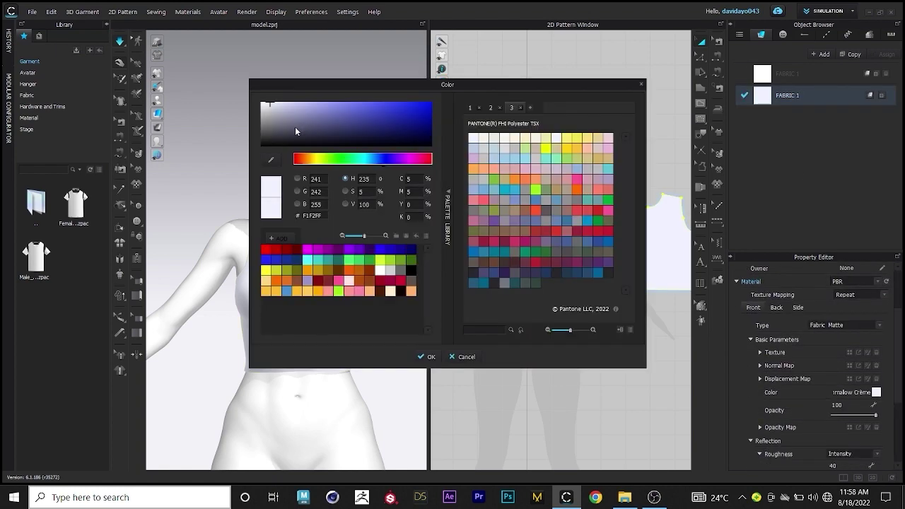
{"action": "left_click", "coordinate": [261, 123]}
{"action": "left_click_drag", "start_coordinate": [320, 84], "coordinate": [502, 90]}
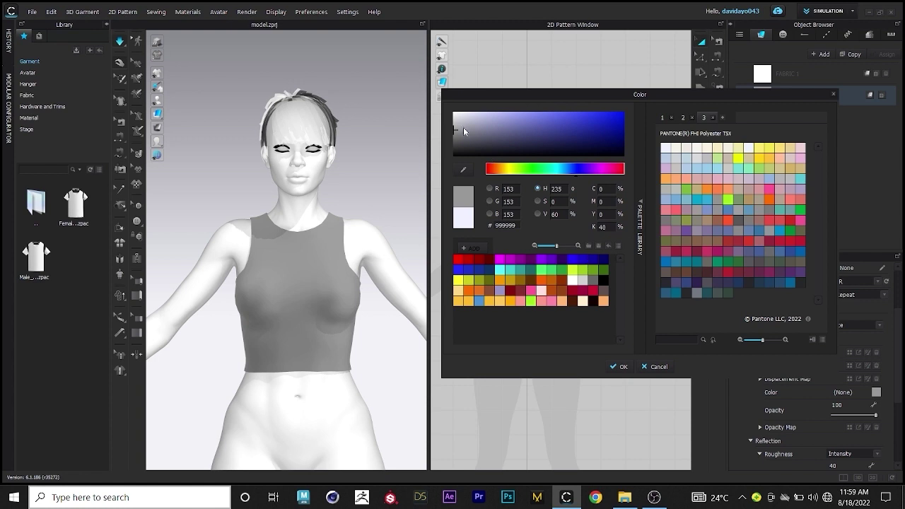
{"action": "left_click", "coordinate": [620, 367]}
{"action": "left_click", "coordinate": [352, 170]}
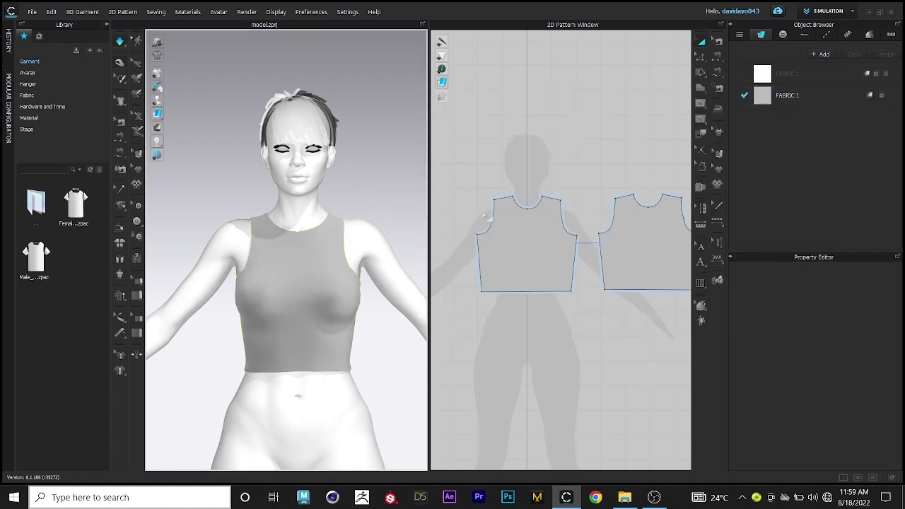
Create a tall rectangle pattern 153 mm wide to the left of the bodice pieces
{"action": "scroll", "coordinate": [540, 239], "scroll_direction": "down", "scroll_amount": 3}
{"action": "scroll", "coordinate": [483, 267], "scroll_direction": "up", "scroll_amount": 2}
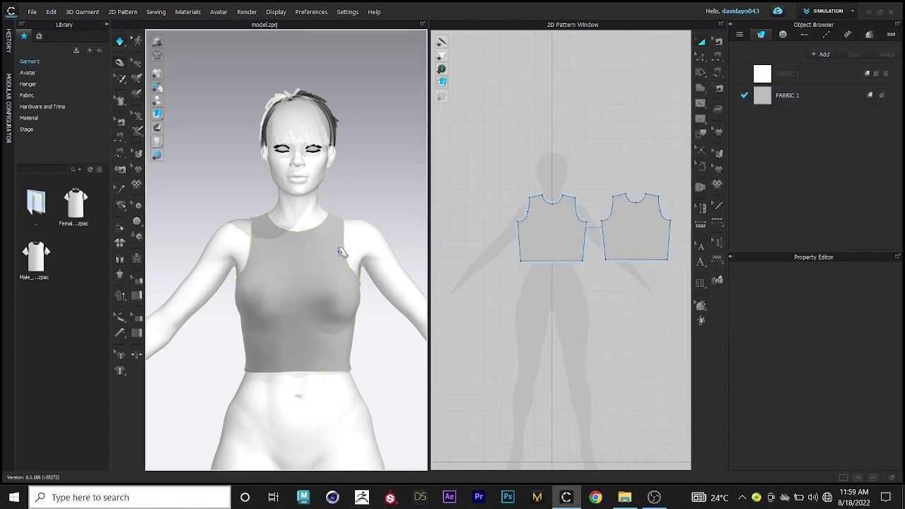
{"action": "middle_click_drag", "start_coordinate": [341, 253], "coordinate": [327, 203]}
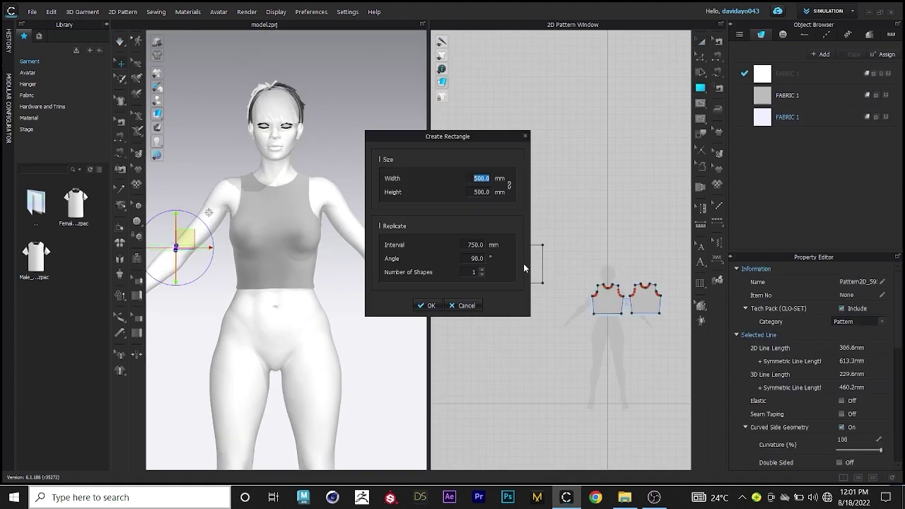
{"action": "type", "text": "153"}
{"action": "type", "text": "73"}
{"action": "left_click", "coordinate": [427, 305]}
Move the new rectangle in the pattern layout to just beside the front bodice, near the avatar silhouette's arm
{"action": "left_click", "coordinate": [698, 44]}
{"action": "scroll", "coordinate": [536, 243], "scroll_direction": "down", "scroll_amount": 2}
{"action": "left_click_drag", "start_coordinate": [532, 242], "coordinate": [609, 297]}
{"action": "scroll", "coordinate": [655, 285], "scroll_direction": "up", "scroll_amount": 5}
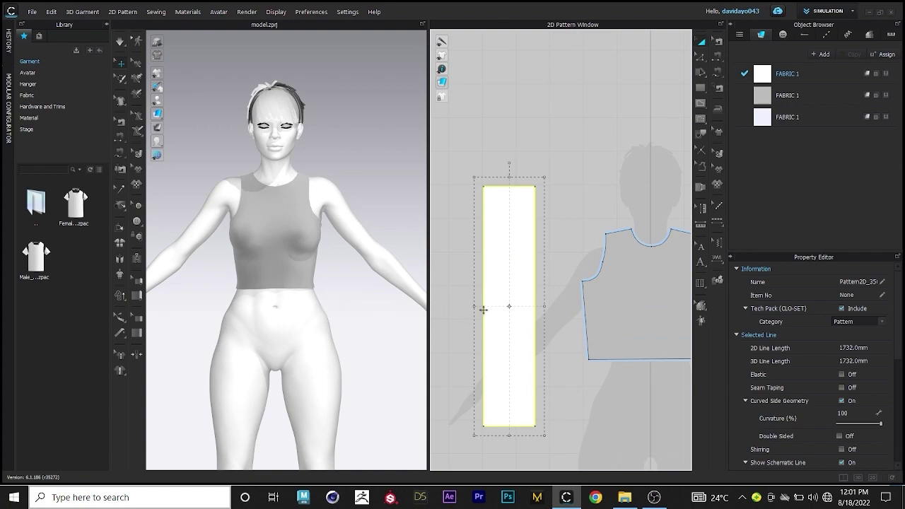
Move the rectangle piece in 3D until it stands next to the avatar's right arm, and deselect it
{"action": "scroll", "coordinate": [331, 302], "scroll_direction": "down", "scroll_amount": 6}
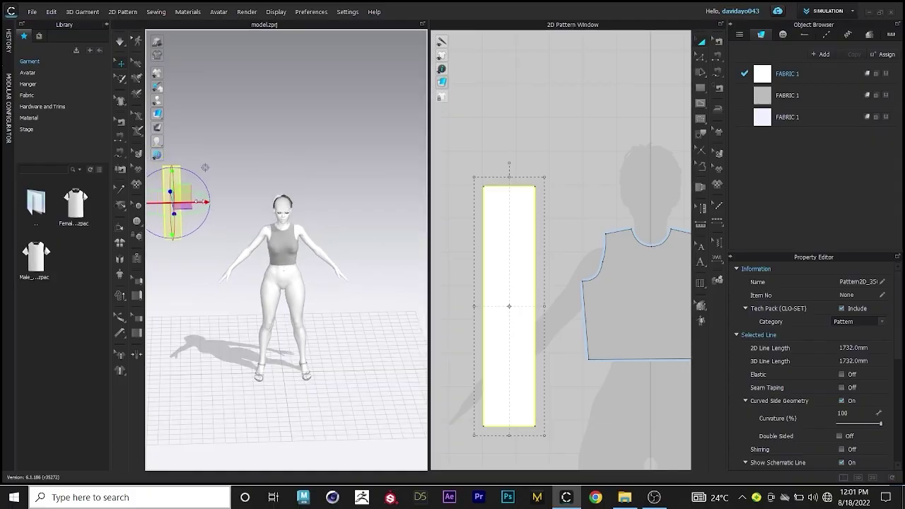
{"action": "left_click_drag", "start_coordinate": [200, 202], "coordinate": [271, 201]}
{"action": "scroll", "coordinate": [270, 207], "scroll_direction": "up", "scroll_amount": 2}
{"action": "right_click_drag", "start_coordinate": [248, 212], "coordinate": [275, 254]}
{"action": "scroll", "coordinate": [246, 259], "scroll_direction": "up", "scroll_amount": 2}
{"action": "left_click_drag", "start_coordinate": [157, 256], "coordinate": [192, 256]}
{"action": "scroll", "coordinate": [191, 258], "scroll_direction": "up", "scroll_amount": 3}
{"action": "right_click_drag", "start_coordinate": [234, 261], "coordinate": [280, 251]}
{"action": "left_click_drag", "start_coordinate": [281, 250], "coordinate": [256, 251]}
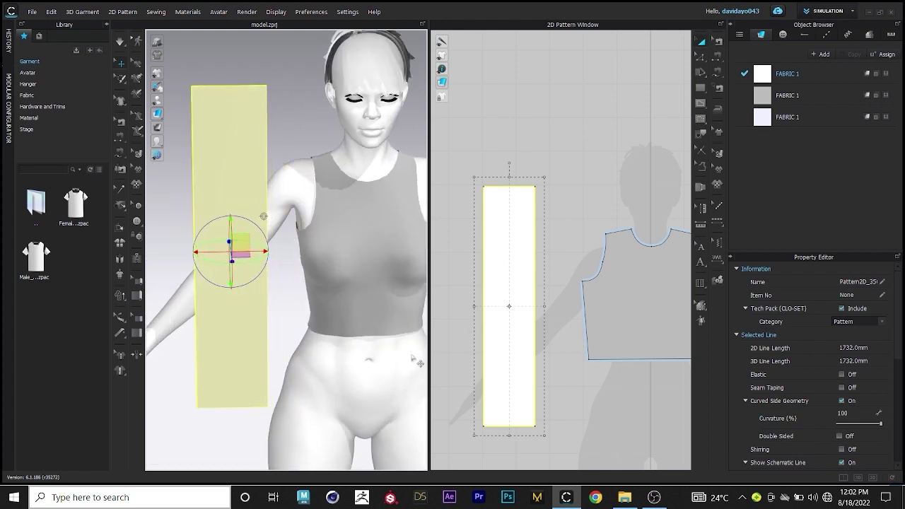
{"action": "right_click_drag", "start_coordinate": [412, 358], "coordinate": [370, 325]}
{"action": "middle_click_drag", "start_coordinate": [371, 326], "coordinate": [321, 326]}
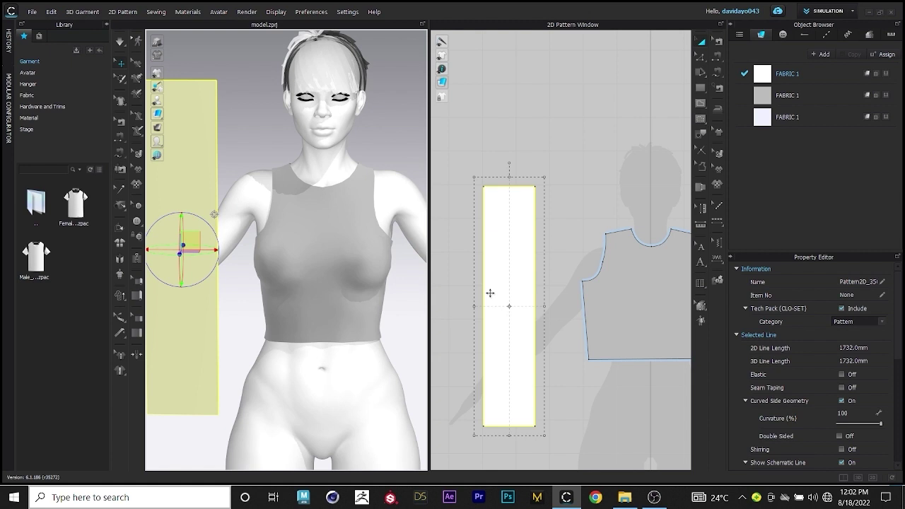
{"action": "left_click", "coordinate": [535, 154]}
{"action": "scroll", "coordinate": [530, 166], "scroll_direction": "up", "scroll_amount": 2}
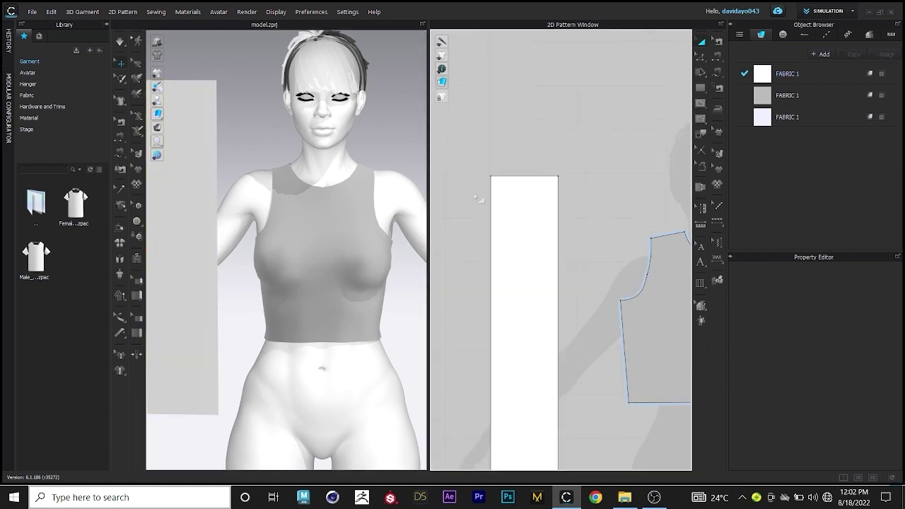
Split the rectangle's top edge uniformly into six equal segments
{"action": "right_click", "coordinate": [520, 176]}
{"action": "left_click", "coordinate": [547, 240]}
{"action": "right_click", "coordinate": [517, 176]}
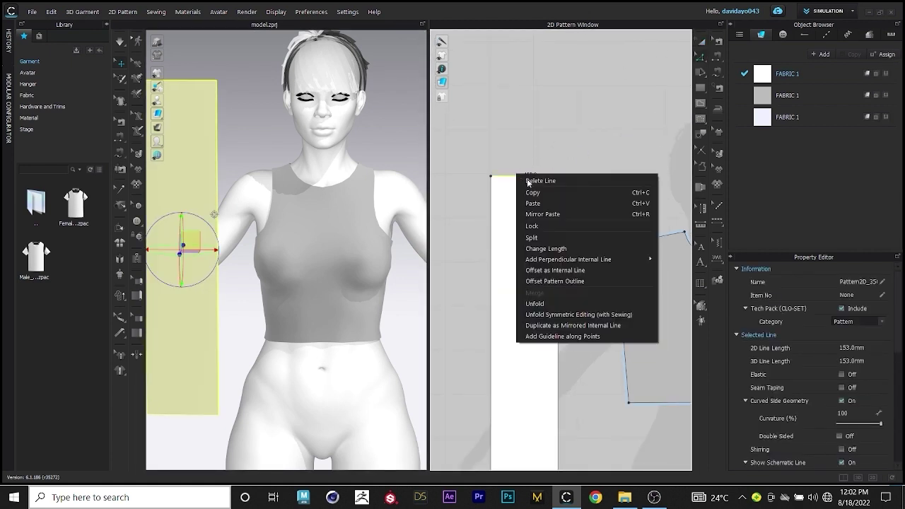
{"action": "left_click", "coordinate": [569, 240]}
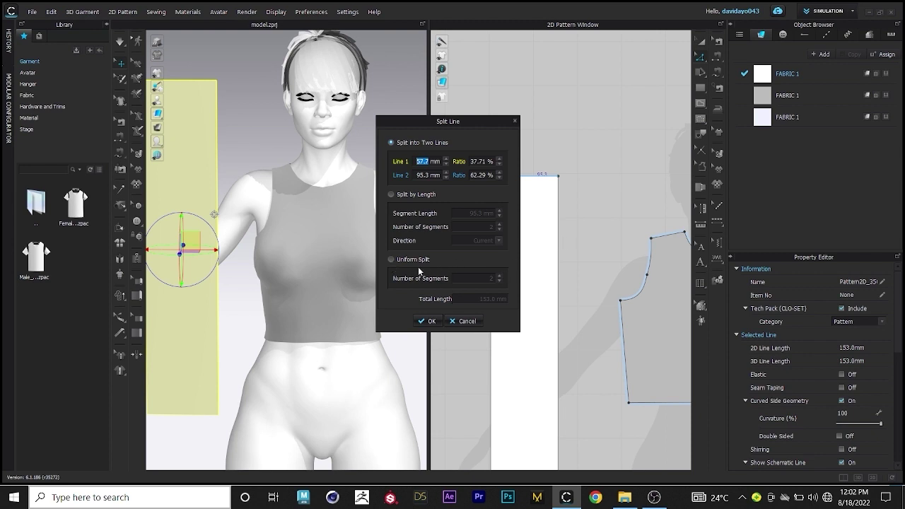
{"action": "left_click", "coordinate": [414, 259]}
{"action": "left_click_drag", "start_coordinate": [465, 120], "coordinate": [390, 125]}
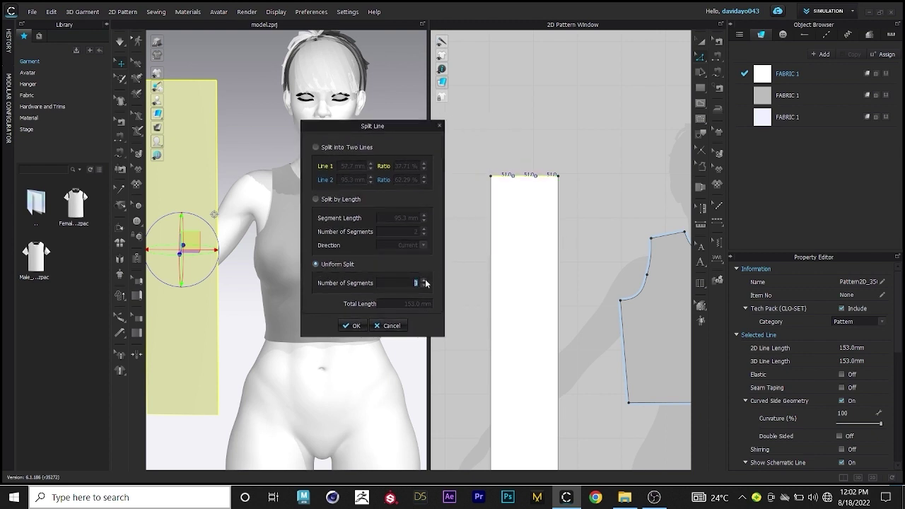
{"action": "left_click", "coordinate": [354, 325]}
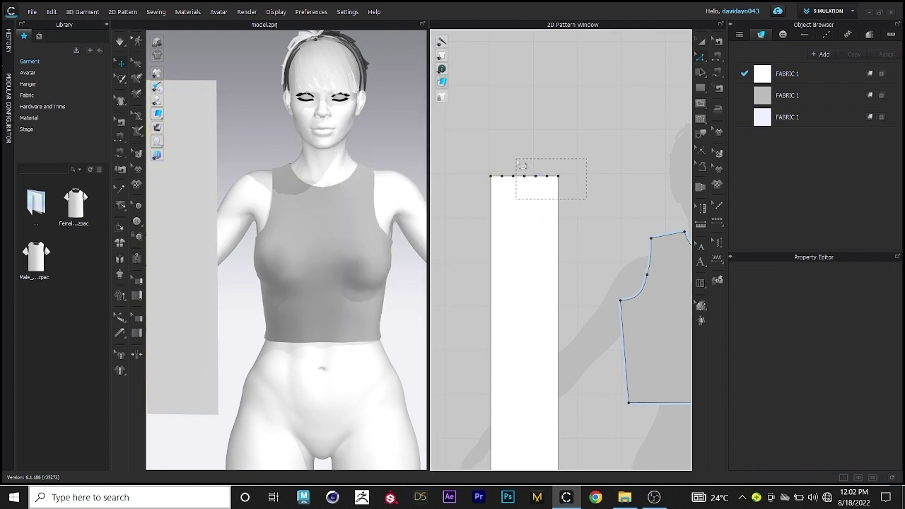
Lower the points on the right part of the top edge to form a diagonal slope with a short flat end
{"action": "left_click_drag", "start_coordinate": [521, 166], "coordinate": [558, 187]}
{"action": "left_click", "coordinate": [582, 173]}
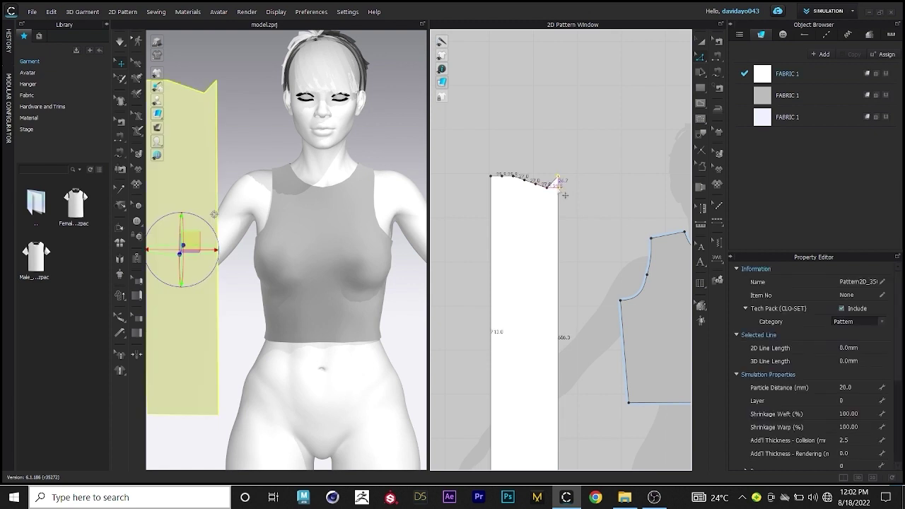
{"action": "left_click", "coordinate": [549, 185]}
{"action": "left_click_drag", "start_coordinate": [596, 212], "coordinate": [557, 212]}
{"action": "left_click", "coordinate": [593, 184]}
{"action": "scroll", "coordinate": [527, 185], "scroll_direction": "up", "scroll_amount": 2}
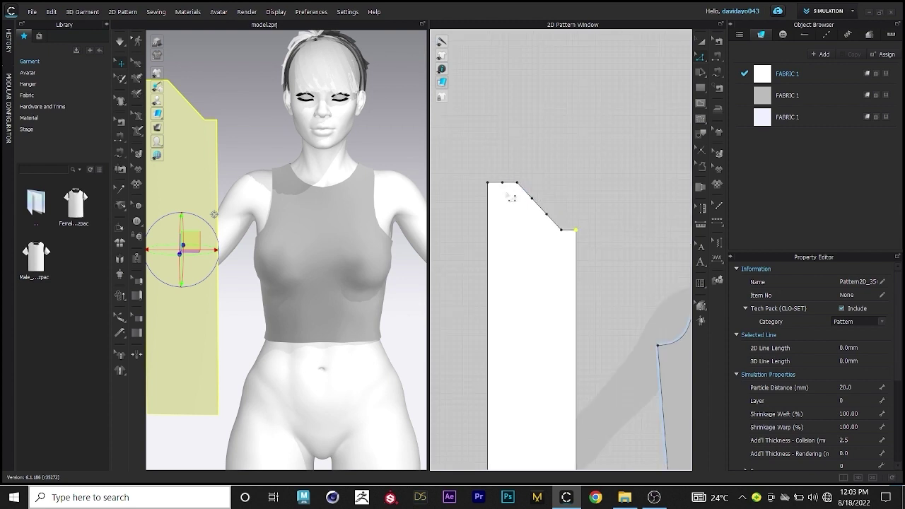
Adjust the slope points into a rounder sleeve-cap outline and convert its first two inner points to curve points
{"action": "left_click_drag", "start_coordinate": [529, 193], "coordinate": [536, 199]}
{"action": "right_click", "coordinate": [502, 181]}
{"action": "left_click", "coordinate": [544, 251]}
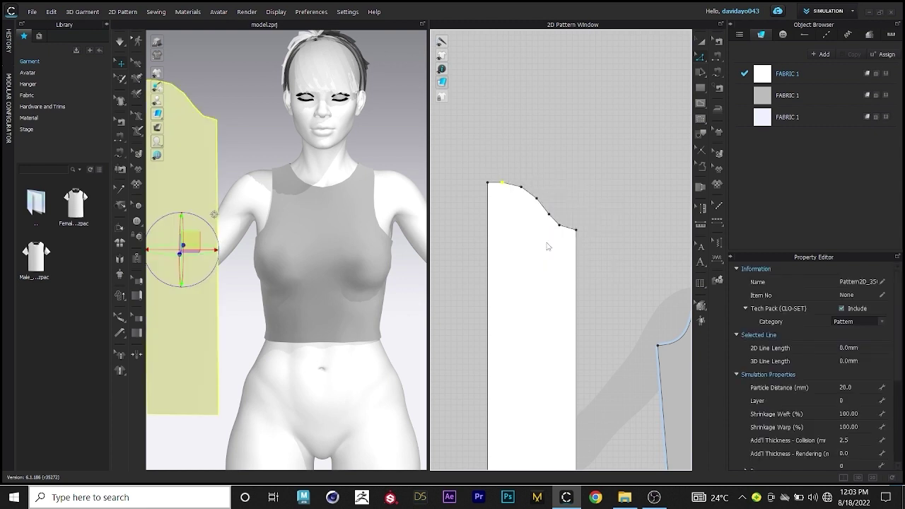
{"action": "right_click", "coordinate": [522, 187]}
{"action": "left_click", "coordinate": [563, 257]}
Convert the remaining inner points of the sleeve-cap edge to curve points so the edge forms one smooth S-curve
{"action": "left_click", "coordinate": [536, 198]}
{"action": "right_click", "coordinate": [536, 199]}
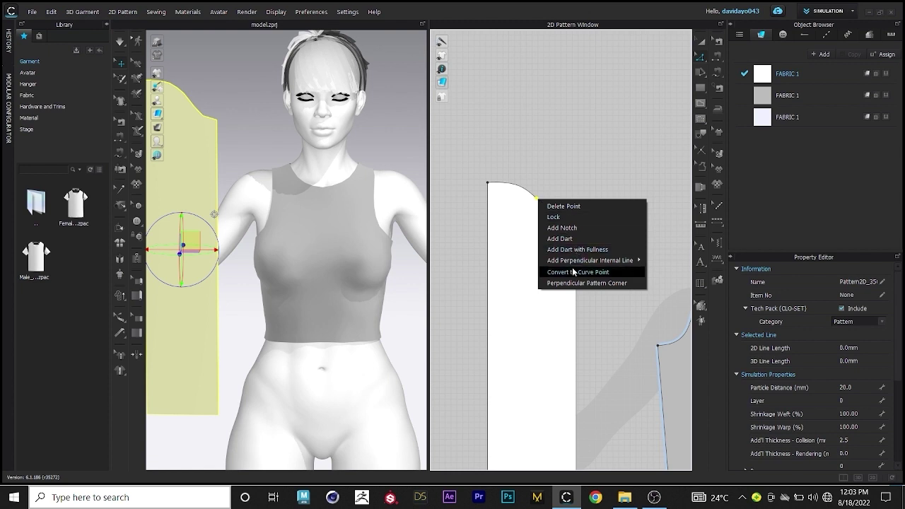
{"action": "left_click", "coordinate": [554, 271]}
{"action": "left_click", "coordinate": [558, 224]}
{"action": "right_click", "coordinate": [559, 223]}
{"action": "left_click", "coordinate": [587, 288]}
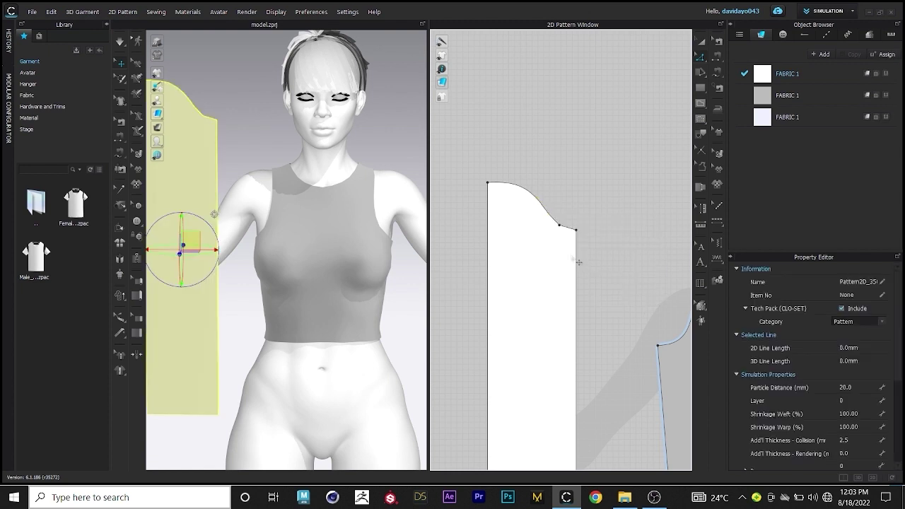
{"action": "left_click", "coordinate": [559, 224]}
{"action": "right_click", "coordinate": [559, 224]}
{"action": "left_click", "coordinate": [600, 297]}
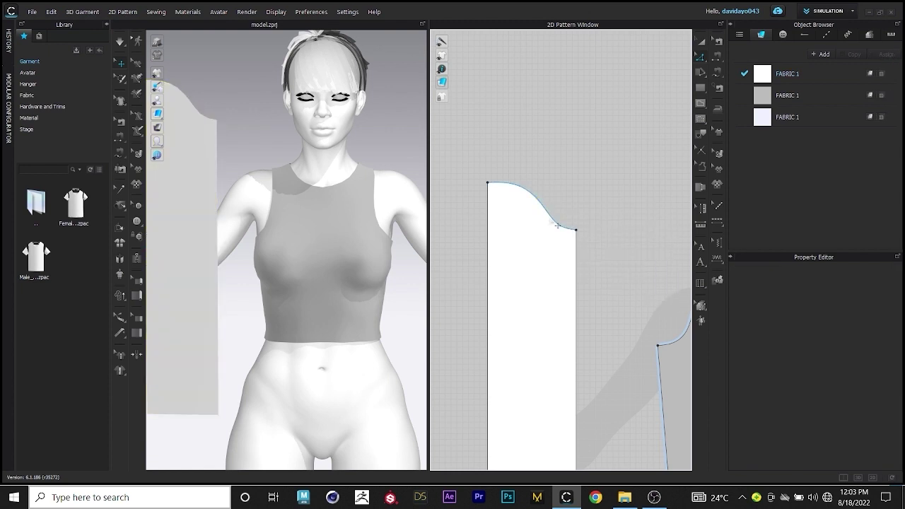
Select the curved sleeve-cap edge and activate the Edit Curvature tool
{"action": "left_click", "coordinate": [542, 201]}
{"action": "left_click", "coordinate": [700, 59]}
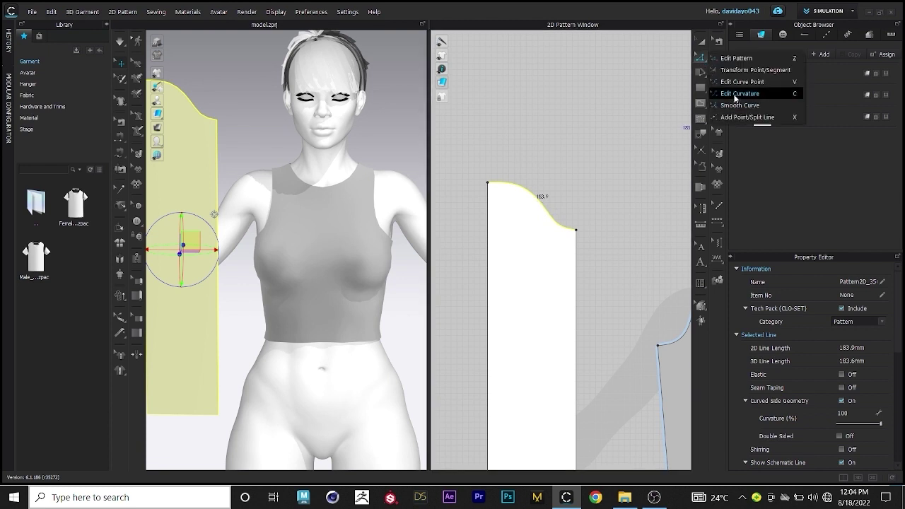
{"action": "left_click", "coordinate": [735, 94]}
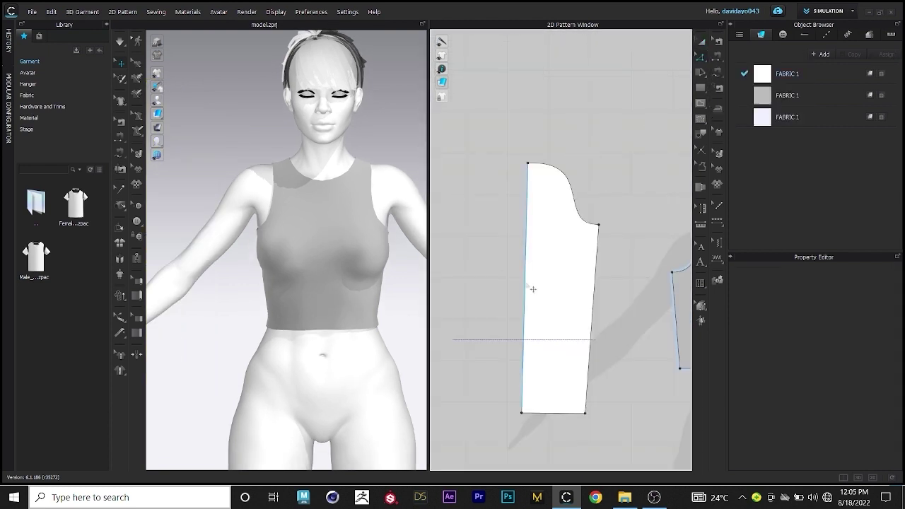
Unfold the half sleeve along its long straight edge into a full sleeve pattern
{"action": "right_click", "coordinate": [524, 281]}
{"action": "left_click", "coordinate": [564, 413]}
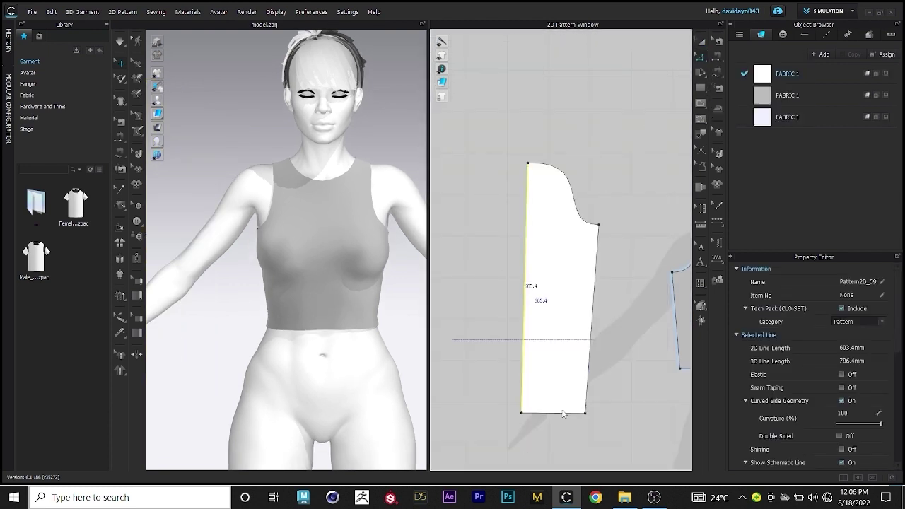
{"action": "left_click", "coordinate": [586, 175]}
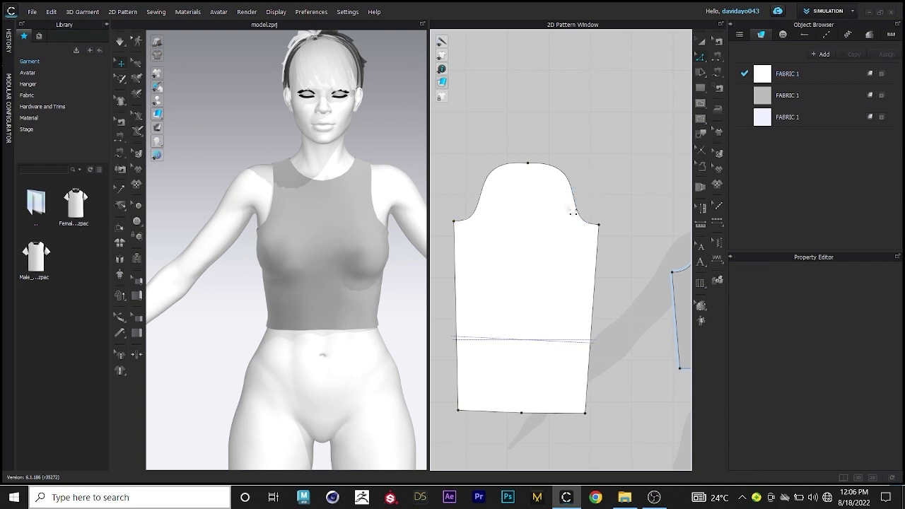
Create a symmetric copy of the full sleeve and place it on the side away from the bodice
{"action": "scroll", "coordinate": [525, 250], "scroll_direction": "down", "scroll_amount": 5}
{"action": "left_click", "coordinate": [526, 251]}
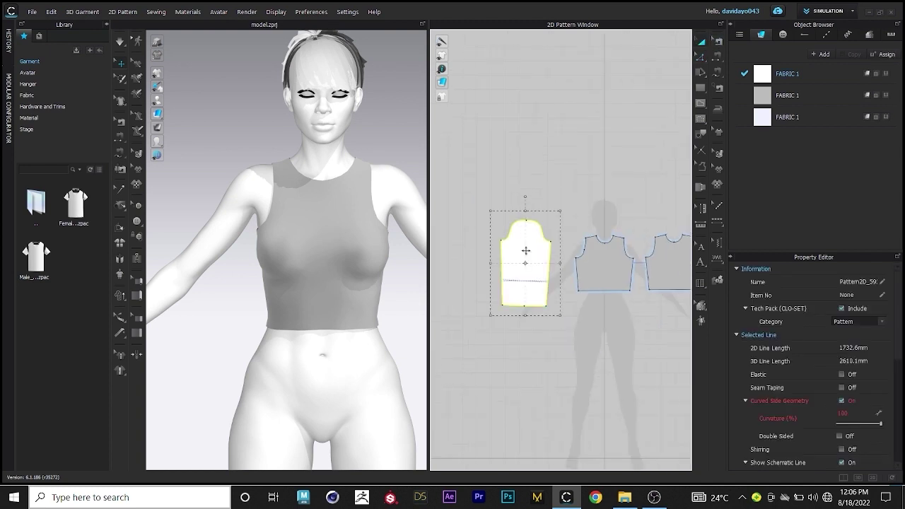
{"action": "right_click", "coordinate": [526, 250]}
{"action": "left_click", "coordinate": [559, 119]}
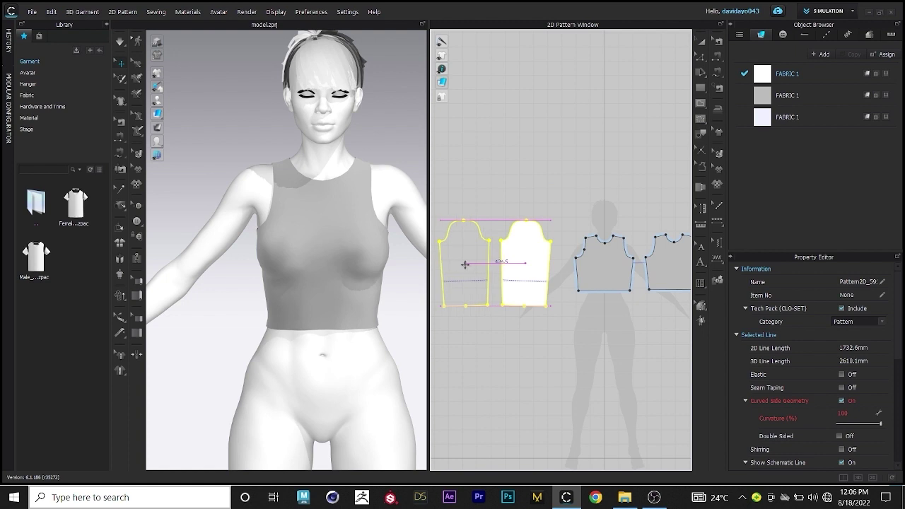
{"action": "left_click", "coordinate": [467, 266]}
Select both sleeve pieces and examine their placement beside the avatar in 3D
{"action": "scroll", "coordinate": [307, 282], "scroll_direction": "down", "scroll_amount": 4}
{"action": "middle_click_drag", "start_coordinate": [307, 320], "coordinate": [400, 367]}
{"action": "left_click", "coordinate": [311, 317]}
{"action": "left_click", "coordinate": [193, 313]}
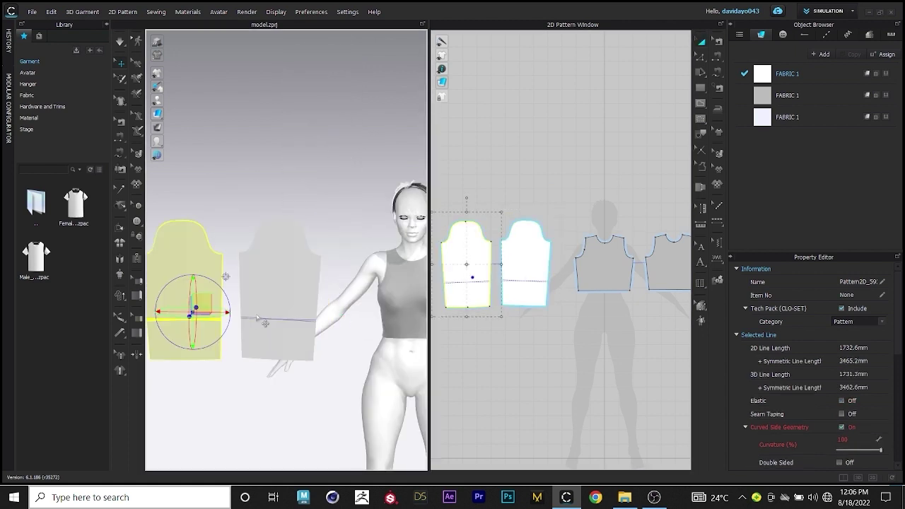
{"action": "left_click", "coordinate": [258, 318], "text": "shift"}
{"action": "key", "text": "2"}
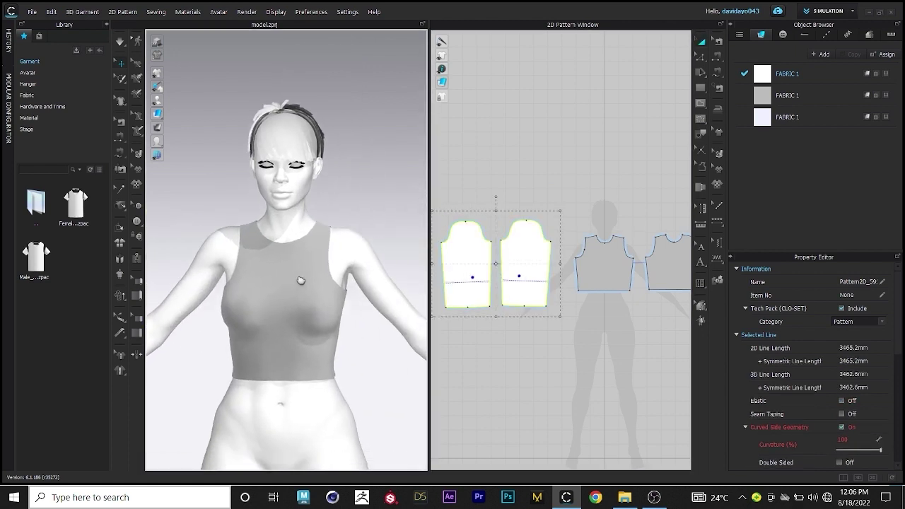
{"action": "middle_click_drag", "start_coordinate": [300, 281], "coordinate": [308, 234]}
{"action": "scroll", "coordinate": [256, 275], "scroll_direction": "down", "scroll_amount": 3}
{"action": "middle_click_drag", "start_coordinate": [257, 277], "coordinate": [411, 307]}
{"action": "scroll", "coordinate": [290, 283], "scroll_direction": "down", "scroll_amount": 2}
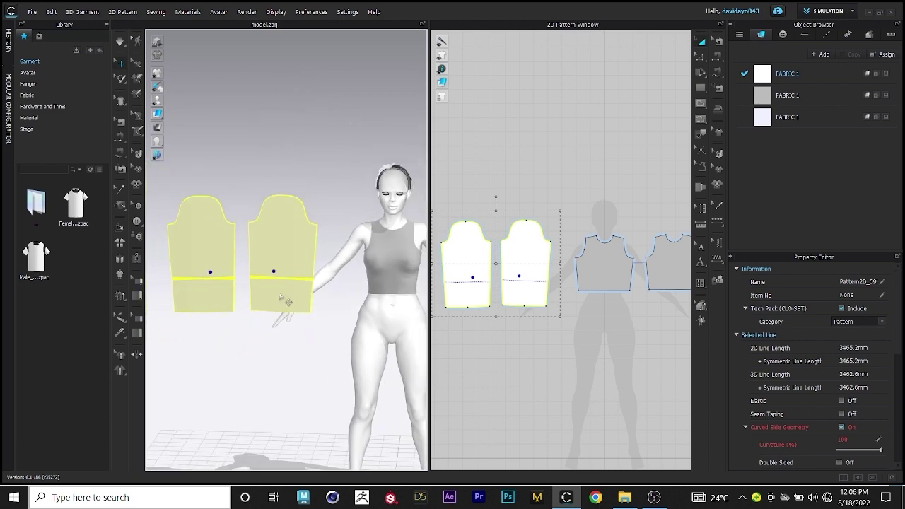
{"action": "middle_click_drag", "start_coordinate": [280, 297], "coordinate": [241, 297]}
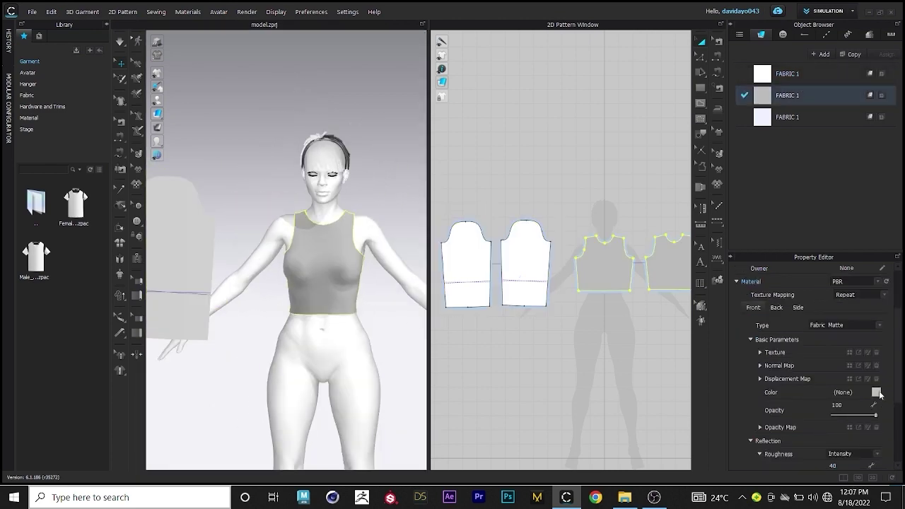
Set the colour of the bodice's fabric to dark green #366C00
{"action": "left_click", "coordinate": [875, 392]}
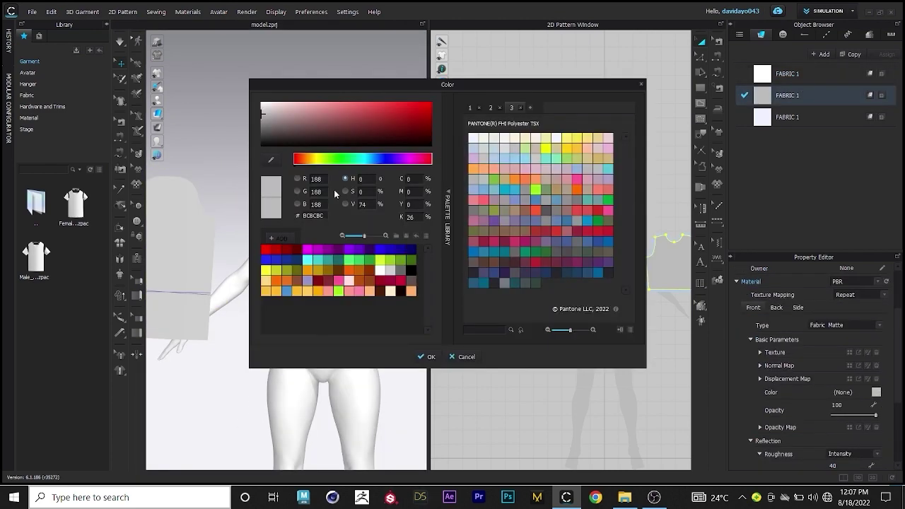
{"action": "left_click_drag", "start_coordinate": [318, 86], "coordinate": [490, 90]}
{"action": "left_click", "coordinate": [580, 262]}
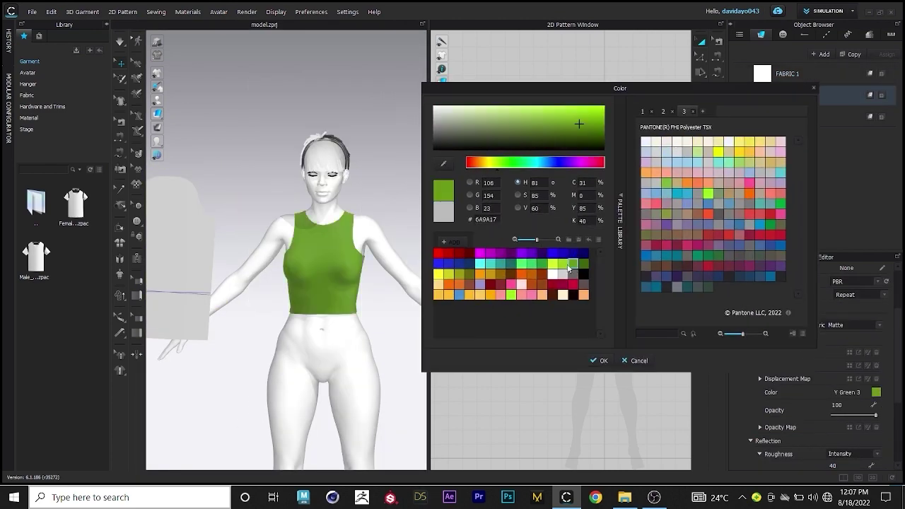
{"action": "mouse_move", "coordinate": [592, 126]}
{"action": "left_mouse_down"}
{"action": "mouse_move", "coordinate": [602, 115]}
{"action": "mouse_move", "coordinate": [604, 130]}
{"action": "left_mouse_up"}
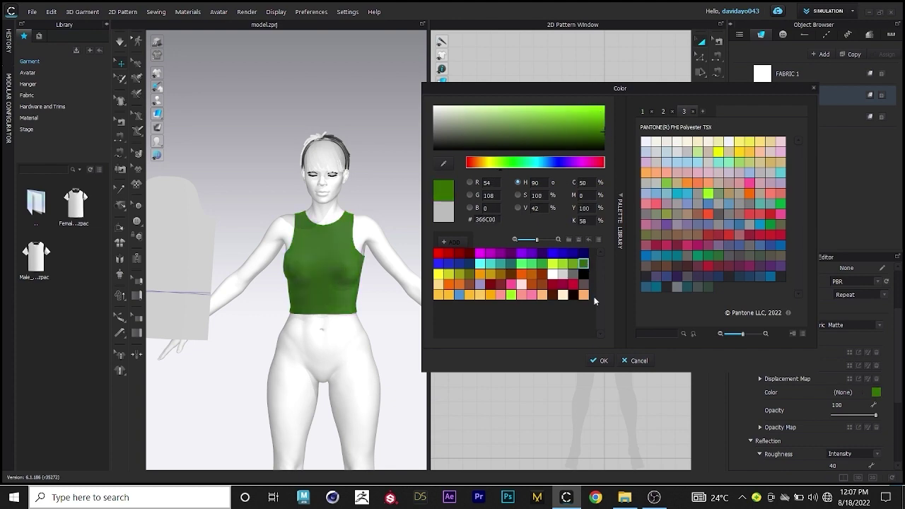
{"action": "left_click", "coordinate": [593, 359]}
Show the avatar's arrangement points and wrap the sleeve piece around the avatar's right arm from a front arm point
{"action": "scroll", "coordinate": [205, 251], "scroll_direction": "up", "scroll_amount": 1}
{"action": "left_click", "coordinate": [171, 219]}
{"action": "middle_click_drag", "start_coordinate": [291, 237], "coordinate": [312, 247]}
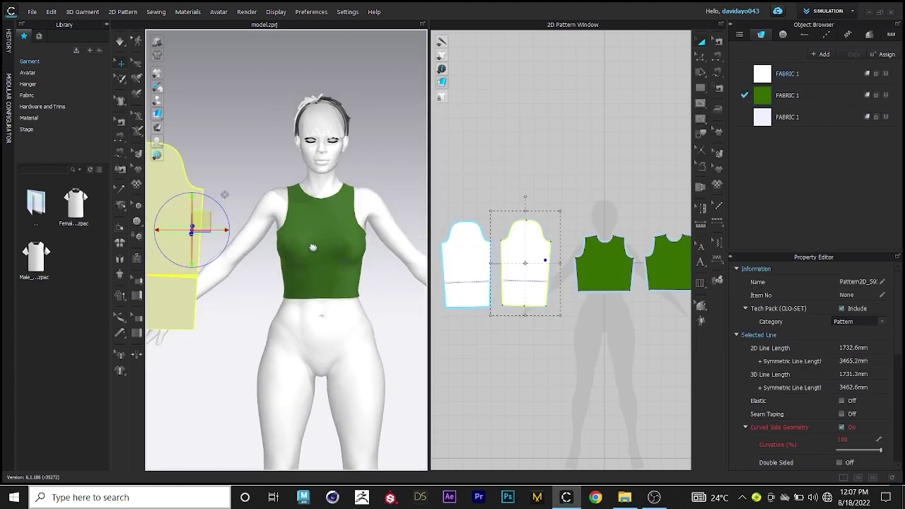
{"action": "left_click", "coordinate": [184, 99]}
{"action": "right_click_drag", "start_coordinate": [281, 182], "coordinate": [311, 191]}
{"action": "left_click", "coordinate": [154, 192]}
{"action": "left_click", "coordinate": [282, 181]}
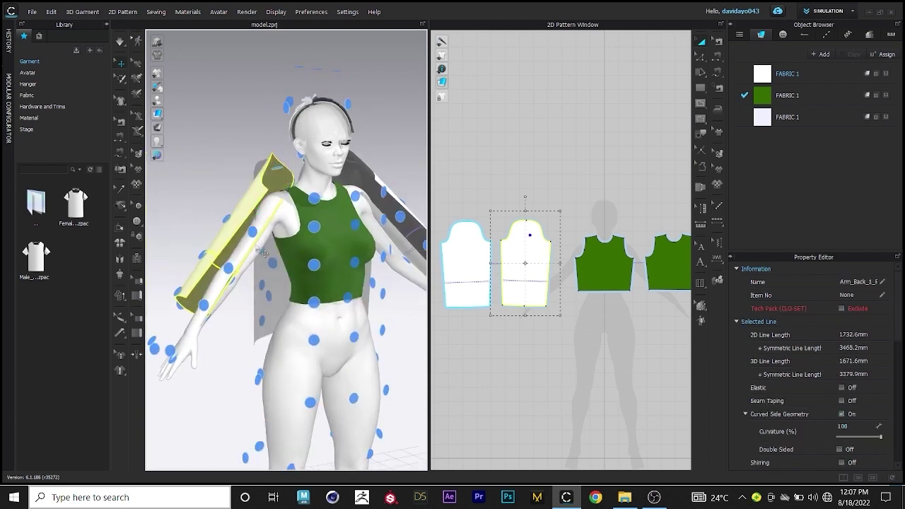
{"action": "left_click", "coordinate": [229, 268]}
{"action": "right_click_drag", "start_coordinate": [381, 157], "coordinate": [359, 152]}
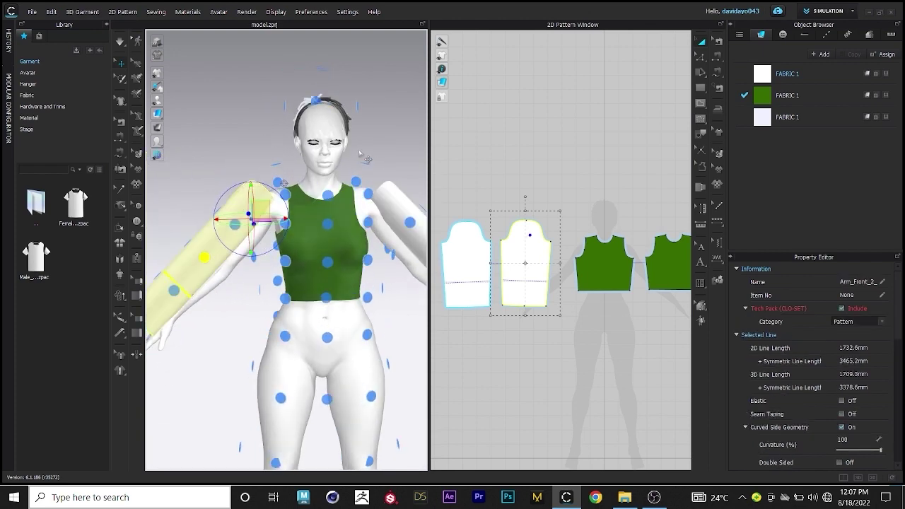
{"action": "mouse_move", "coordinate": [159, 100]}
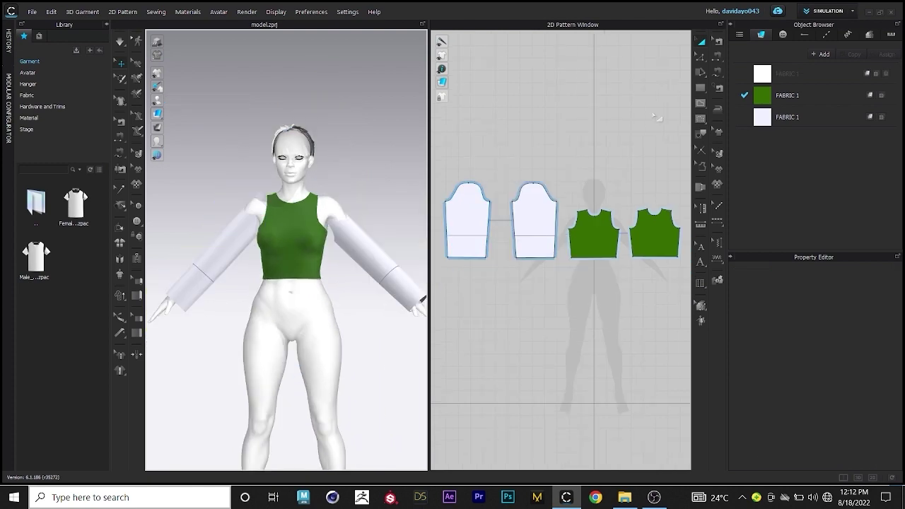
Apply the bodice's green fabric to both sleeve pieces
{"action": "left_click", "coordinate": [361, 244]}
{"action": "left_click_drag", "start_coordinate": [807, 101], "coordinate": [229, 240]}
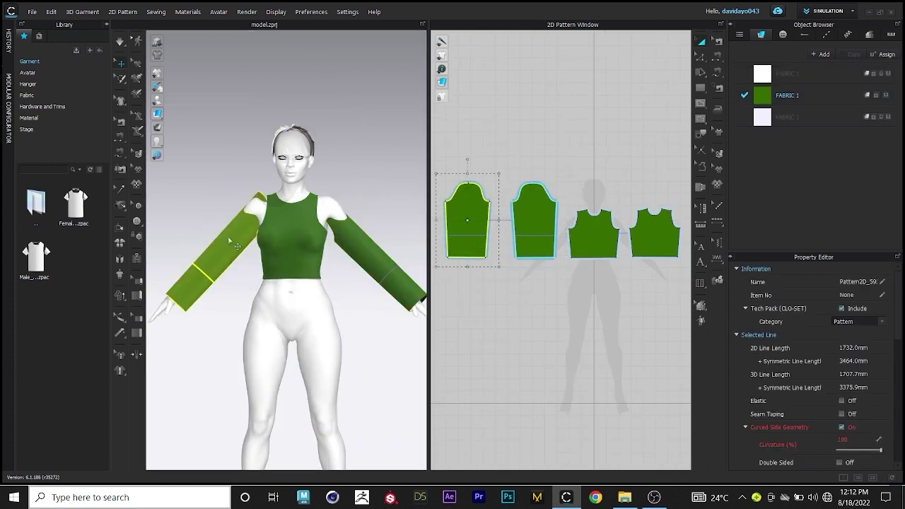
{"action": "left_click", "coordinate": [344, 173]}
Shift the sleeve on the avatar's left arm slightly backward, working from the side view
{"action": "left_click", "coordinate": [350, 251]}
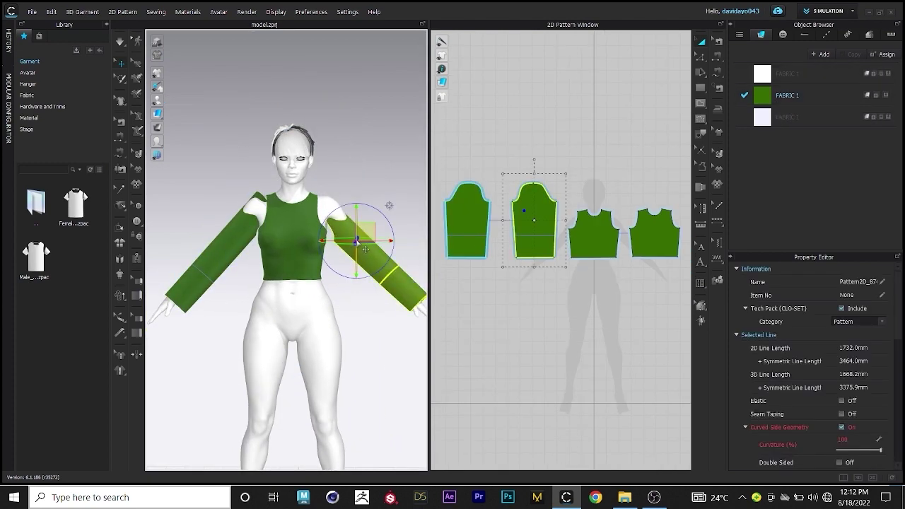
{"action": "right_click_drag", "start_coordinate": [359, 228], "coordinate": [244, 262]}
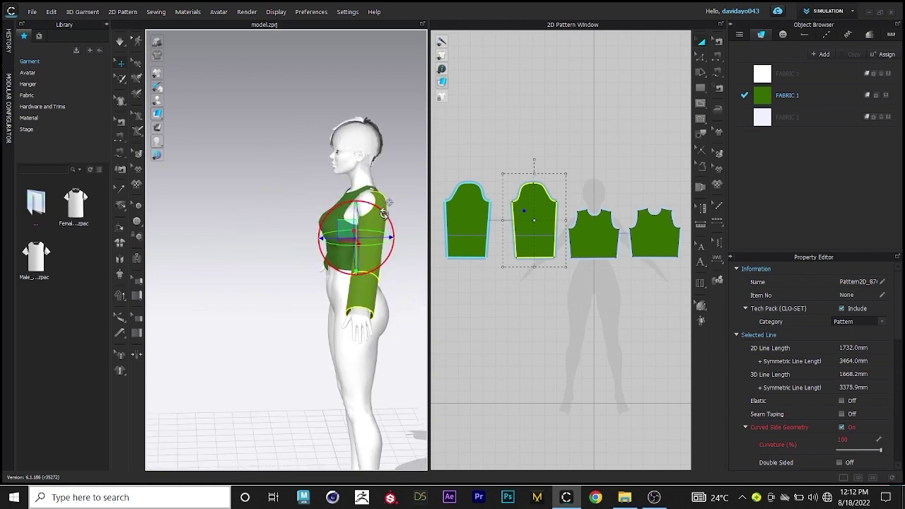
{"action": "left_click_drag", "start_coordinate": [374, 237], "coordinate": [379, 238]}
{"action": "key", "text": "2"}
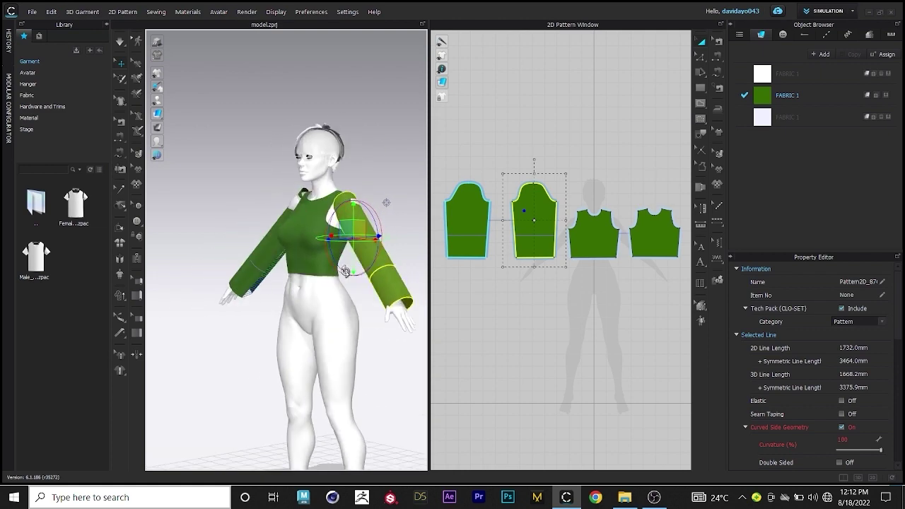
Select the sleeve on the avatar's right arm and run the simulation
{"action": "left_click", "coordinate": [235, 242]}
{"action": "right_click_drag", "start_coordinate": [235, 242], "coordinate": [299, 290]}
{"action": "left_click", "coordinate": [120, 41]}
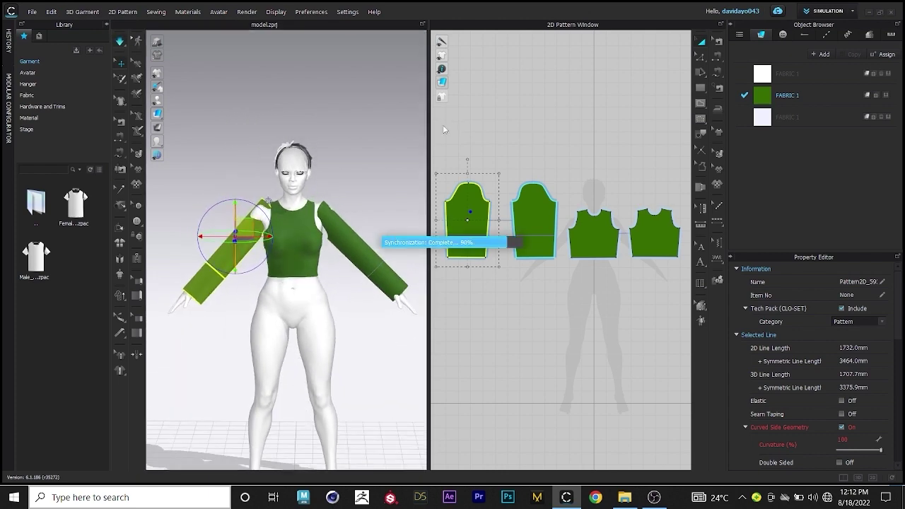
{"action": "scroll", "coordinate": [297, 200], "scroll_direction": "up", "scroll_amount": 3}
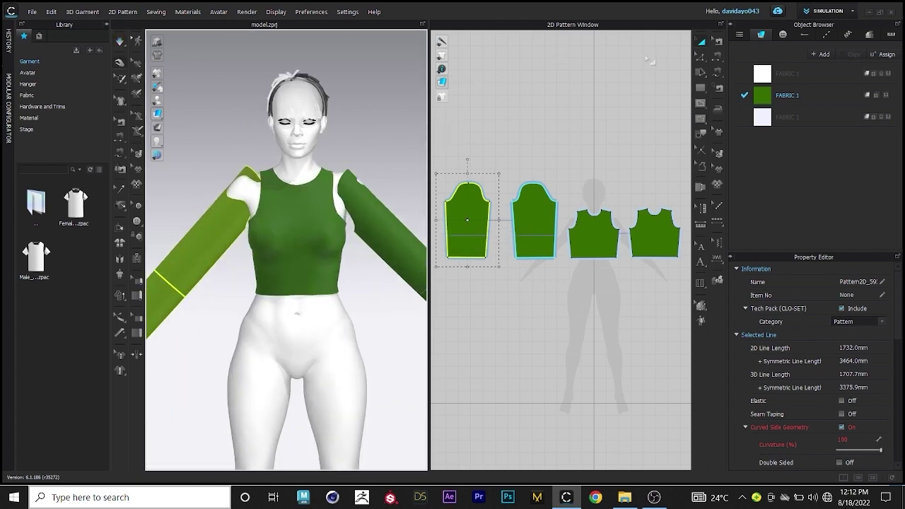
Sew the cap of the sleeve on the avatar's left arm to the front bodice's armhole
{"action": "left_click", "coordinate": [717, 57]}
{"action": "scroll", "coordinate": [276, 204], "scroll_direction": "up", "scroll_amount": 2}
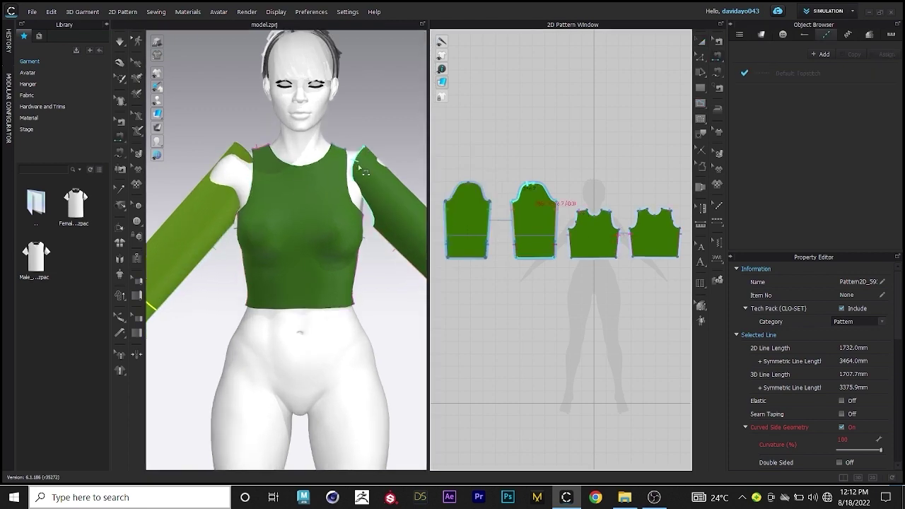
{"action": "left_click", "coordinate": [359, 162]}
{"action": "left_click", "coordinate": [347, 160]}
{"action": "right_click_drag", "start_coordinate": [330, 224], "coordinate": [212, 223]}
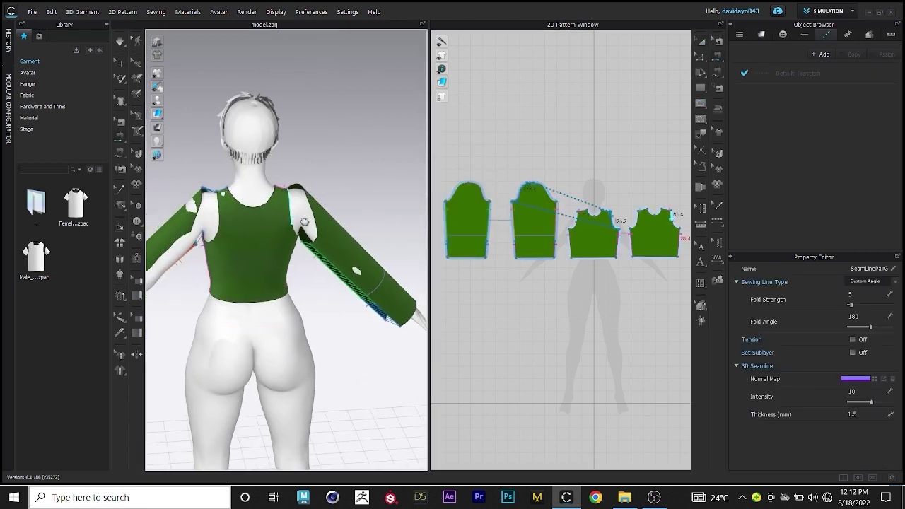
Sew the caps of both sleeves to the back bodice's armholes
{"action": "scroll", "coordinate": [283, 225], "scroll_direction": "up", "scroll_amount": 3}
{"action": "middle_click_drag", "start_coordinate": [186, 203], "coordinate": [265, 225]}
{"action": "left_click", "coordinate": [263, 219]}
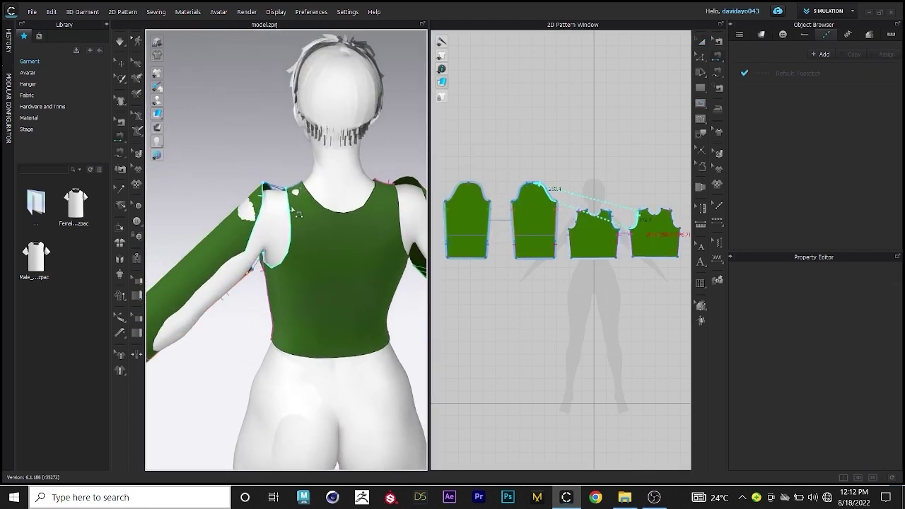
{"action": "left_click", "coordinate": [291, 211]}
{"action": "scroll", "coordinate": [311, 226], "scroll_direction": "down", "scroll_amount": 3}
{"action": "middle_click_drag", "start_coordinate": [343, 233], "coordinate": [329, 237]}
{"action": "left_click", "coordinate": [301, 234]}
{"action": "left_click", "coordinate": [279, 233]}
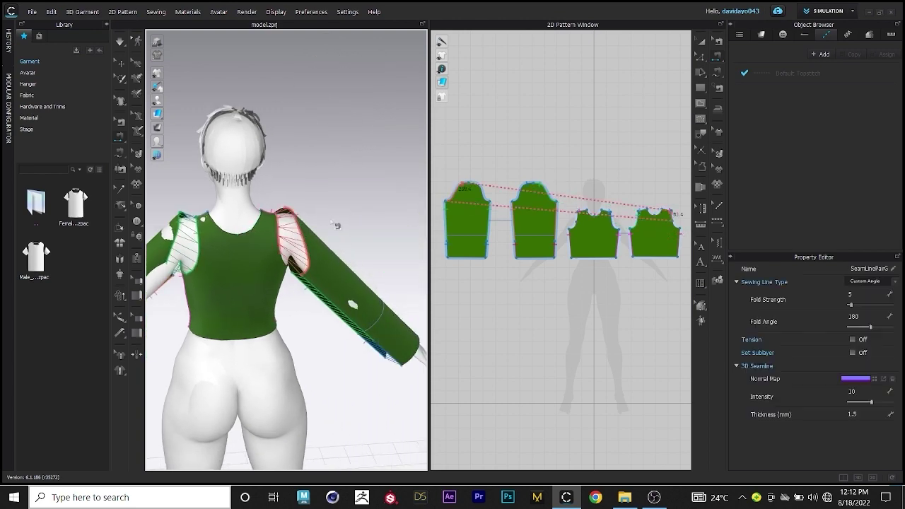
Select the sleeve on the avatar's right arm and shift it slightly outward from the body
{"action": "right_click_drag", "start_coordinate": [337, 226], "coordinate": [216, 243]}
{"action": "scroll", "coordinate": [318, 242], "scroll_direction": "up", "scroll_amount": 2}
{"action": "left_click", "coordinate": [122, 61]}
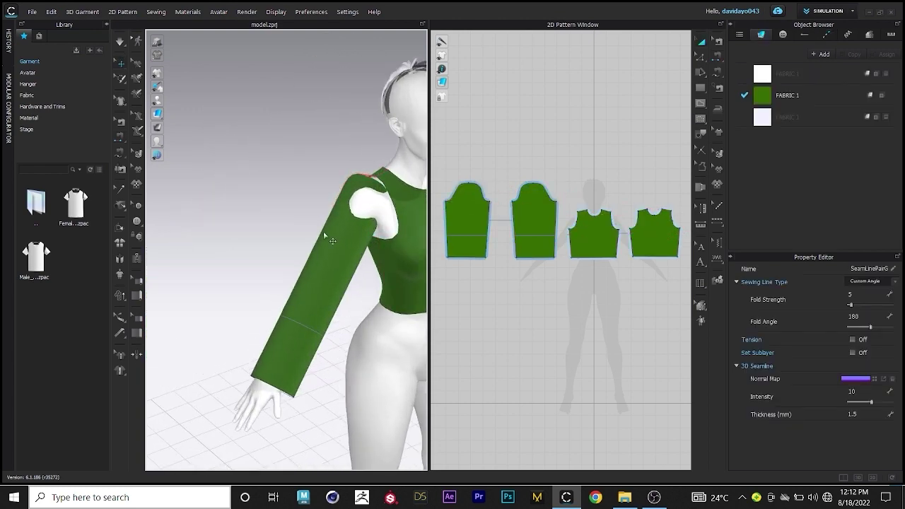
{"action": "left_click", "coordinate": [323, 231]}
{"action": "right_click_drag", "start_coordinate": [323, 231], "coordinate": [329, 275]}
{"action": "left_click_drag", "start_coordinate": [354, 267], "coordinate": [348, 268]}
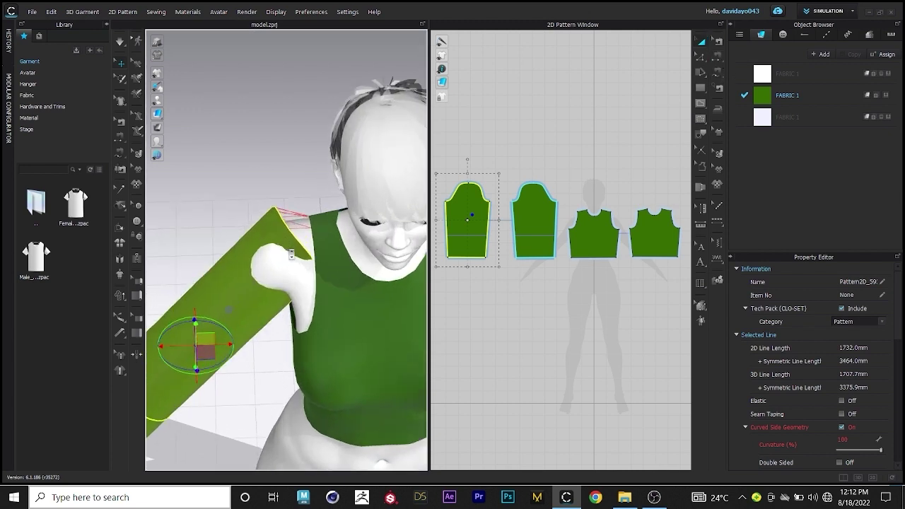
Sew the front edge of the right-arm sleeve's cap to the front bodice's armhole
{"action": "left_click", "coordinate": [713, 72]}
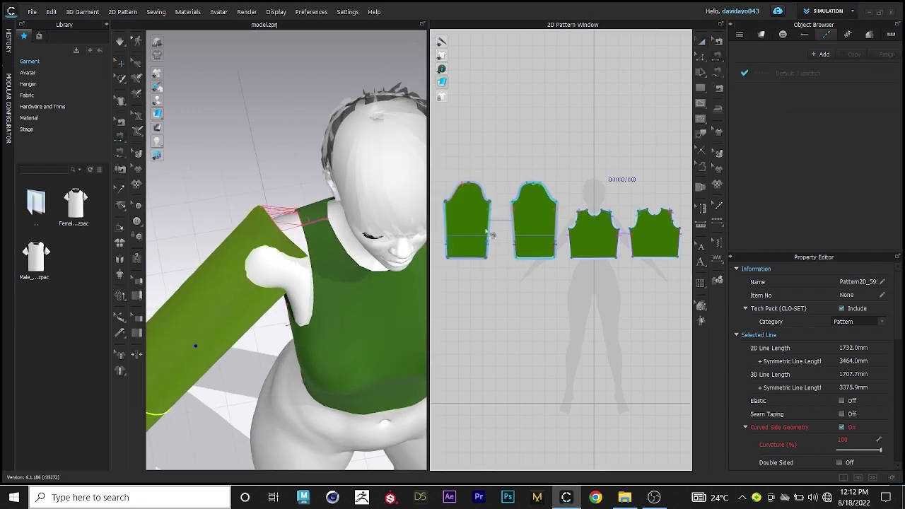
{"action": "left_click", "coordinate": [480, 192]}
{"action": "left_click", "coordinate": [578, 212]}
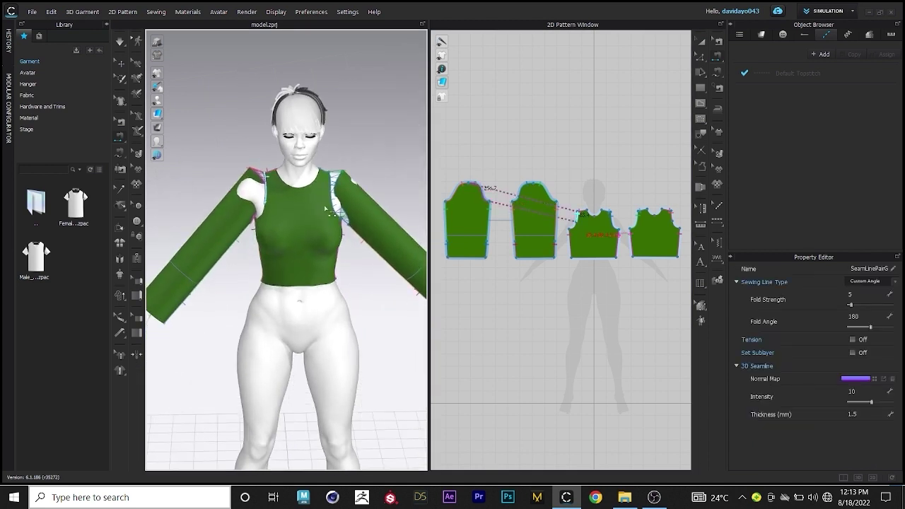
Simulate the garment and pull the sleeve over the skin poking through at the avatar's right armhole
{"action": "left_click", "coordinate": [120, 40]}
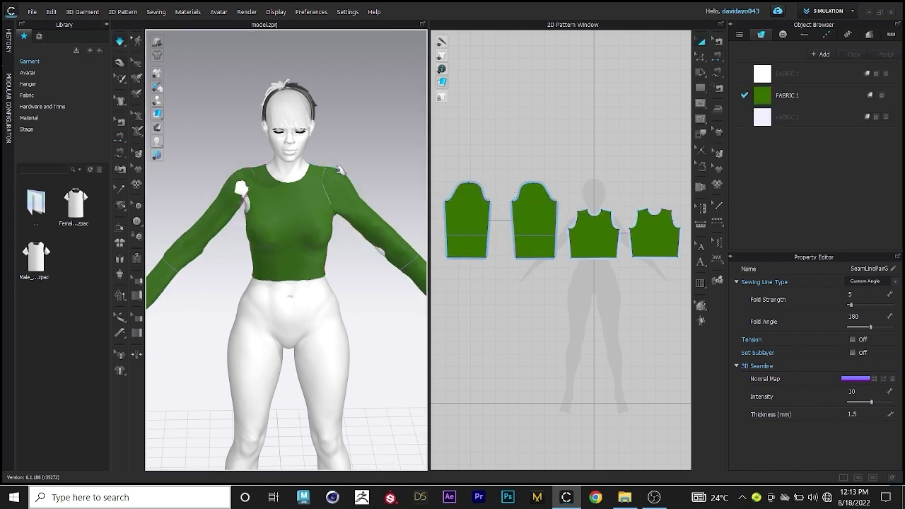
{"action": "left_click", "coordinate": [251, 212]}
{"action": "left_click", "coordinate": [233, 195]}
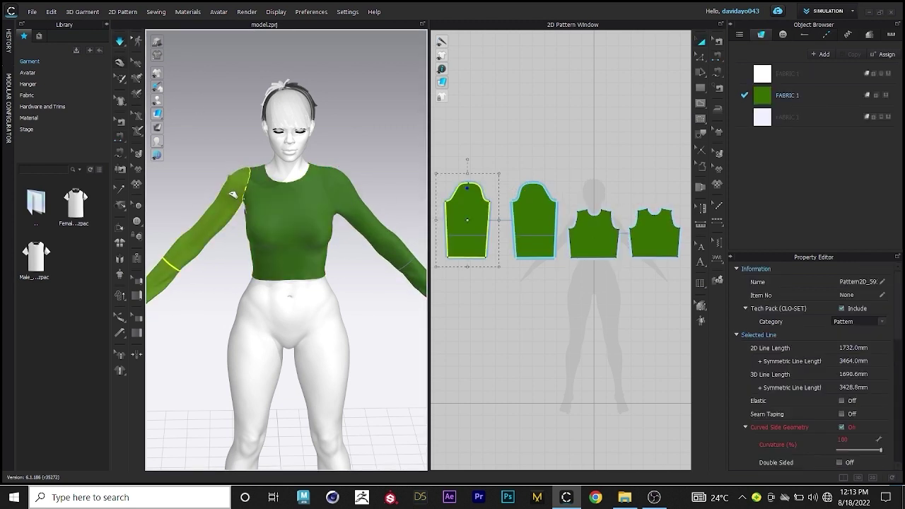
{"action": "left_click", "coordinate": [382, 111]}
{"action": "right_click_drag", "start_coordinate": [356, 176], "coordinate": [487, 216]}
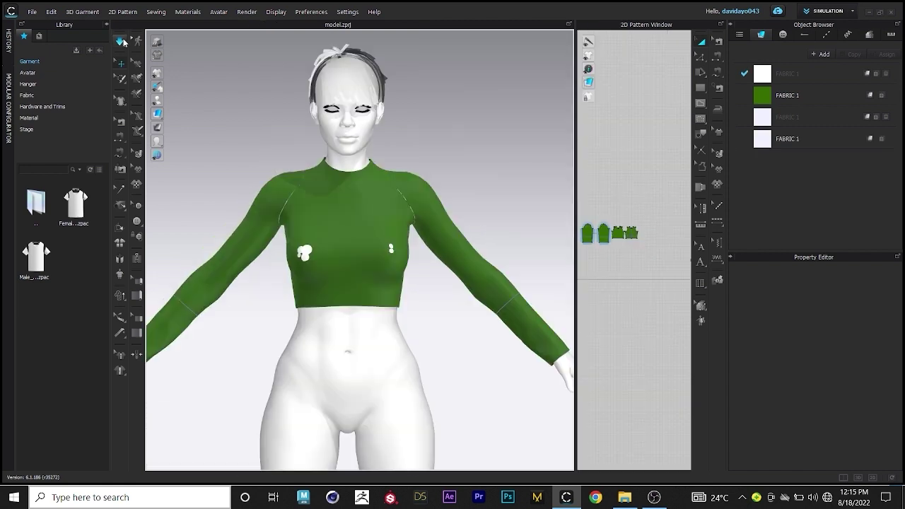
Run the simulation on the long-sleeved top and pull the front bodice over the skin poking through at the bust
{"action": "left_click", "coordinate": [123, 41]}
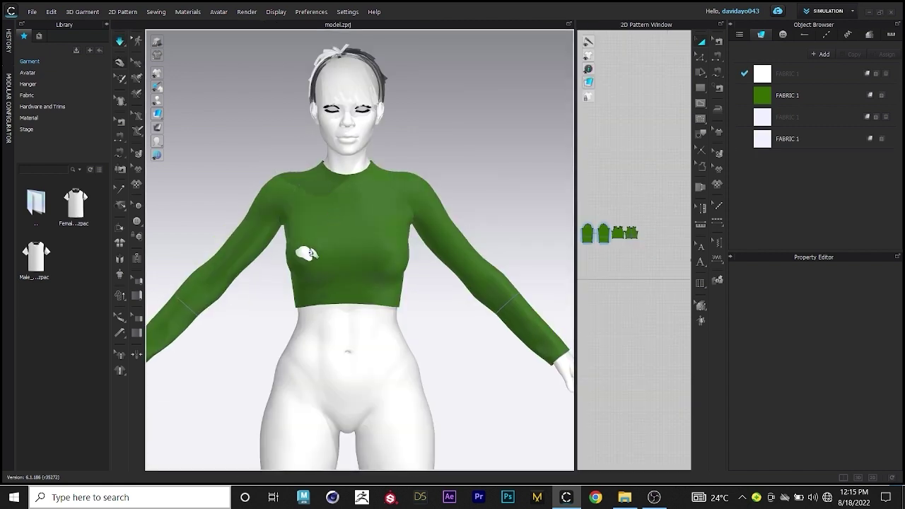
{"action": "left_click", "coordinate": [295, 268]}
{"action": "left_click", "coordinate": [443, 129]}
{"action": "scroll", "coordinate": [462, 256], "scroll_direction": "down", "scroll_amount": 3}
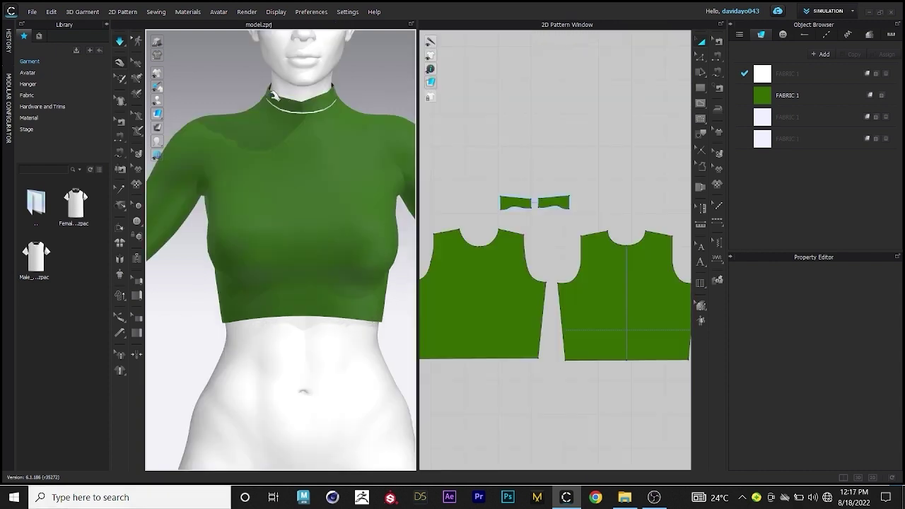
Pull the fabric at the collar and the front bodice's neckline into place while simulating
{"action": "left_click", "coordinate": [272, 84]}
{"action": "left_click", "coordinate": [269, 115]}
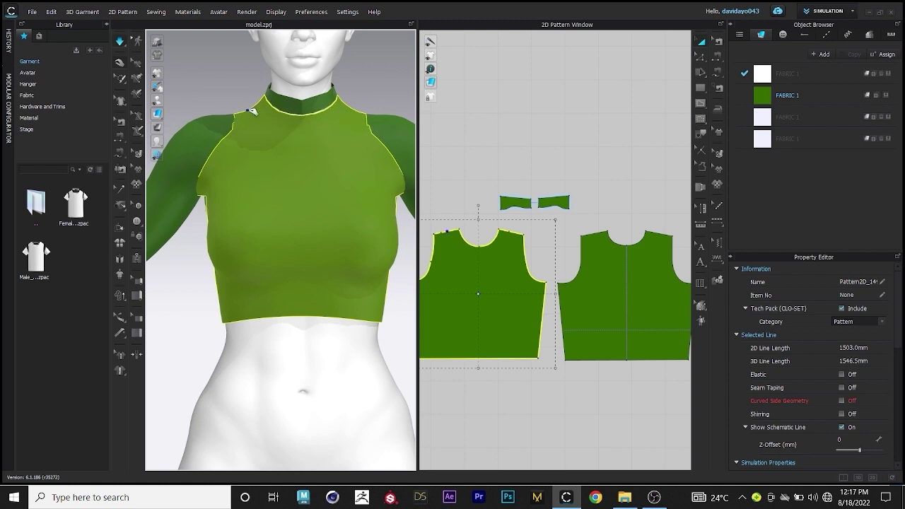
{"action": "left_click", "coordinate": [375, 84]}
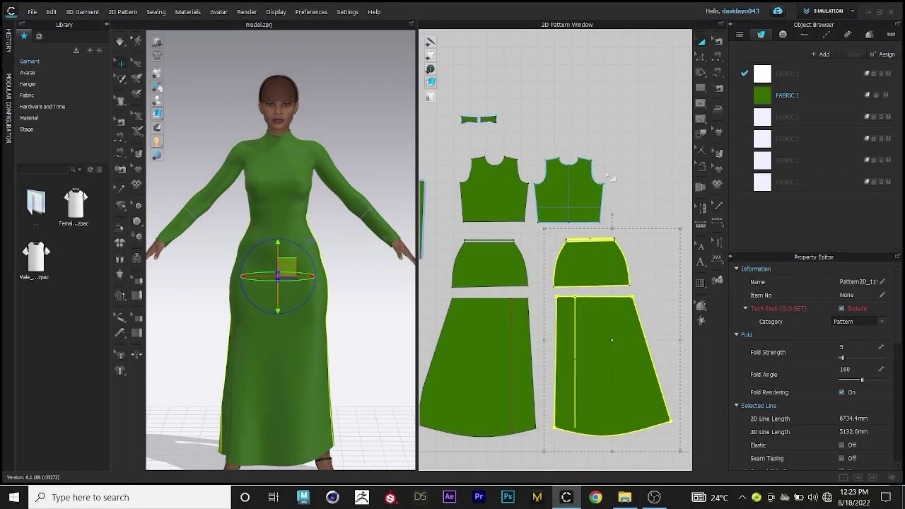
Select the trapezoidal overlay panel on the skirt's front and examine how it hangs from the waist
{"action": "left_click", "coordinate": [607, 218]}
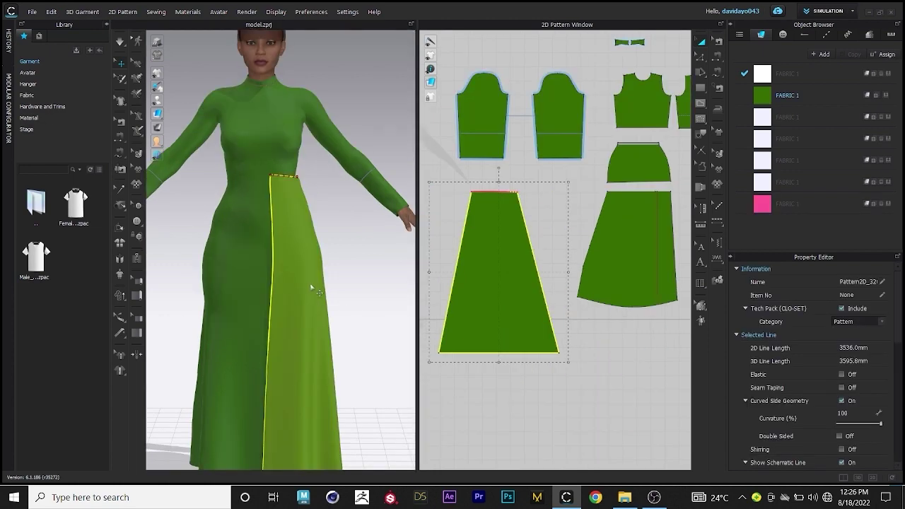
{"action": "left_click", "coordinate": [313, 273]}
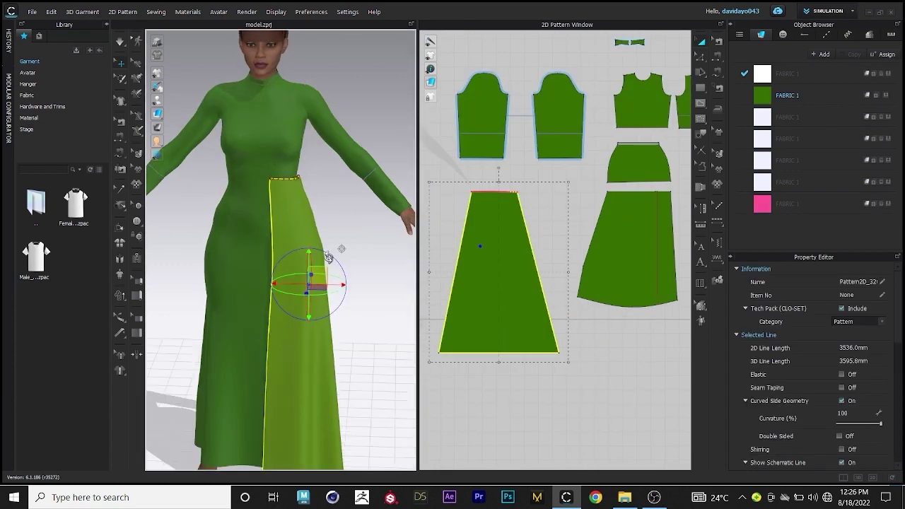
{"action": "scroll", "coordinate": [330, 248], "scroll_direction": "up", "scroll_amount": 2}
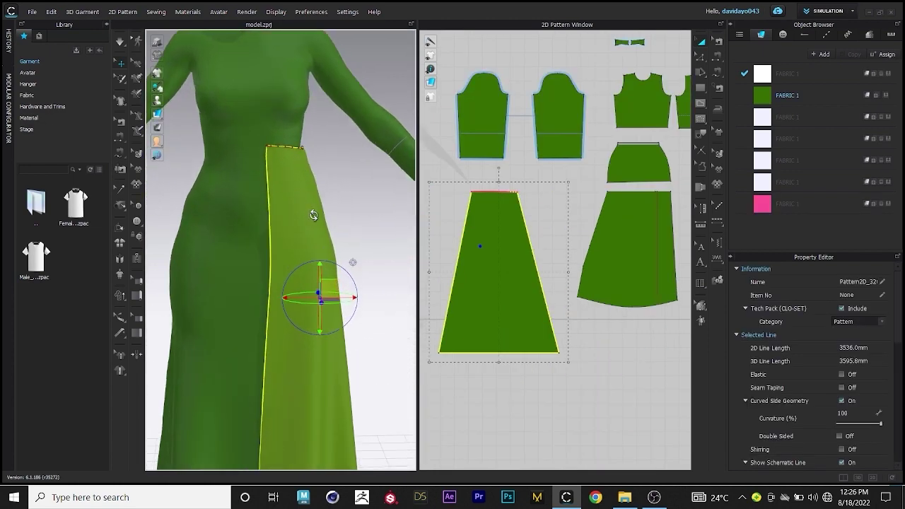
{"action": "scroll", "coordinate": [330, 247], "scroll_direction": "down", "scroll_amount": 3}
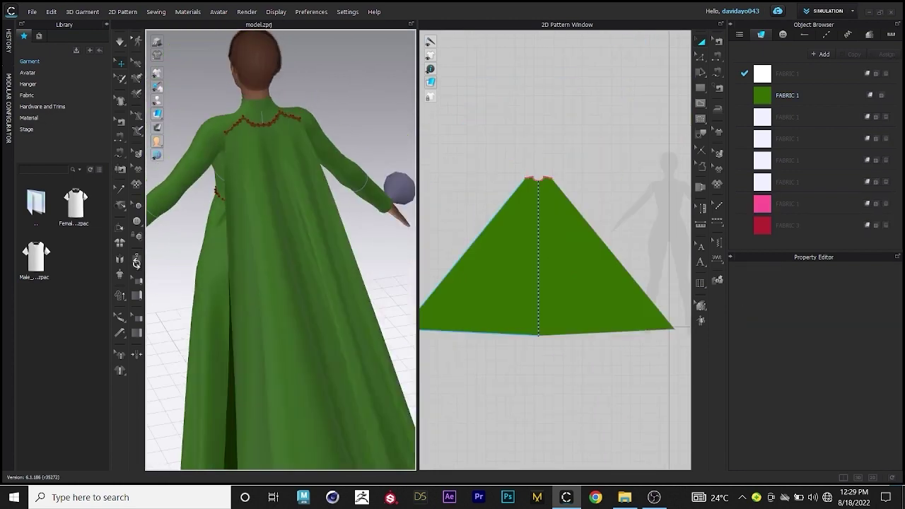
Examine the pleated cape's drape and shoulder attachment from the back and side
{"action": "right_click_drag", "start_coordinate": [136, 263], "coordinate": [274, 209]}
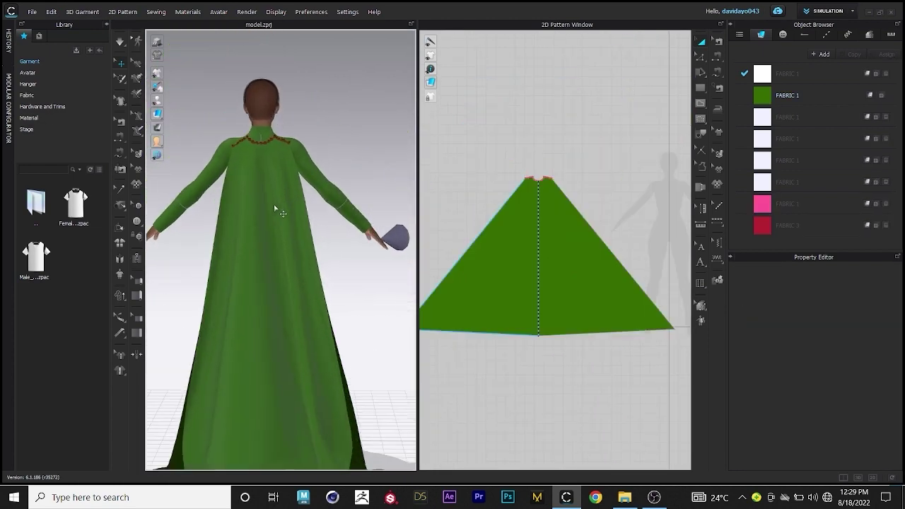
{"action": "scroll", "coordinate": [318, 325], "scroll_direction": "down", "scroll_amount": 1}
{"action": "right_click_drag", "start_coordinate": [339, 333], "coordinate": [307, 344]}
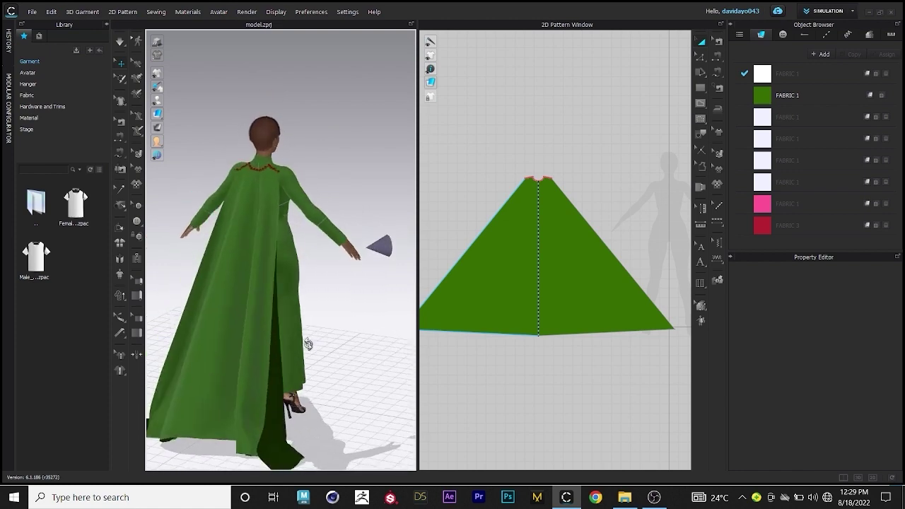
{"action": "scroll", "coordinate": [297, 296], "scroll_direction": "up", "scroll_amount": 3}
{"action": "middle_click_drag", "start_coordinate": [273, 265], "coordinate": [311, 375]}
{"action": "left_click", "coordinate": [312, 374]}
{"action": "right_click_drag", "start_coordinate": [312, 375], "coordinate": [283, 354]}
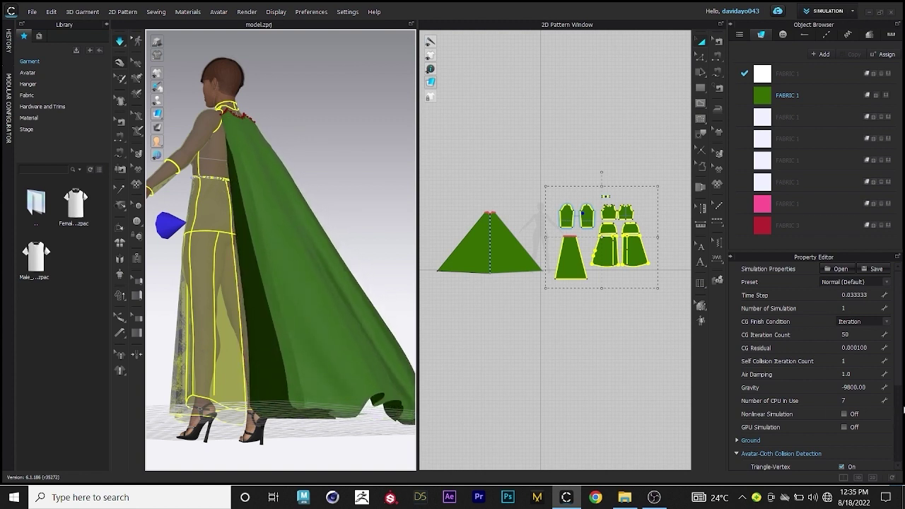
{"action": "left_click_drag", "start_coordinate": [896, 369], "coordinate": [902, 470]}
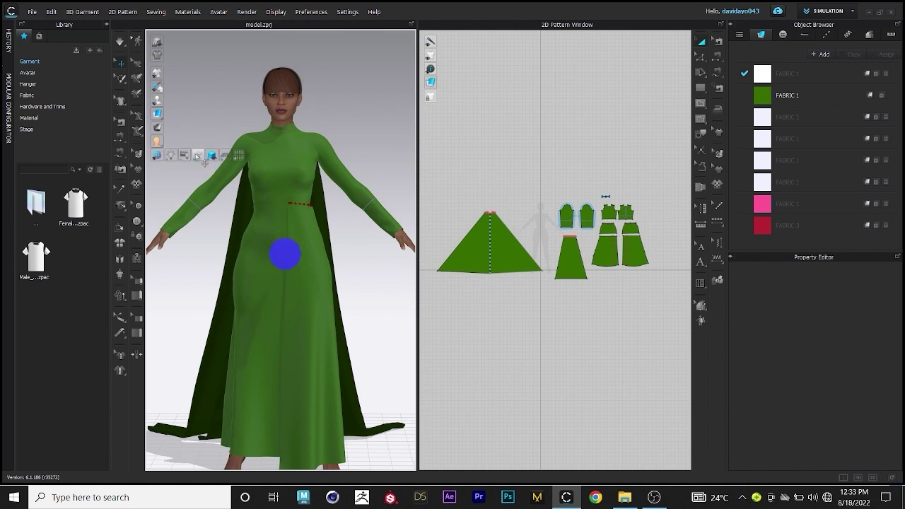
Select the wind controller in front of the avatar to show its wind properties
{"action": "right_click_drag", "start_coordinate": [249, 286], "coordinate": [325, 254]}
{"action": "left_click", "coordinate": [326, 255]}
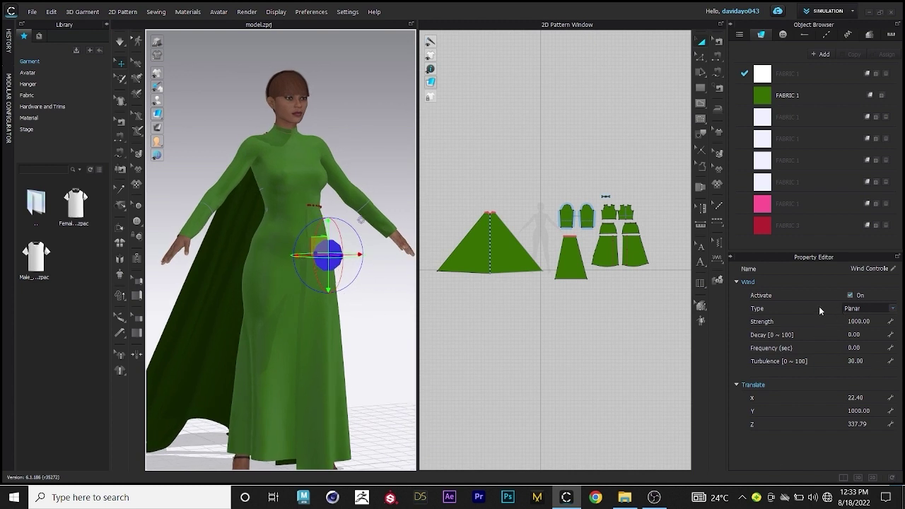
{"action": "right_click_drag", "start_coordinate": [265, 289], "coordinate": [332, 262]}
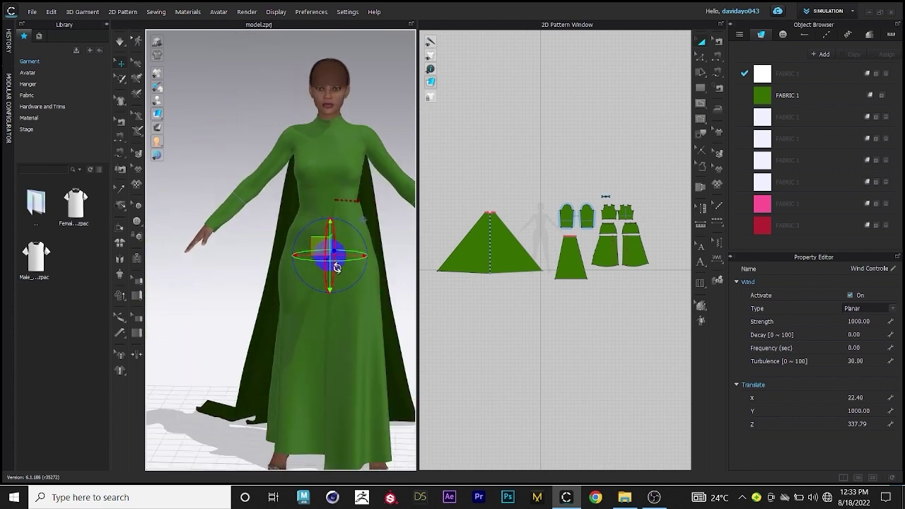
{"action": "middle_click_drag", "start_coordinate": [332, 261], "coordinate": [289, 282]}
Select all the dress pieces except the cape and deactivate them with Deactivate (Pattern Only)
{"action": "left_click", "coordinate": [663, 311]}
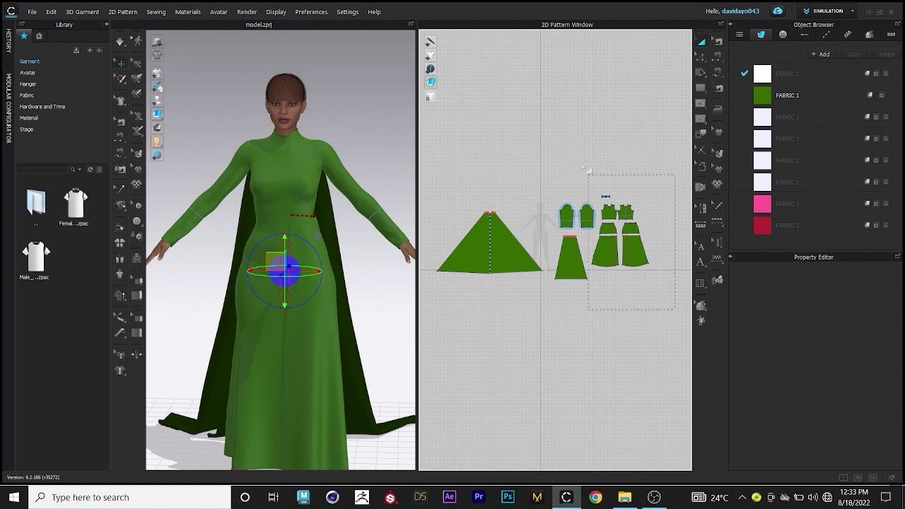
{"action": "left_click_drag", "start_coordinate": [552, 134], "coordinate": [556, 135]}
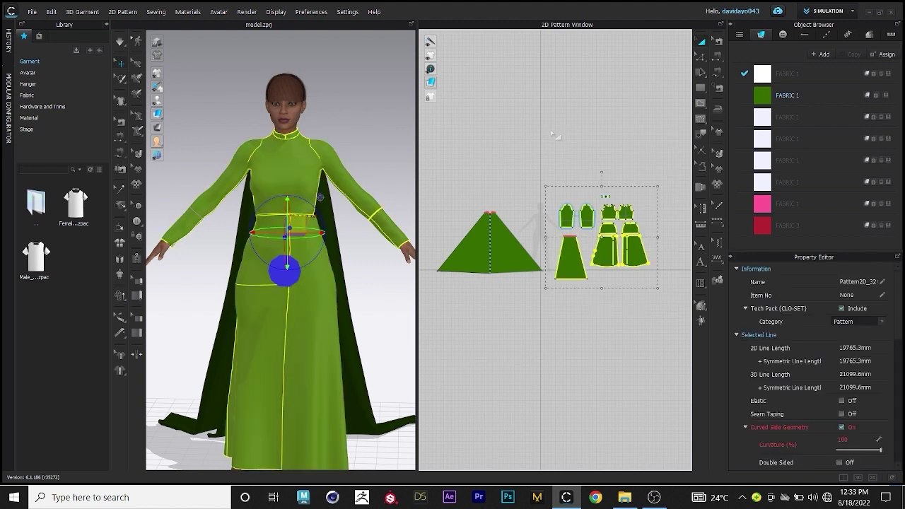
{"action": "right_click", "coordinate": [342, 184]}
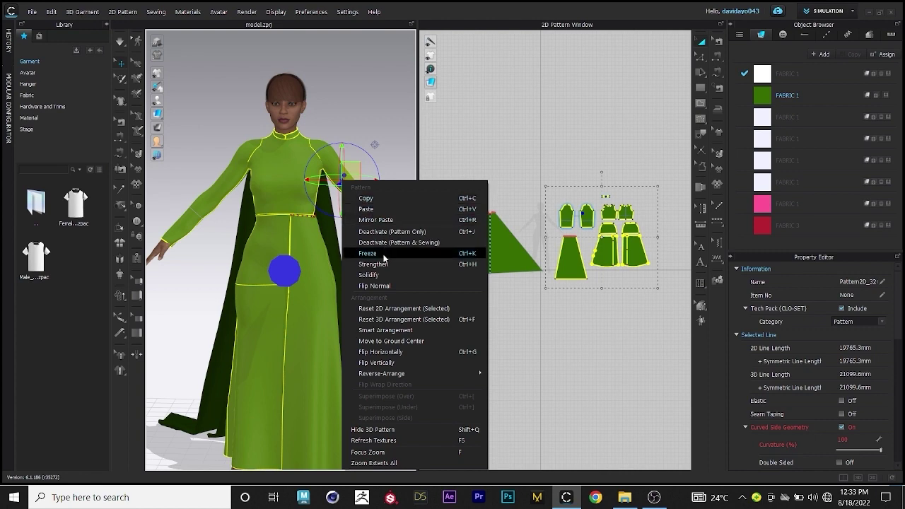
{"action": "left_click", "coordinate": [390, 231]}
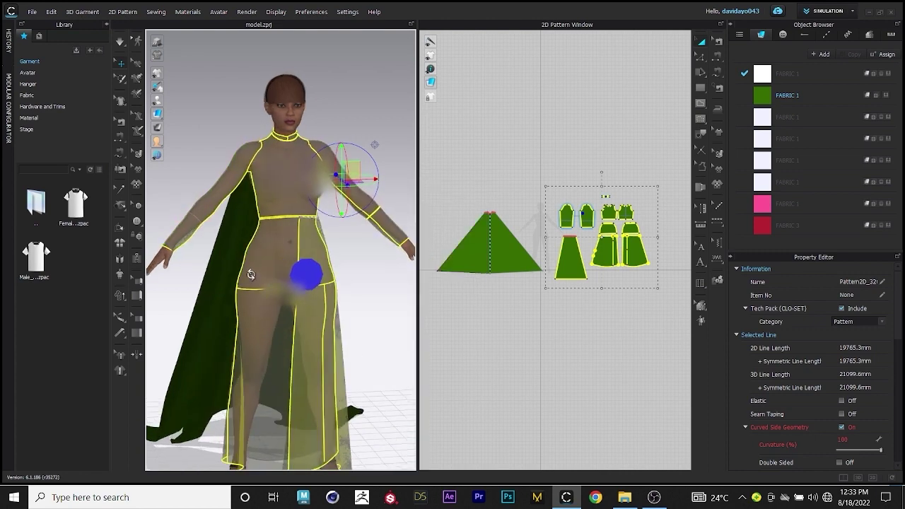
Run the simulation with the wind blowing on the cape and look through the simulation properties
{"action": "left_click", "coordinate": [119, 44]}
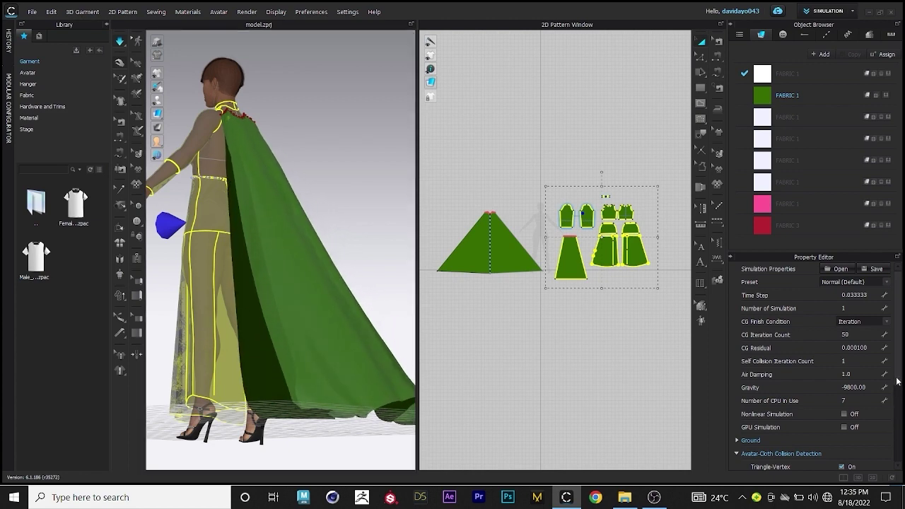
{"action": "left_click_drag", "start_coordinate": [902, 419], "coordinate": [901, 444]}
{"action": "scroll", "coordinate": [902, 444], "scroll_direction": "up", "scroll_amount": 3}
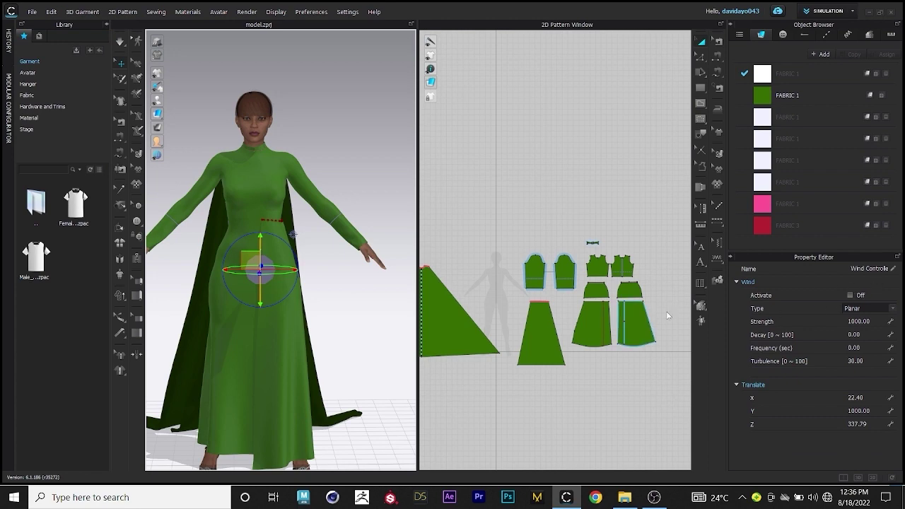
{"action": "right_click_drag", "start_coordinate": [280, 307], "coordinate": [198, 287]}
{"action": "left_click", "coordinate": [356, 315]}
{"action": "left_click", "coordinate": [217, 299]}
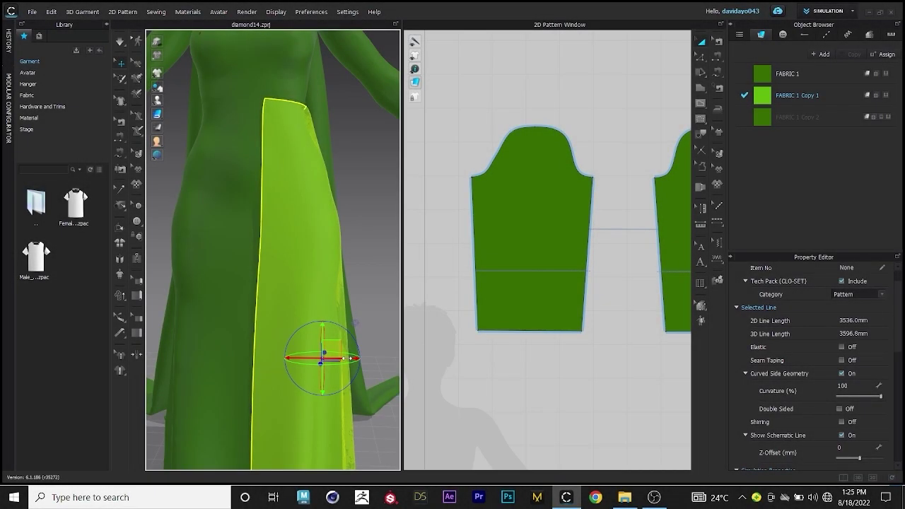
Set the opacity of the skirt overlay panel's light green fabric, FABRIC 1 Copy 1, to 33
{"action": "left_click", "coordinate": [353, 192]}
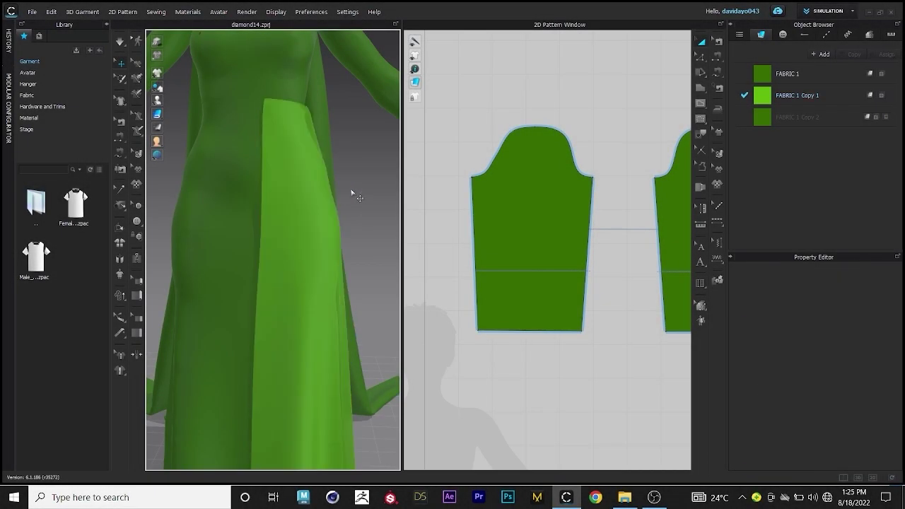
{"action": "scroll", "coordinate": [350, 230], "scroll_direction": "down", "scroll_amount": 2}
{"action": "left_click", "coordinate": [306, 357]}
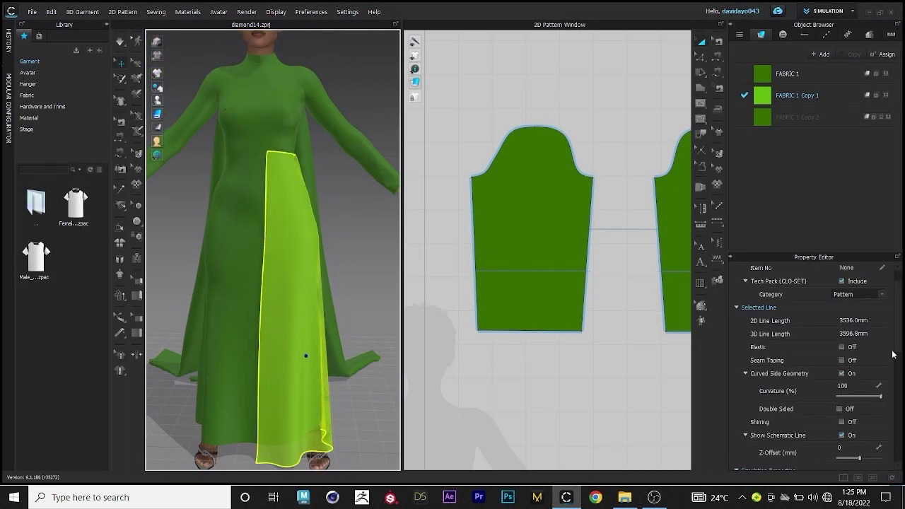
{"action": "left_click", "coordinate": [804, 95]}
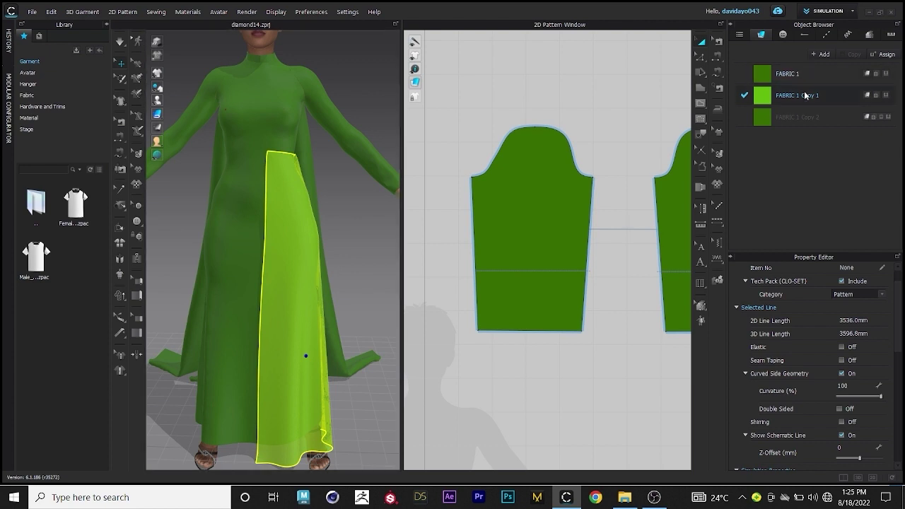
{"action": "left_click", "coordinate": [848, 394]}
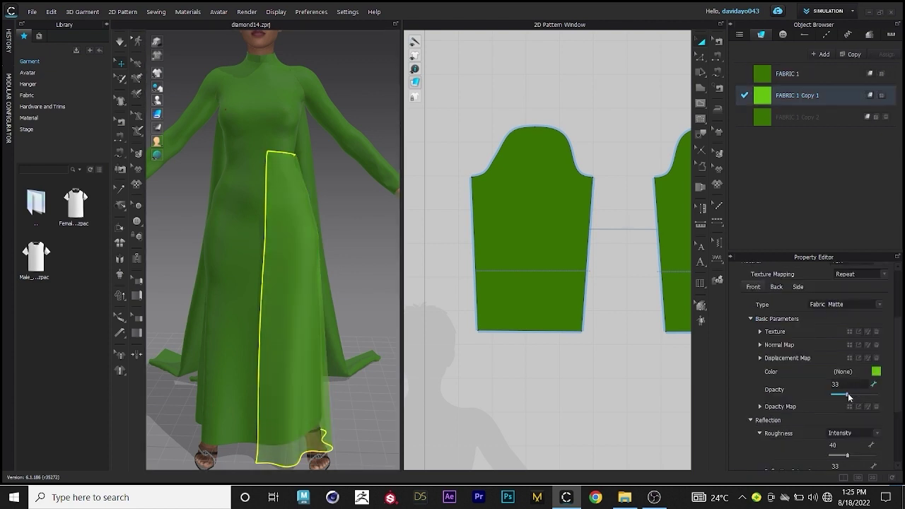
{"action": "left_click", "coordinate": [345, 378]}
{"action": "scroll", "coordinate": [327, 271], "scroll_direction": "down", "scroll_amount": 2}
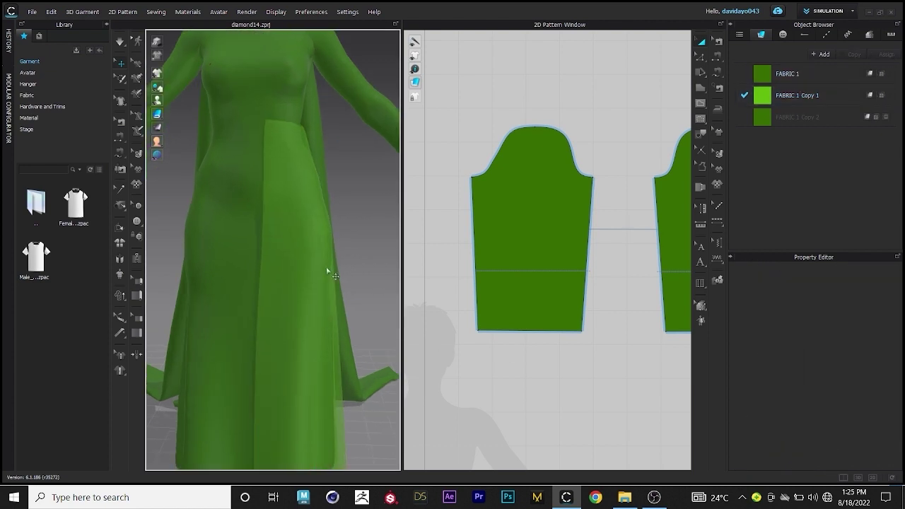
Recolor the skirt overlay panel's fabric, FABRIC 1 Copy 1, to a brighter light green
{"action": "mouse_move", "coordinate": [327, 270]}
{"action": "right_mouse_down"}
{"action": "mouse_move", "coordinate": [287, 267]}
{"action": "mouse_move", "coordinate": [330, 270]}
{"action": "right_mouse_up"}
{"action": "left_click", "coordinate": [329, 271]}
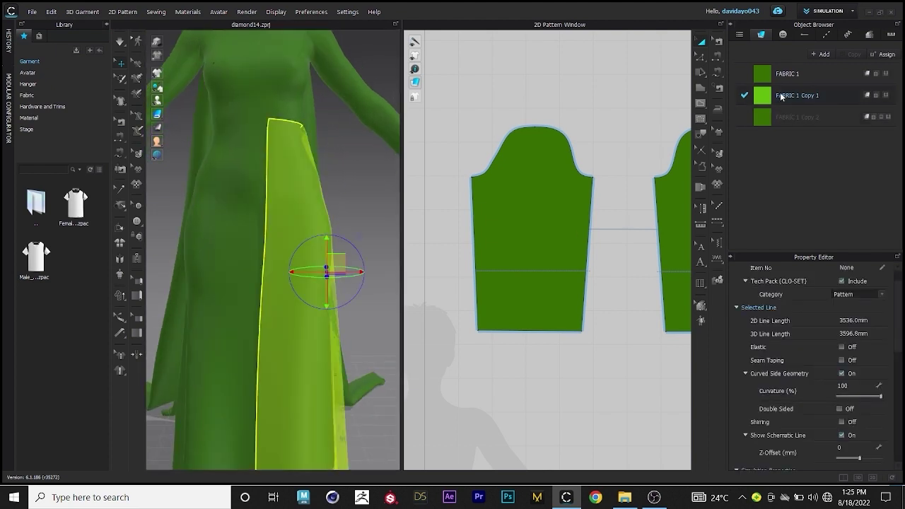
{"action": "scroll", "coordinate": [892, 403], "scroll_direction": "down", "scroll_amount": 5}
{"action": "left_click", "coordinate": [875, 371]}
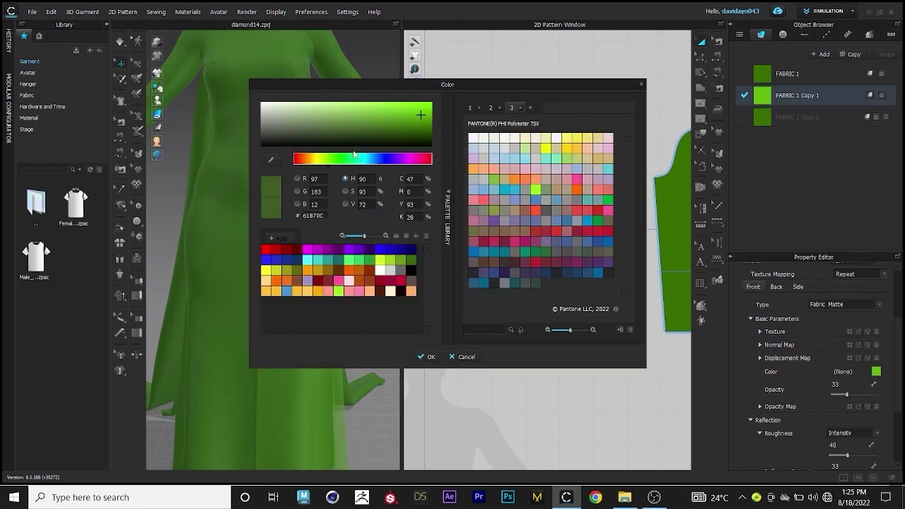
{"action": "left_click_drag", "start_coordinate": [405, 110], "coordinate": [407, 103]}
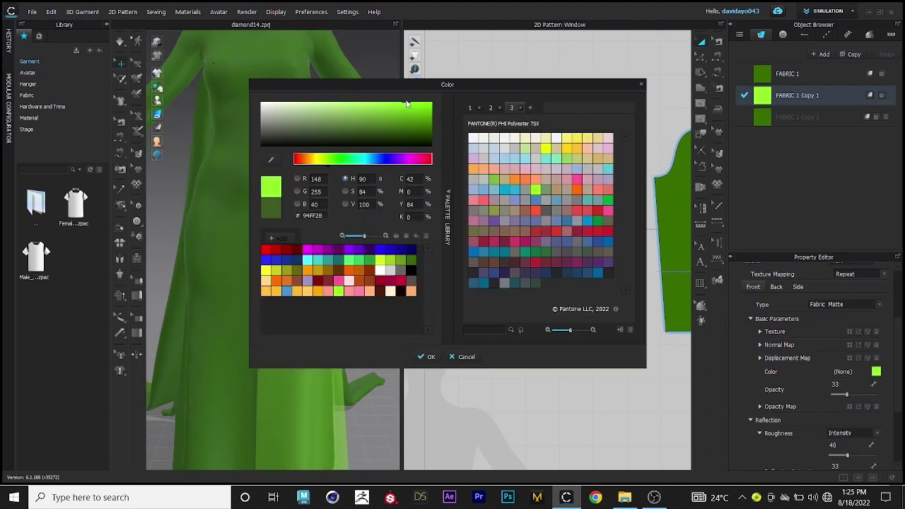
{"action": "left_click", "coordinate": [426, 356]}
Load the floral image skirt obj for sub_1002_BaseColor as the texture of the skirt fabric, FABRIC 1 Copy 2
{"action": "left_click", "coordinate": [833, 116]}
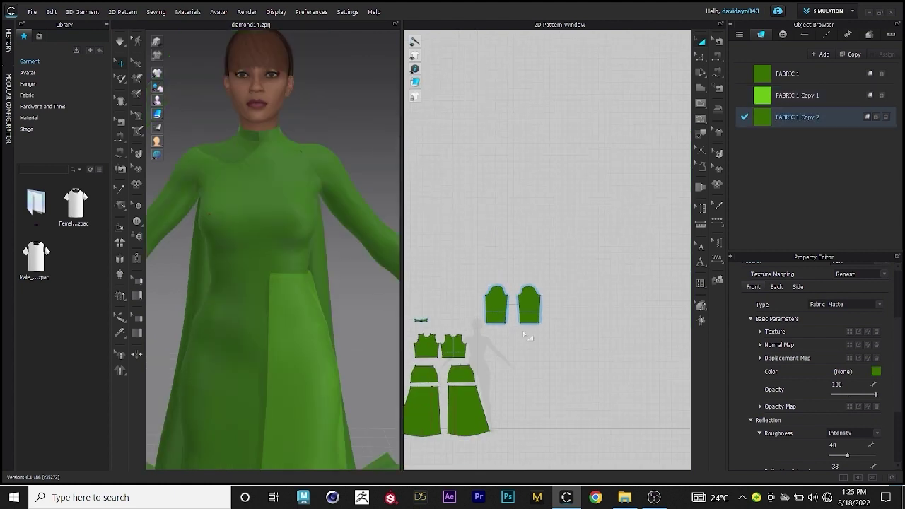
{"action": "left_click", "coordinate": [850, 331]}
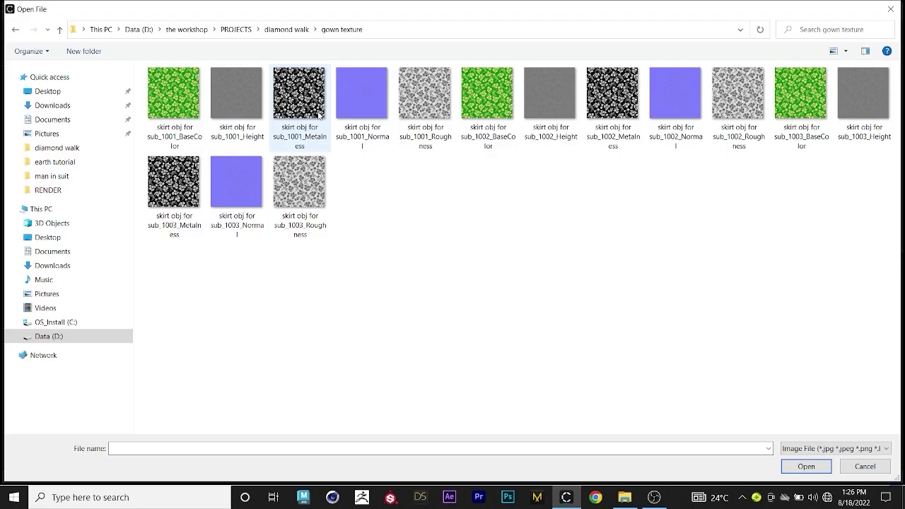
{"action": "left_click", "coordinate": [489, 86]}
{"action": "left_click", "coordinate": [795, 467]}
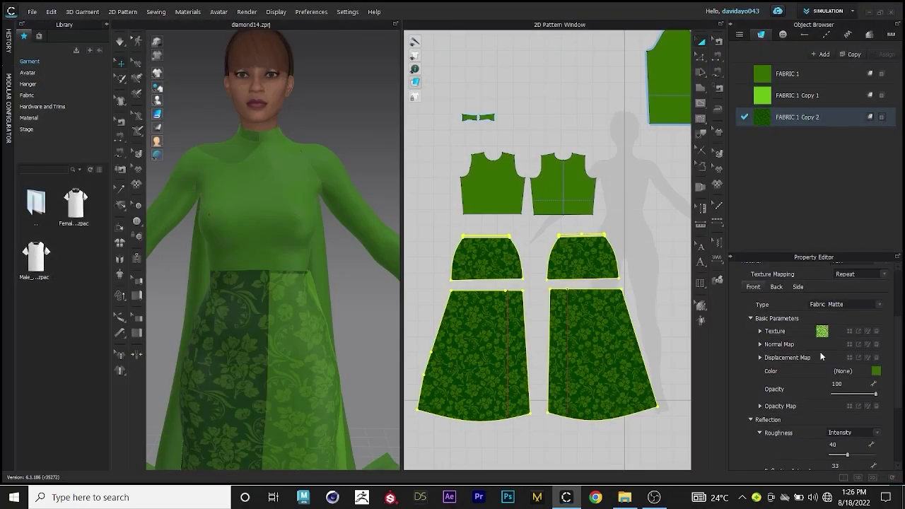
Set the base color of the floral skirt fabric, FABRIC 1 Copy 2, to white (FFFFFF)
{"action": "left_click", "coordinate": [875, 371]}
{"action": "left_click", "coordinate": [262, 104]}
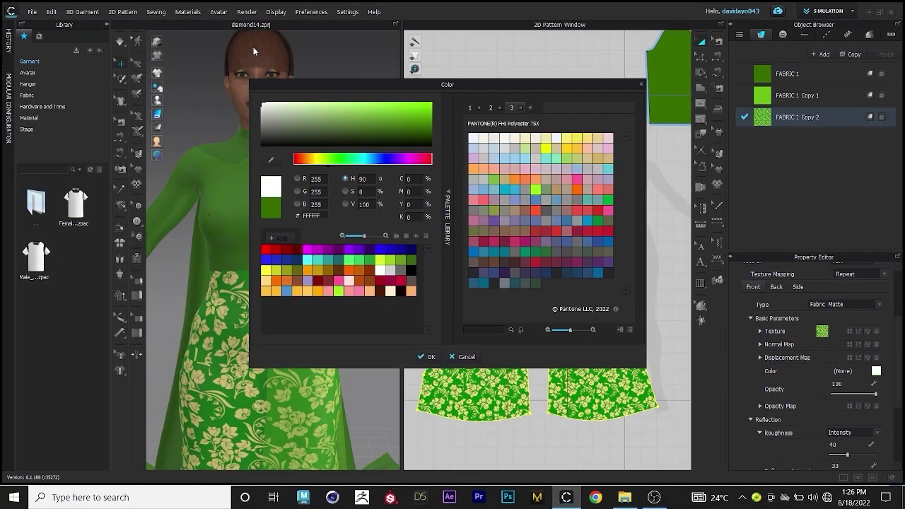
{"action": "left_click", "coordinate": [431, 357]}
{"action": "scroll", "coordinate": [342, 355], "scroll_direction": "down", "scroll_amount": 3}
{"action": "scroll", "coordinate": [343, 356], "scroll_direction": "up", "scroll_amount": 4}
{"action": "scroll", "coordinate": [453, 285], "scroll_direction": "up", "scroll_amount": 2}
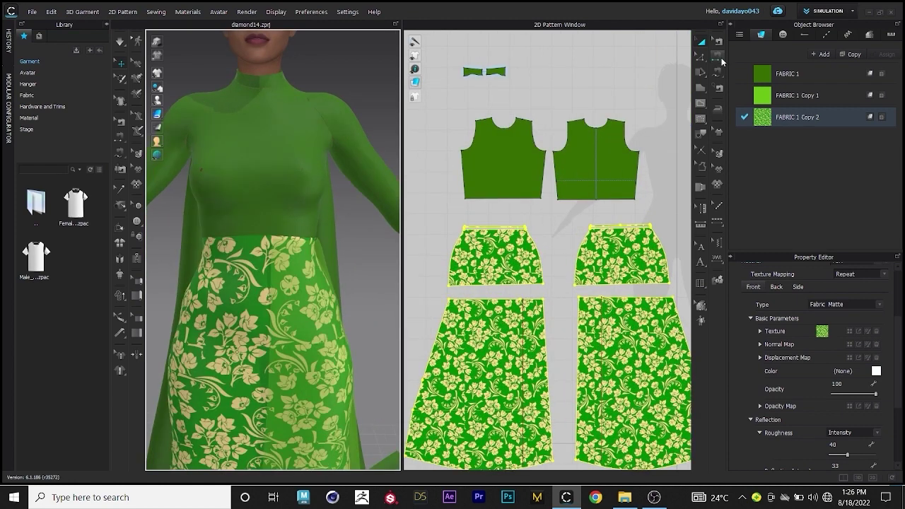
Enlarge the floral texture on the skirt pieces with the Edit Texture tool
{"action": "left_click", "coordinate": [718, 155]}
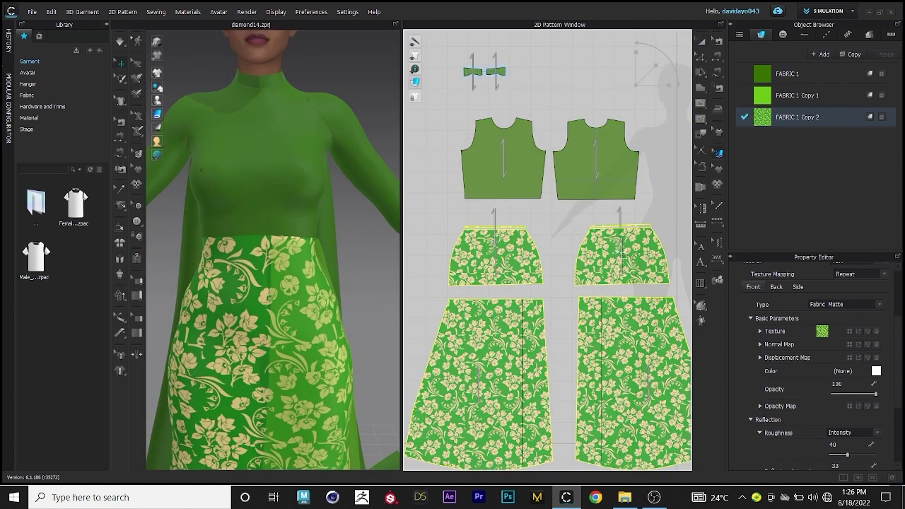
{"action": "left_click", "coordinate": [492, 253]}
{"action": "left_click_drag", "start_coordinate": [657, 61], "coordinate": [605, 58]}
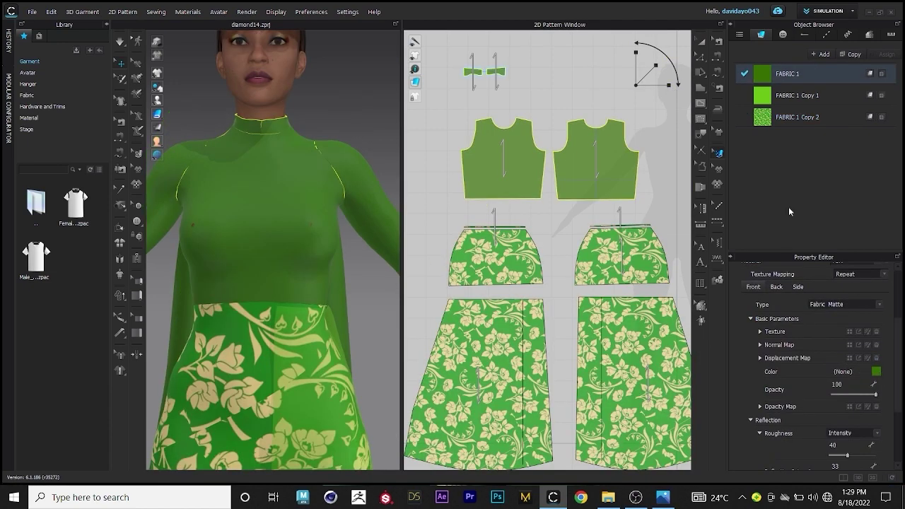
Change the color of the bodice and sleeve fabric, FABRIC 1, to a brighter green that suits the skirt print
{"action": "left_click_drag", "start_coordinate": [486, 87], "coordinate": [712, 146]}
{"action": "mouse_move", "coordinate": [645, 183]}
{"action": "left_mouse_down"}
{"action": "mouse_move", "coordinate": [658, 181]}
{"action": "mouse_move", "coordinate": [645, 188]}
{"action": "left_mouse_up"}
{"action": "left_click", "coordinate": [560, 220]}
{"action": "left_click", "coordinate": [644, 186]}
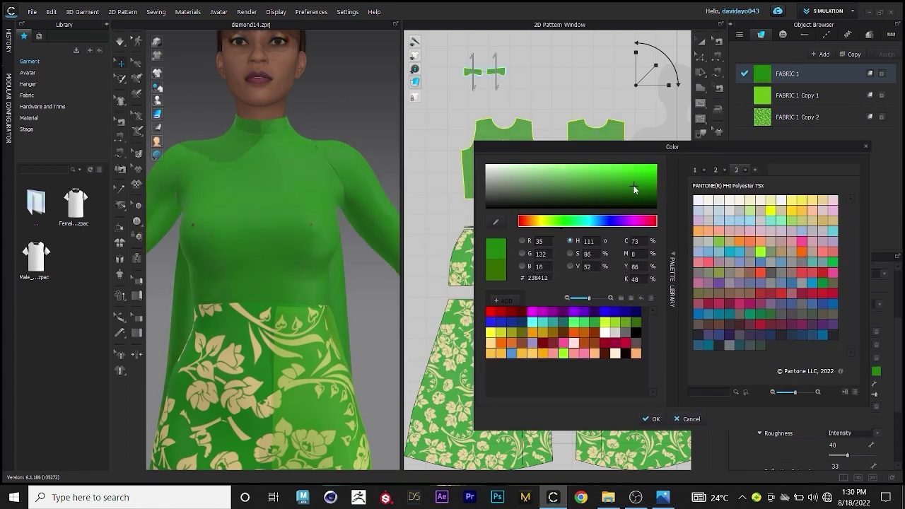
{"action": "left_click", "coordinate": [629, 185]}
{"action": "left_click", "coordinate": [651, 419]}
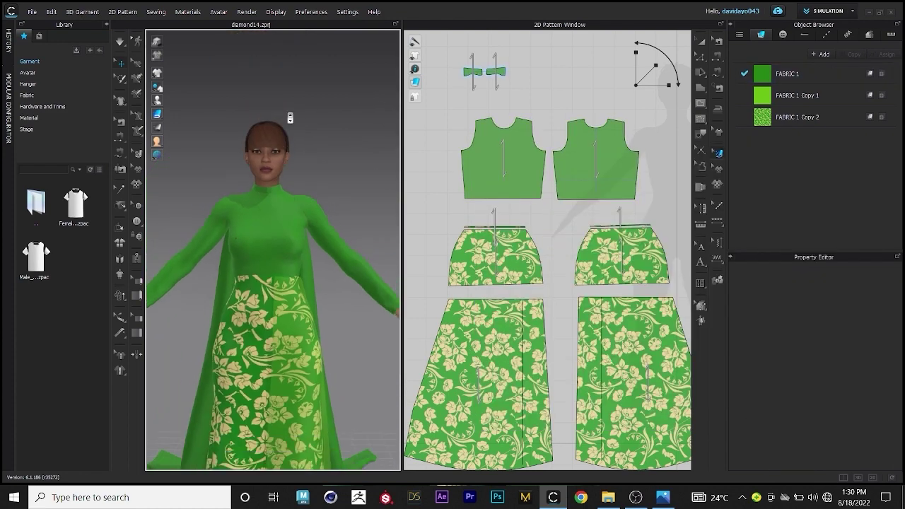
{"action": "scroll", "coordinate": [330, 190], "scroll_direction": "up", "scroll_amount": 3}
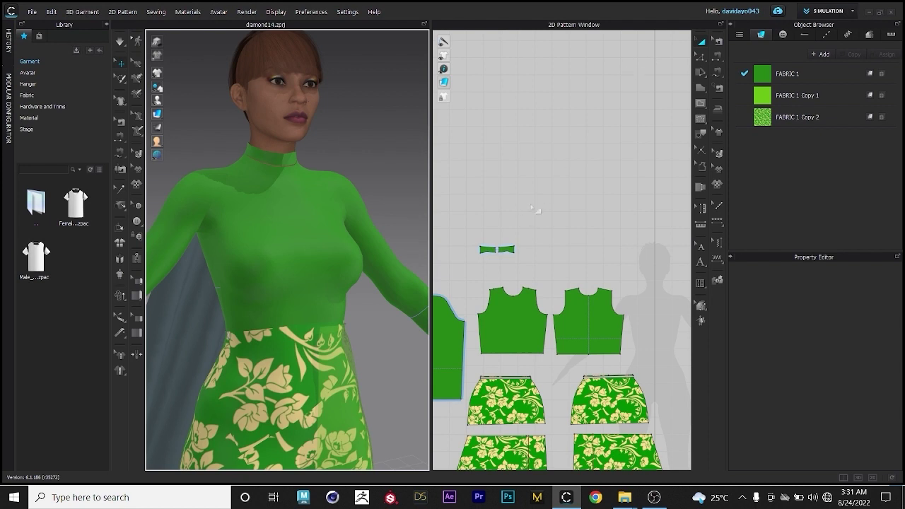
Place a button near the lower side corner of the front bodice and shift it slightly upward
{"action": "left_click", "coordinate": [137, 222]}
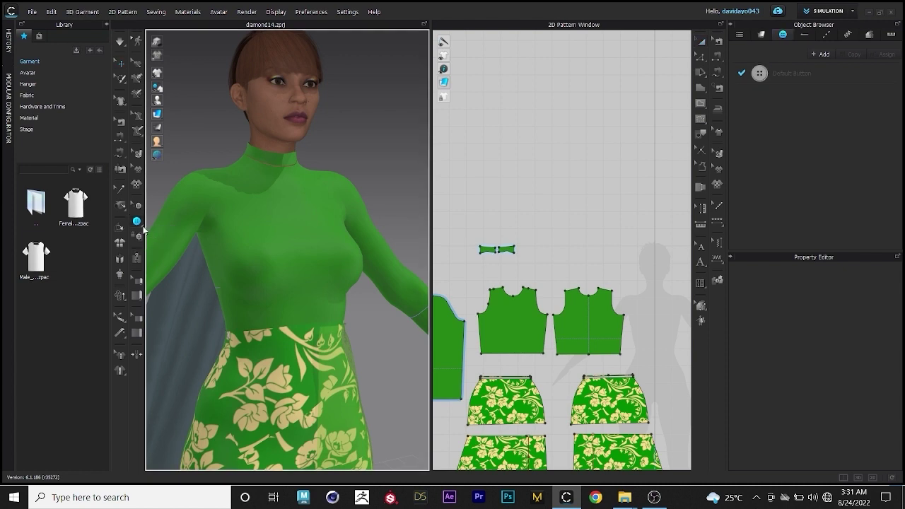
{"action": "scroll", "coordinate": [481, 364], "scroll_direction": "up", "scroll_amount": 1}
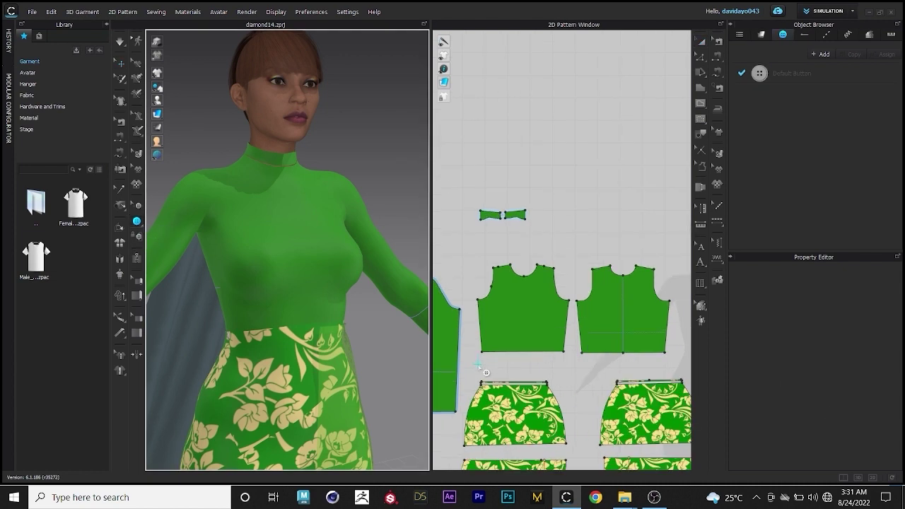
{"action": "scroll", "coordinate": [485, 353], "scroll_direction": "up", "scroll_amount": 5}
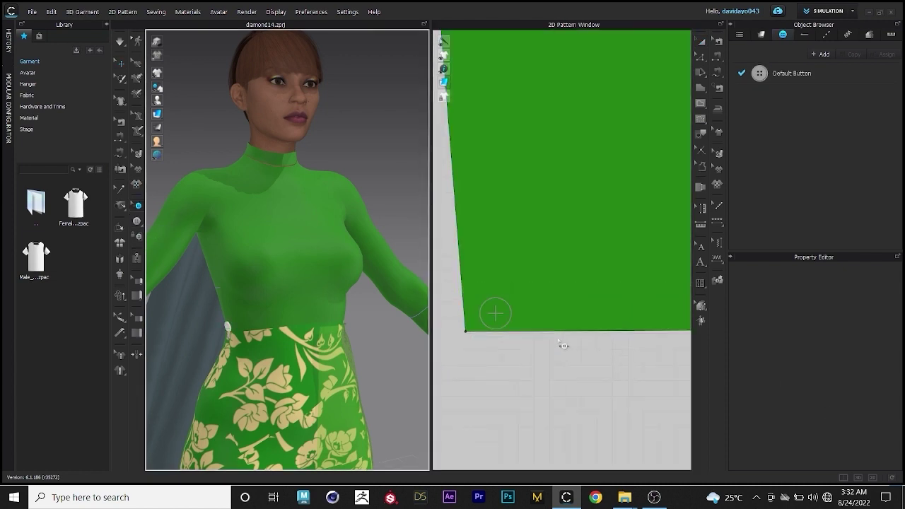
{"action": "left_click", "coordinate": [494, 313]}
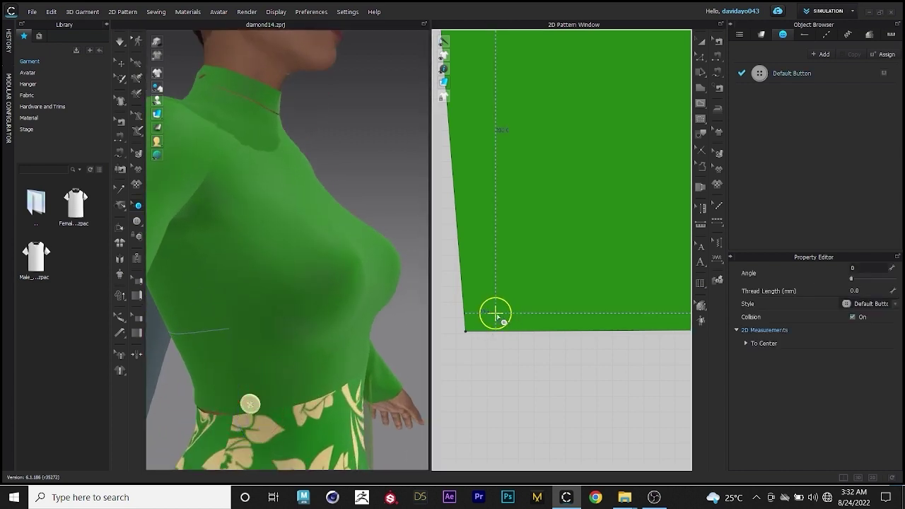
{"action": "left_click_drag", "start_coordinate": [495, 313], "coordinate": [498, 297]}
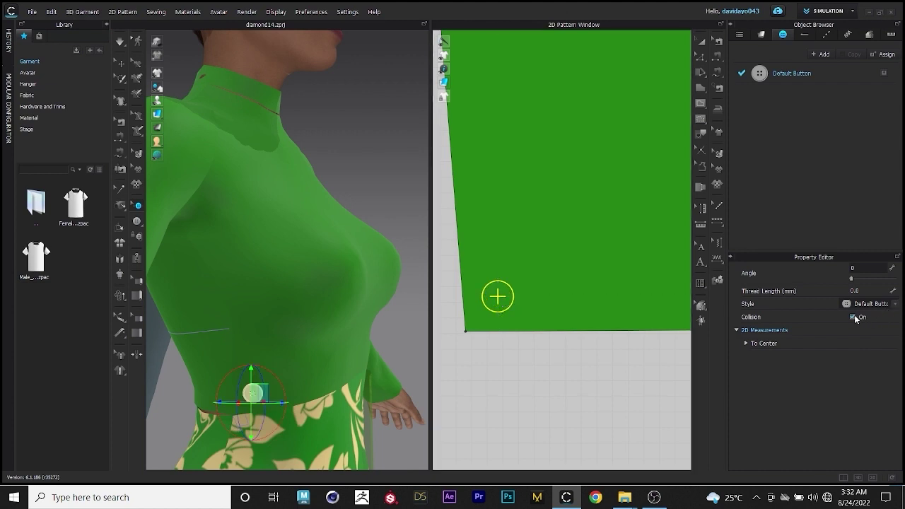
Turn off collision for the placed button and set the Default Button's width to 10 mm
{"action": "left_click", "coordinate": [827, 79]}
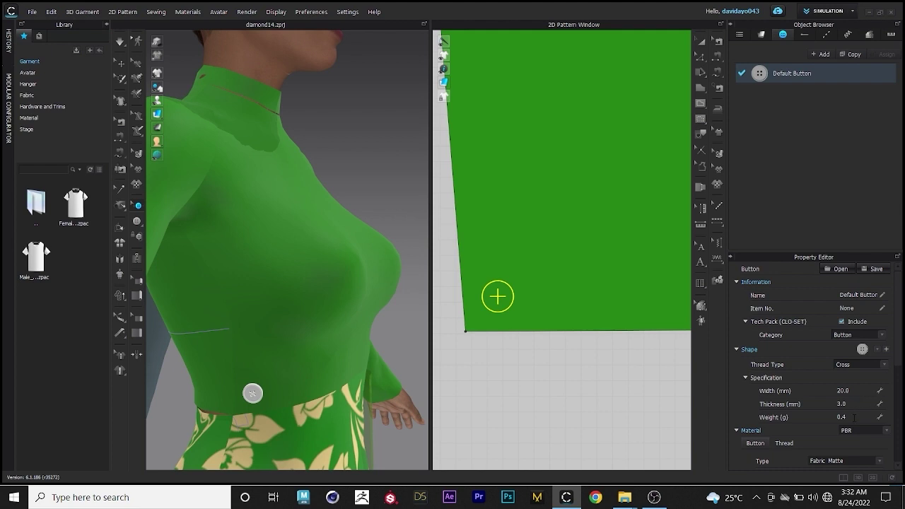
{"action": "left_click", "coordinate": [851, 391]}
{"action": "type", "text": "10"}
{"action": "key", "text": "Return"}
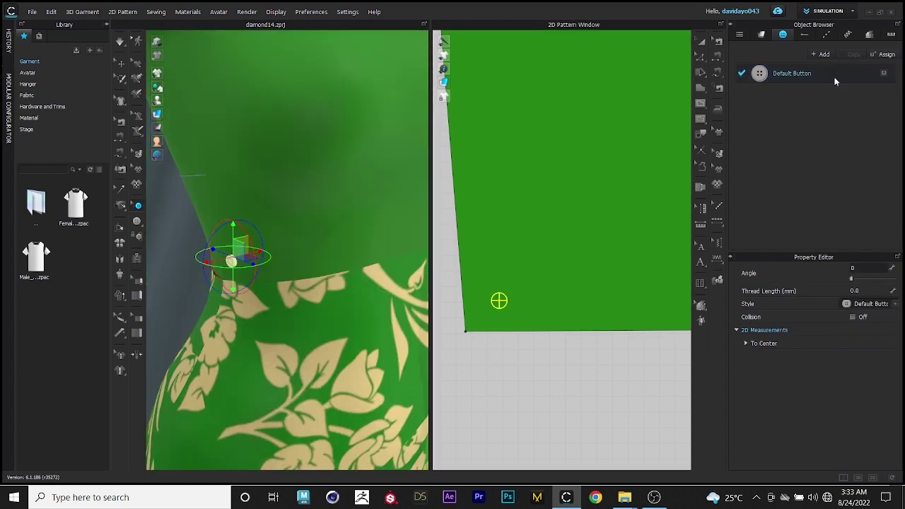
Change the Default Button's shape to the faceted hexagonal gem and set its width to 10 mm
{"action": "left_click", "coordinate": [834, 79]}
{"action": "scroll", "coordinate": [309, 268], "scroll_direction": "down", "scroll_amount": 1}
{"action": "right_click_drag", "start_coordinate": [258, 289], "coordinate": [324, 325]}
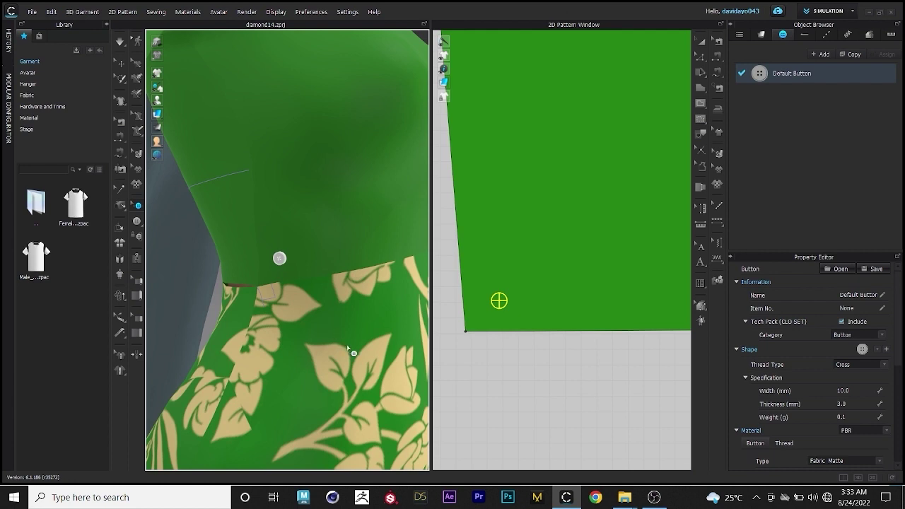
{"action": "right_click_drag", "start_coordinate": [352, 353], "coordinate": [304, 376]}
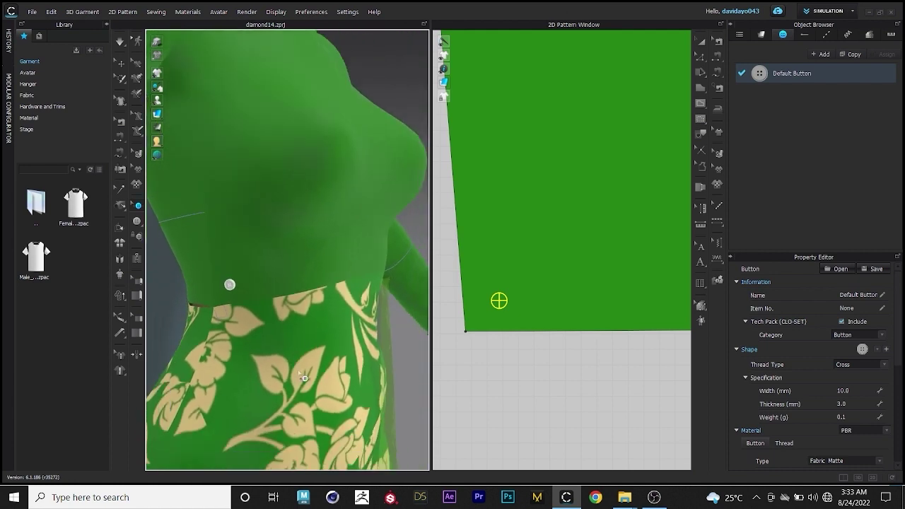
{"action": "left_click", "coordinate": [877, 350]}
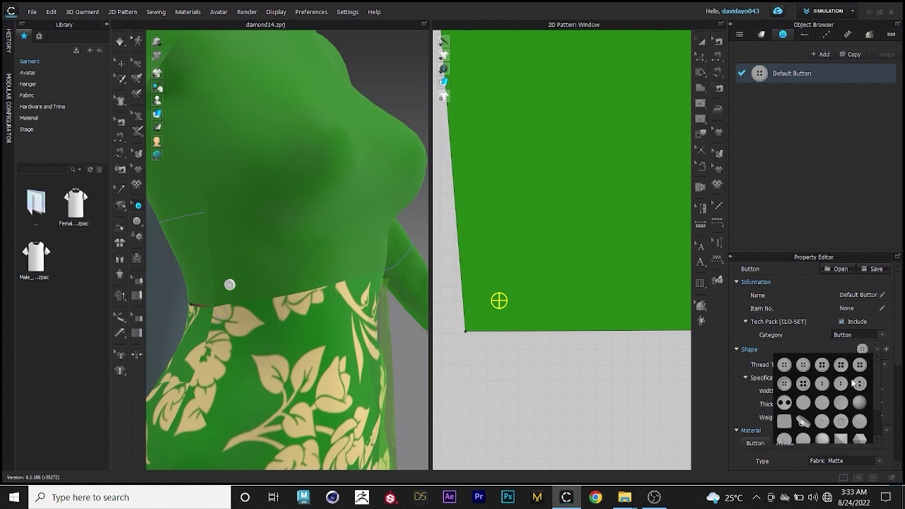
{"action": "scroll", "coordinate": [831, 412], "scroll_direction": "down", "scroll_amount": 2}
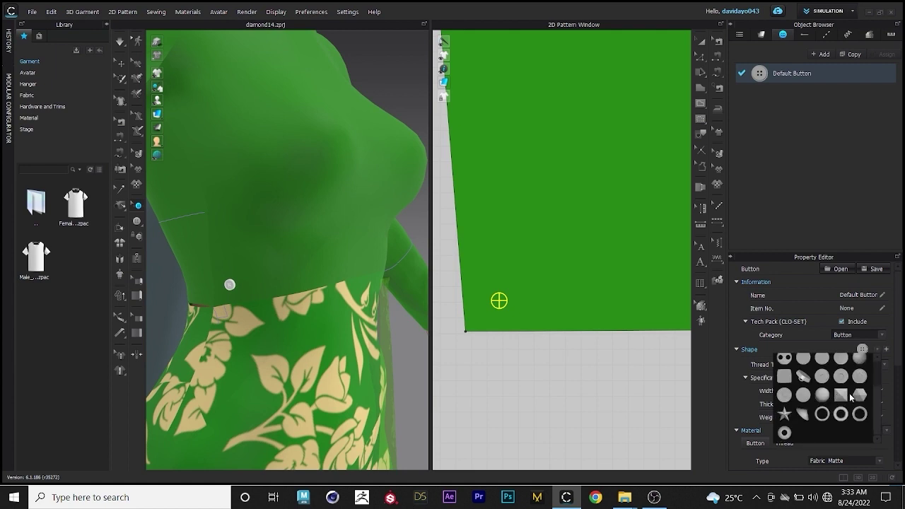
{"action": "left_click", "coordinate": [859, 394]}
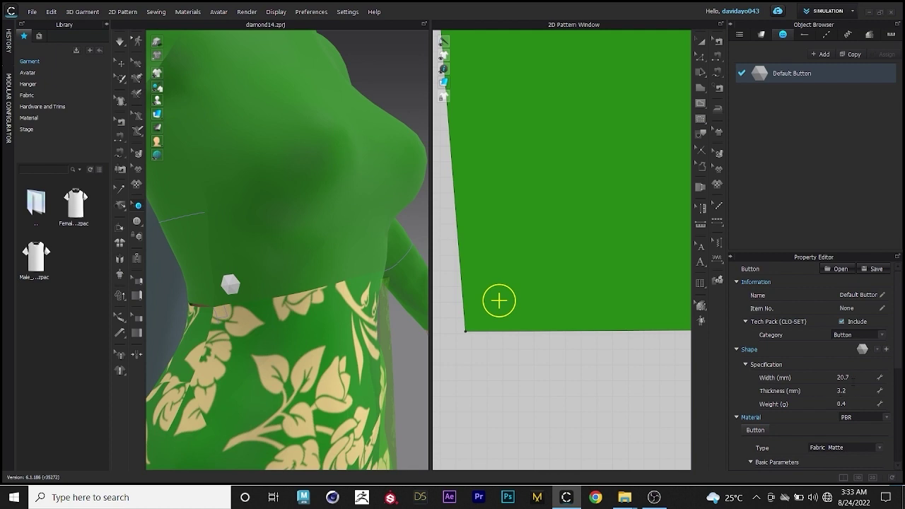
{"action": "left_click", "coordinate": [856, 374]}
{"action": "type", "text": "10"}
{"action": "key", "text": "Return"}
Move the gem button down and outward into the lower side corner of the front bodice
{"action": "left_click_drag", "start_coordinate": [488, 298], "coordinate": [488, 303]}
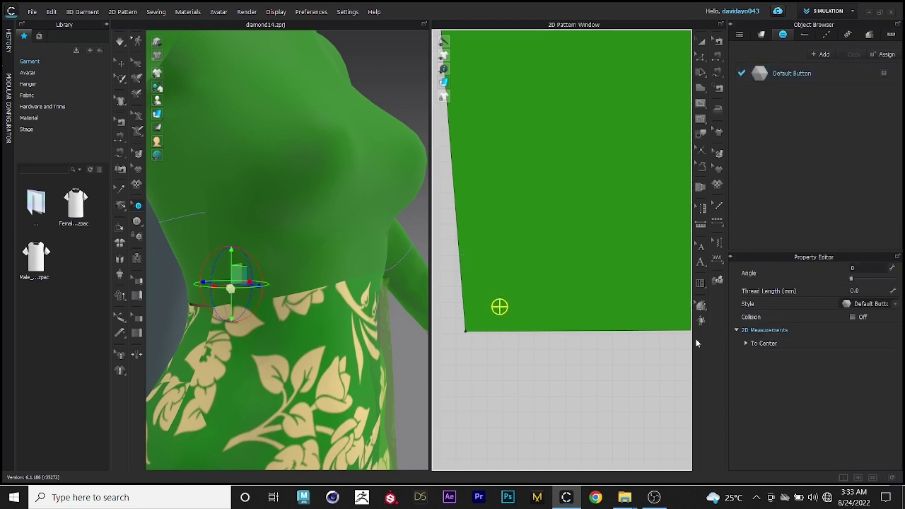
{"action": "left_click", "coordinate": [818, 72]}
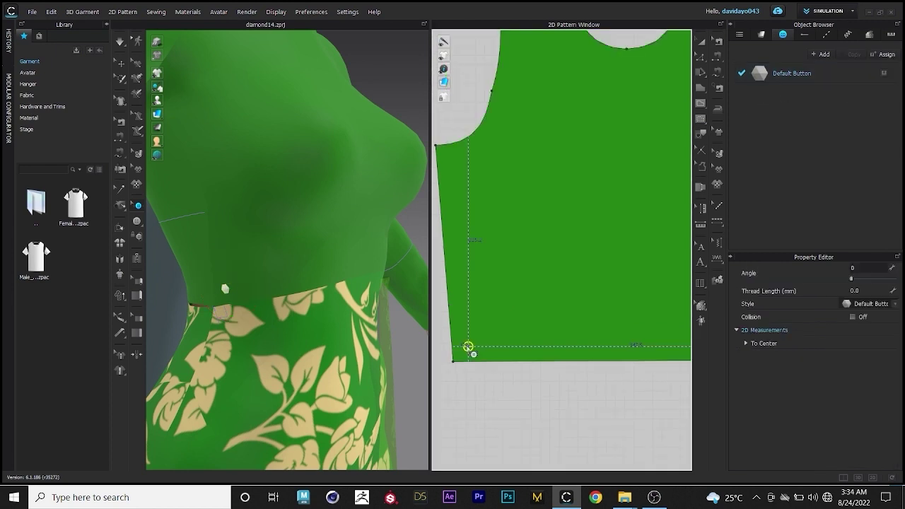
{"action": "left_click_drag", "start_coordinate": [469, 347], "coordinate": [468, 347]}
{"action": "scroll", "coordinate": [455, 388], "scroll_direction": "down", "scroll_amount": 3}
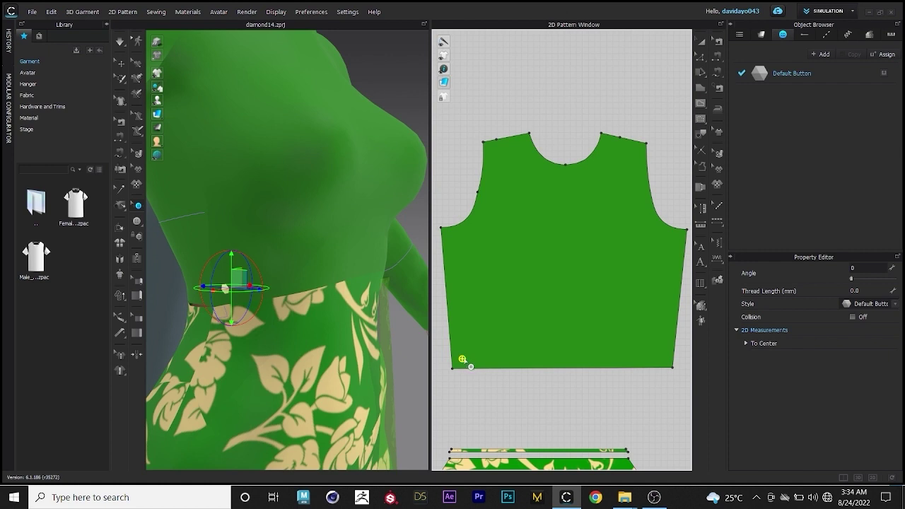
Copy the gem button, position the pasted copy beside it along the bodice's waist edge, and open the paste settings
{"action": "right_click", "coordinate": [463, 358]}
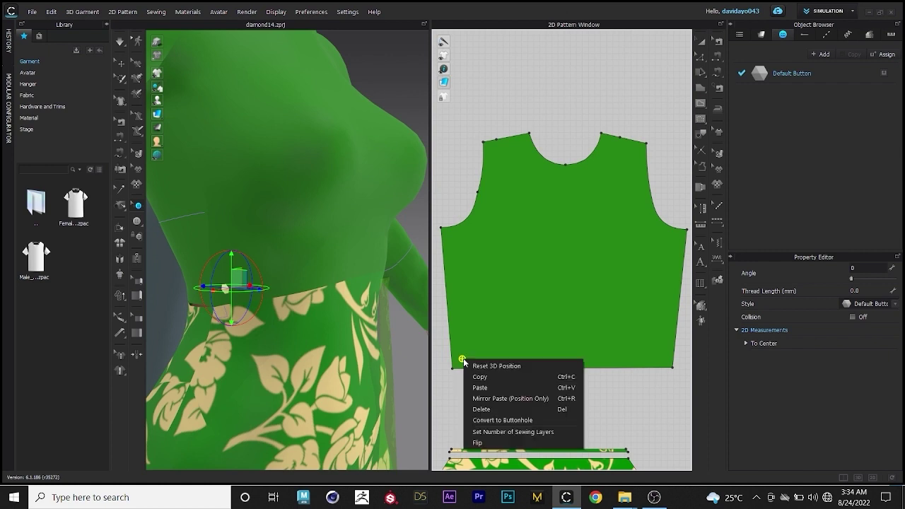
{"action": "left_click", "coordinate": [513, 380]}
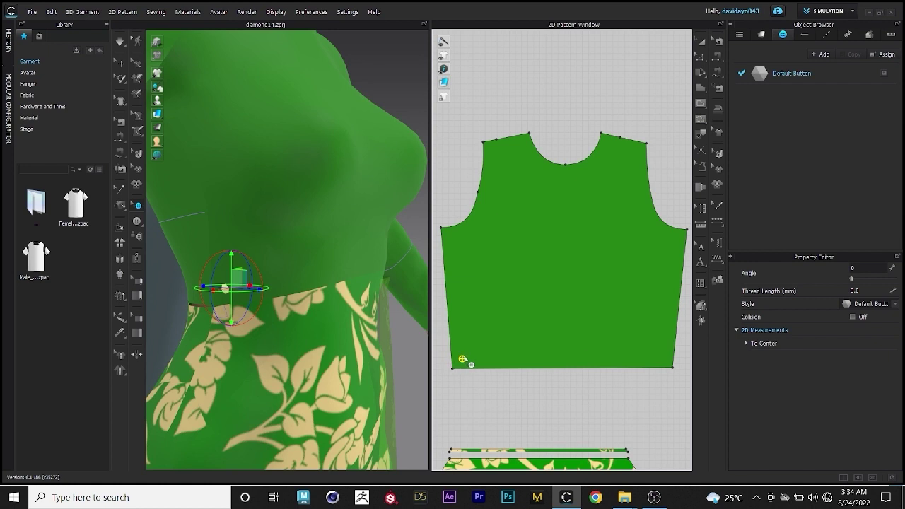
{"action": "right_click", "coordinate": [470, 364]}
{"action": "left_click", "coordinate": [481, 382]}
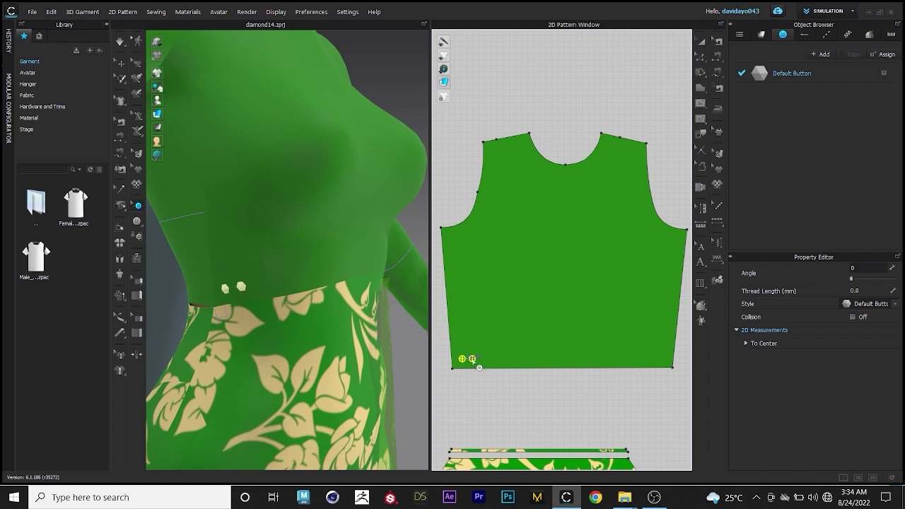
{"action": "left_click", "coordinate": [472, 359]}
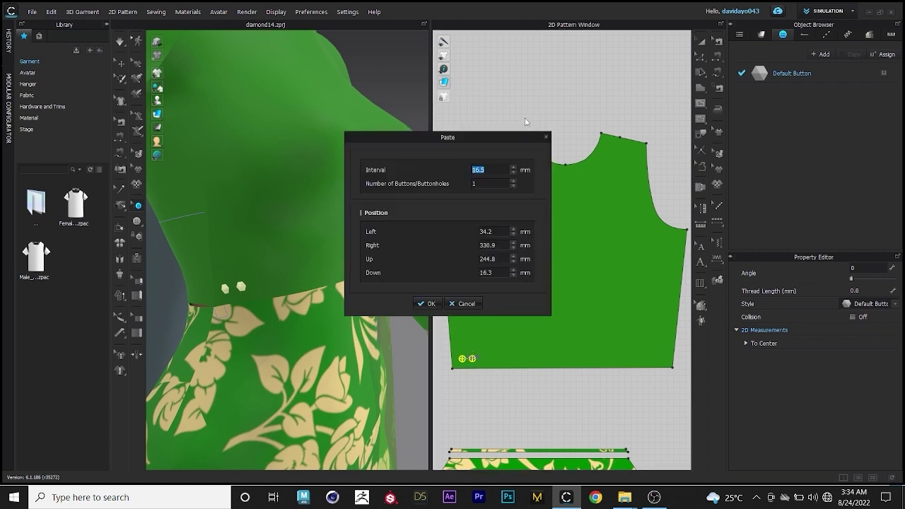
Set the paste interval to 13 mm and the number of buttons to 25, and paste the row along the bodice's waist edge
{"action": "type", "text": "15"}
{"action": "left_click", "coordinate": [513, 181]}
{"action": "left_click", "coordinate": [513, 181]}
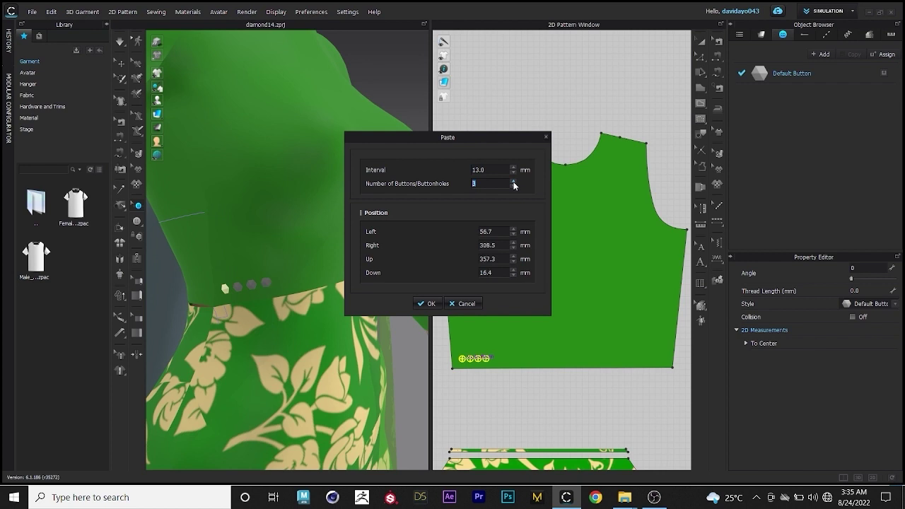
{"action": "left_click", "coordinate": [513, 181]}
{"action": "left_click", "coordinate": [513, 181]}
{"action": "left_click", "coordinate": [513, 182]}
{"action": "left_click", "coordinate": [513, 182]}
{"action": "left_click", "coordinate": [513, 182]}
{"action": "left_click", "coordinate": [513, 182]}
{"action": "left_click", "coordinate": [513, 181]}
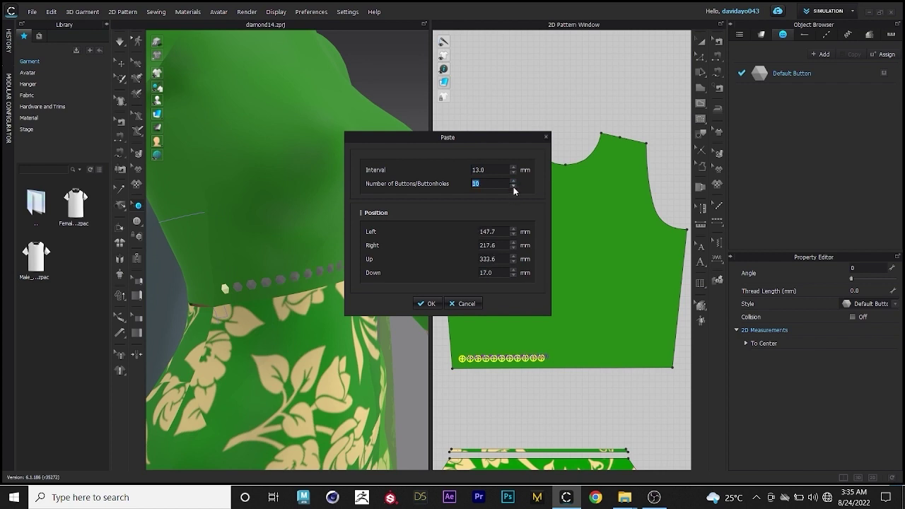
{"action": "left_click", "coordinate": [513, 181]}
{"action": "left_click", "coordinate": [514, 181]}
{"action": "left_click", "coordinate": [514, 181]}
{"action": "left_click", "coordinate": [514, 181]}
{"action": "left_click", "coordinate": [513, 181]}
{"action": "left_click", "coordinate": [514, 181]}
{"action": "left_click", "coordinate": [514, 181]}
{"action": "left_click", "coordinate": [514, 181]}
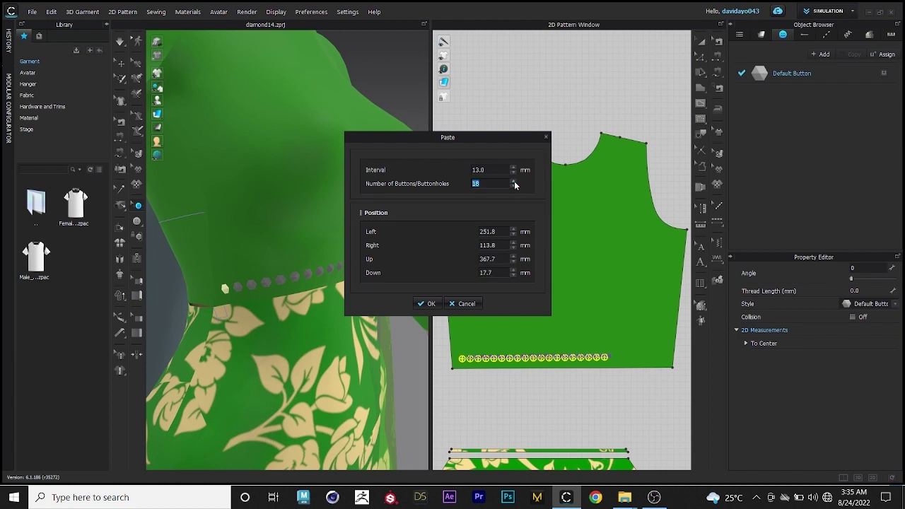
{"action": "left_click", "coordinate": [514, 181]}
{"action": "left_click", "coordinate": [513, 181]}
{"action": "left_click", "coordinate": [513, 181]}
{"action": "left_click", "coordinate": [513, 181]}
{"action": "left_click", "coordinate": [514, 181]}
{"action": "left_click", "coordinate": [514, 181]}
{"action": "left_click", "coordinate": [514, 181]}
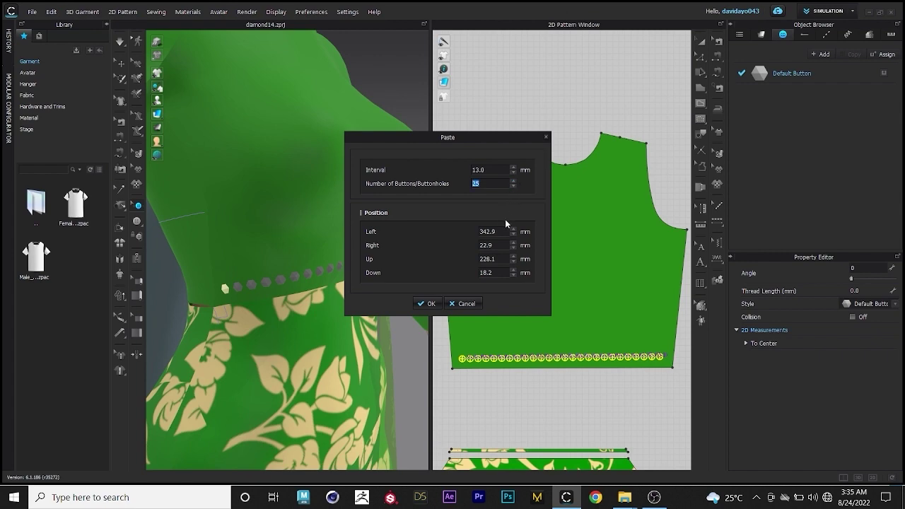
{"action": "left_click", "coordinate": [428, 304]}
Copy the waist row of gem buttons, place the pasted row directly above it with a 12 mm interval, and open the paste settings
{"action": "right_click_drag", "start_coordinate": [388, 308], "coordinate": [332, 305]}
{"action": "scroll", "coordinate": [347, 290], "scroll_direction": "down", "scroll_amount": 4}
{"action": "scroll", "coordinate": [346, 242], "scroll_direction": "up", "scroll_amount": 3}
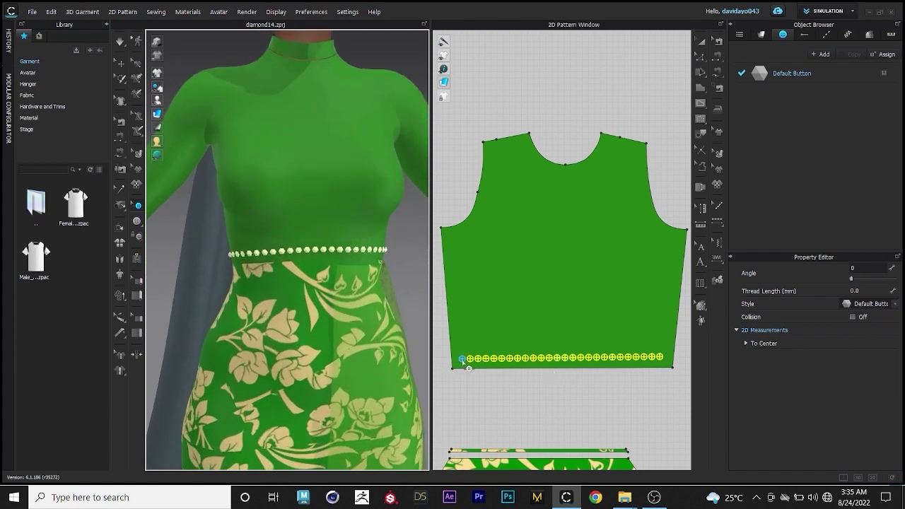
{"action": "left_click", "coordinate": [462, 359]}
{"action": "mouse_move", "coordinate": [282, 291]}
{"action": "right_mouse_down"}
{"action": "mouse_move", "coordinate": [349, 290]}
{"action": "mouse_move", "coordinate": [285, 290]}
{"action": "right_mouse_up"}
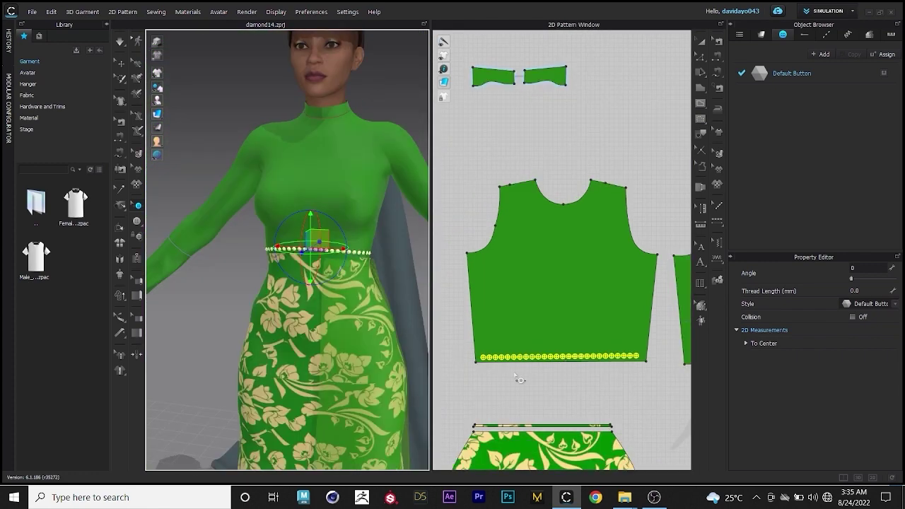
{"action": "scroll", "coordinate": [519, 379], "scroll_direction": "up", "scroll_amount": 2}
{"action": "right_click", "coordinate": [521, 351]}
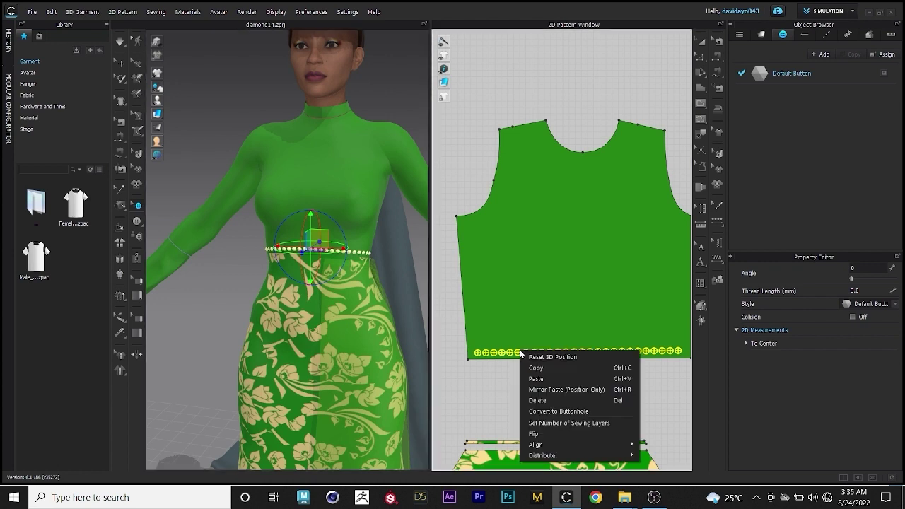
{"action": "left_click", "coordinate": [534, 367]}
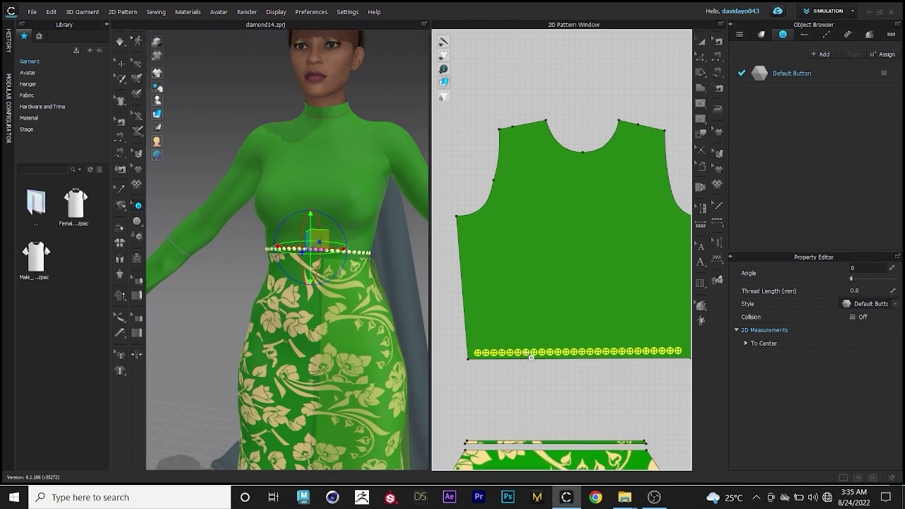
{"action": "right_click", "coordinate": [527, 351]}
{"action": "left_click", "coordinate": [542, 367]}
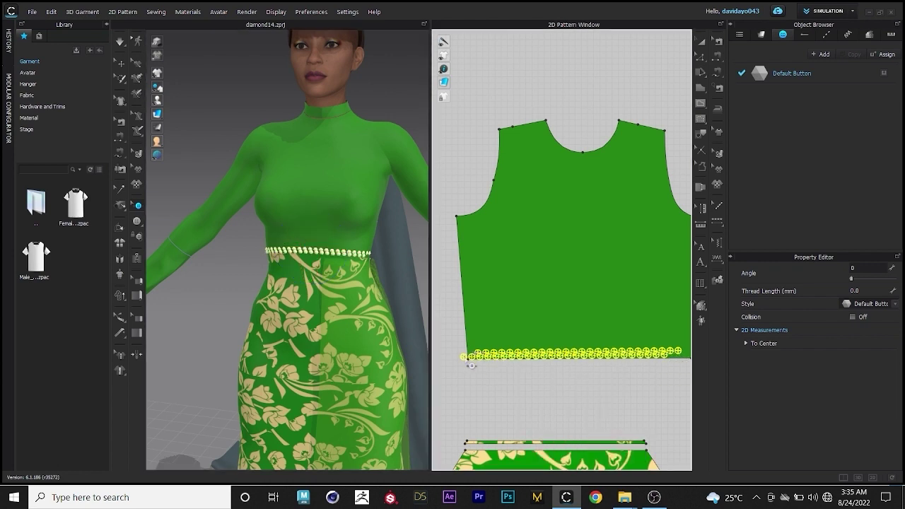
{"action": "scroll", "coordinate": [491, 360], "scroll_direction": "up", "scroll_amount": 4}
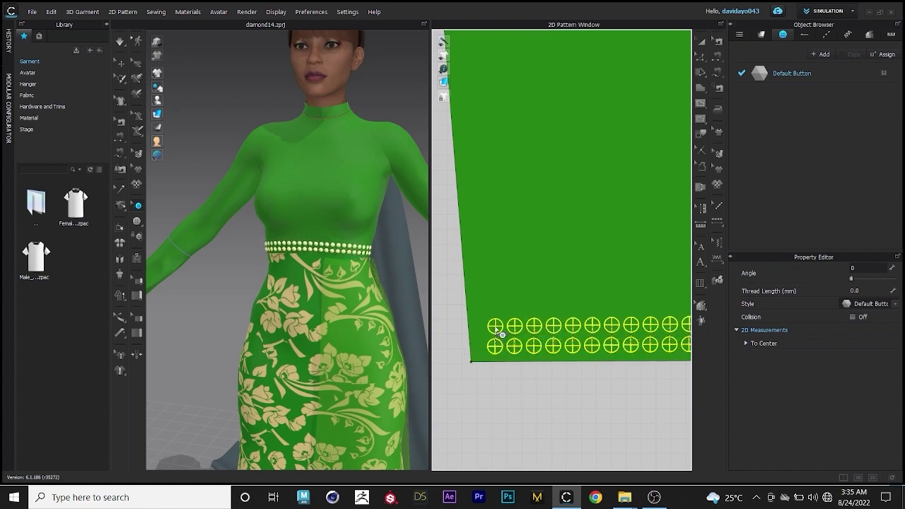
{"action": "scroll", "coordinate": [499, 332], "scroll_direction": "down", "scroll_amount": 5}
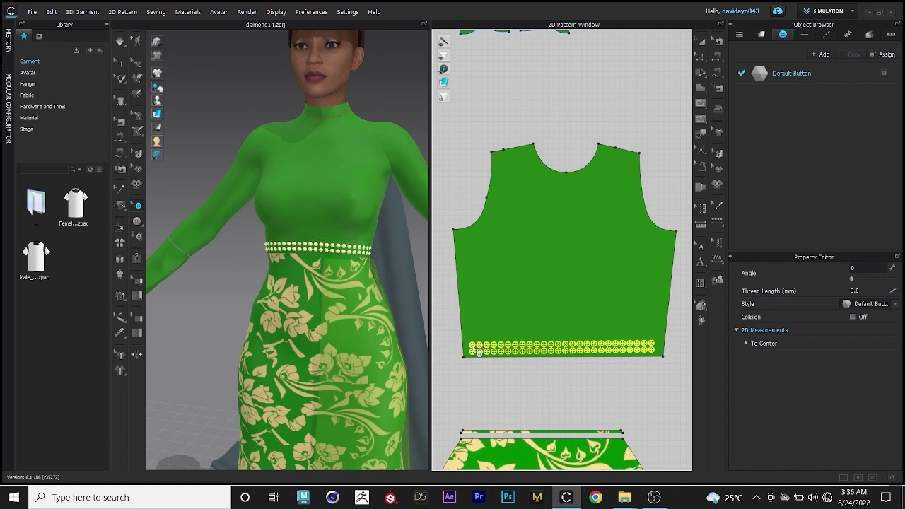
{"action": "left_click", "coordinate": [478, 351]}
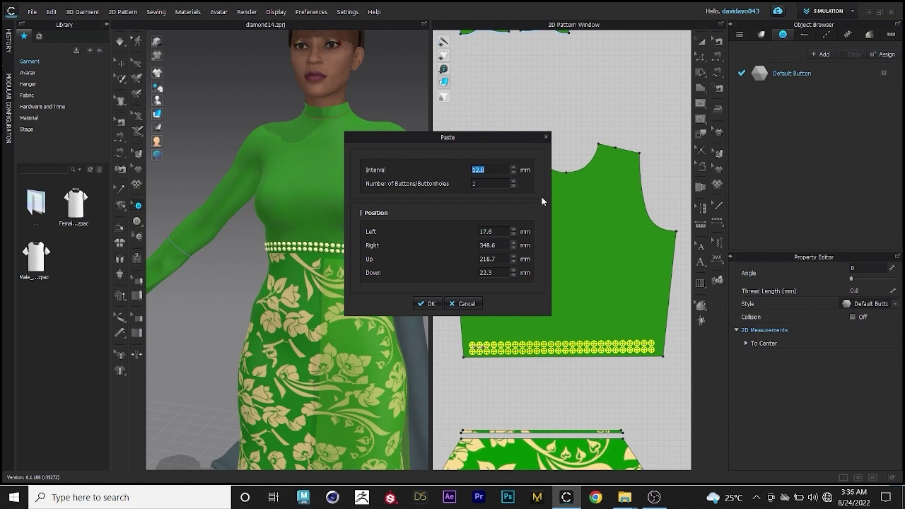
Set the number of pasted button rows to 32 at the 12 mm interval and paste them up the whole front bodice
{"action": "left_click", "coordinate": [513, 180]}
{"action": "left_click", "coordinate": [513, 180]}
{"action": "left_click", "coordinate": [513, 180]}
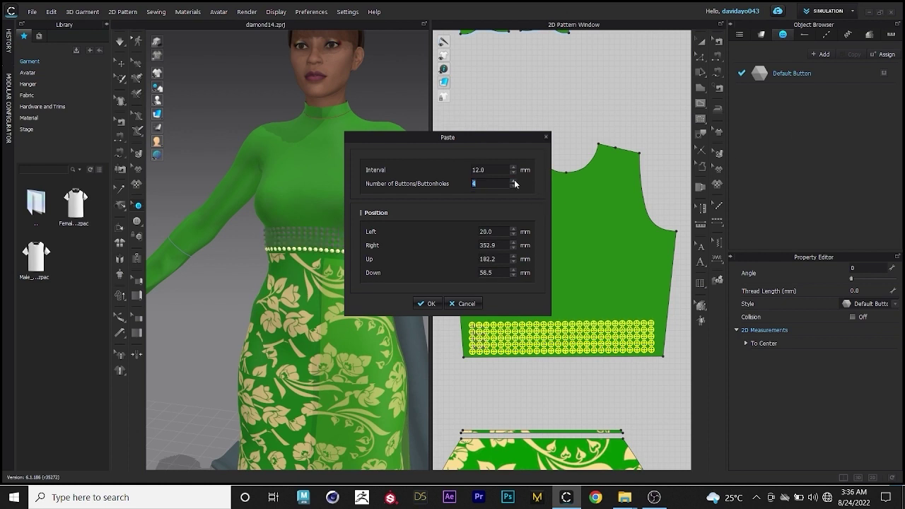
{"action": "left_click", "coordinate": [513, 180]}
{"action": "left_click", "coordinate": [514, 180]}
{"action": "left_click", "coordinate": [514, 180]}
{"action": "left_click", "coordinate": [513, 180]}
{"action": "left_click", "coordinate": [514, 180]}
{"action": "left_click", "coordinate": [514, 180]}
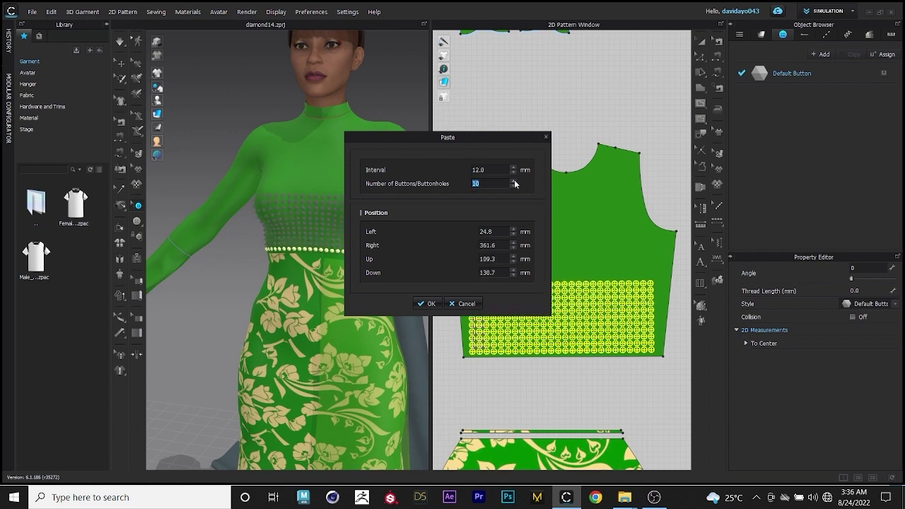
{"action": "left_click", "coordinate": [514, 180]}
{"action": "left_click", "coordinate": [513, 180]}
{"action": "left_click", "coordinate": [513, 180]}
{"action": "left_click", "coordinate": [514, 180]}
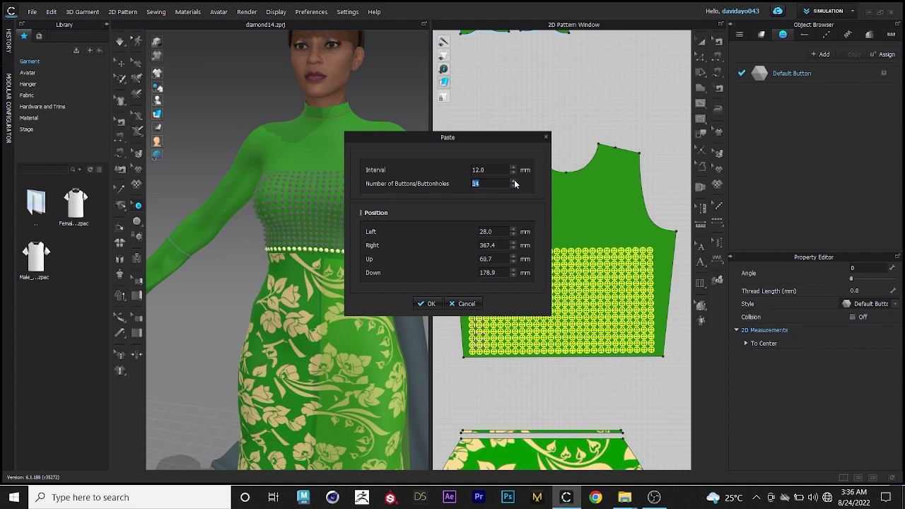
{"action": "left_click", "coordinate": [514, 180]}
{"action": "left_click", "coordinate": [514, 180]}
{"action": "left_click", "coordinate": [514, 180]}
{"action": "left_click", "coordinate": [514, 180]}
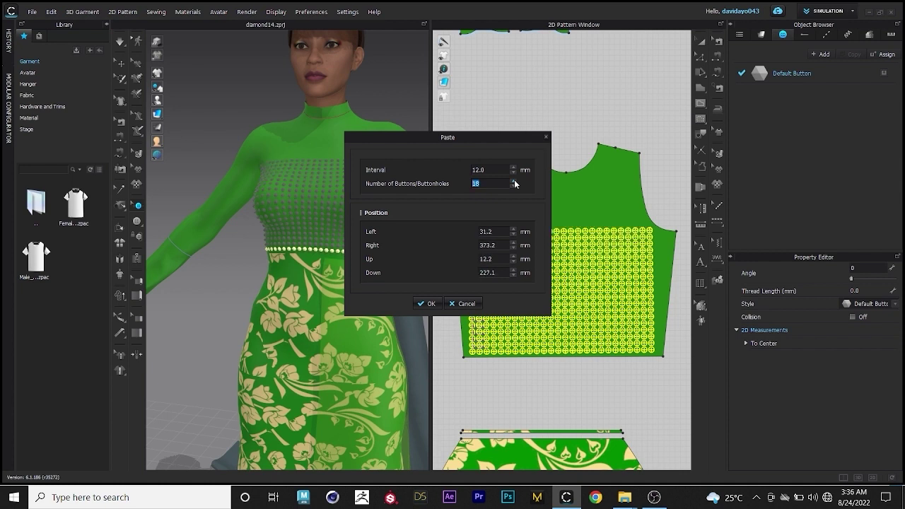
{"action": "left_click", "coordinate": [514, 180]}
{"action": "left_click", "coordinate": [514, 180]}
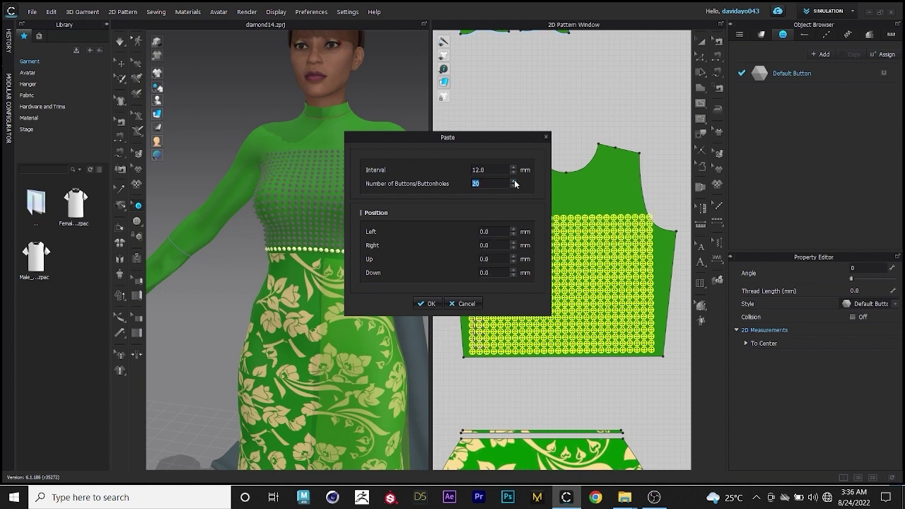
{"action": "left_click", "coordinate": [513, 180]}
{"action": "left_click", "coordinate": [513, 181]}
{"action": "left_click", "coordinate": [514, 180]}
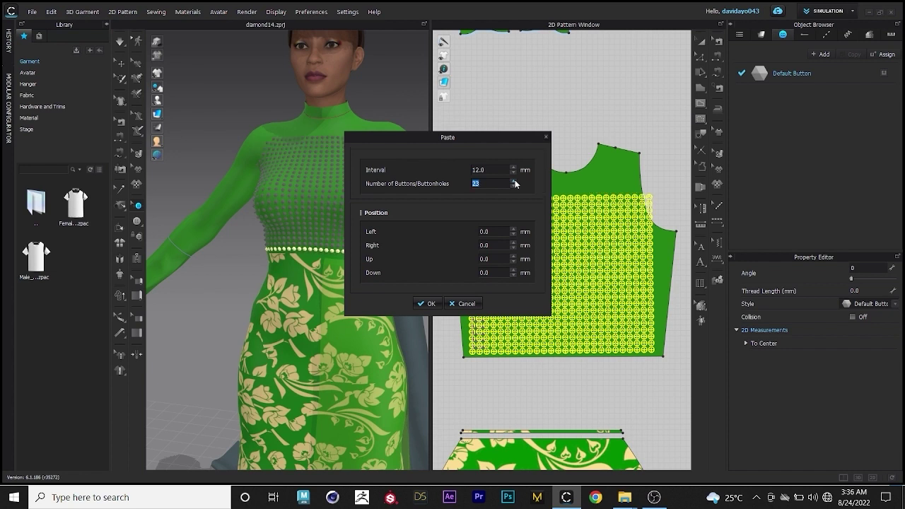
{"action": "left_click", "coordinate": [514, 180]}
{"action": "left_click", "coordinate": [514, 181]}
{"action": "left_click", "coordinate": [514, 180]}
{"action": "left_click", "coordinate": [514, 180]}
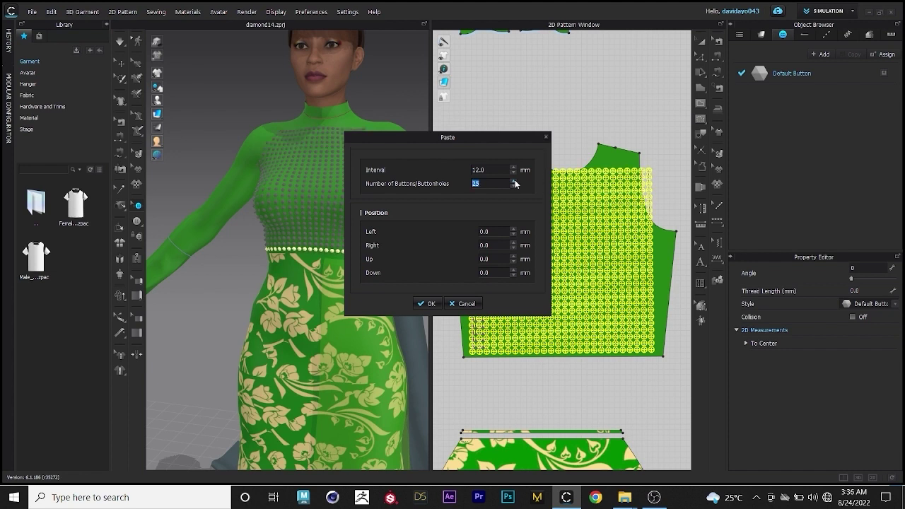
{"action": "left_click", "coordinate": [514, 180]}
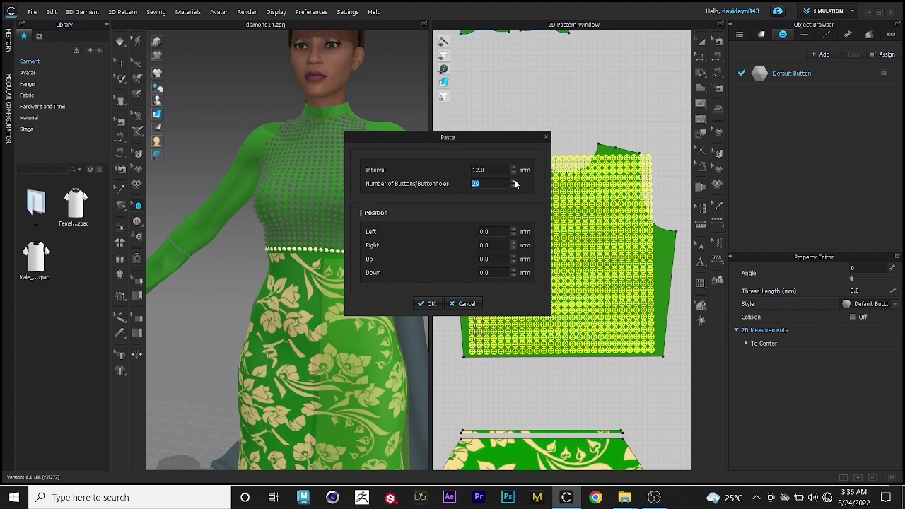
{"action": "left_click", "coordinate": [514, 180]}
{"action": "left_click", "coordinate": [513, 180]}
{"action": "left_click", "coordinate": [514, 181]}
{"action": "left_click", "coordinate": [513, 181]}
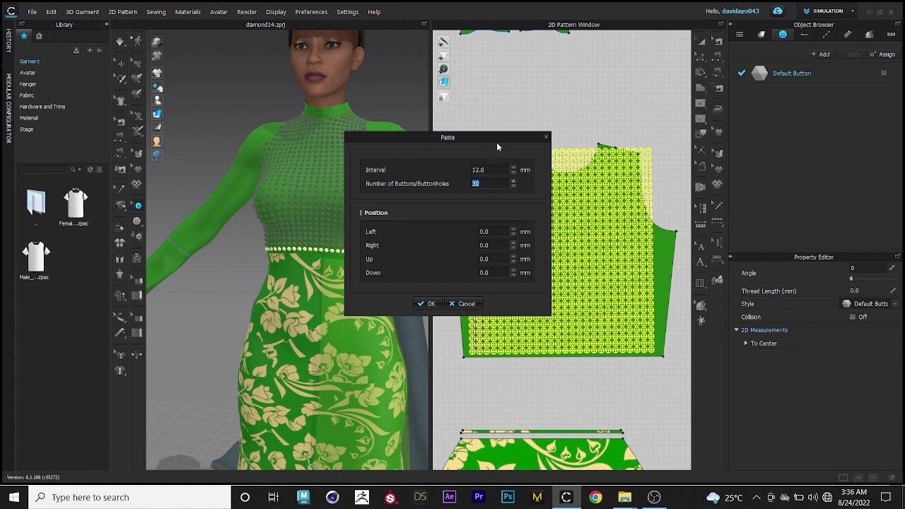
{"action": "left_click_drag", "start_coordinate": [496, 139], "coordinate": [592, 85]}
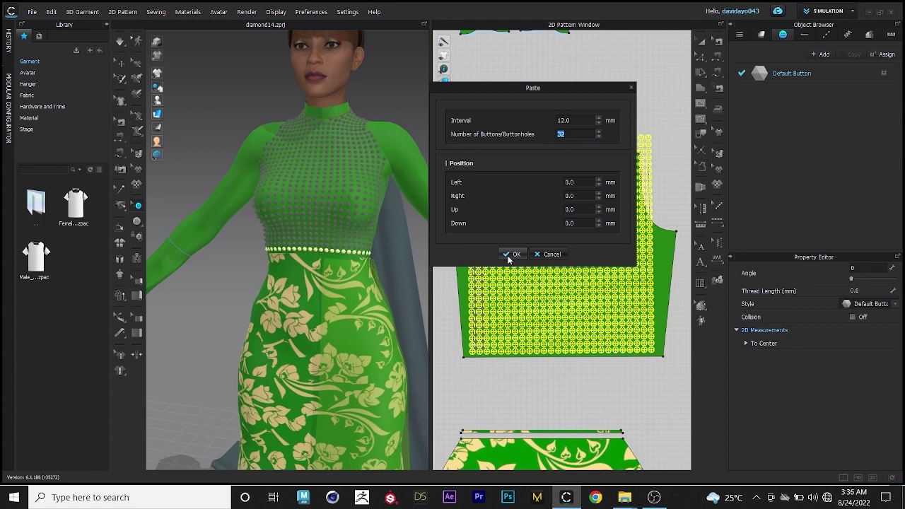
{"action": "left_click", "coordinate": [510, 254]}
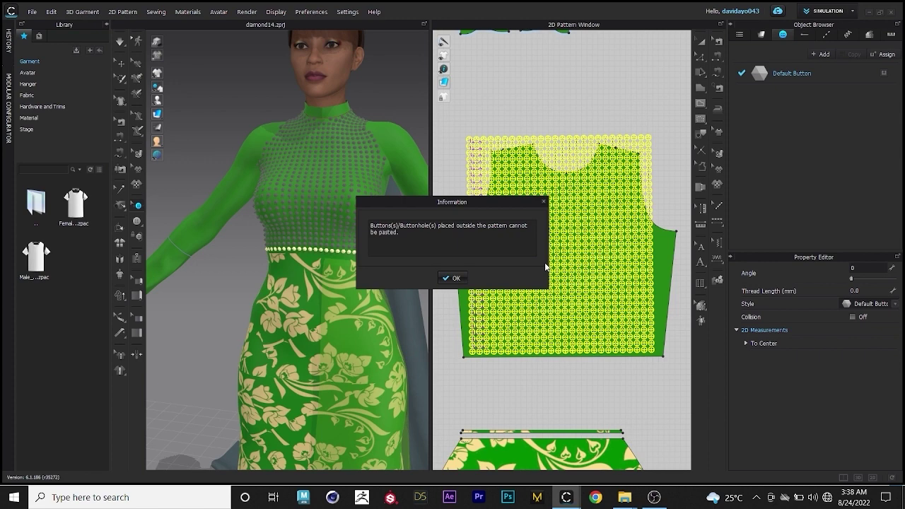
{"action": "left_click", "coordinate": [455, 278]}
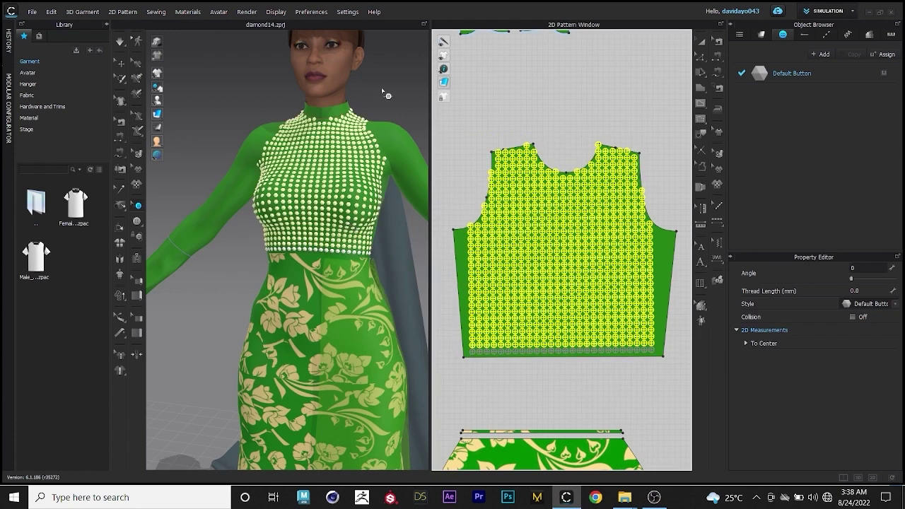
Deselect the pasted buttons and set the Default Button's width to 7 mm
{"action": "left_click", "coordinate": [385, 106]}
{"action": "scroll", "coordinate": [294, 180], "scroll_direction": "up", "scroll_amount": 3}
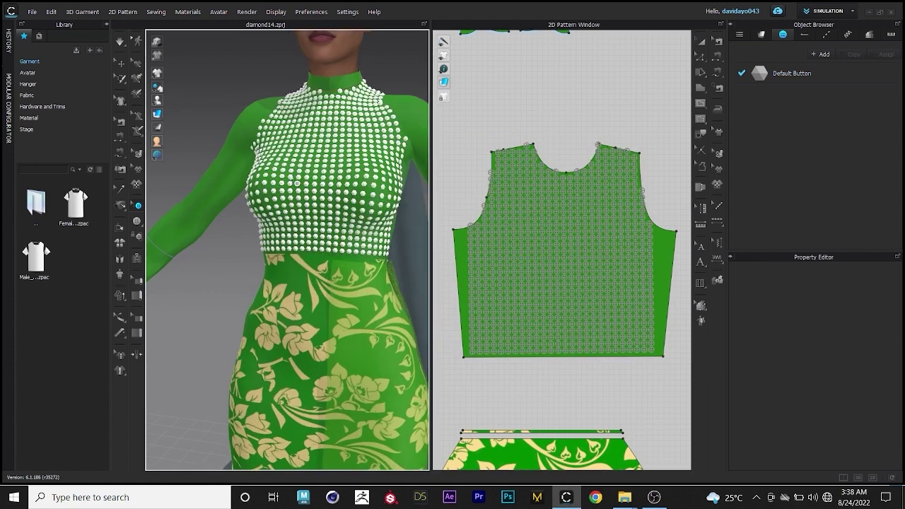
{"action": "right_click_drag", "start_coordinate": [299, 178], "coordinate": [353, 158]}
{"action": "middle_click_drag", "start_coordinate": [353, 159], "coordinate": [314, 189]}
{"action": "scroll", "coordinate": [313, 189], "scroll_direction": "down", "scroll_amount": 2}
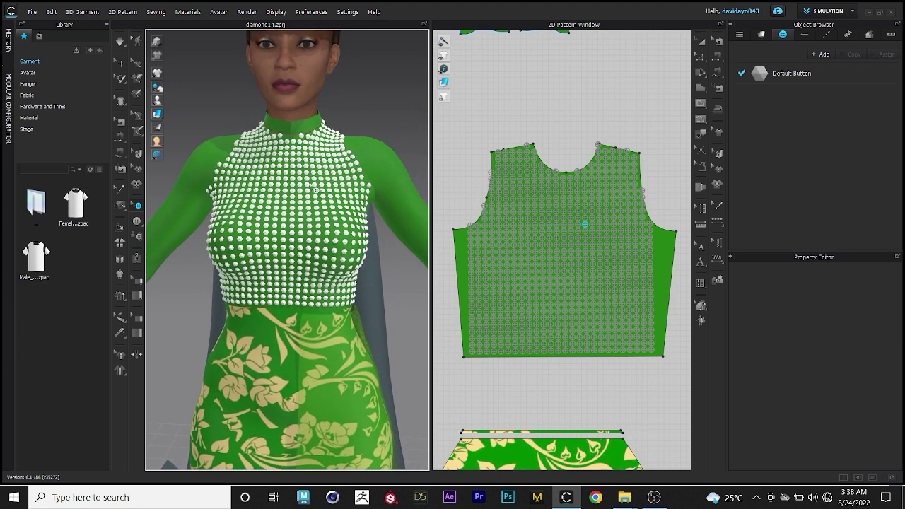
{"action": "scroll", "coordinate": [313, 189], "scroll_direction": "up", "scroll_amount": 2}
{"action": "scroll", "coordinate": [310, 192], "scroll_direction": "down", "scroll_amount": 5}
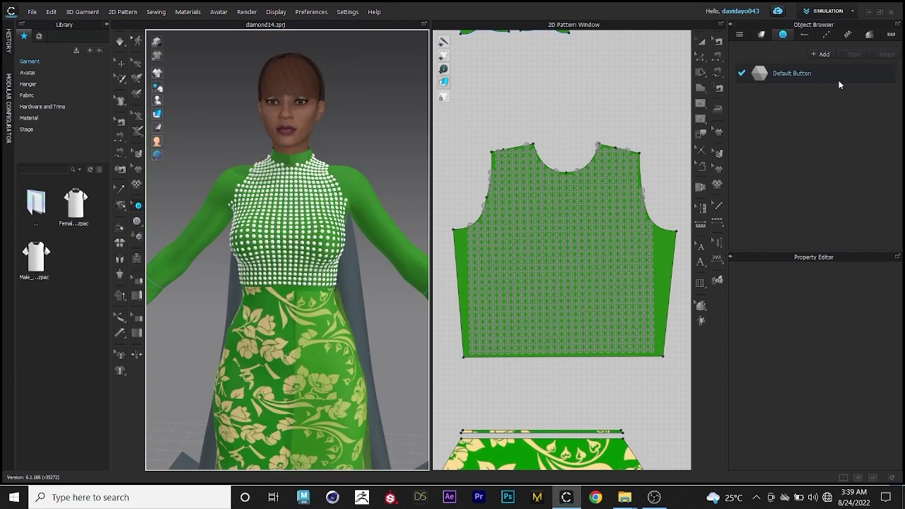
{"action": "left_click", "coordinate": [792, 73]}
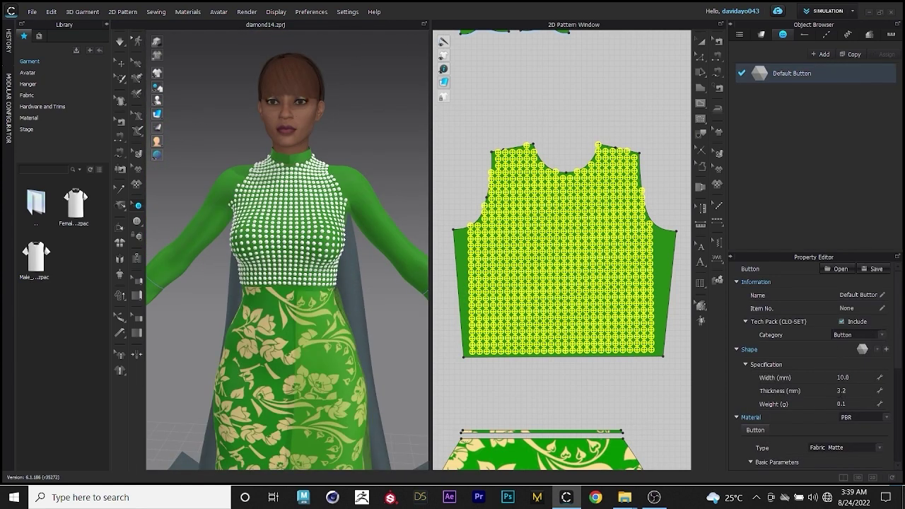
{"action": "left_click", "coordinate": [853, 380]}
{"action": "key", "text": "Return"}
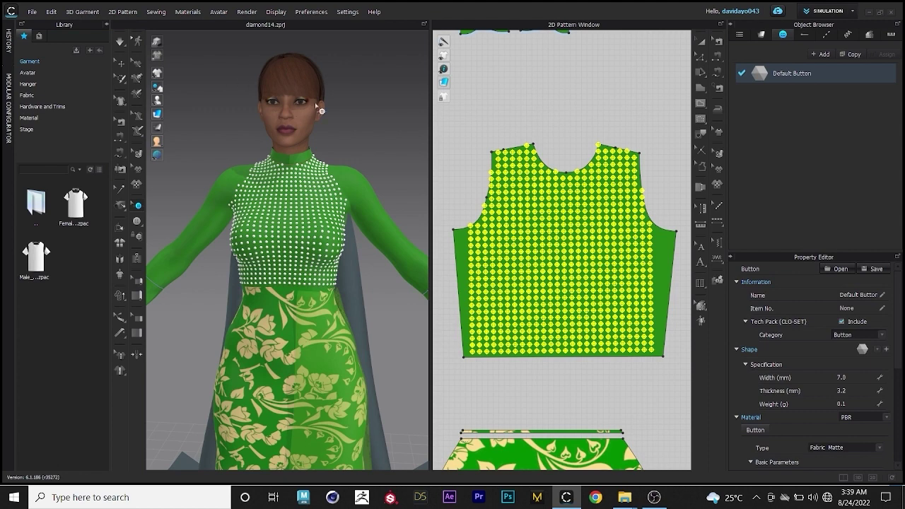
Deselect the buttons, inspect the studded front bodice up close, and select a button overhanging the armhole edge
{"action": "left_click", "coordinate": [370, 129]}
{"action": "scroll", "coordinate": [346, 190], "scroll_direction": "down", "scroll_amount": 2}
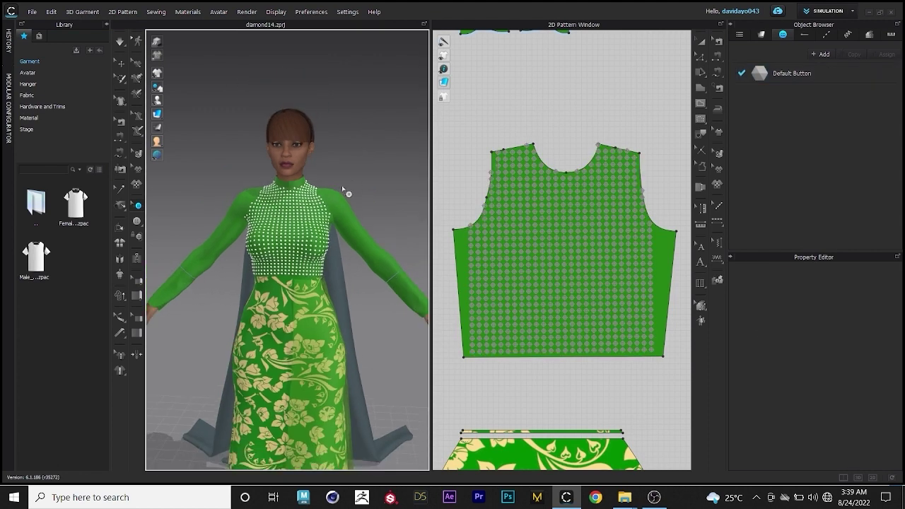
{"action": "scroll", "coordinate": [340, 204], "scroll_direction": "up", "scroll_amount": 5}
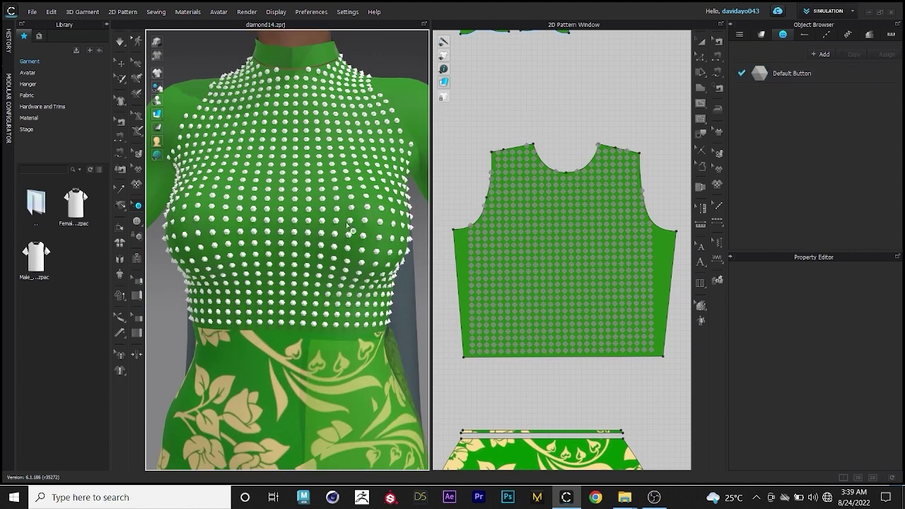
{"action": "scroll", "coordinate": [351, 234], "scroll_direction": "down", "scroll_amount": 3}
{"action": "scroll", "coordinate": [355, 252], "scroll_direction": "up", "scroll_amount": 4}
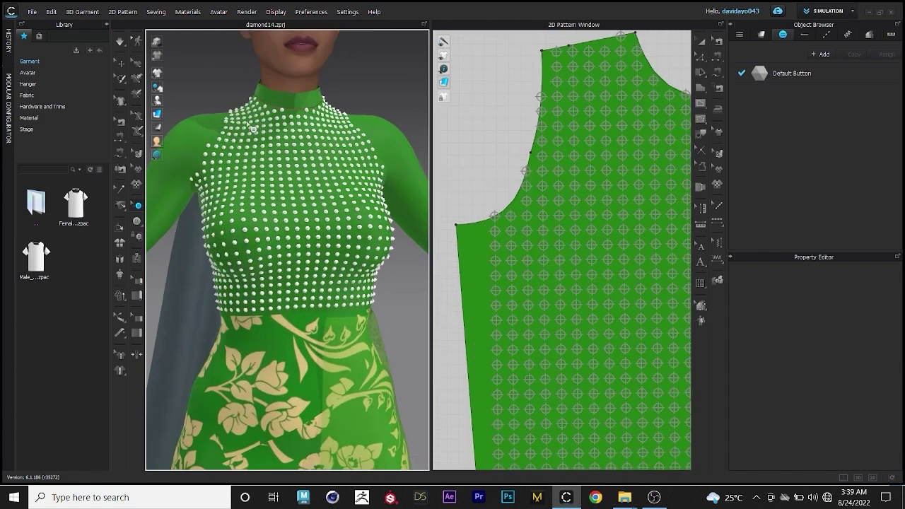
{"action": "scroll", "coordinate": [491, 219], "scroll_direction": "down", "scroll_amount": 2}
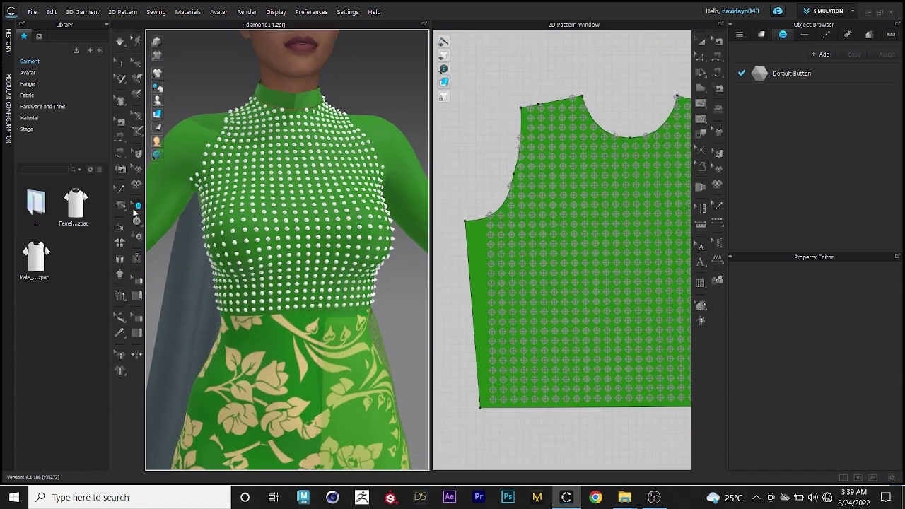
{"action": "scroll", "coordinate": [512, 226], "scroll_direction": "up", "scroll_amount": 5}
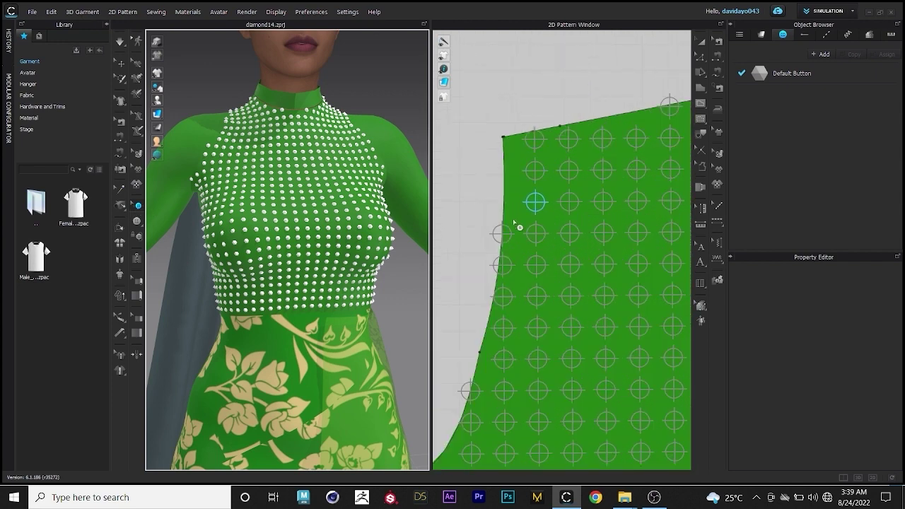
{"action": "left_click", "coordinate": [501, 234]}
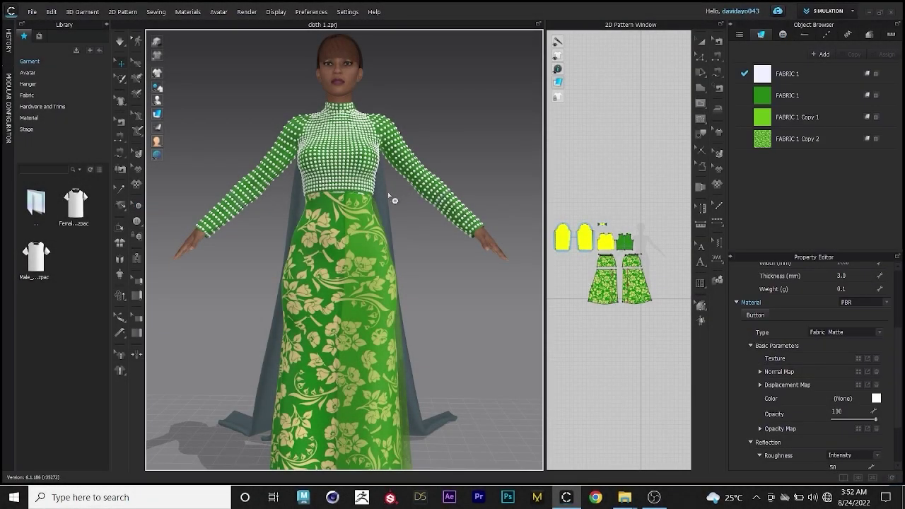
Unfreeze the cape pattern behind the gown and clear the selection
{"action": "left_click", "coordinate": [389, 196]}
{"action": "right_click", "coordinate": [387, 200]}
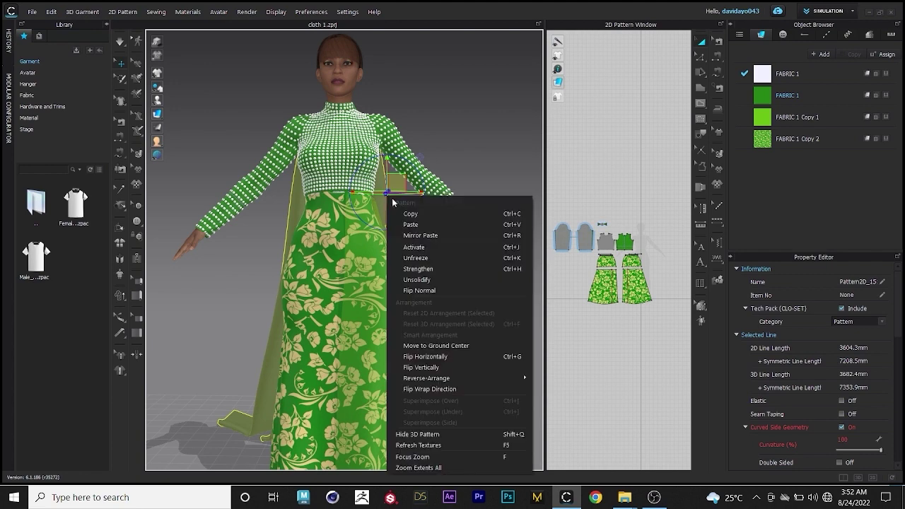
{"action": "left_click", "coordinate": [424, 257]}
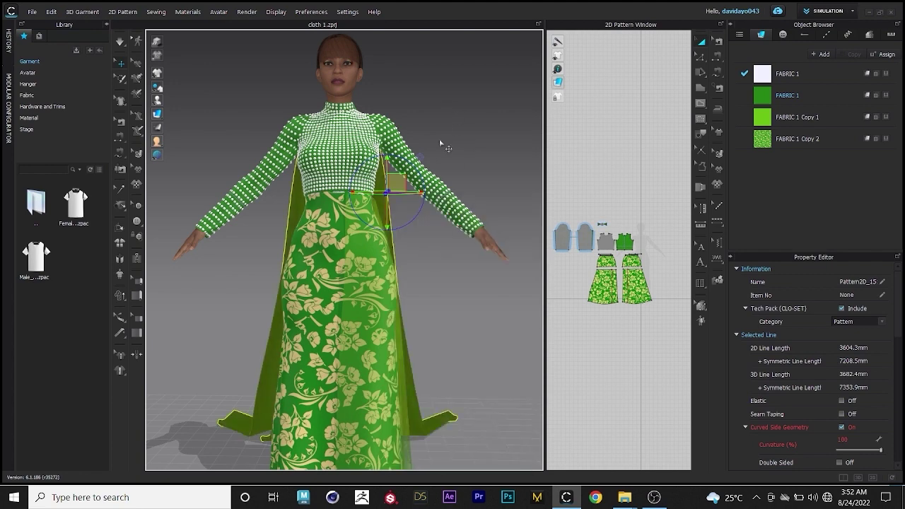
{"action": "left_click", "coordinate": [429, 257]}
{"action": "right_click_drag", "start_coordinate": [428, 257], "coordinate": [406, 202]}
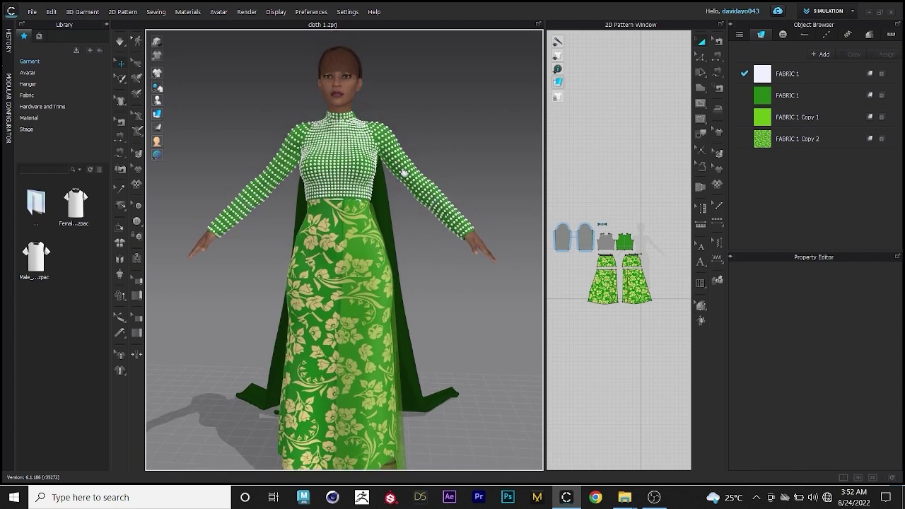
{"action": "mouse_move", "coordinate": [405, 170]}
{"action": "right_mouse_down"}
{"action": "mouse_move", "coordinate": [407, 184]}
{"action": "mouse_move", "coordinate": [408, 173]}
{"action": "right_mouse_up"}
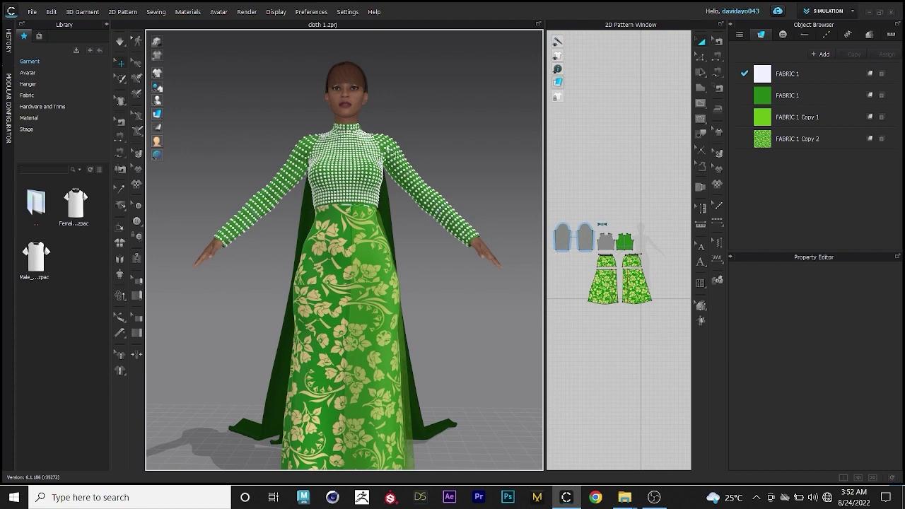
{"action": "scroll", "coordinate": [375, 110], "scroll_direction": "down", "scroll_amount": 3}
{"action": "right_click_drag", "start_coordinate": [400, 231], "coordinate": [410, 279]}
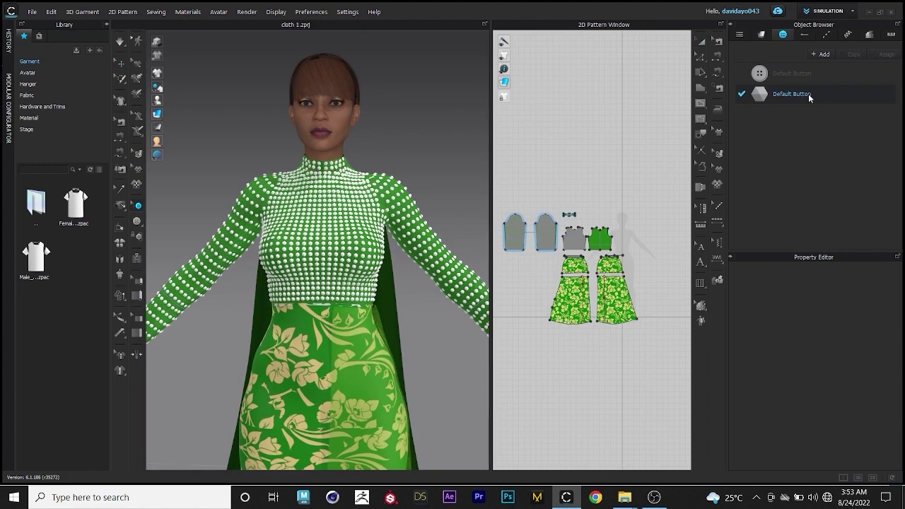
Set the hexagonal Default Button's material type to Gem (Render Only)
{"action": "left_click", "coordinate": [809, 98]}
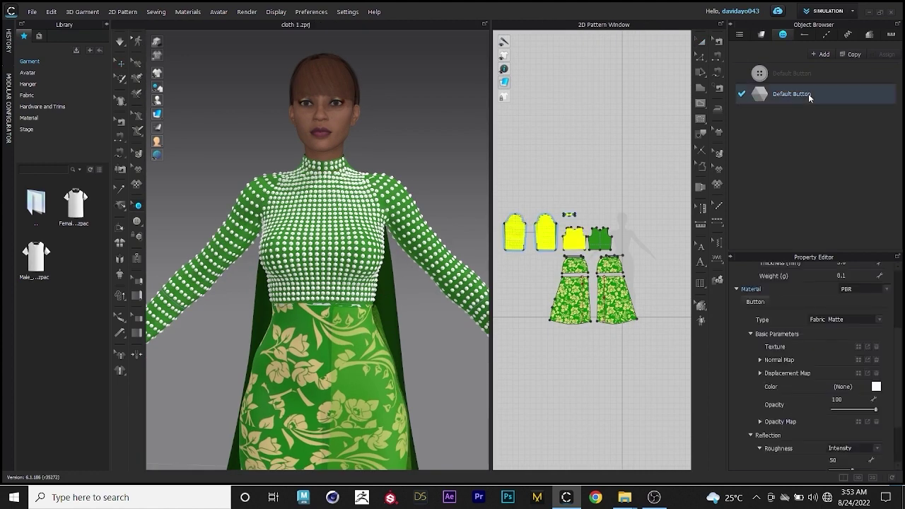
{"action": "left_click", "coordinate": [880, 320]}
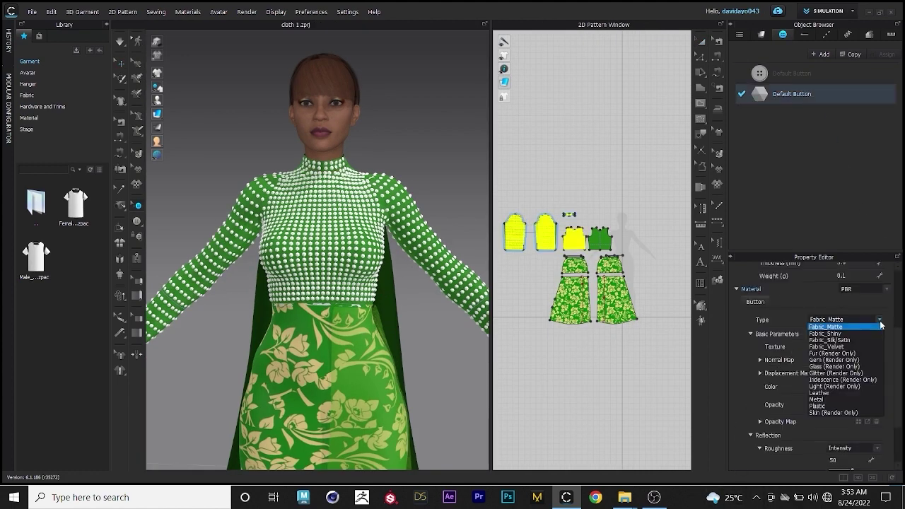
{"action": "left_click", "coordinate": [845, 361]}
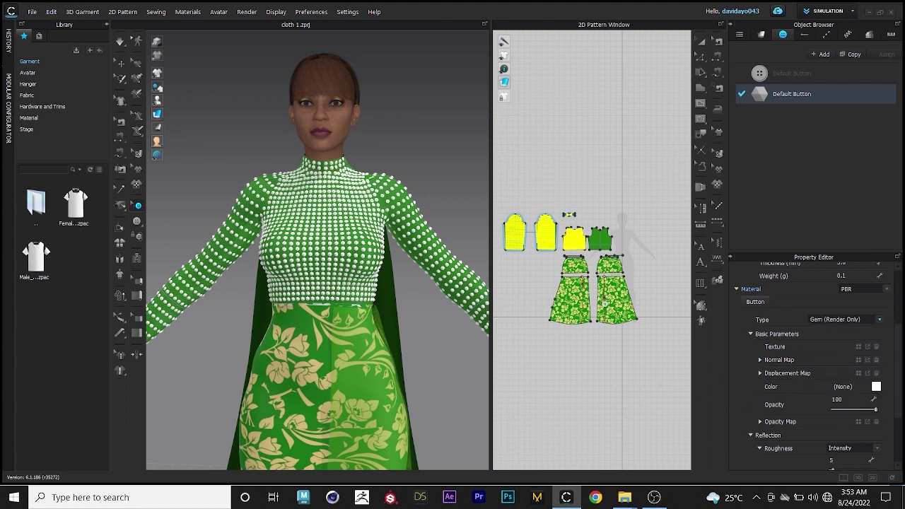
Render the gown interactively and examine the gem buttons on the bodice and sleeves at several magnifications
{"action": "left_click", "coordinate": [249, 15]}
{"action": "left_click", "coordinate": [252, 23]}
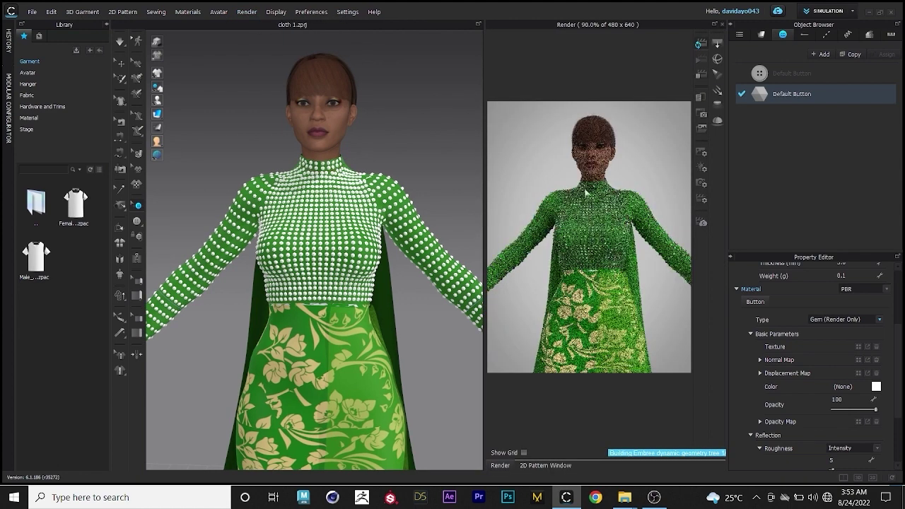
{"action": "scroll", "coordinate": [586, 184], "scroll_direction": "up", "scroll_amount": 3}
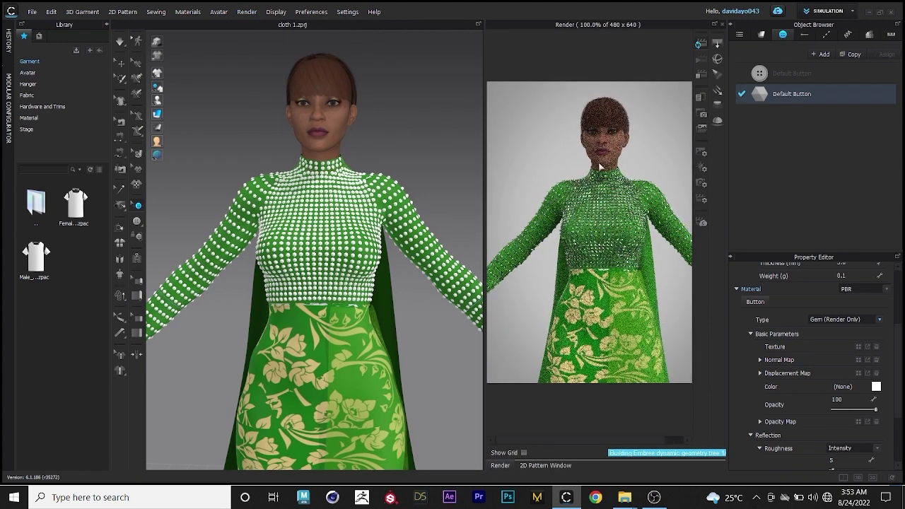
{"action": "scroll", "coordinate": [643, 157], "scroll_direction": "up", "scroll_amount": 2}
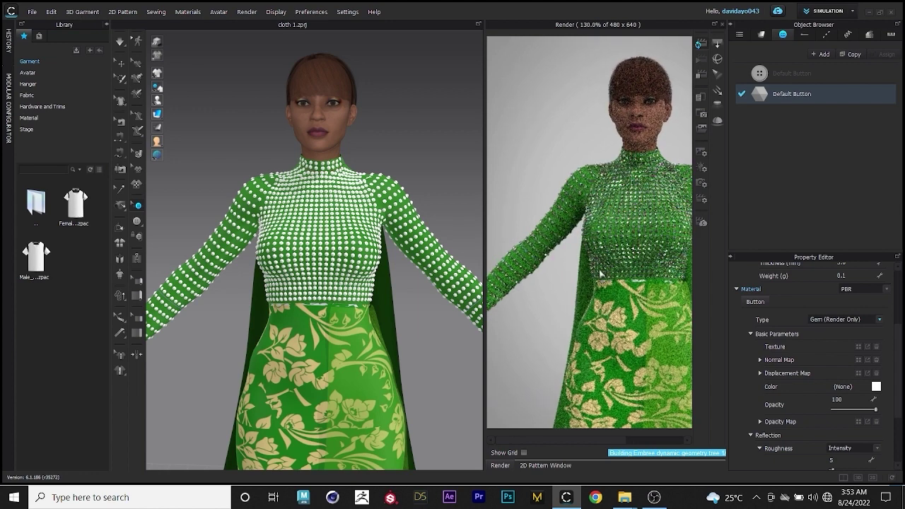
{"action": "scroll", "coordinate": [598, 199], "scroll_direction": "down", "scroll_amount": 1}
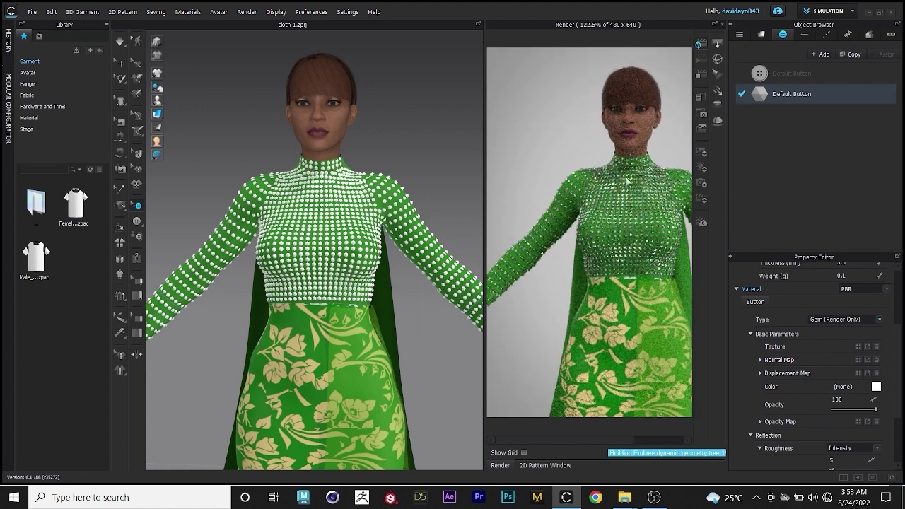
{"action": "scroll", "coordinate": [653, 148], "scroll_direction": "up", "scroll_amount": 2}
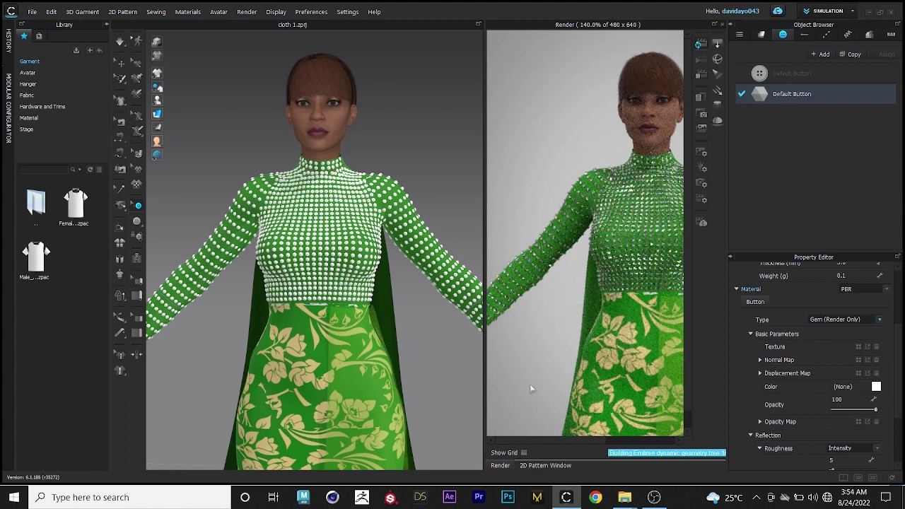
{"action": "scroll", "coordinate": [520, 283], "scroll_direction": "down", "scroll_amount": 5}
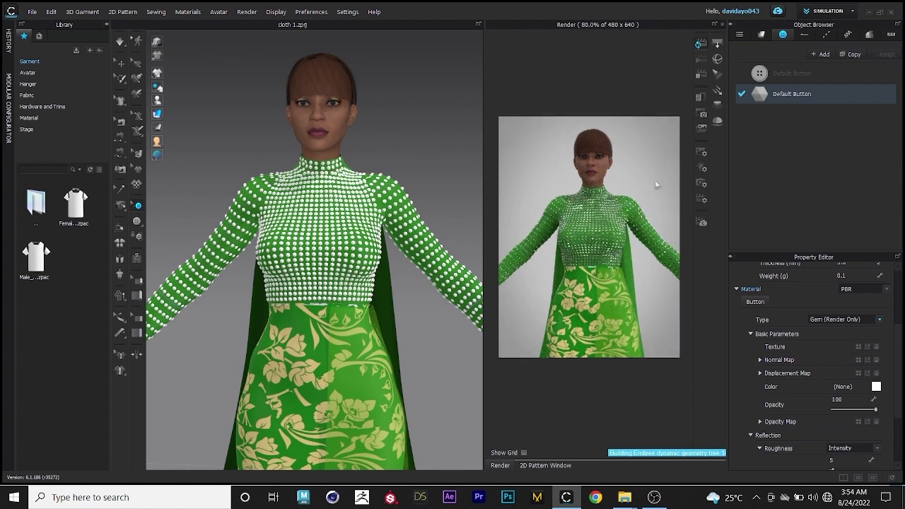
{"action": "scroll", "coordinate": [676, 158], "scroll_direction": "up", "scroll_amount": 2}
{"action": "scroll", "coordinate": [686, 158], "scroll_direction": "up", "scroll_amount": 1}
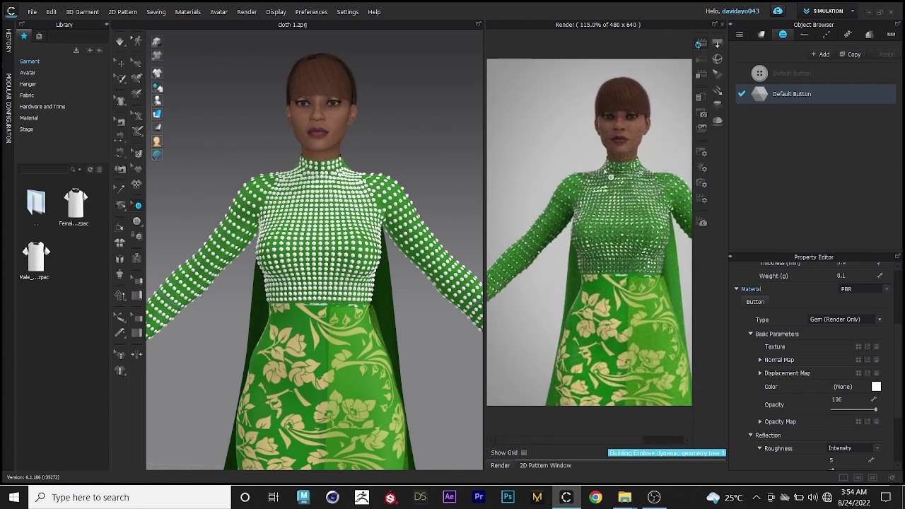
{"action": "scroll", "coordinate": [565, 205], "scroll_direction": "down", "scroll_amount": 3}
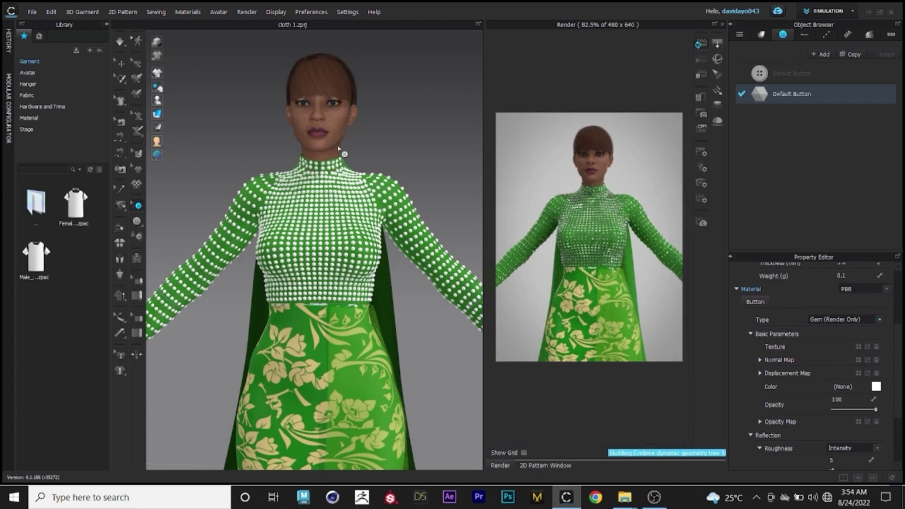
{"action": "scroll", "coordinate": [353, 148], "scroll_direction": "up", "scroll_amount": 4}
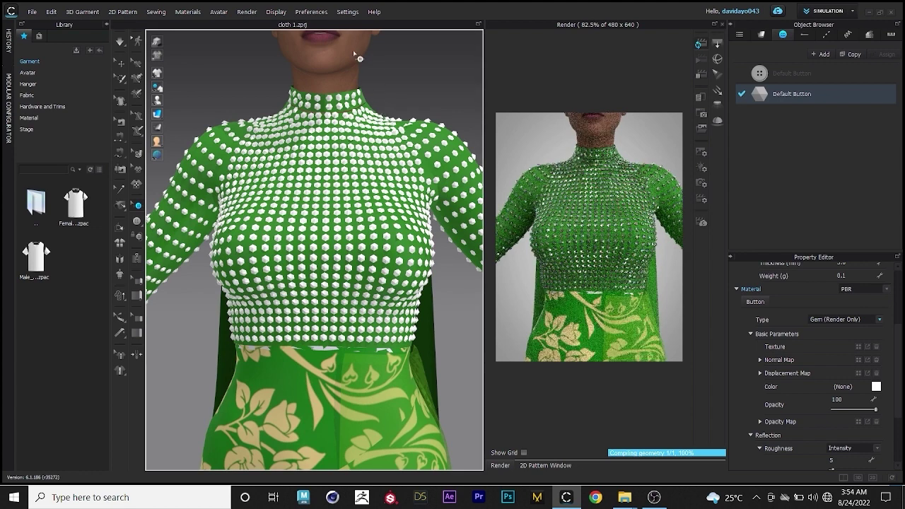
{"action": "scroll", "coordinate": [357, 62], "scroll_direction": "up", "scroll_amount": 2}
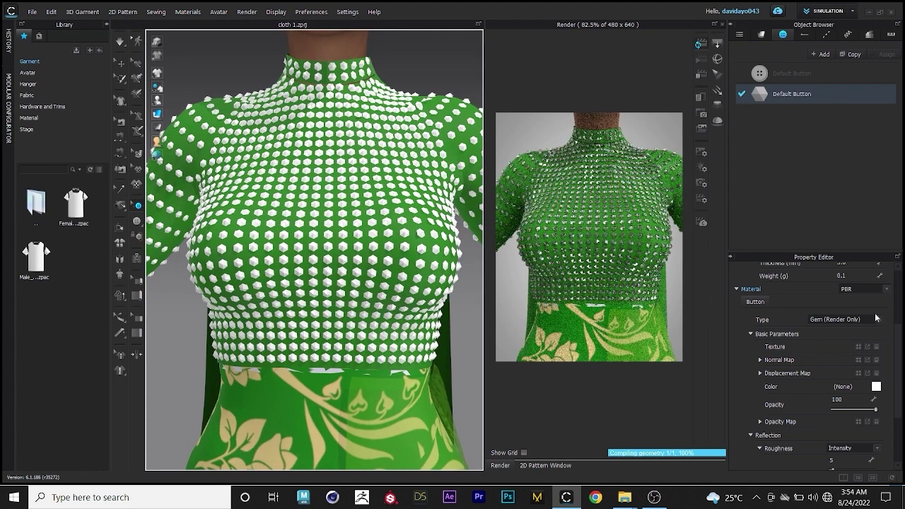
Change the hexagonal button's material type to Glass (Render Only) and view more of the bodice in the render
{"action": "left_click", "coordinate": [880, 320]}
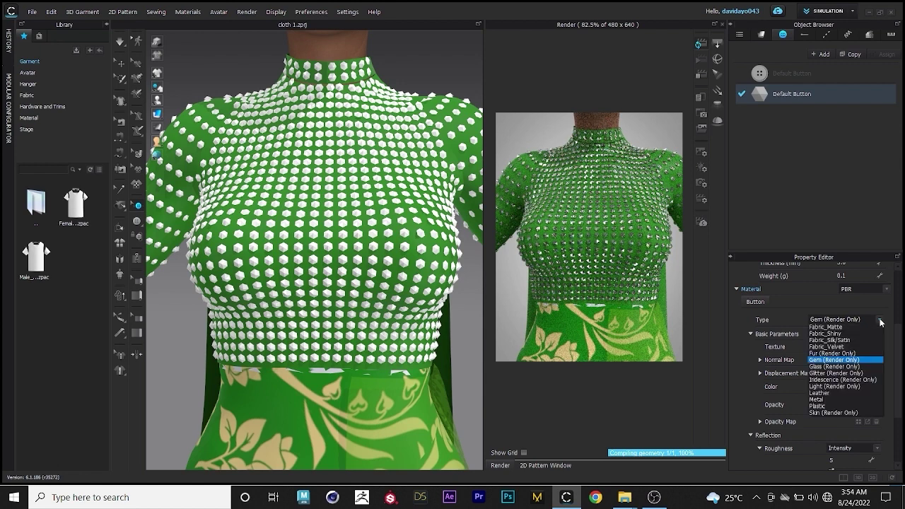
{"action": "left_click", "coordinate": [859, 366]}
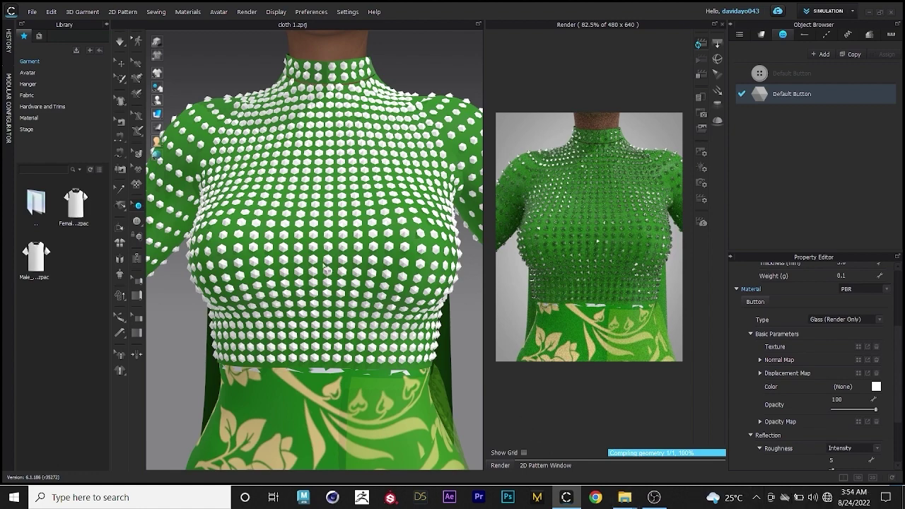
{"action": "scroll", "coordinate": [325, 270], "scroll_direction": "down", "scroll_amount": 3}
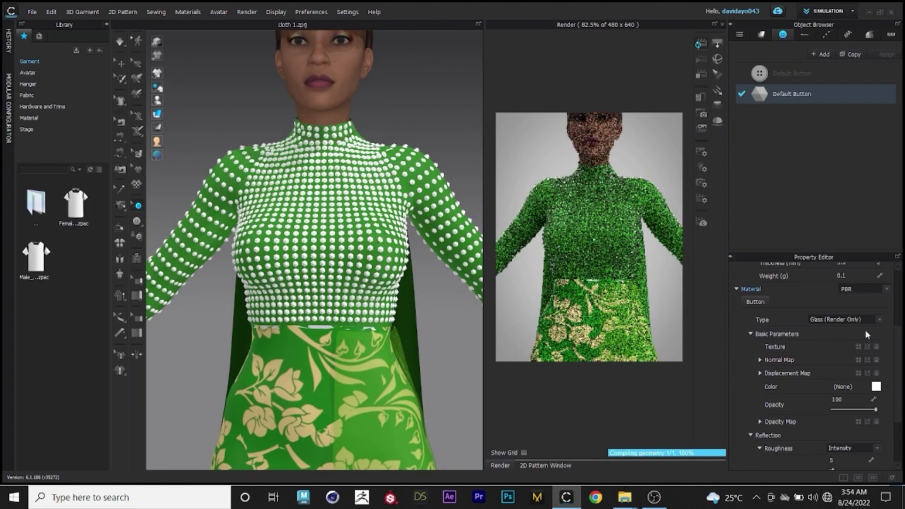
{"action": "left_click", "coordinate": [889, 290]}
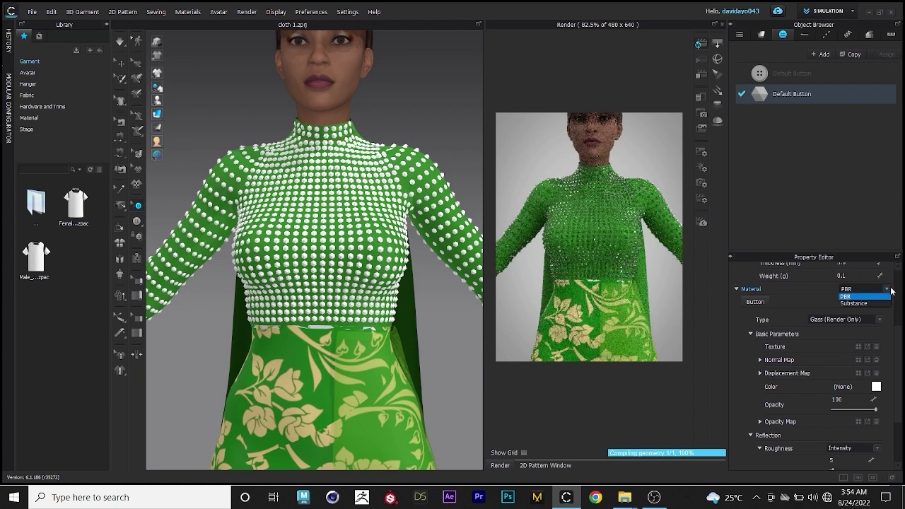
{"action": "left_click", "coordinate": [891, 290]}
{"action": "left_click", "coordinate": [879, 319]}
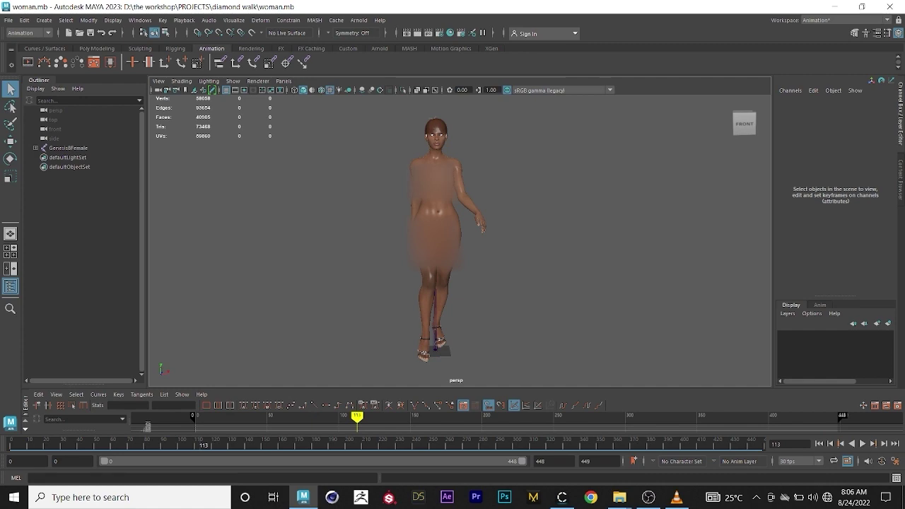
In Maya, select the woman's body mesh, return to frame 0, and export the selection as an Alembic cache named "woman walk"
{"action": "left_click", "coordinate": [439, 171]}
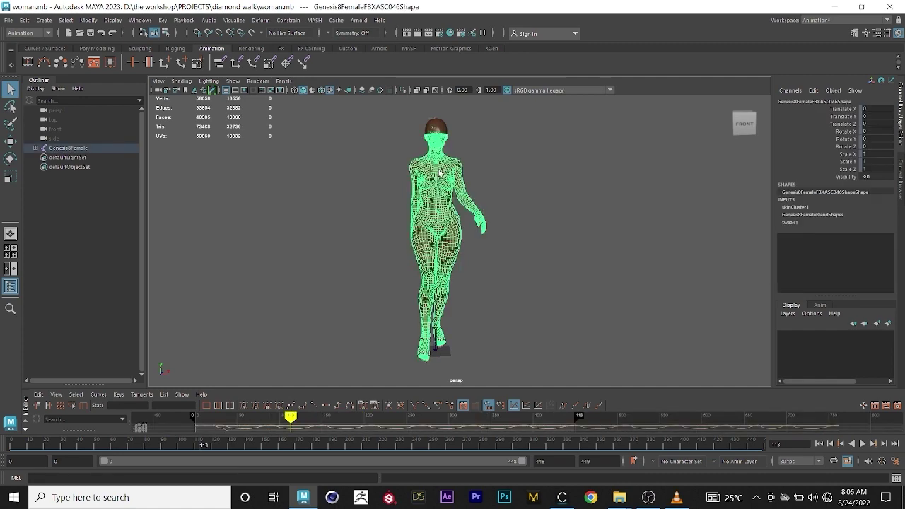
{"action": "left_click_drag", "start_coordinate": [189, 443], "coordinate": [11, 443]}
{"action": "left_click", "coordinate": [336, 20]}
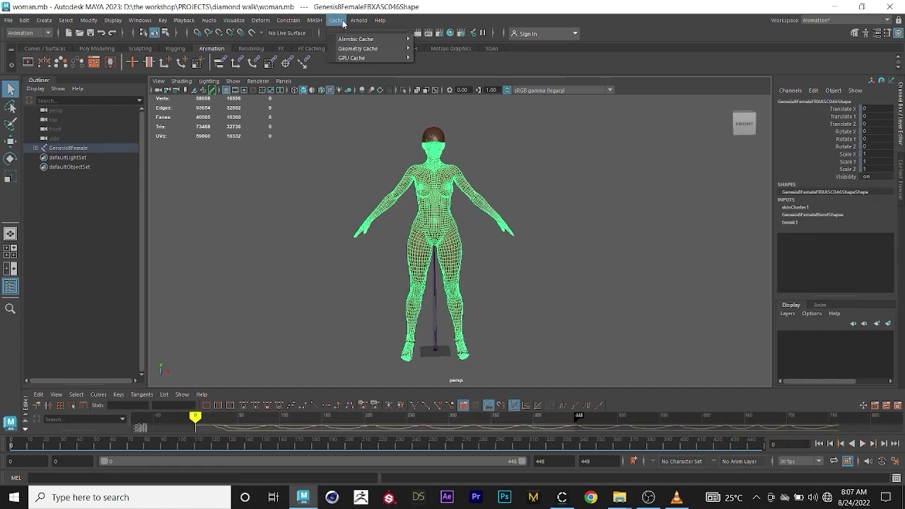
{"action": "mouse_move", "coordinate": [345, 39]}
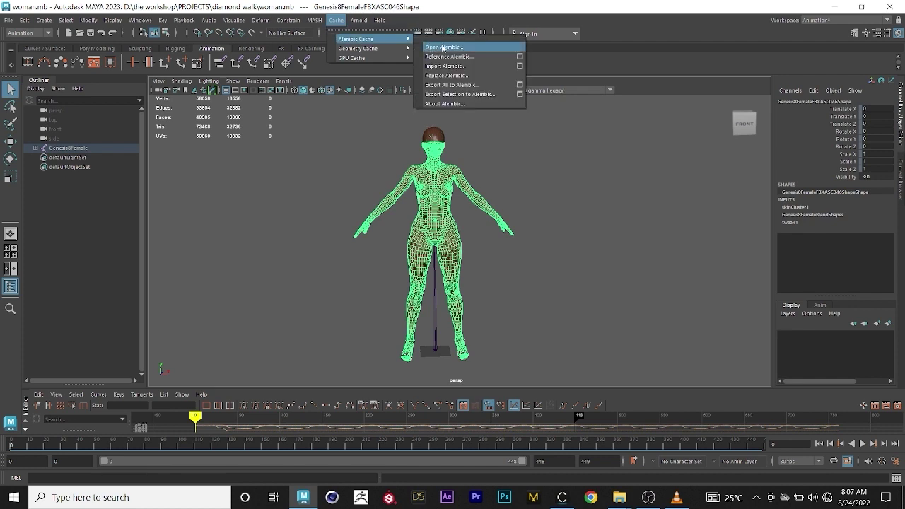
{"action": "left_click", "coordinate": [472, 95]}
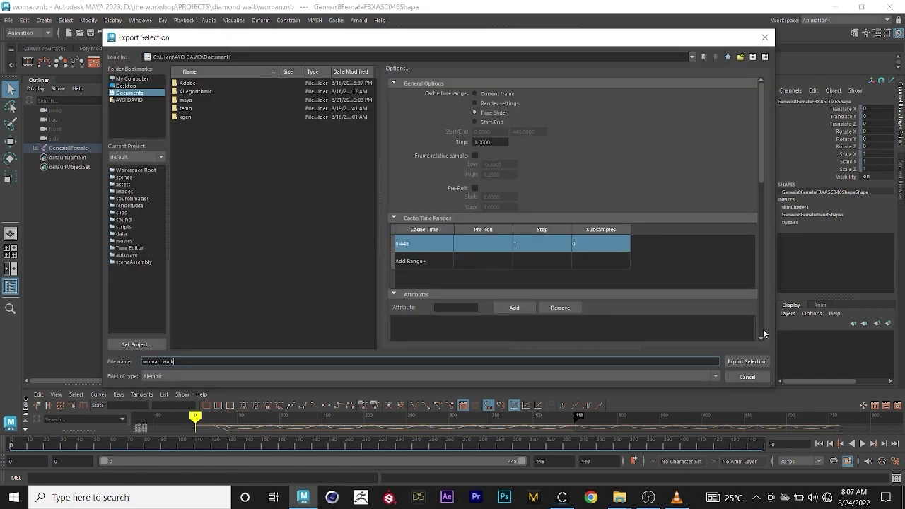
{"action": "left_click", "coordinate": [747, 362]}
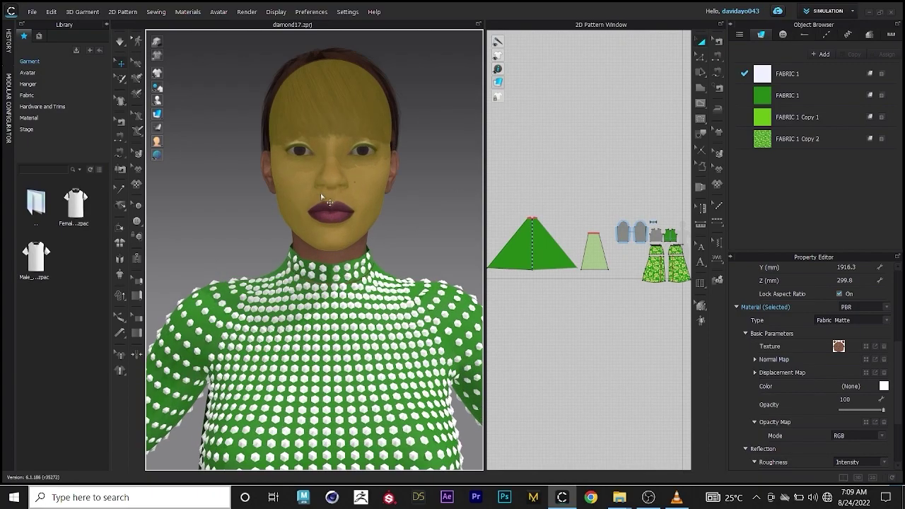
Switch back to CLO and remove the avatar from the 3D scene, leaving only the gown
{"action": "right_click", "coordinate": [321, 192]}
{"action": "left_click", "coordinate": [348, 211]}
{"action": "scroll", "coordinate": [325, 182], "scroll_direction": "down", "scroll_amount": 3}
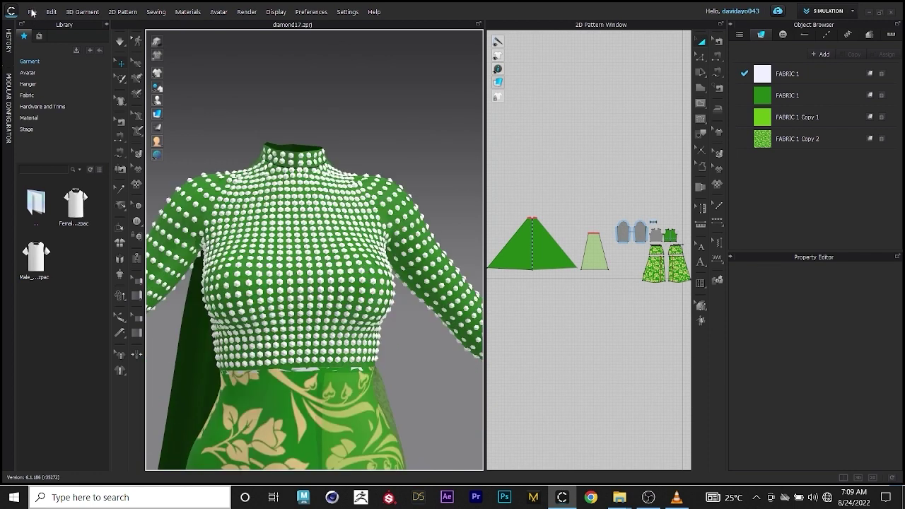
Import the Alembic file "woman walk.abc" with the scale set to cm (DAZ Studio)
{"action": "left_click", "coordinate": [31, 12]}
{"action": "mouse_move", "coordinate": [48, 89]}
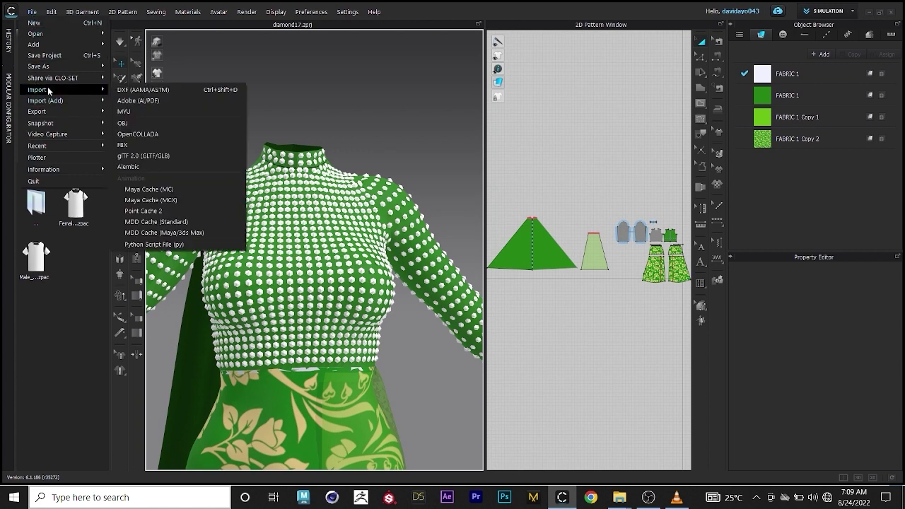
{"action": "left_click", "coordinate": [169, 166]}
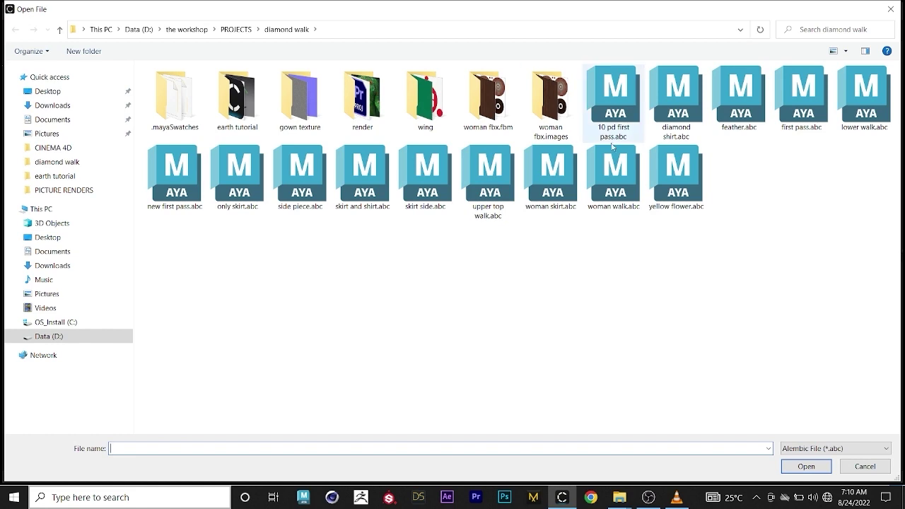
{"action": "left_click", "coordinate": [613, 173]}
{"action": "left_click", "coordinate": [806, 466]}
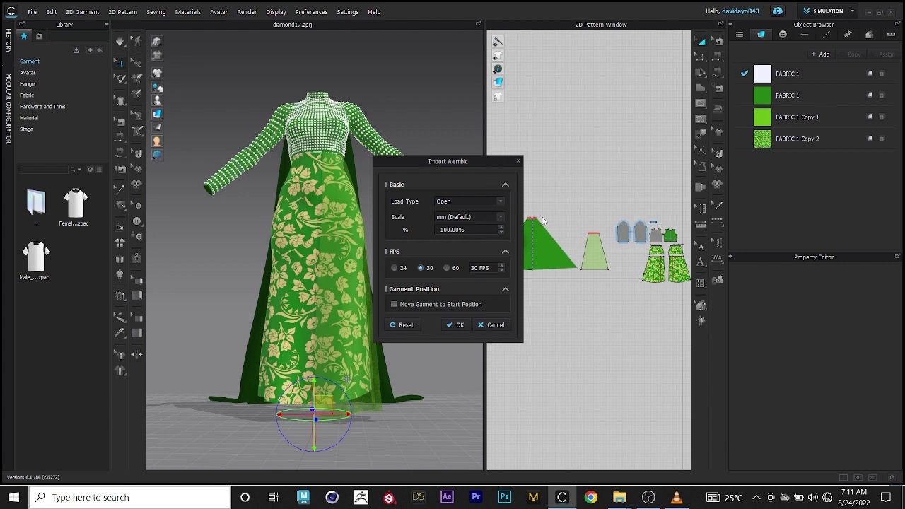
{"action": "left_click", "coordinate": [500, 217]}
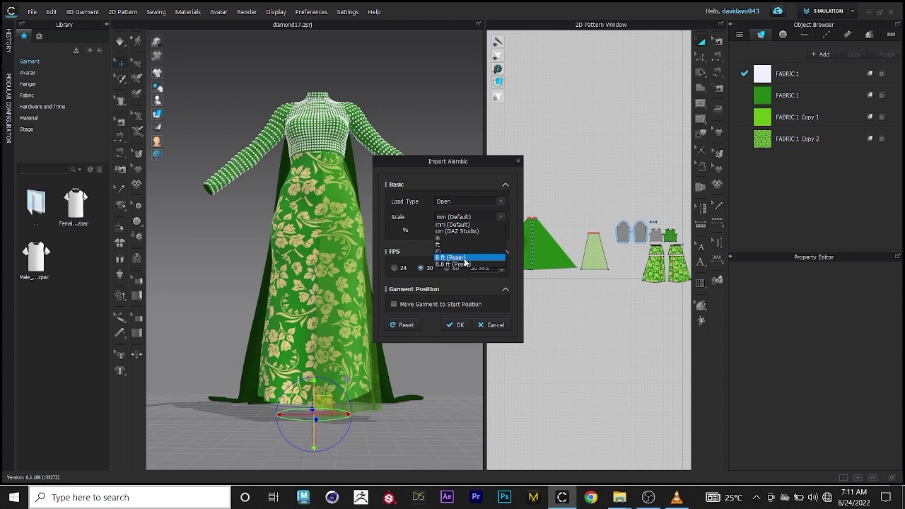
{"action": "left_click", "coordinate": [456, 231]}
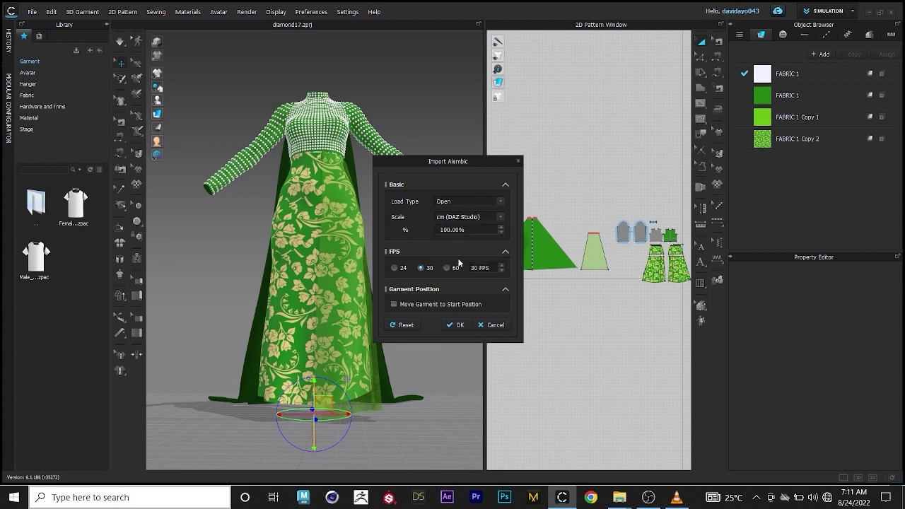
{"action": "left_click", "coordinate": [456, 325]}
Show the garment pins at the upper back and attach all pins to the avatar
{"action": "right_click_drag", "start_coordinate": [476, 326], "coordinate": [362, 267]}
{"action": "scroll", "coordinate": [298, 256], "scroll_direction": "down", "scroll_amount": 3}
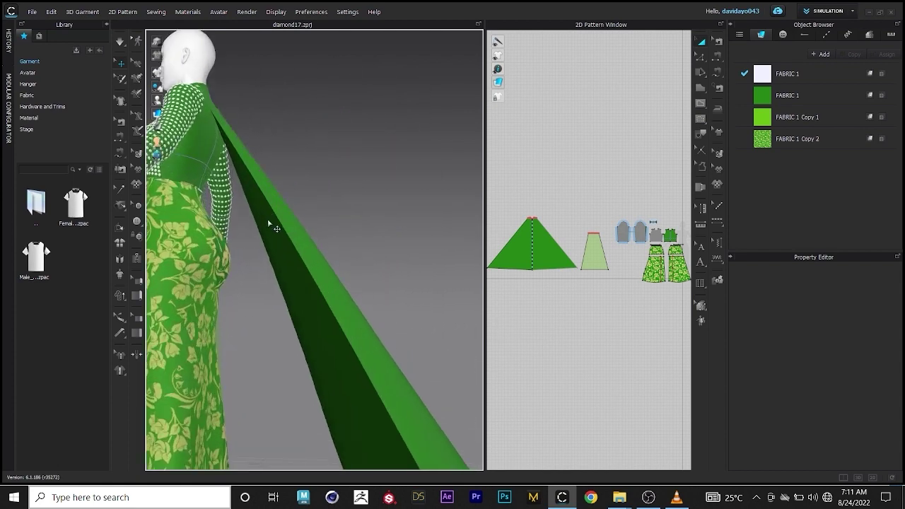
{"action": "middle_click_drag", "start_coordinate": [303, 289], "coordinate": [394, 460]}
{"action": "scroll", "coordinate": [315, 289], "scroll_direction": "down", "scroll_amount": 4}
{"action": "right_click_drag", "start_coordinate": [313, 292], "coordinate": [353, 247]}
{"action": "mouse_move", "coordinate": [166, 82]}
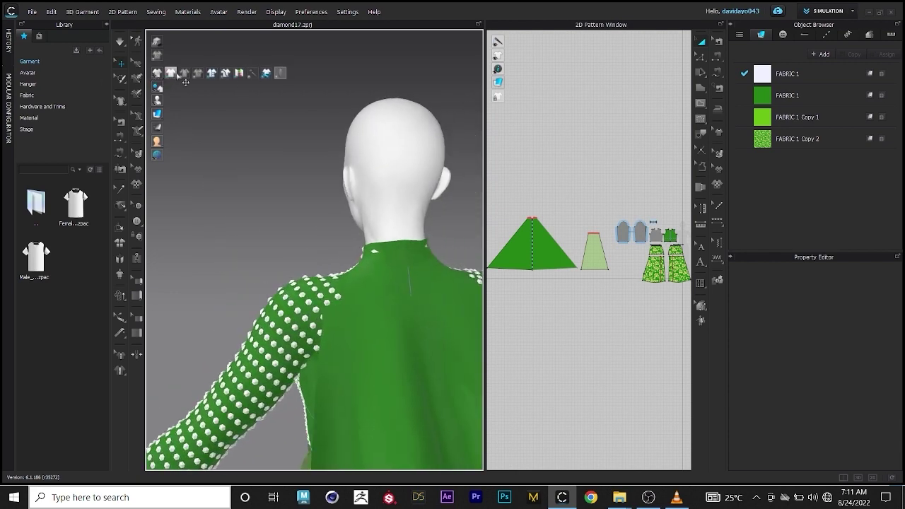
{"action": "left_click", "coordinate": [238, 75]}
{"action": "right_click", "coordinate": [413, 309]}
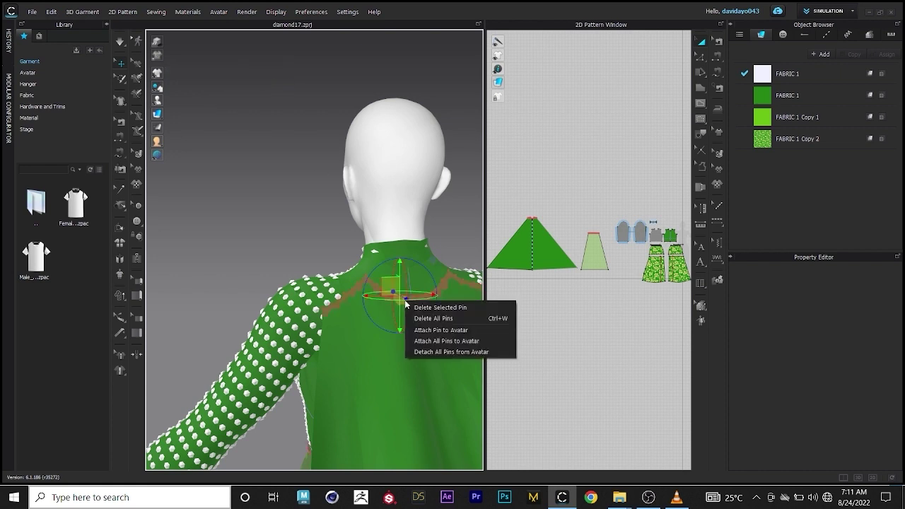
{"action": "left_click", "coordinate": [441, 339]}
Save the project under the new name "diamond18.zprj"
{"action": "right_click_drag", "start_coordinate": [281, 231], "coordinate": [463, 210]}
{"action": "scroll", "coordinate": [320, 296], "scroll_direction": "down", "scroll_amount": 4}
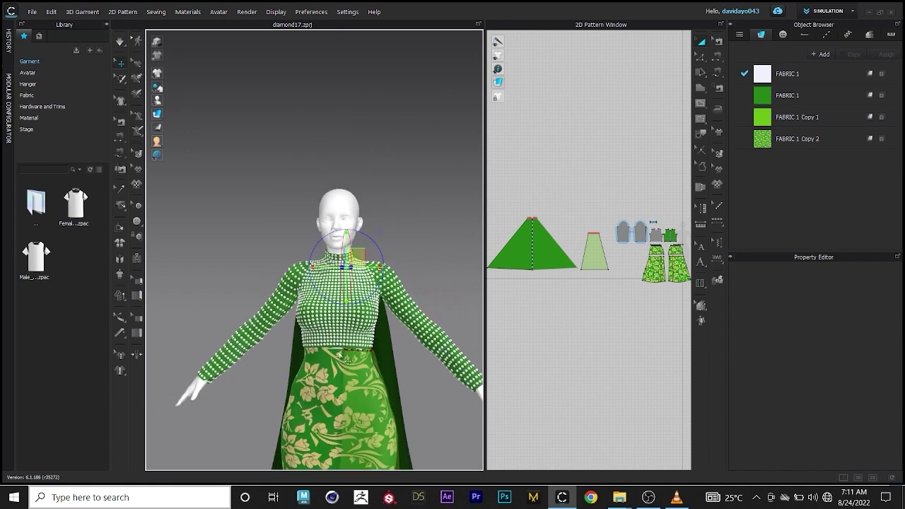
{"action": "middle_click_drag", "start_coordinate": [320, 296], "coordinate": [303, 162]}
{"action": "scroll", "coordinate": [303, 162], "scroll_direction": "down", "scroll_amount": 2}
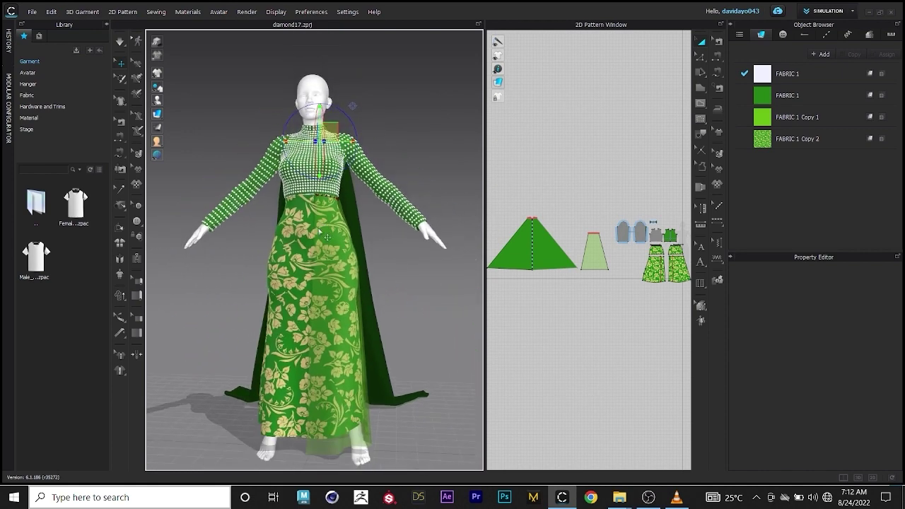
{"action": "left_click", "coordinate": [31, 12]}
{"action": "mouse_move", "coordinate": [49, 66]}
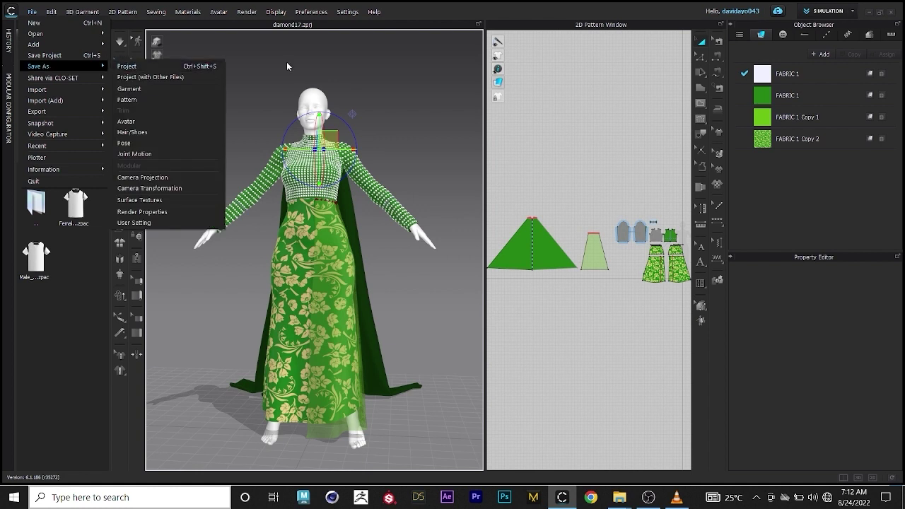
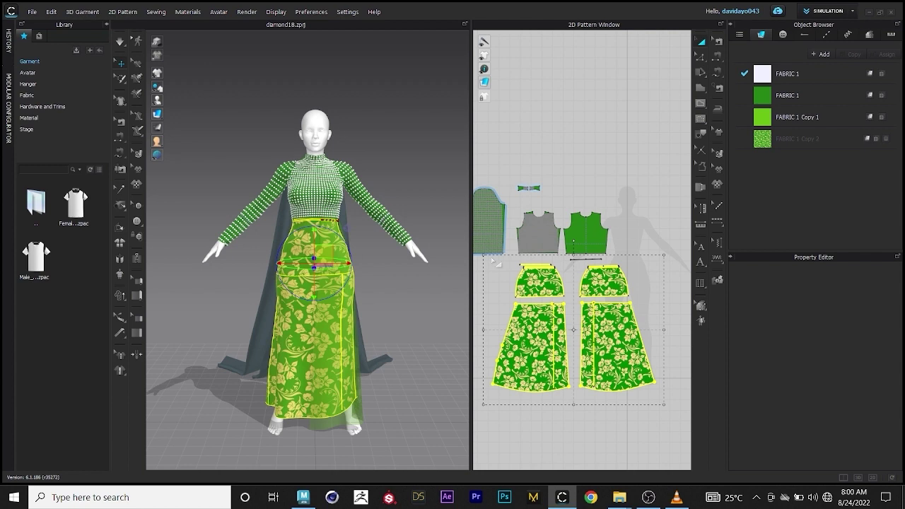
Delete the selected floral skirt pattern pieces from the garment
{"action": "key", "text": "Delete"}
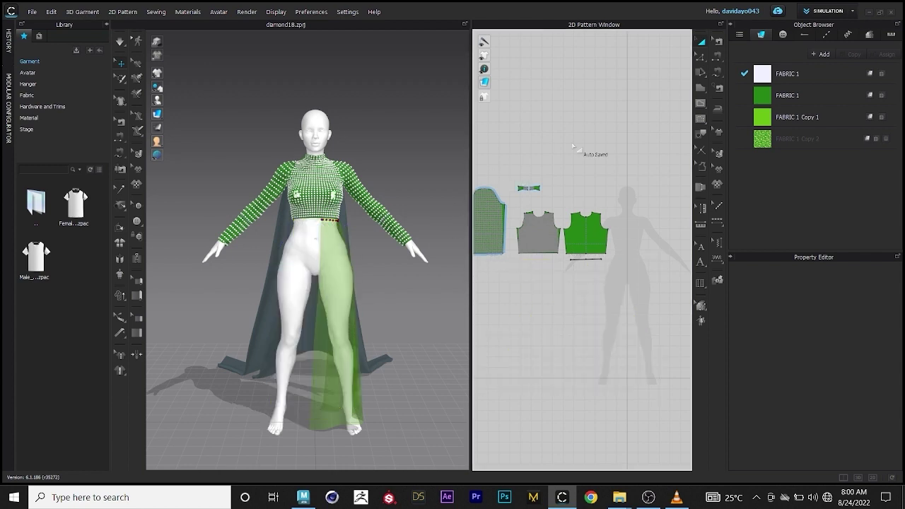
Select the triangular cape pattern and then the translucent light green side panel to view their properties
{"action": "scroll", "coordinate": [597, 230], "scroll_direction": "down", "scroll_amount": 5}
{"action": "scroll", "coordinate": [578, 250], "scroll_direction": "down", "scroll_amount": 3}
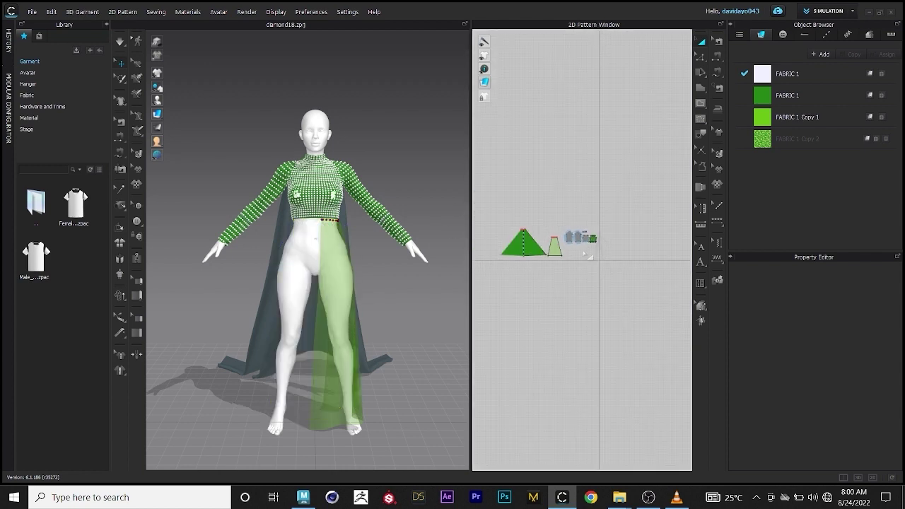
{"action": "scroll", "coordinate": [511, 236], "scroll_direction": "up", "scroll_amount": 2}
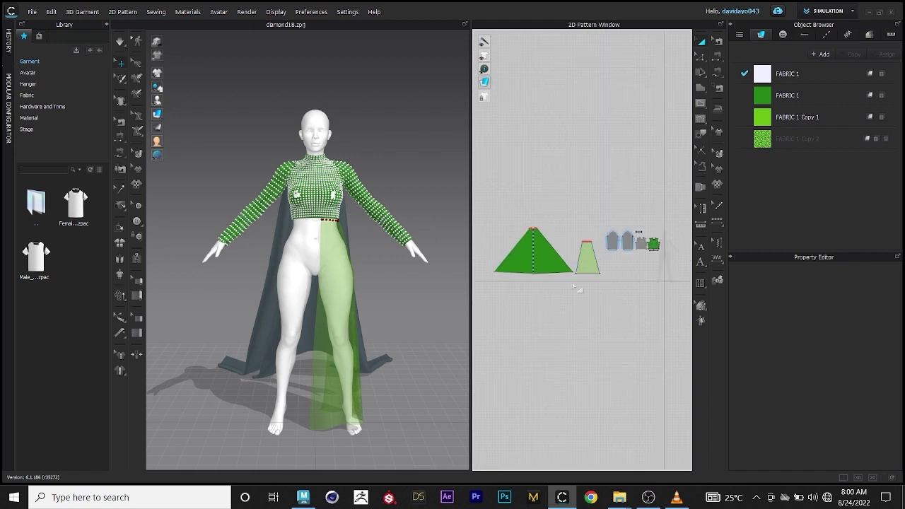
{"action": "left_click", "coordinate": [549, 263]}
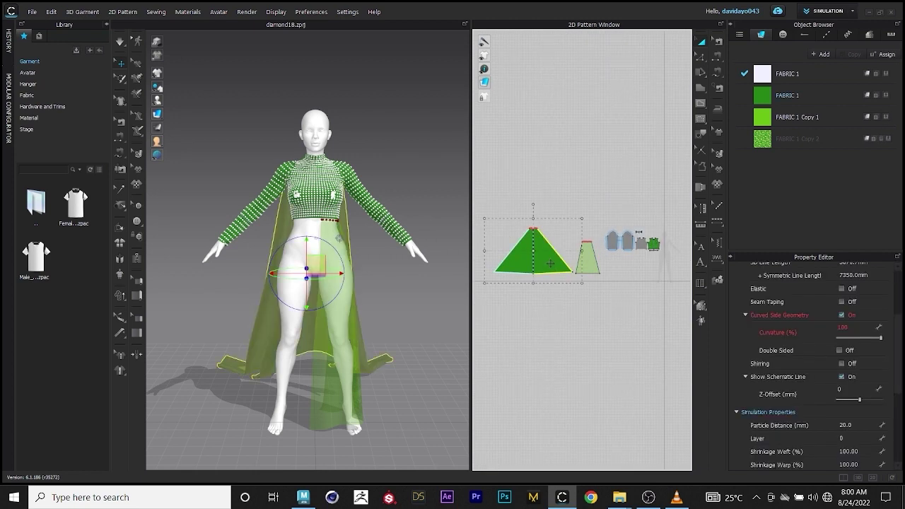
{"action": "left_click", "coordinate": [586, 264]}
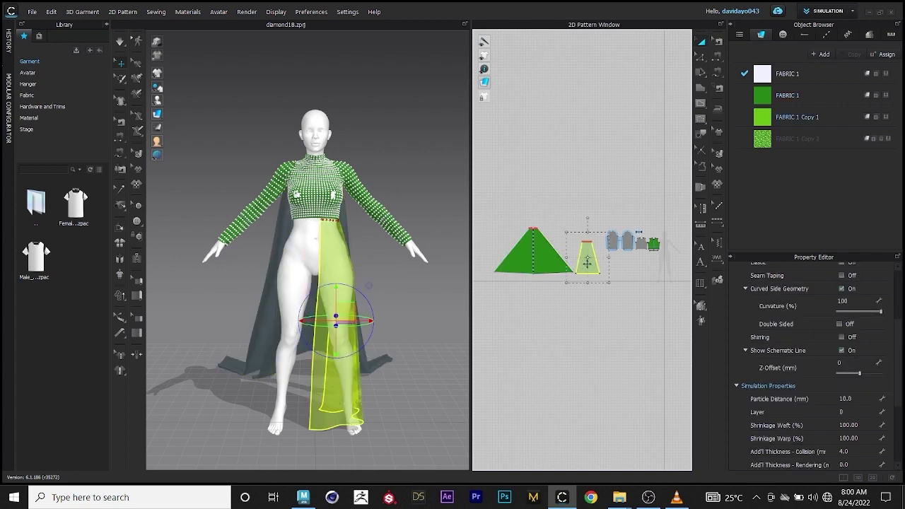
Delete the skirt side panel and the large triangular cape pattern so only the top remains, and toggle the simulation
{"action": "key", "text": "Delete"}
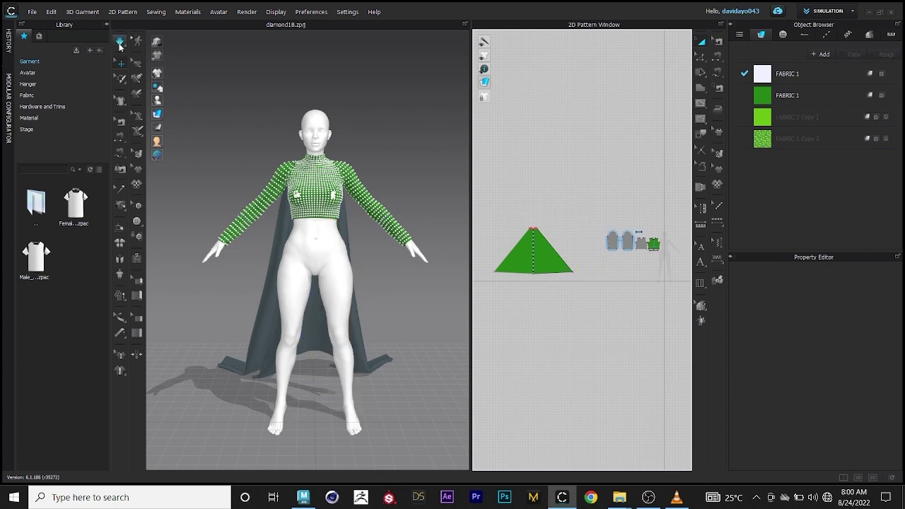
{"action": "left_click", "coordinate": [541, 258]}
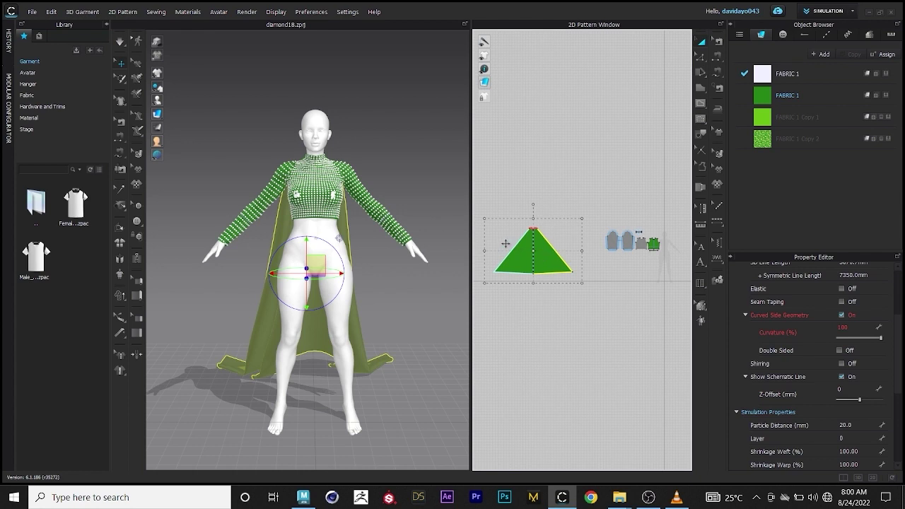
{"action": "key", "text": "Delete"}
{"action": "left_click", "coordinate": [120, 41]}
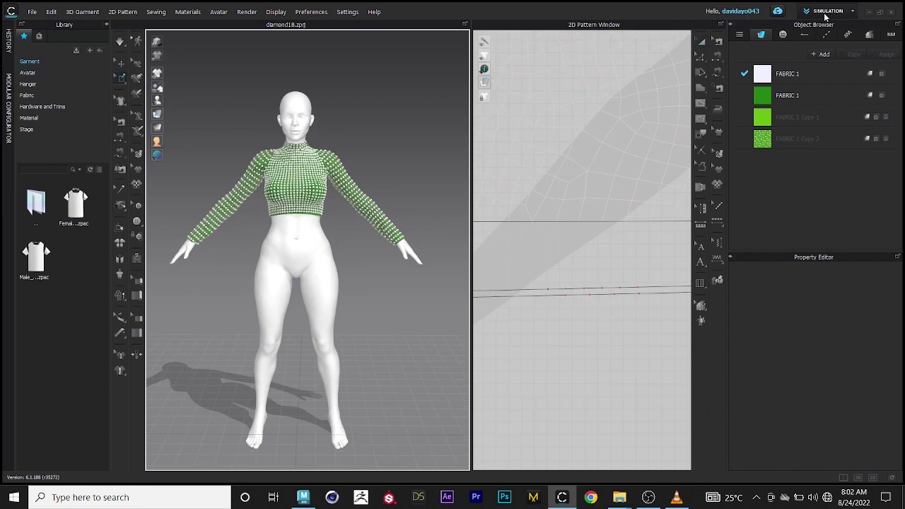
Switch to the Animation workspace, accept the simulation quality notice and record the top's simulation over the avatar's walk
{"action": "left_click", "coordinate": [825, 12]}
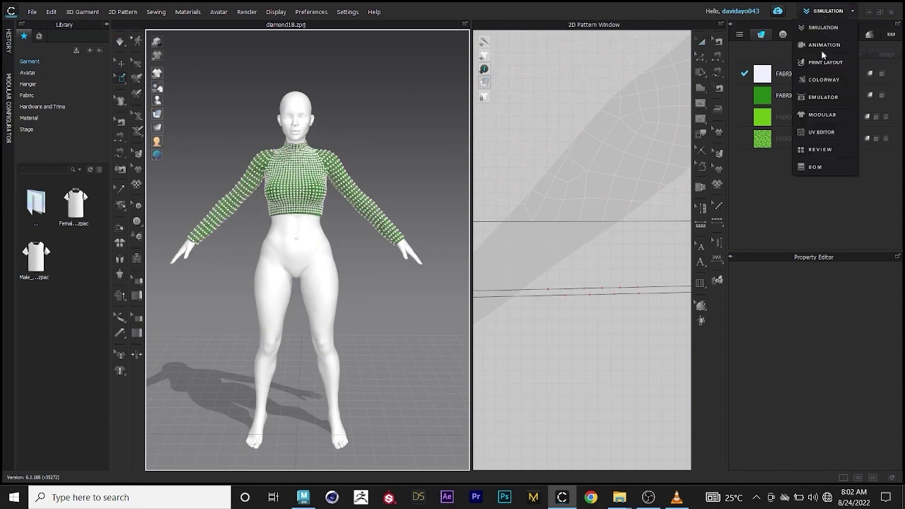
{"action": "left_click", "coordinate": [824, 45]}
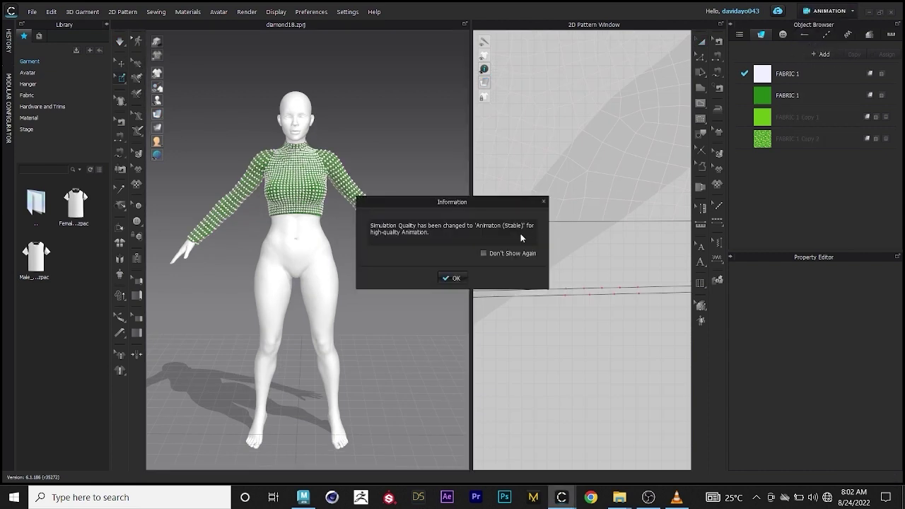
{"action": "left_click", "coordinate": [452, 278]}
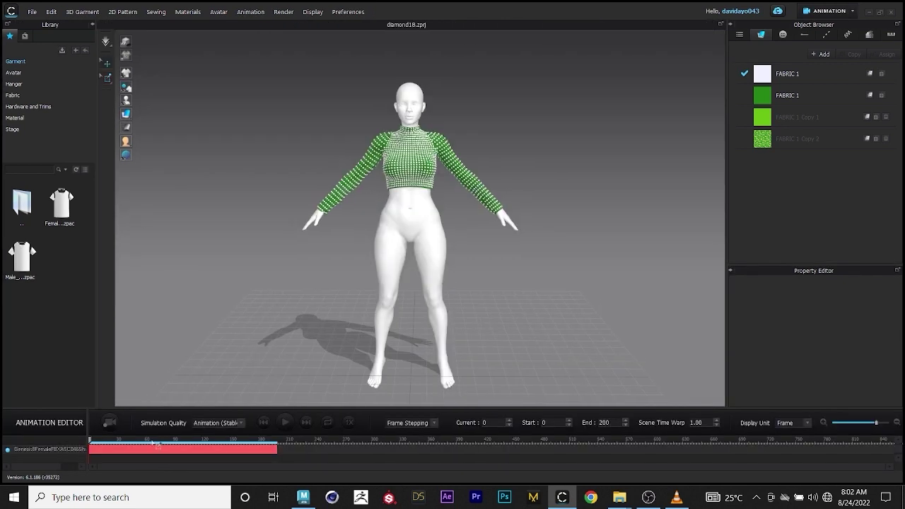
{"action": "left_click", "coordinate": [108, 424]}
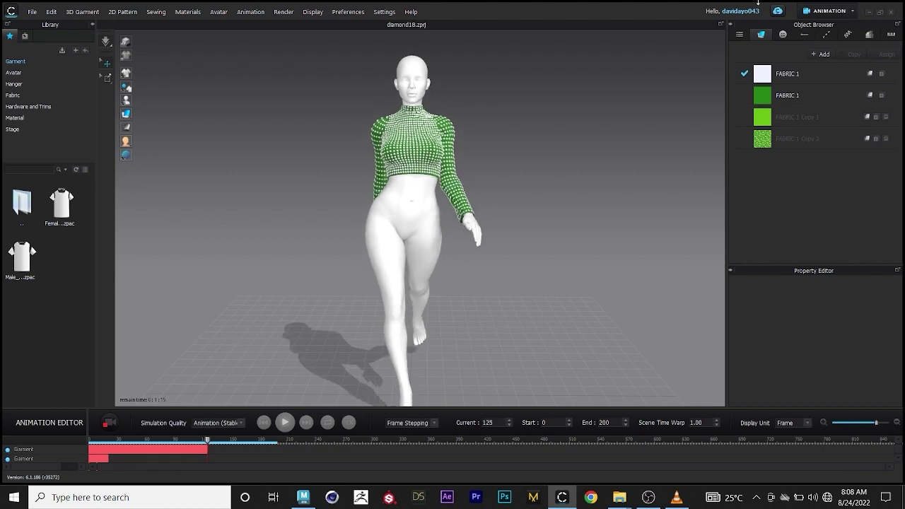
Hide the avatar and play back the recorded garment animation
{"action": "left_click", "coordinate": [126, 99]}
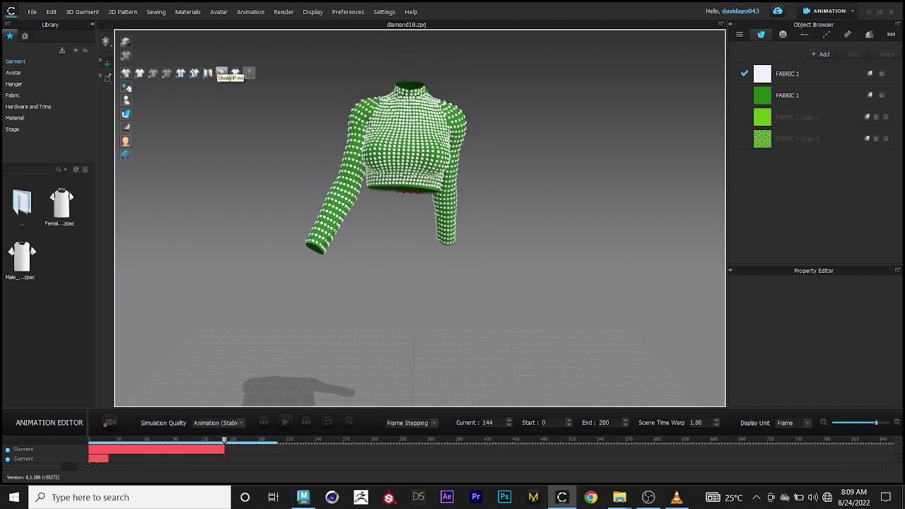
{"action": "left_click", "coordinate": [284, 422]}
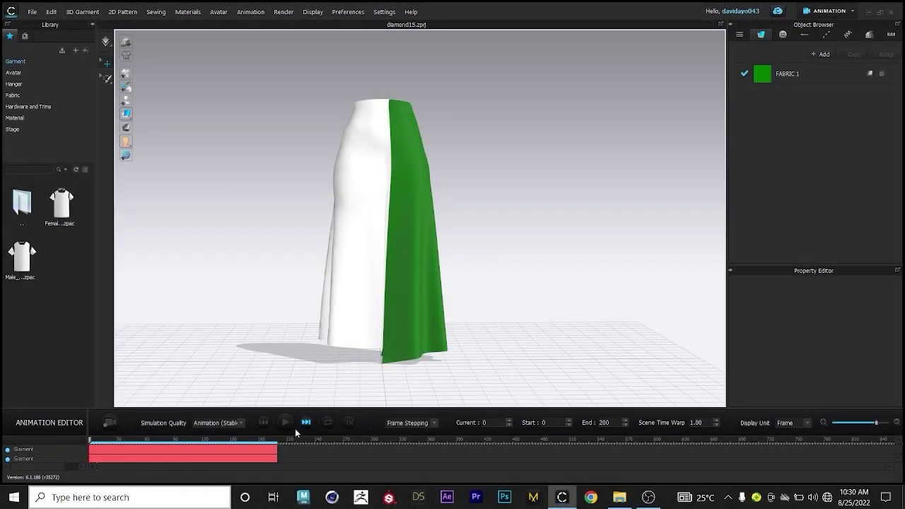
{"action": "left_click", "coordinate": [286, 423]}
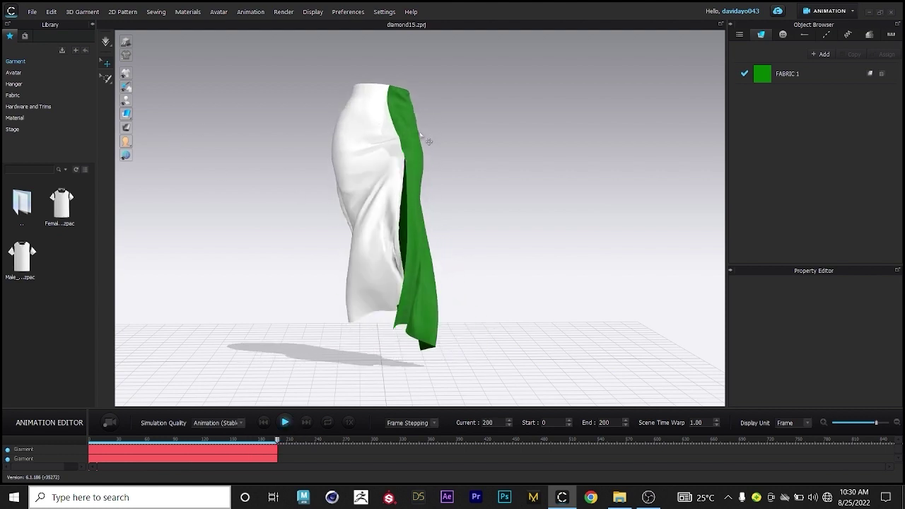
Export the animated skirt as Alembic (OGAWA)
{"action": "left_click", "coordinate": [32, 12]}
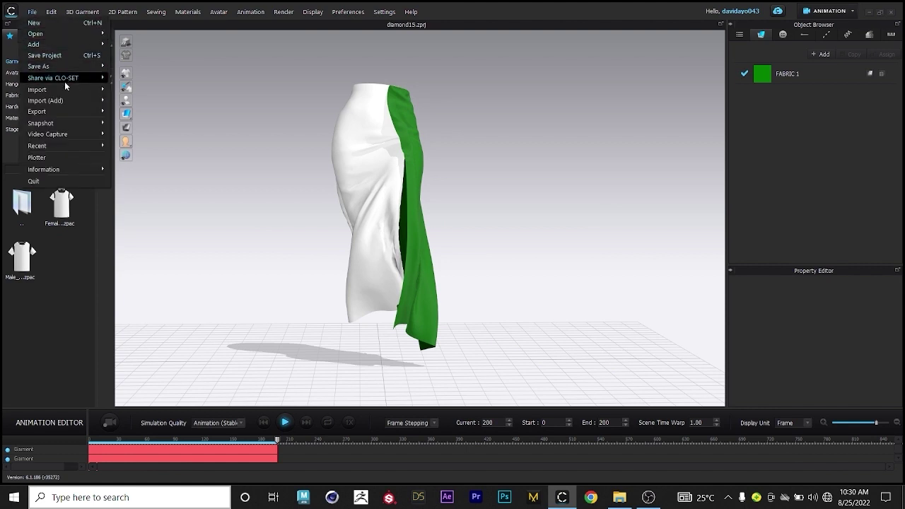
{"action": "mouse_move", "coordinate": [67, 115]}
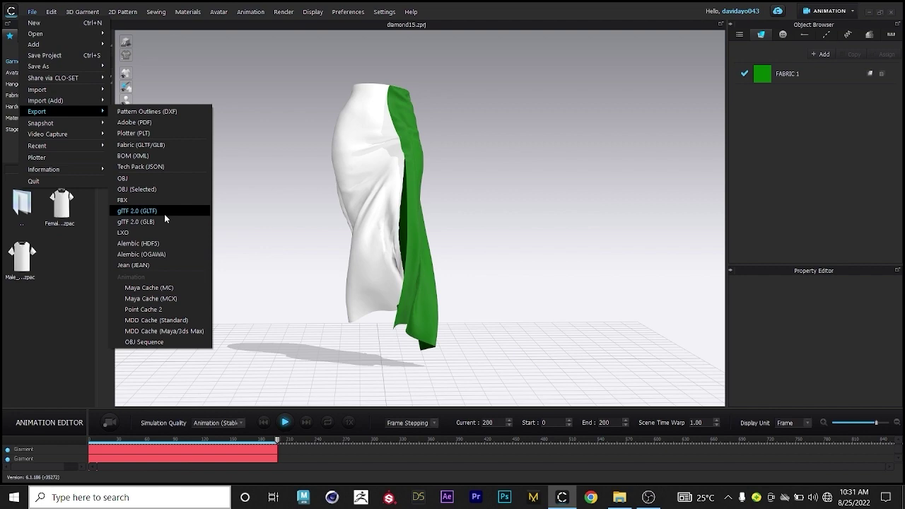
{"action": "left_click", "coordinate": [167, 254]}
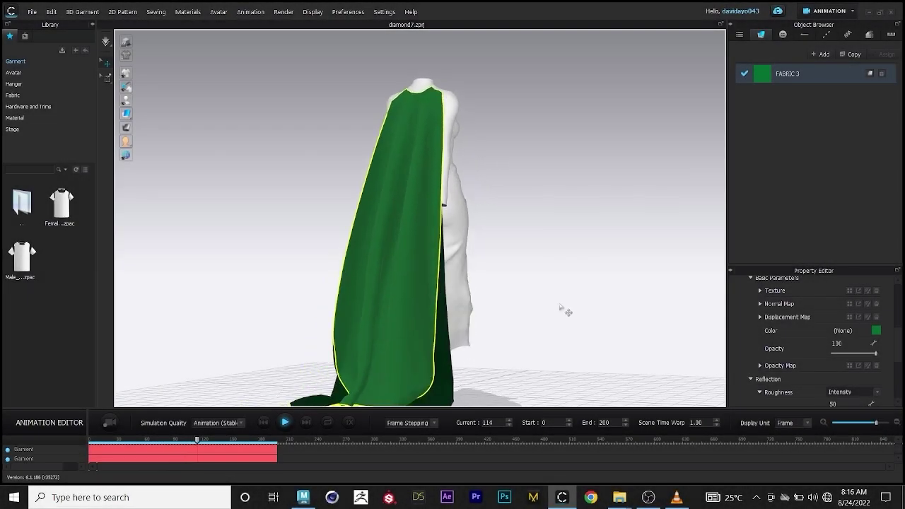
Replay the caped dress animation from the first frame, examining the cape's motion and the wind controller from several angles
{"action": "right_click_drag", "start_coordinate": [613, 284], "coordinate": [480, 251]}
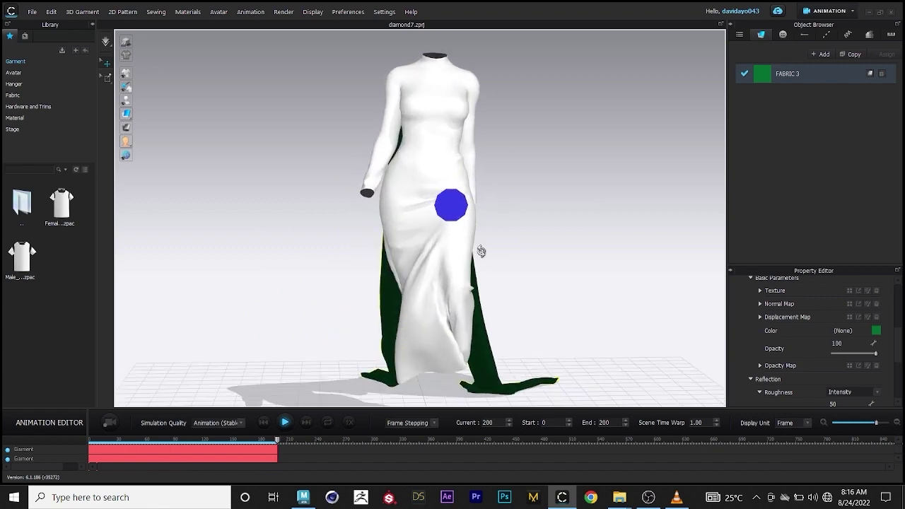
{"action": "left_click", "coordinate": [263, 422]}
{"action": "left_click", "coordinate": [286, 422]}
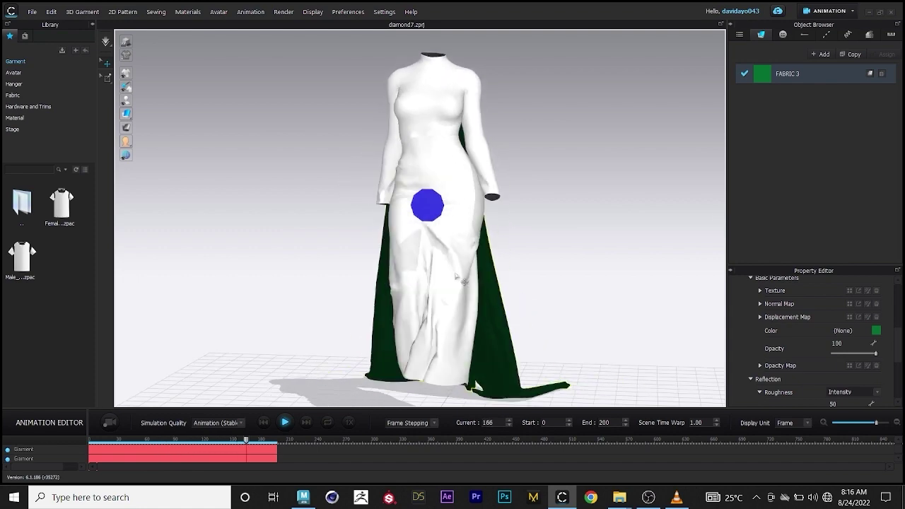
{"action": "left_click", "coordinate": [427, 206]}
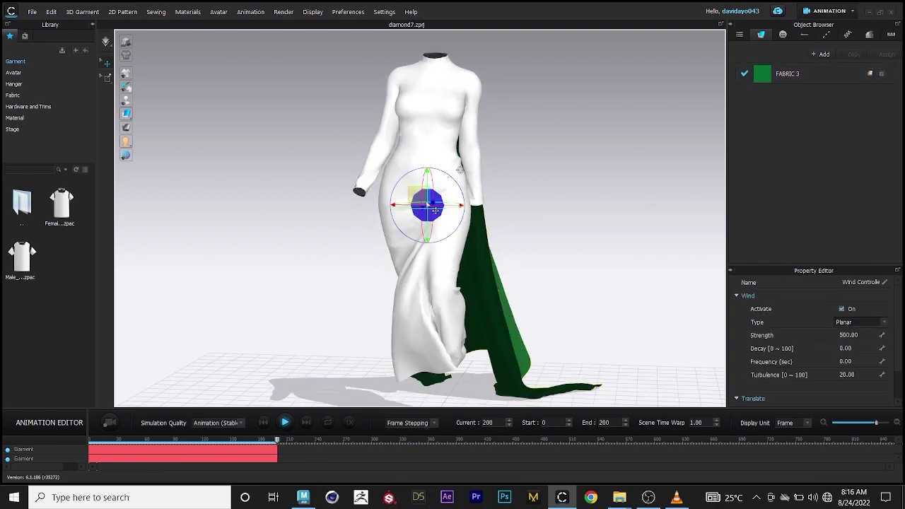
{"action": "right_click_drag", "start_coordinate": [535, 263], "coordinate": [496, 265]}
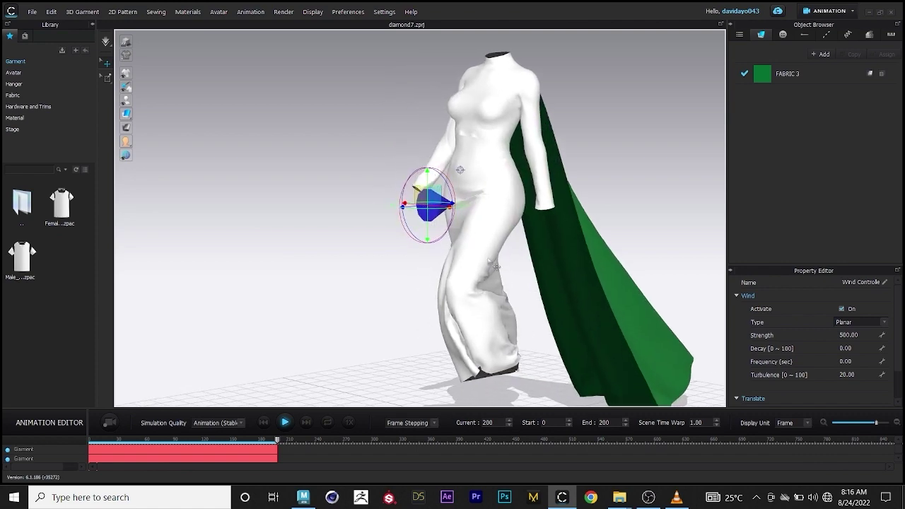
{"action": "left_click", "coordinate": [284, 423]}
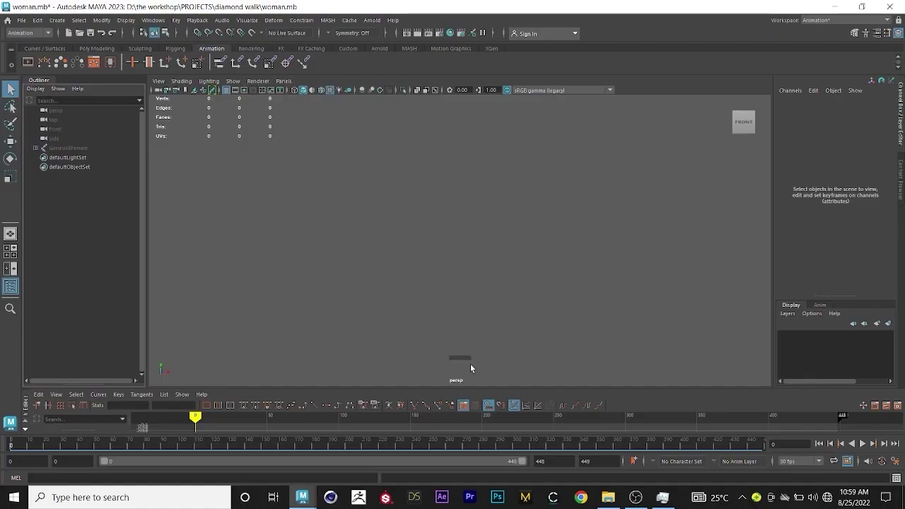
Import diamond shirt.abc from the diamond walk folder into the Maya scene
{"action": "left_click", "coordinate": [608, 497]}
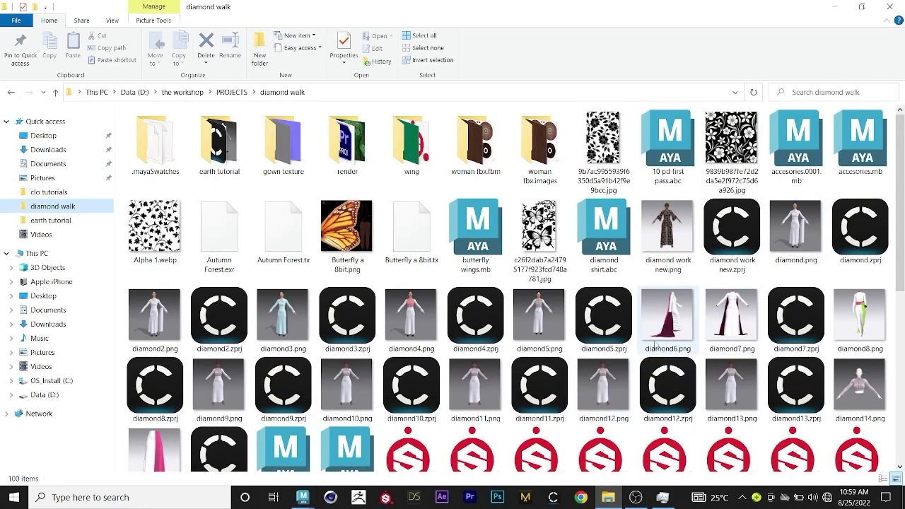
{"action": "left_click_drag", "start_coordinate": [604, 227], "coordinate": [434, 275]}
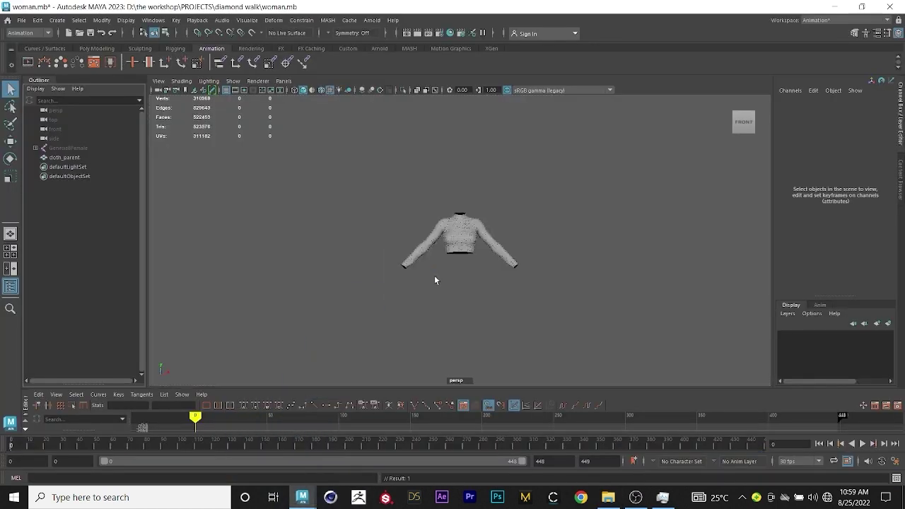
{"action": "scroll", "coordinate": [491, 284], "scroll_direction": "up", "scroll_amount": 5}
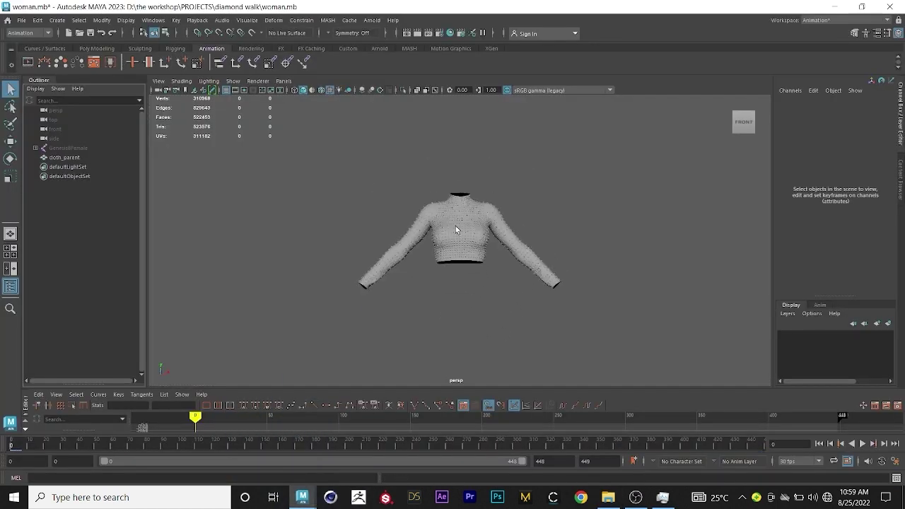
{"action": "scroll", "coordinate": [460, 240], "scroll_direction": "up", "scroll_amount": 2}
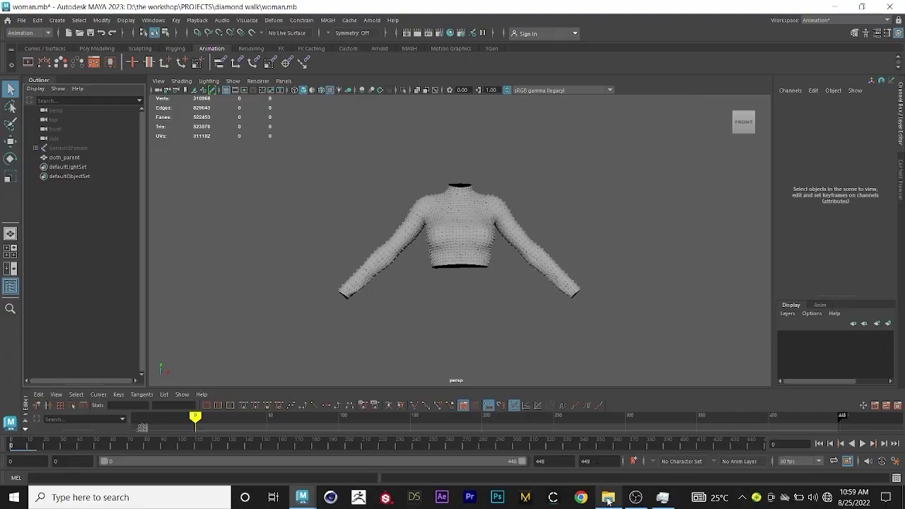
Import woman skirt.abc from the diamond walk folder into the Maya scene
{"action": "left_click", "coordinate": [607, 498]}
{"action": "scroll", "coordinate": [417, 374], "scroll_direction": "down", "scroll_amount": 10}
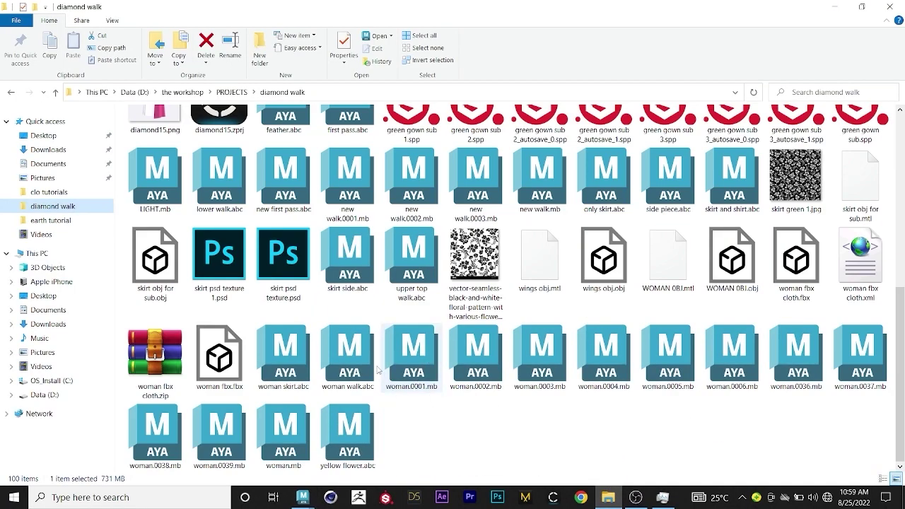
{"action": "left_click_drag", "start_coordinate": [311, 372], "coordinate": [317, 329]}
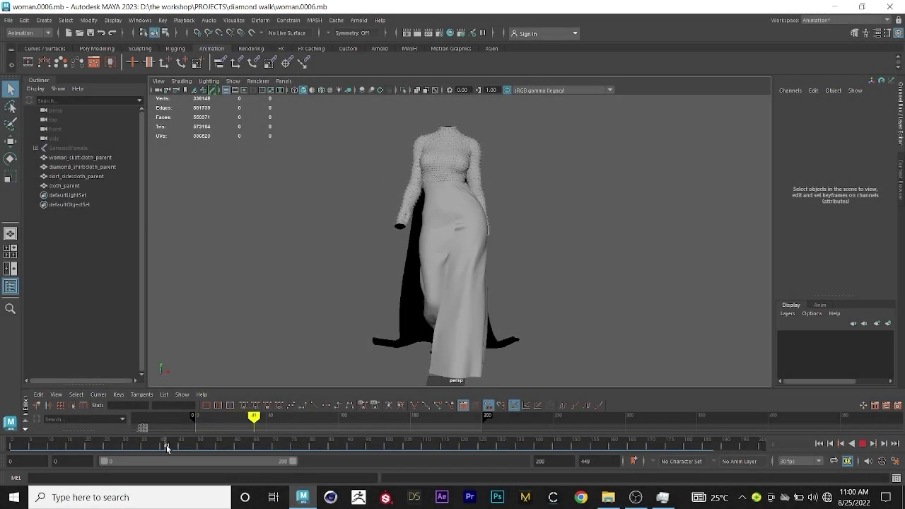
Scrub through the imported clothing animation, stop the playback and examine the full outfit
{"action": "left_click_drag", "start_coordinate": [166, 445], "coordinate": [179, 445]}
{"action": "left_click", "coordinate": [860, 443]}
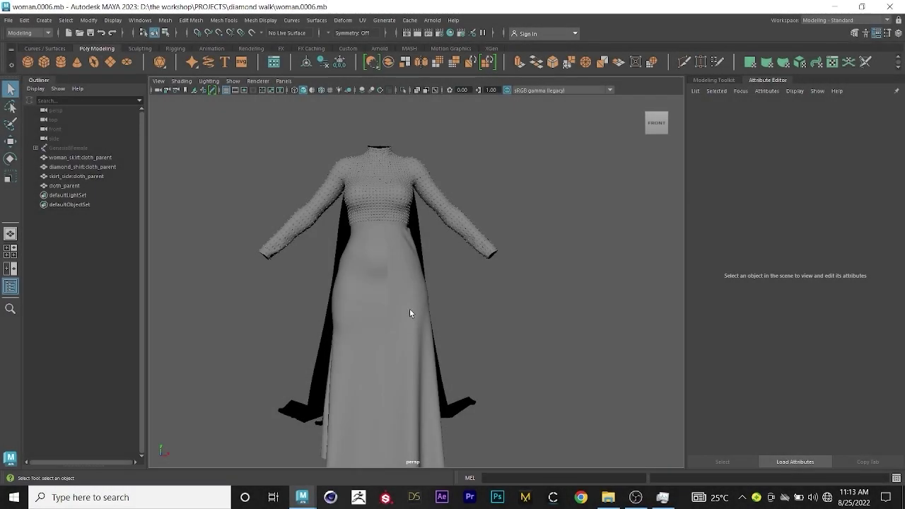
{"action": "left_click_drag", "start_coordinate": [409, 308], "coordinate": [409, 313], "text": "alt"}
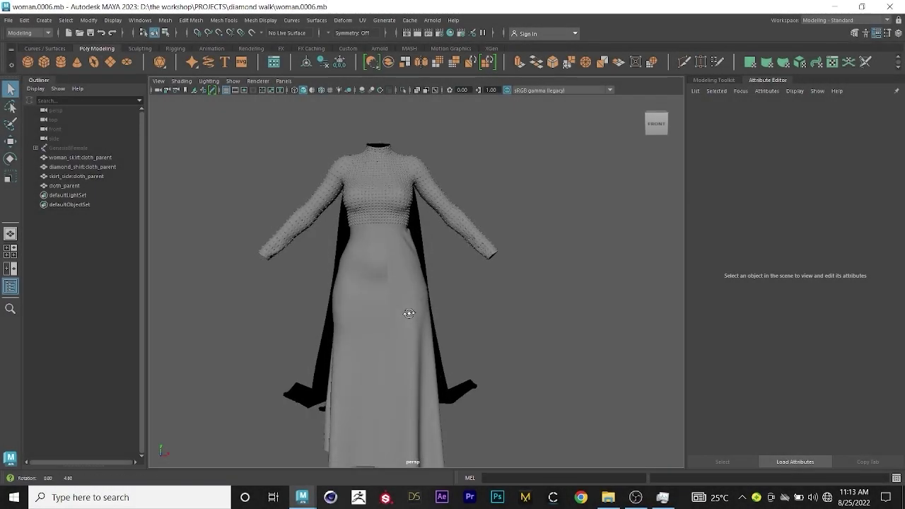
{"action": "left_click", "coordinate": [850, 24]}
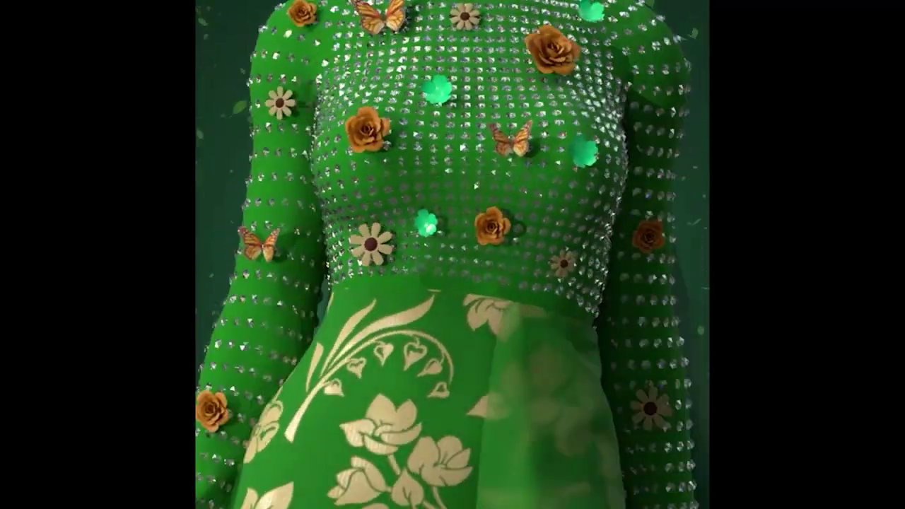
Select all garment pieces in the uv woman scene and examine how their UV shells are spread across the tiles
{"action": "left_click_drag", "start_coordinate": [398, 406], "coordinate": [181, 103]}
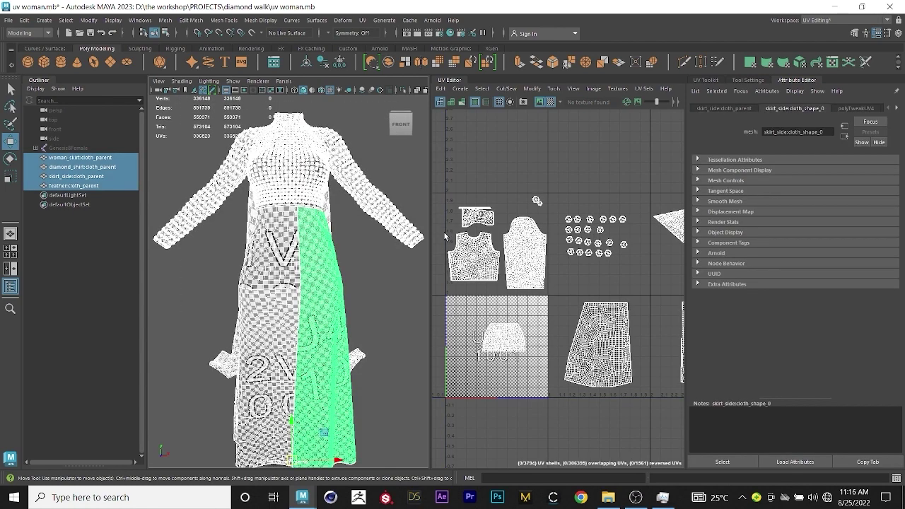
{"action": "scroll", "coordinate": [500, 326], "scroll_direction": "down", "scroll_amount": 2}
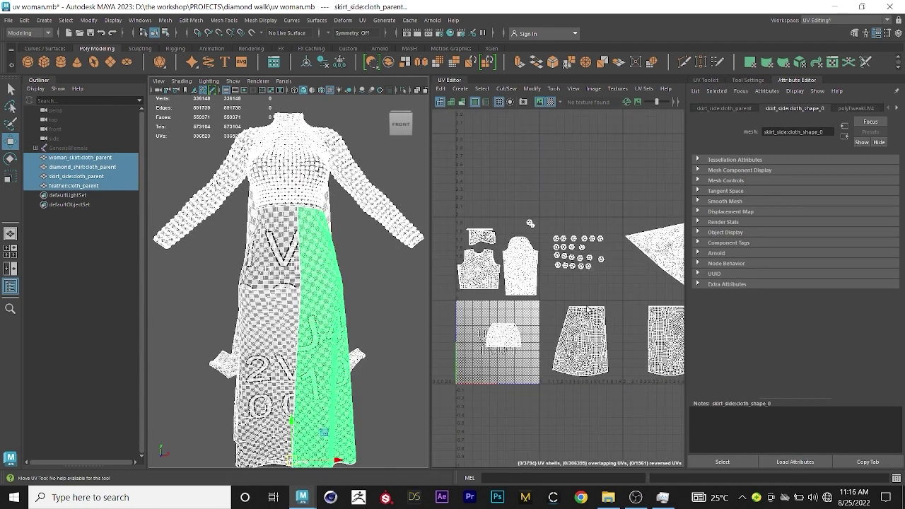
{"action": "middle_click_drag", "start_coordinate": [646, 291], "coordinate": [579, 281], "text": "alt"}
{"action": "scroll", "coordinate": [574, 280], "scroll_direction": "down", "scroll_amount": 1}
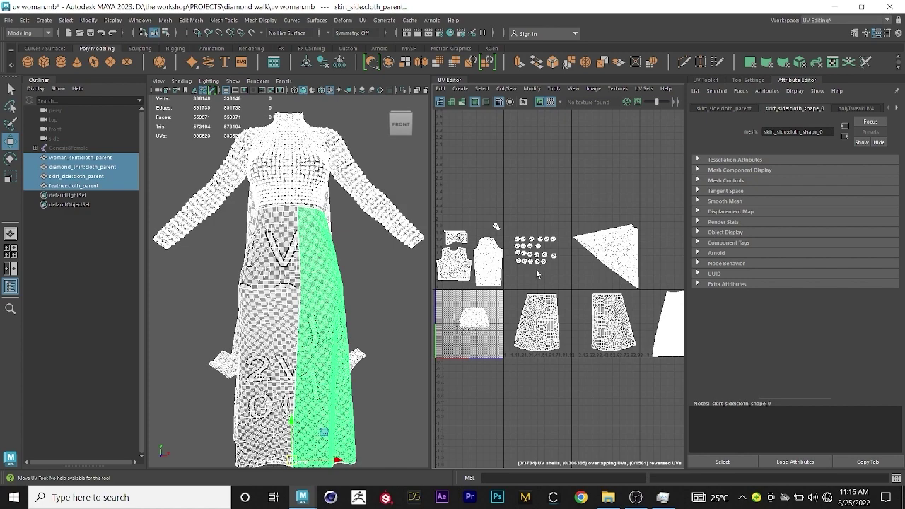
{"action": "scroll", "coordinate": [536, 269], "scroll_direction": "down", "scroll_amount": 1}
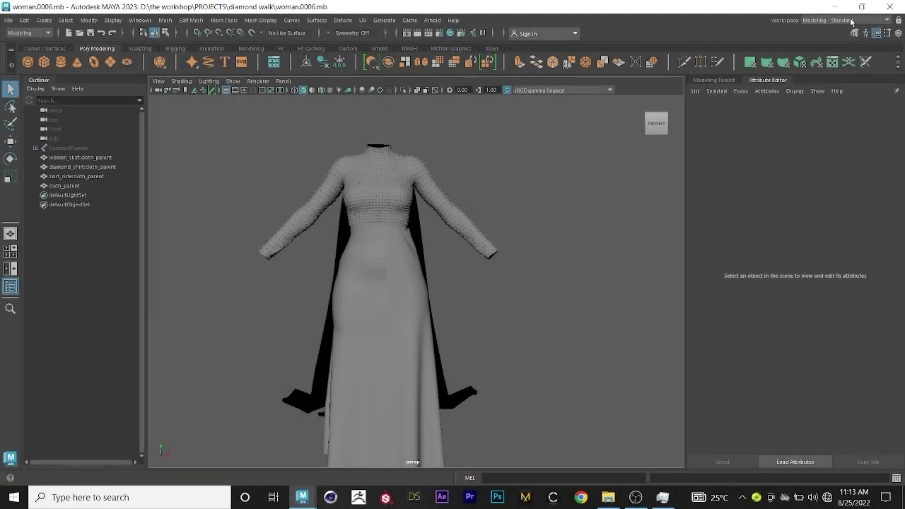
Switch woman.0006.mb to the UV Editing workspace and select all four garment pieces to display their UVs
{"action": "left_click", "coordinate": [851, 20]}
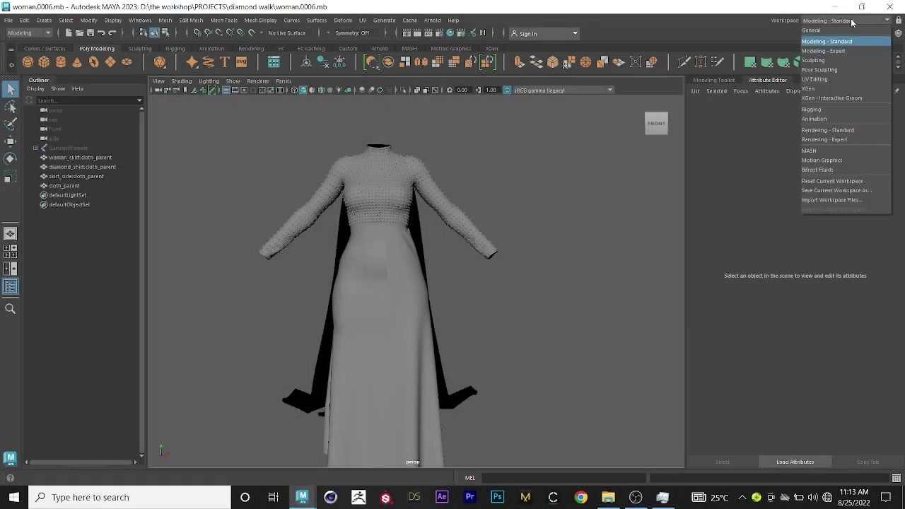
{"action": "left_click", "coordinate": [831, 79]}
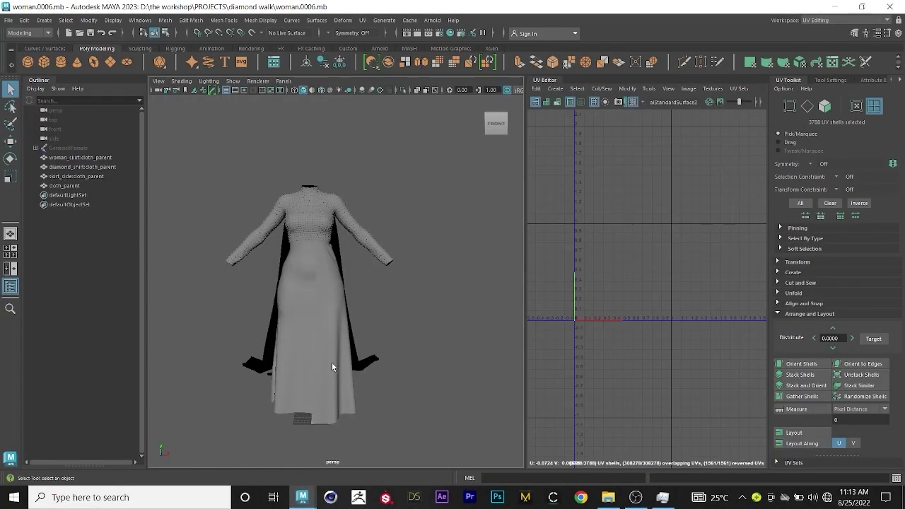
{"action": "left_click", "coordinate": [321, 313]}
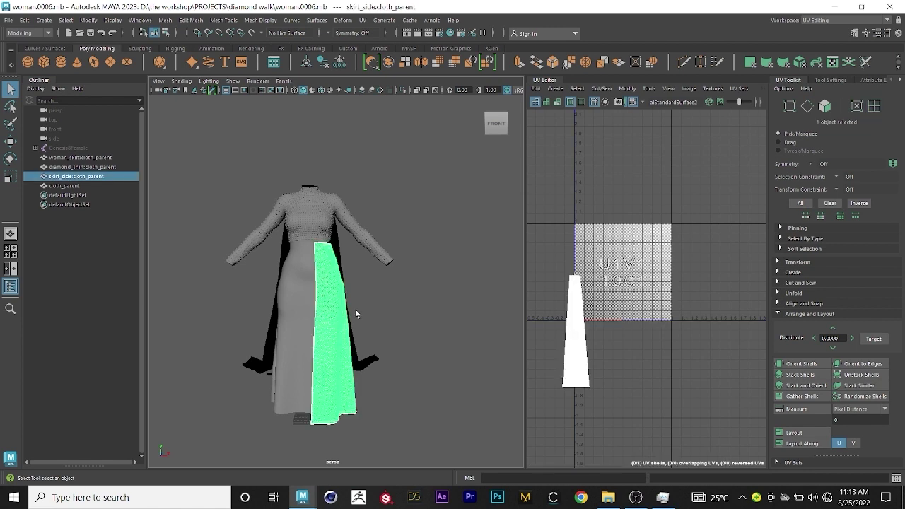
{"action": "left_click", "coordinate": [433, 385]}
{"action": "left_click_drag", "start_coordinate": [433, 385], "coordinate": [241, 183]}
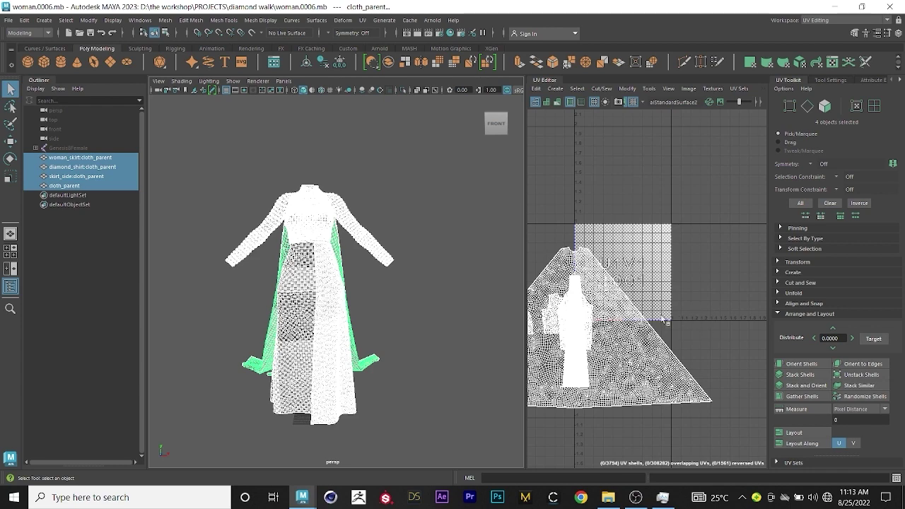
Move the shirt's torso UV shells into the 1001 tile beside the sleeves, and shift the small shells below them further across
{"action": "scroll", "coordinate": [645, 326], "scroll_direction": "down", "scroll_amount": 5}
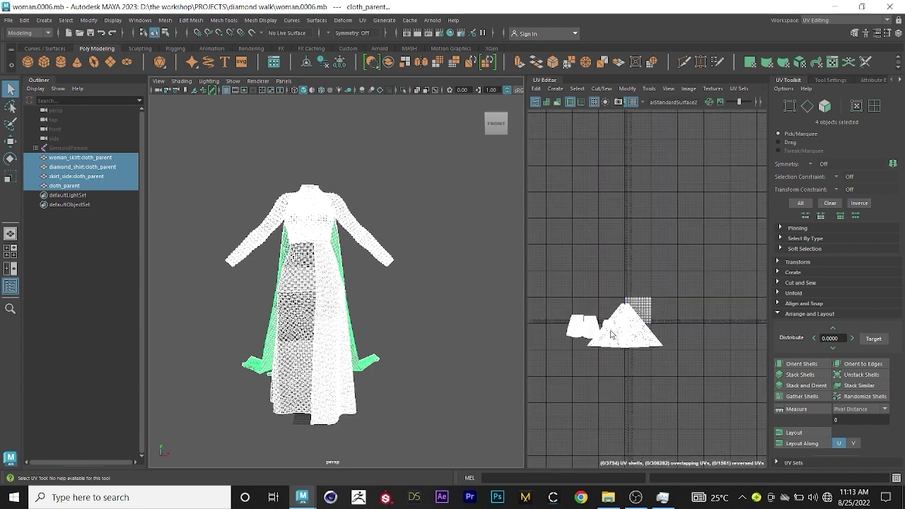
{"action": "scroll", "coordinate": [612, 334], "scroll_direction": "up", "scroll_amount": 5}
{"action": "scroll", "coordinate": [602, 337], "scroll_direction": "down", "scroll_amount": 5}
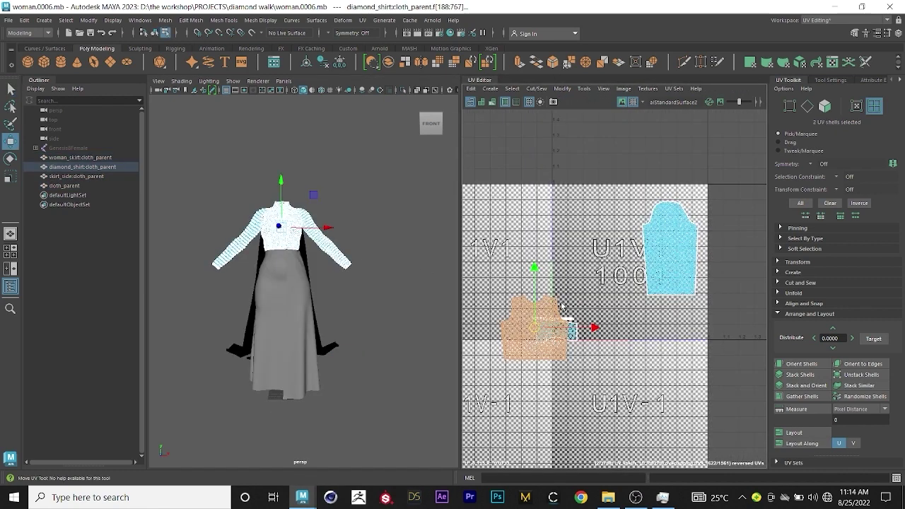
{"action": "left_click_drag", "start_coordinate": [512, 370], "coordinate": [578, 309]}
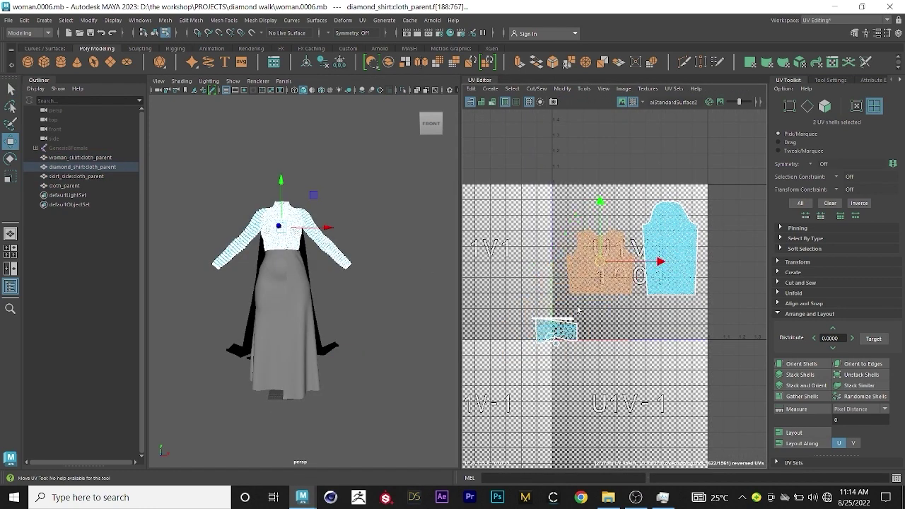
{"action": "scroll", "coordinate": [578, 309], "scroll_direction": "up", "scroll_amount": 3}
{"action": "left_click", "coordinate": [596, 330]}
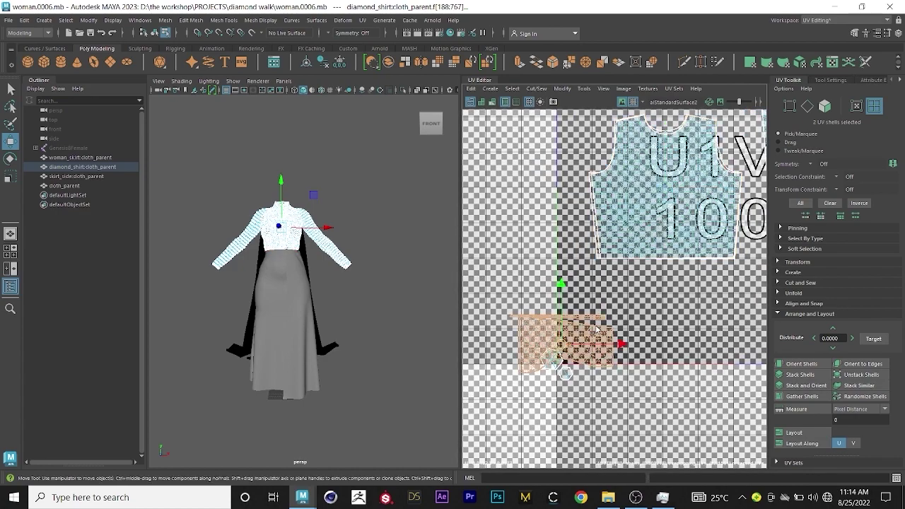
{"action": "left_click_drag", "start_coordinate": [596, 329], "coordinate": [751, 293]}
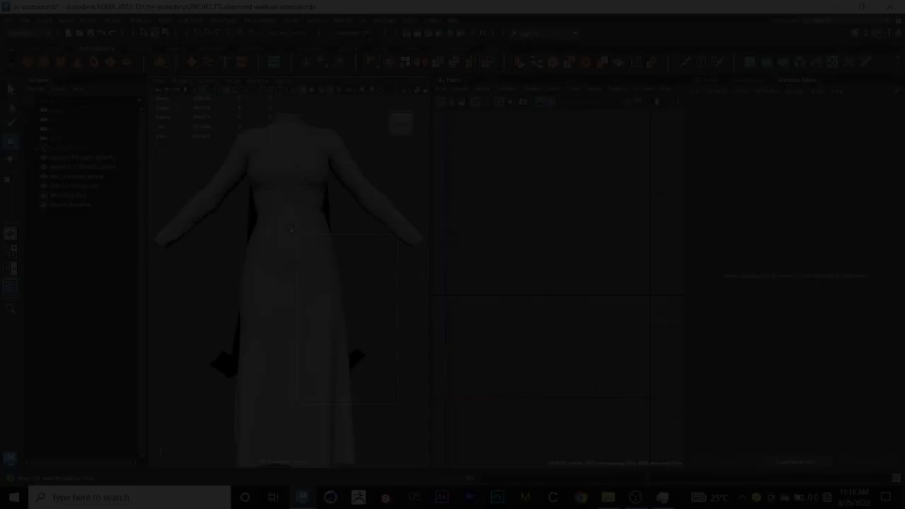
Select all four garment pieces in the uv woman scene and examine how their UV shells are laid out across the tiles
{"action": "left_click_drag", "start_coordinate": [291, 226], "coordinate": [177, 101]}
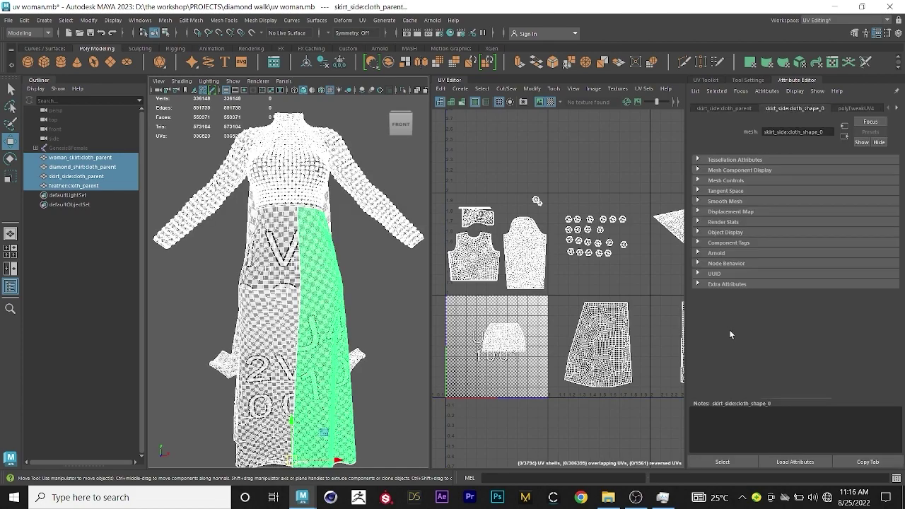
{"action": "scroll", "coordinate": [500, 327], "scroll_direction": "down", "scroll_amount": 2}
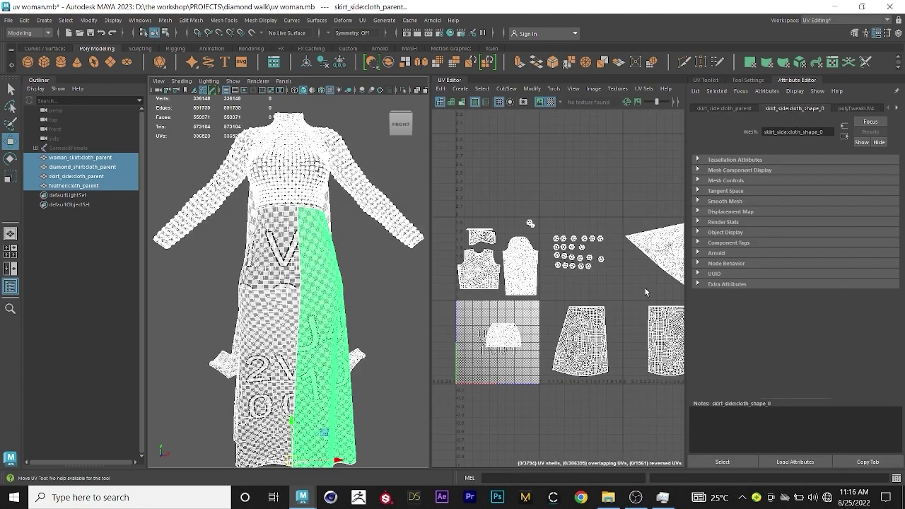
{"action": "middle_click_drag", "start_coordinate": [645, 291], "coordinate": [574, 281], "text": "alt"}
{"action": "scroll", "coordinate": [574, 281], "scroll_direction": "down", "scroll_amount": 1}
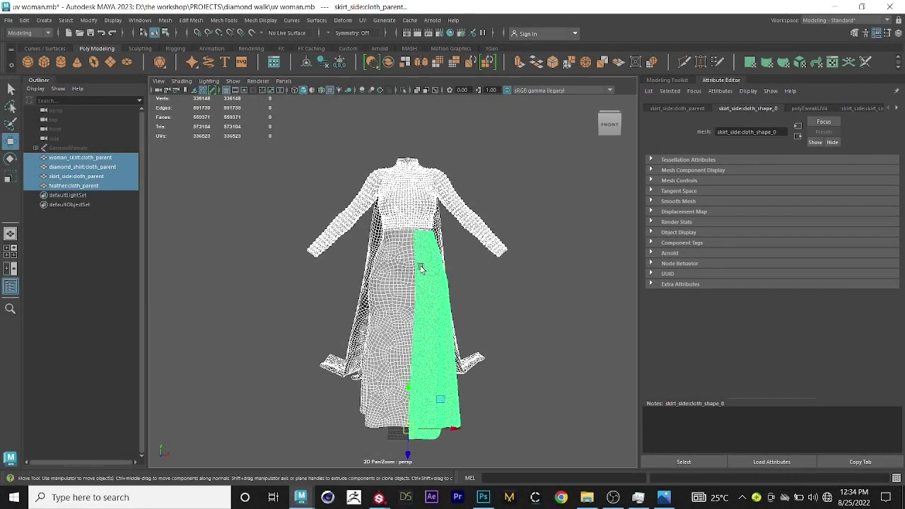
Assign a new Arnold aiStandardSurface material to all four selected garment pieces
{"action": "scroll", "coordinate": [408, 215], "scroll_direction": "up", "scroll_amount": 1}
{"action": "right_click_drag", "start_coordinate": [411, 205], "coordinate": [409, 447]}
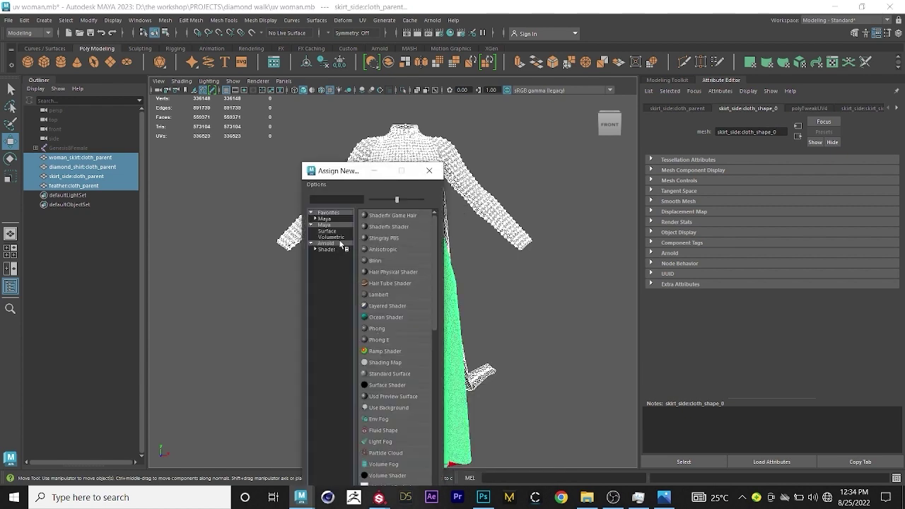
{"action": "left_click", "coordinate": [340, 243]}
{"action": "left_click", "coordinate": [390, 373]}
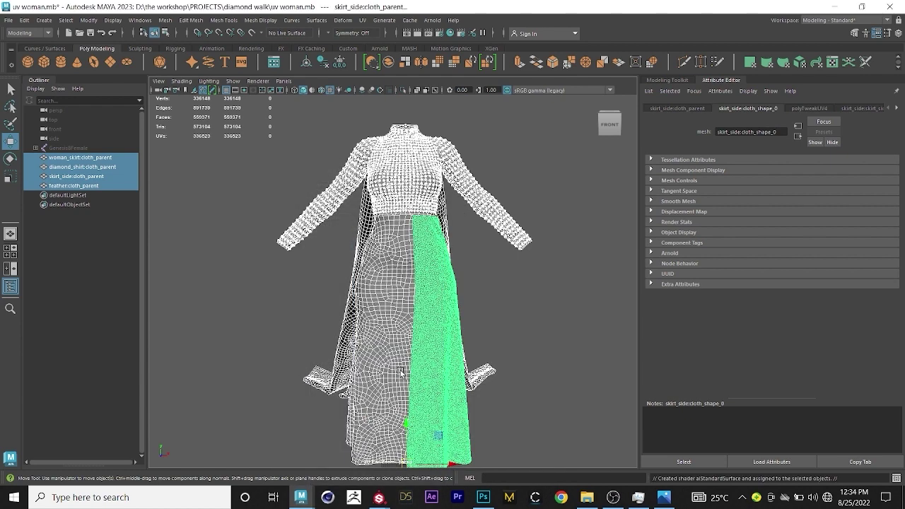
Set the garment material's base color to a slightly darkened green and deselect the pieces
{"action": "left_click", "coordinate": [737, 229]}
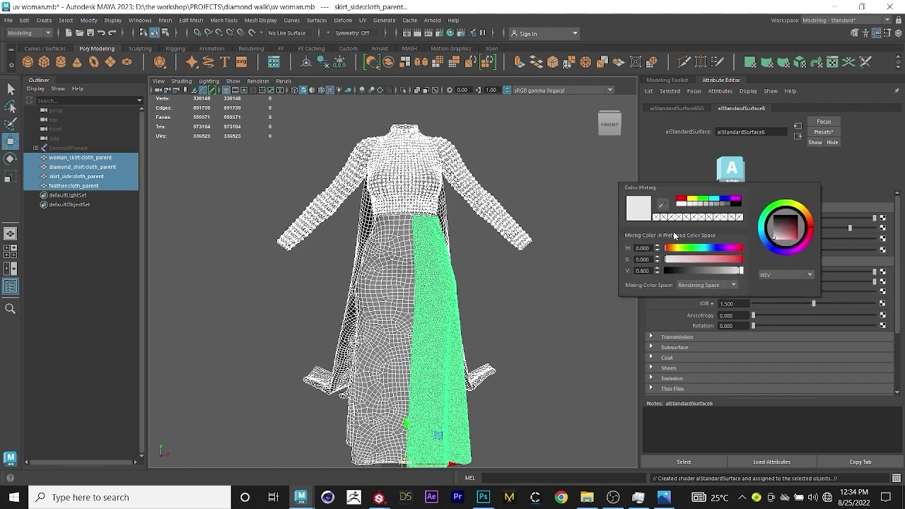
{"action": "left_click", "coordinate": [706, 200]}
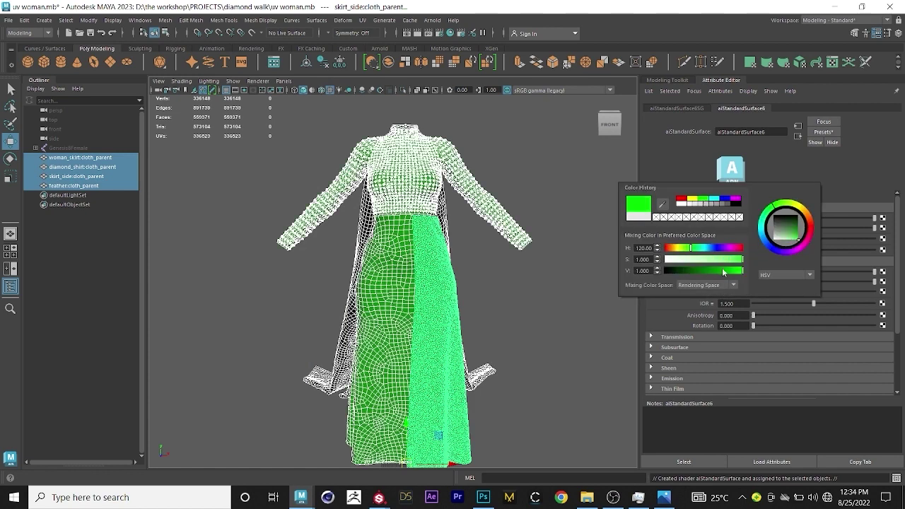
{"action": "left_click_drag", "start_coordinate": [723, 270], "coordinate": [728, 271]}
{"action": "mouse_move", "coordinate": [756, 273]}
{"action": "left_mouse_down"}
{"action": "mouse_move", "coordinate": [765, 272]}
{"action": "mouse_move", "coordinate": [755, 272]}
{"action": "left_mouse_up"}
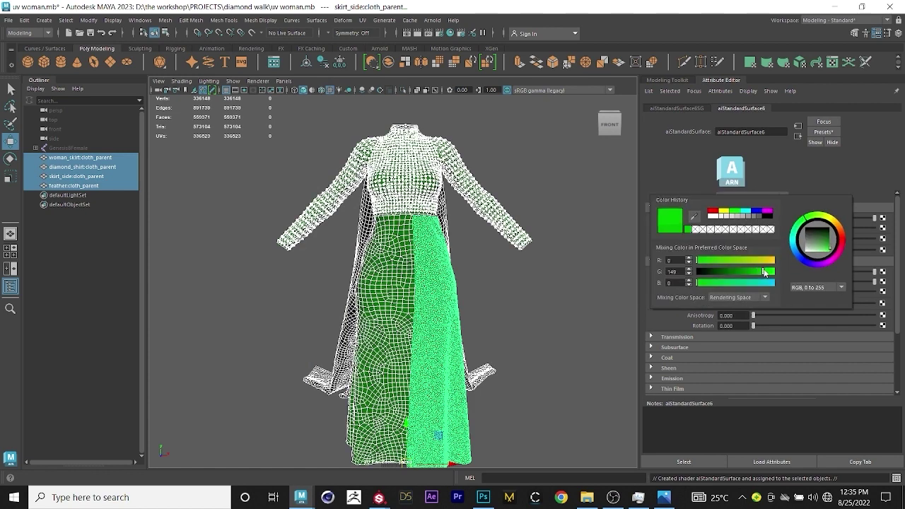
{"action": "left_click", "coordinate": [578, 306]}
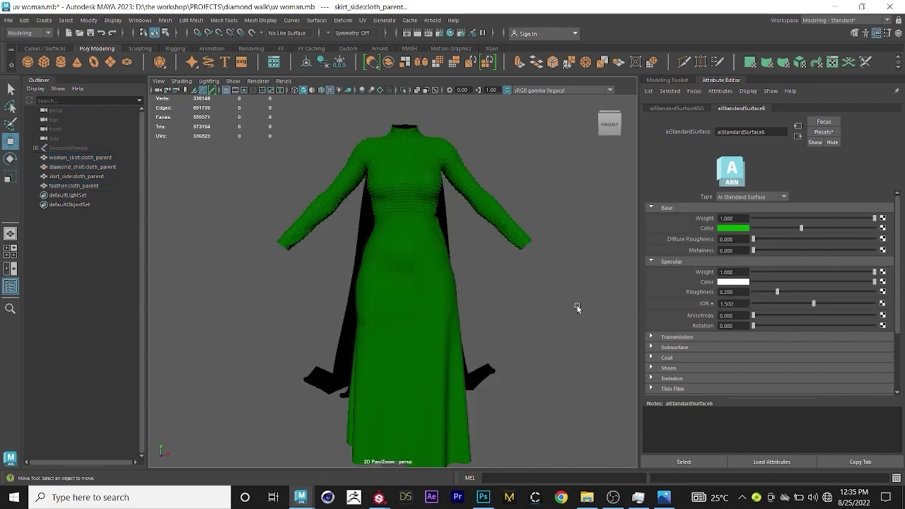
Assign a separate new aiStandardSurface material to the woman_skirt and skirt_side pieces
{"action": "scroll", "coordinate": [441, 192], "scroll_direction": "down", "scroll_amount": 4}
{"action": "scroll", "coordinate": [441, 193], "scroll_direction": "up", "scroll_amount": 6}
{"action": "scroll", "coordinate": [457, 167], "scroll_direction": "up", "scroll_amount": 2}
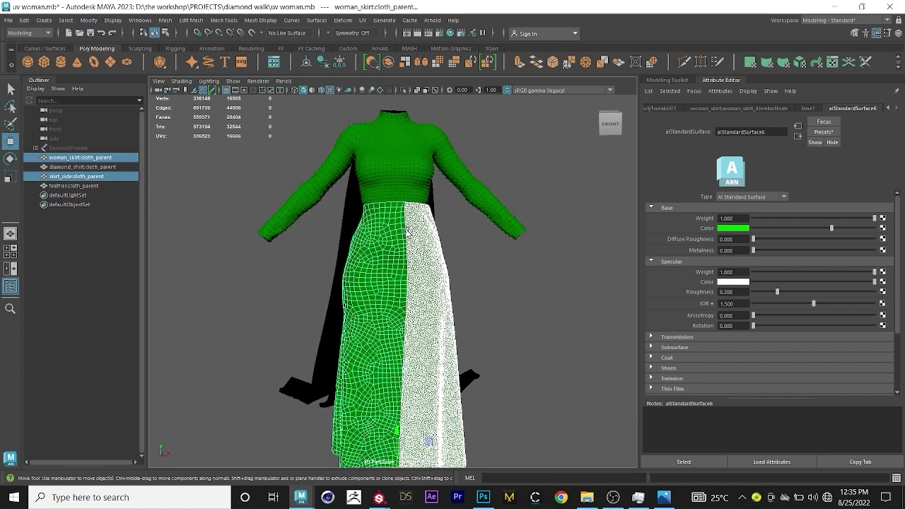
{"action": "right_click_drag", "start_coordinate": [423, 304], "coordinate": [424, 445]}
{"action": "left_click", "coordinate": [329, 249]}
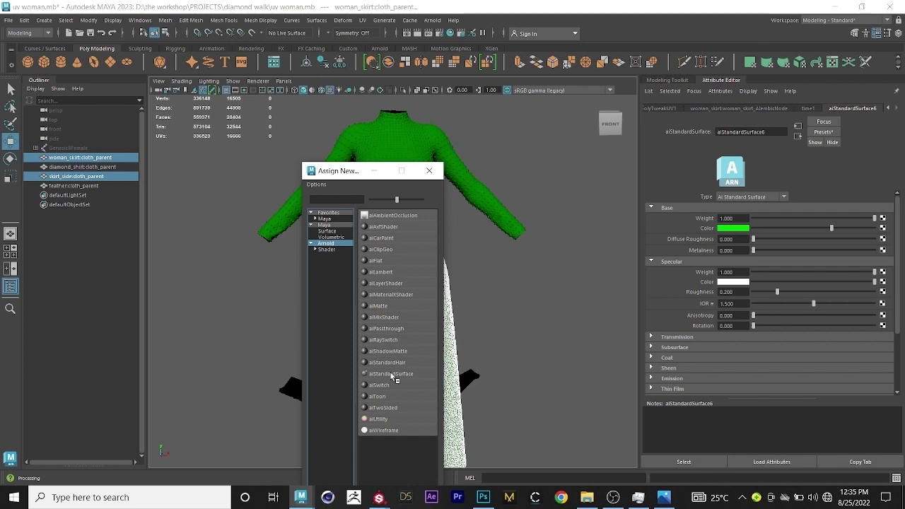
{"action": "left_click", "coordinate": [390, 374]}
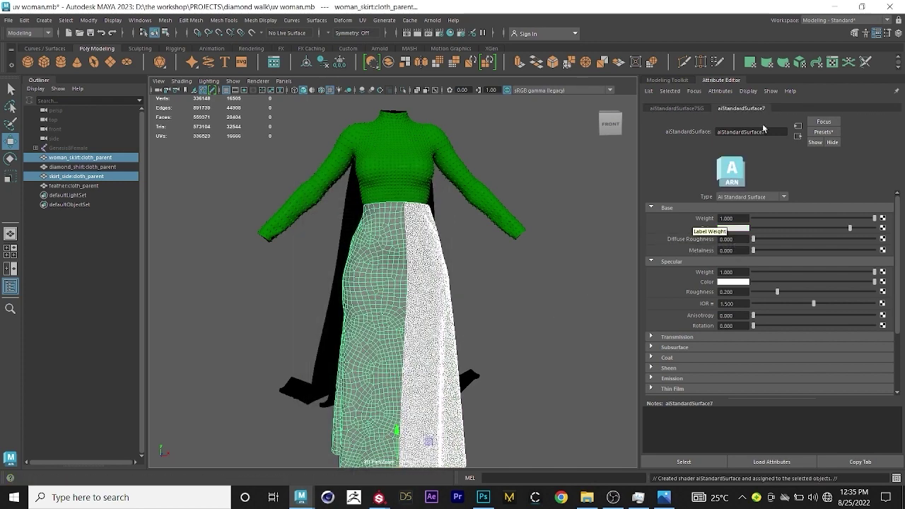
Name the new skirt material skirt_texture and set its base color to green
{"action": "mouse_move", "coordinate": [405, 201]}
{"action": "right_mouse_down"}
{"action": "mouse_move", "coordinate": [422, 321]}
{"action": "mouse_move", "coordinate": [416, 444]}
{"action": "mouse_move", "coordinate": [405, 202]}
{"action": "right_mouse_up"}
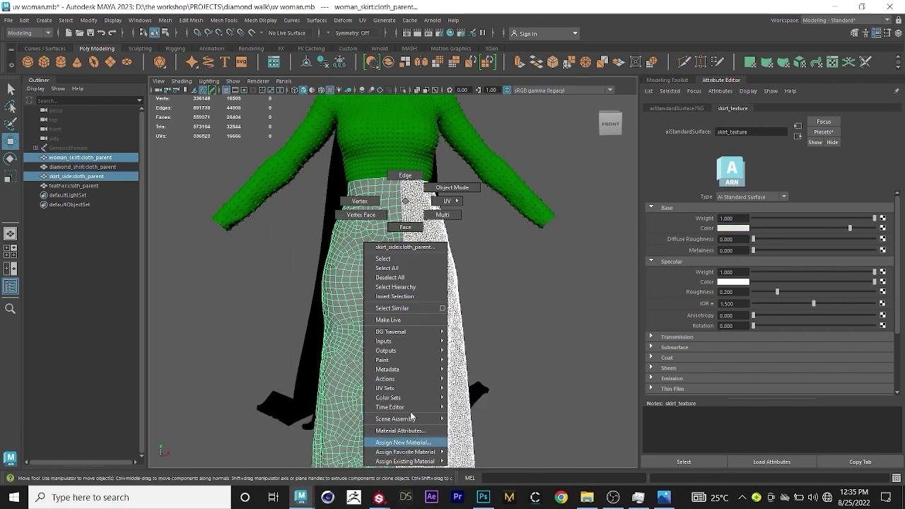
{"action": "right_click_drag", "start_coordinate": [537, 460], "coordinate": [501, 467], "text": "alt"}
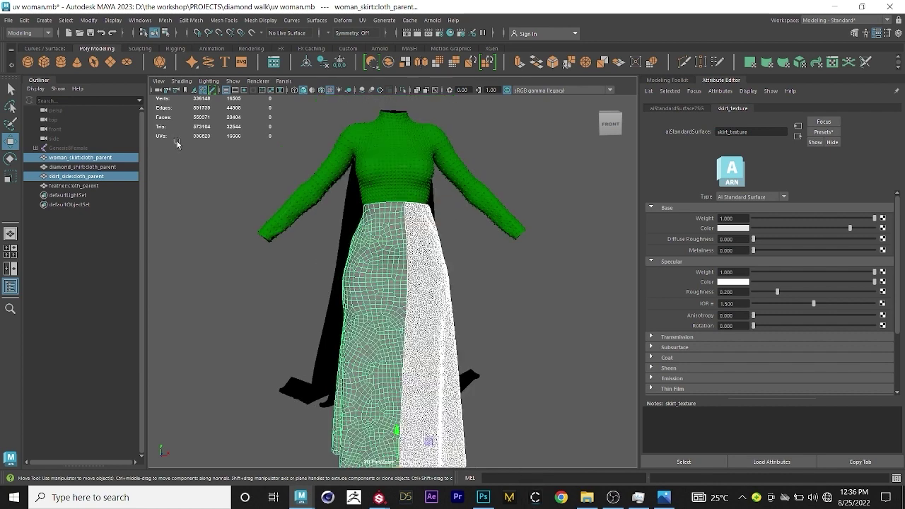
{"action": "left_click", "coordinate": [742, 228]}
{"action": "left_click", "coordinate": [684, 220]}
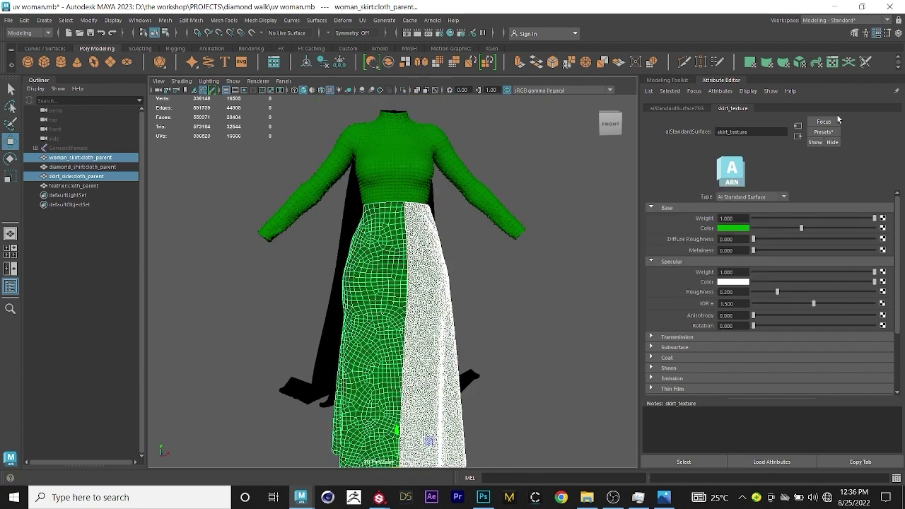
Set up an OBJ export of the selected woman_skirt piece in the diamond walk folder, using the file name skirt obj for sub.obj
{"action": "left_click", "coordinate": [383, 272]}
{"action": "left_click", "coordinate": [9, 19]}
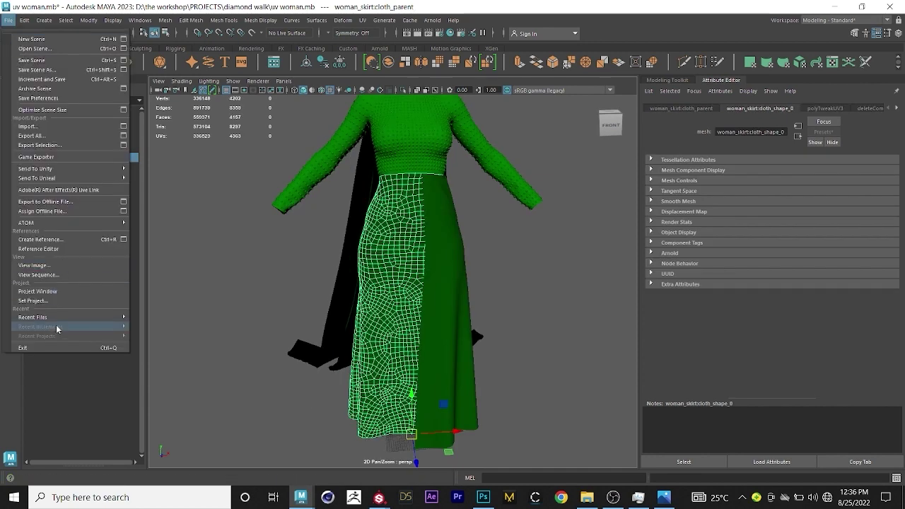
{"action": "left_click", "coordinate": [52, 146]}
{"action": "left_click", "coordinate": [278, 376]}
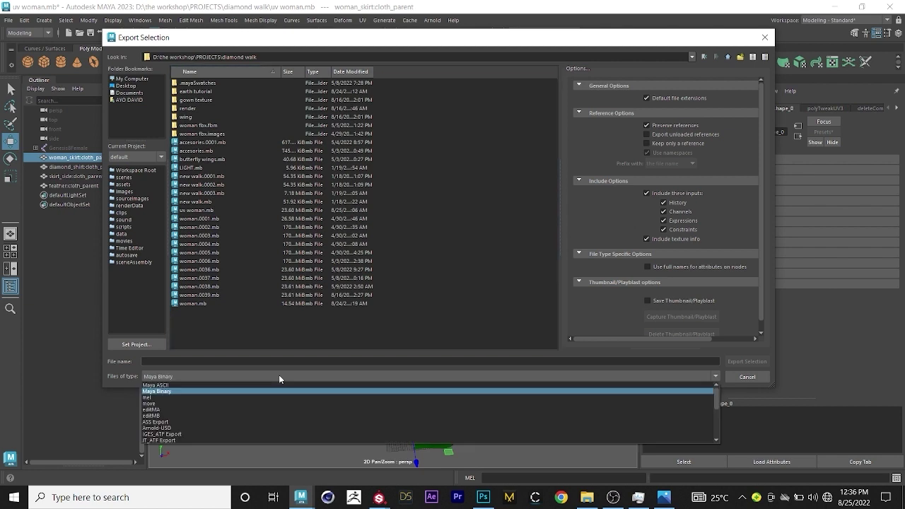
{"action": "scroll", "coordinate": [205, 418], "scroll_direction": "down", "scroll_amount": 4}
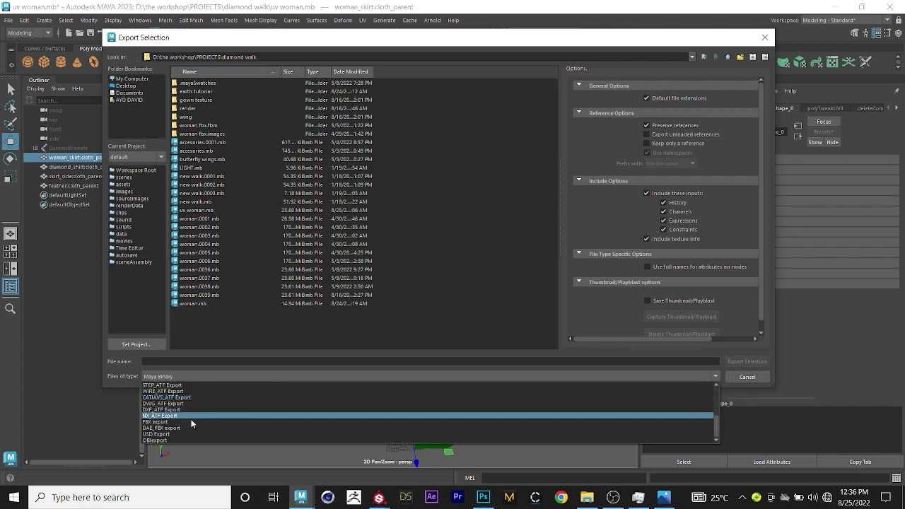
{"action": "left_click", "coordinate": [186, 440]}
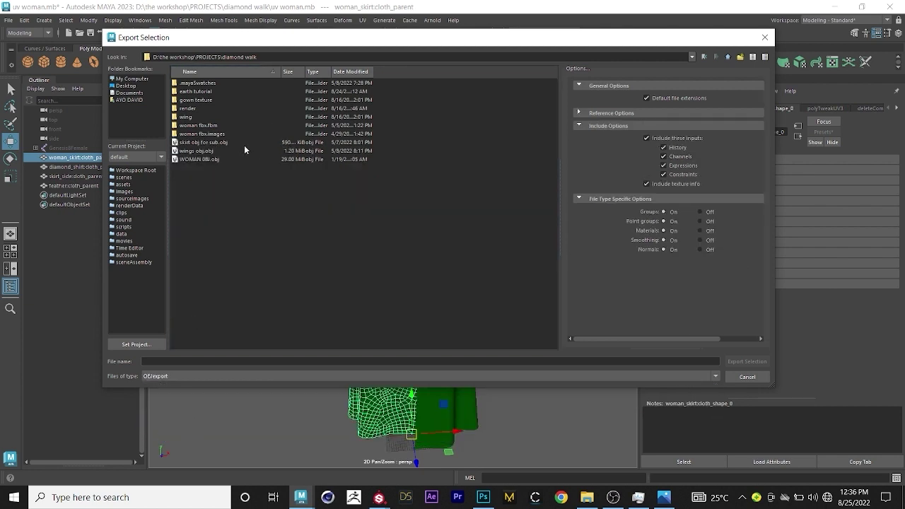
{"action": "left_click", "coordinate": [203, 142]}
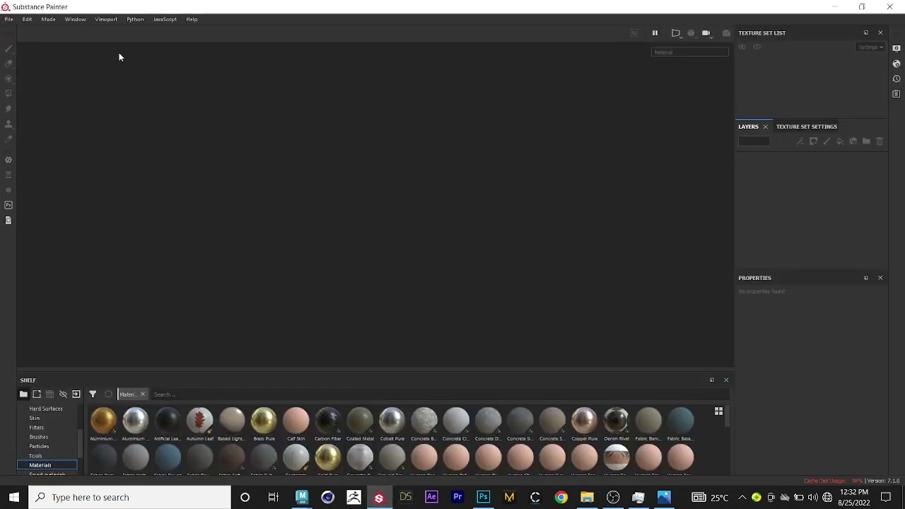
Switch to Substance Painter and create a new project using the mesh skirt obj for sub.obj from the diamond walk folder
{"action": "left_click", "coordinate": [8, 19]}
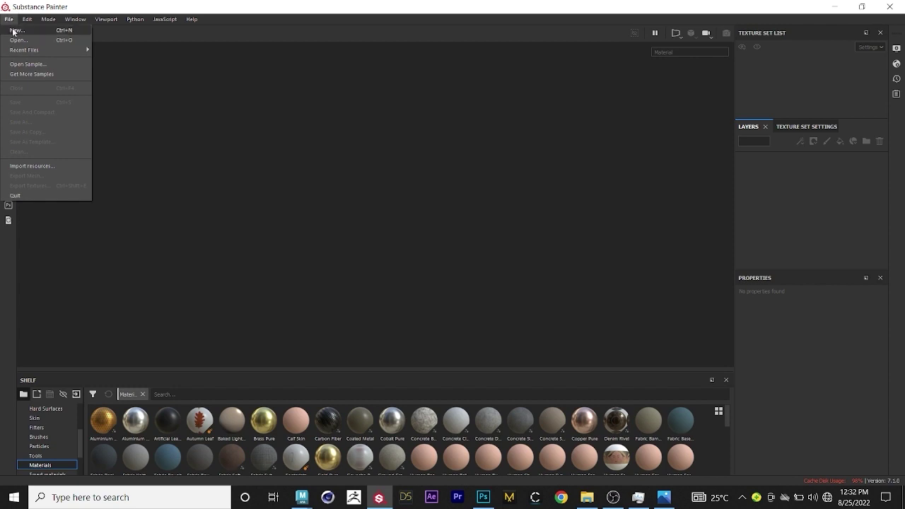
{"action": "left_click", "coordinate": [16, 31]}
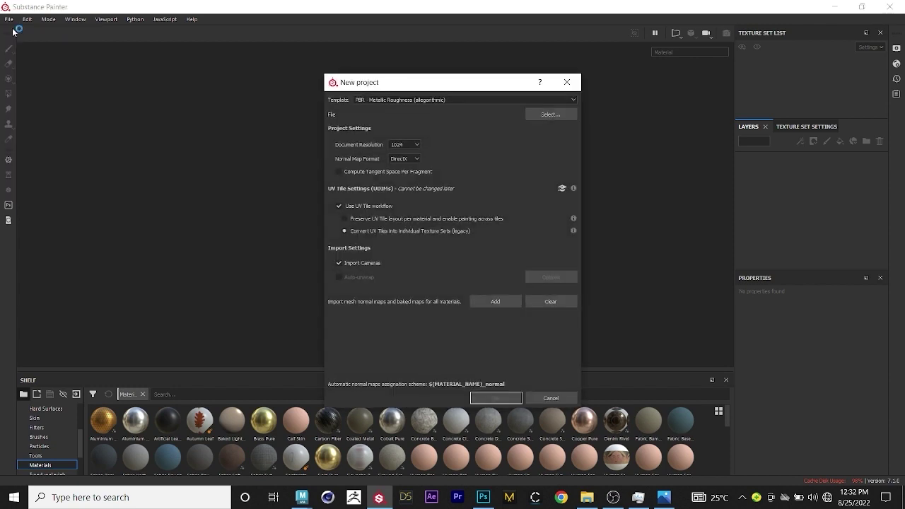
{"action": "left_click", "coordinate": [535, 113]}
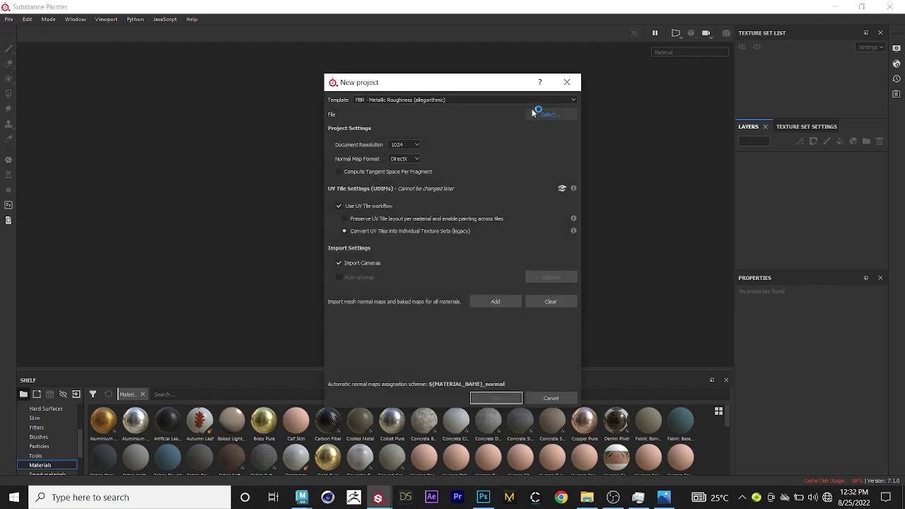
{"action": "left_click", "coordinate": [542, 113]}
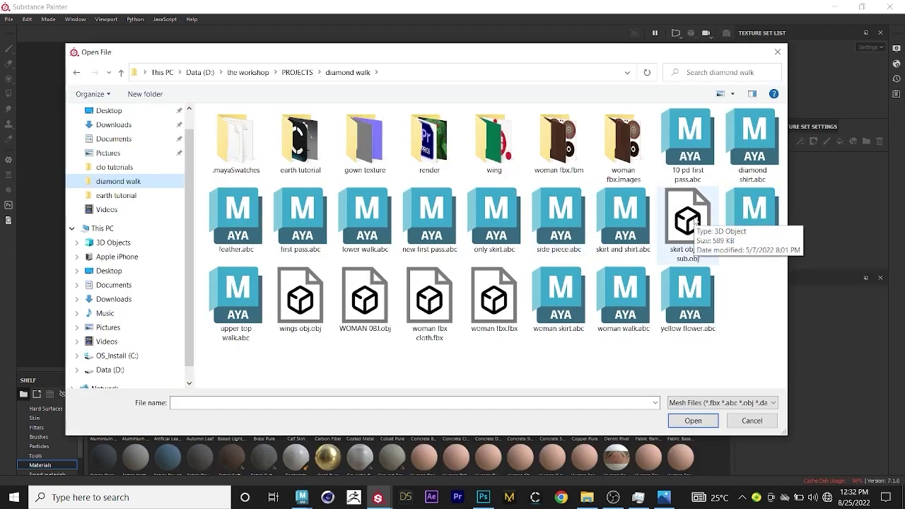
{"action": "left_click", "coordinate": [687, 222]}
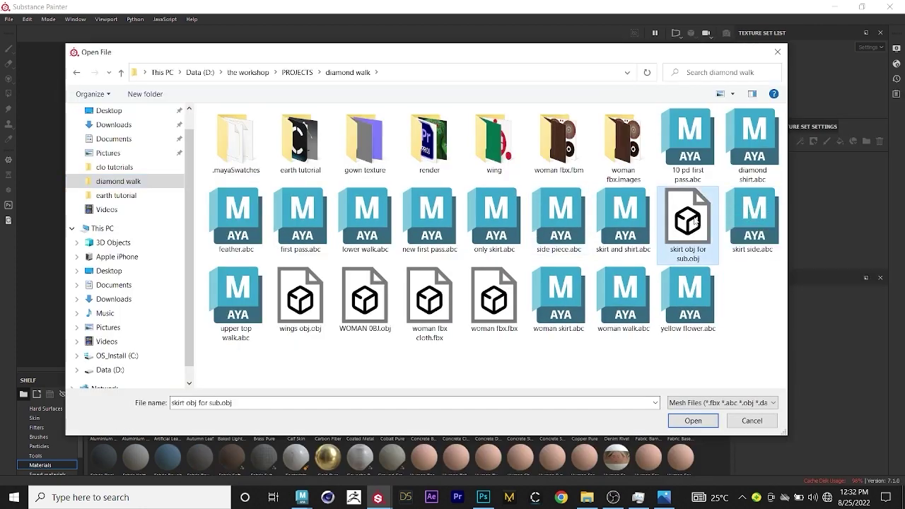
{"action": "left_click", "coordinate": [693, 420]}
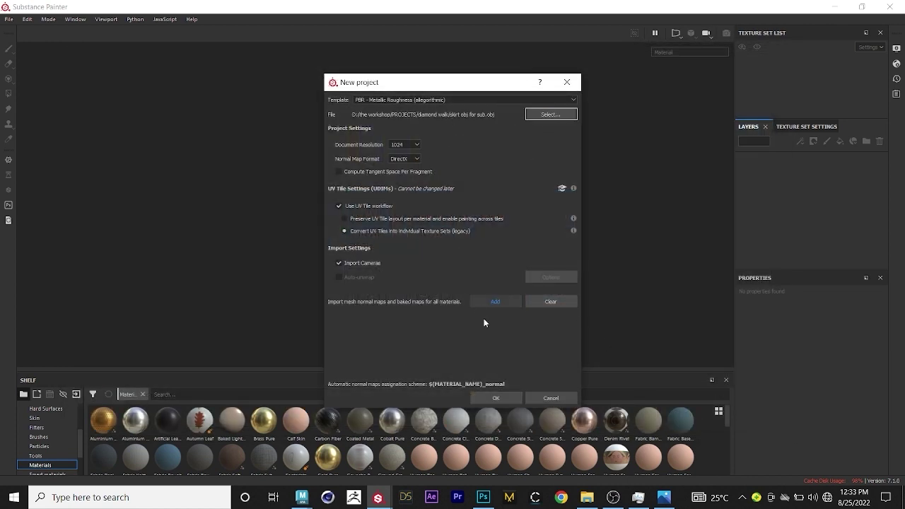
{"action": "left_click", "coordinate": [518, 397]}
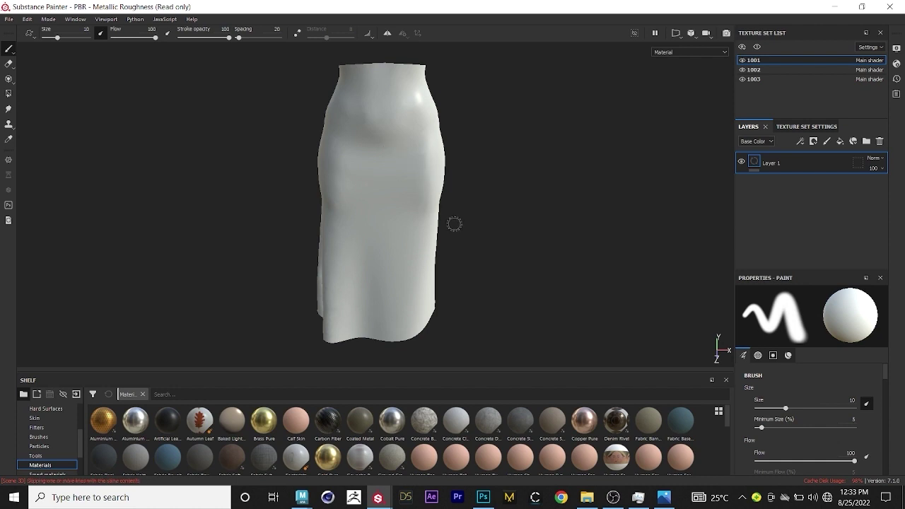
Set the viewport camera to orthographic view with the skirt framed from the front
{"action": "mouse_move", "coordinate": [508, 224]}
{"action": "left_mouse_down", "text": "alt"}
{"action": "mouse_move", "coordinate": [520, 242]}
{"action": "mouse_move", "coordinate": [521, 226]}
{"action": "left_mouse_up", "text": "alt"}
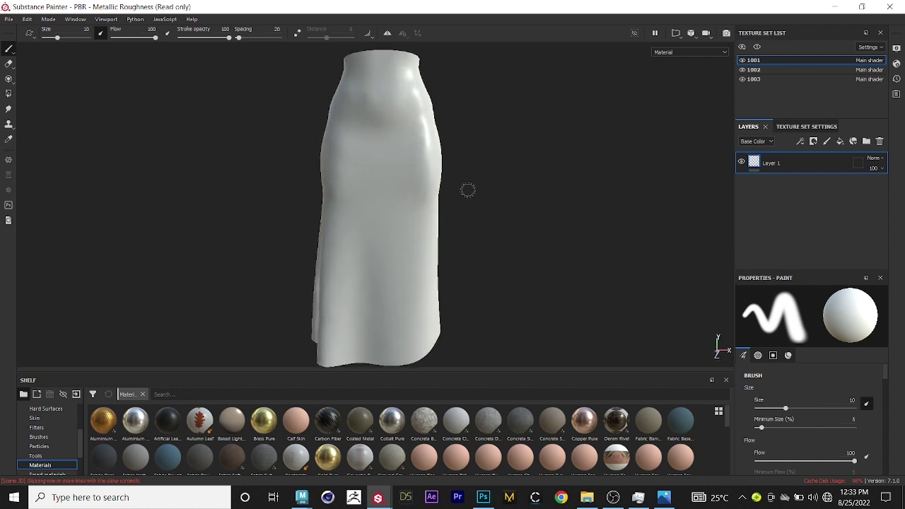
{"action": "scroll", "coordinate": [411, 95], "scroll_direction": "up", "scroll_amount": 3}
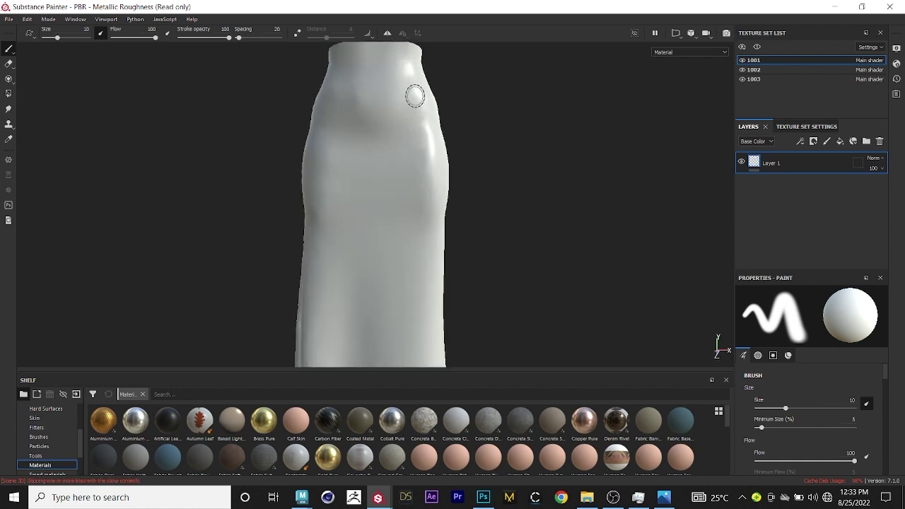
{"action": "left_click", "coordinate": [690, 33]}
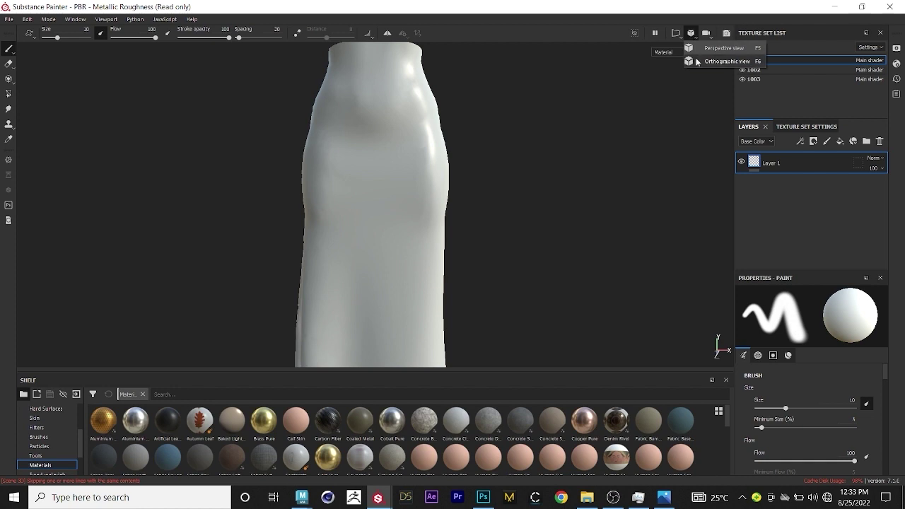
{"action": "left_click", "coordinate": [699, 62]}
{"action": "scroll", "coordinate": [480, 212], "scroll_direction": "up", "scroll_amount": 2}
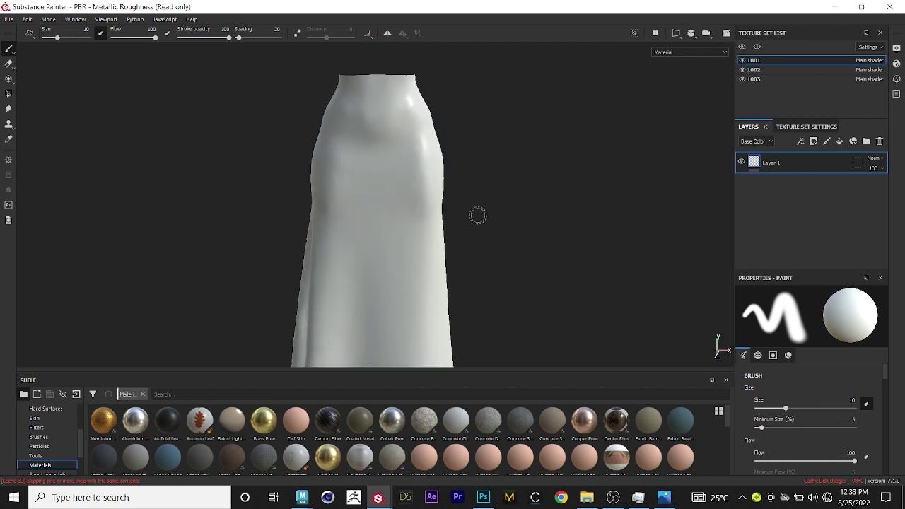
{"action": "middle_click_drag", "start_coordinate": [482, 233], "coordinate": [475, 215], "text": "alt"}
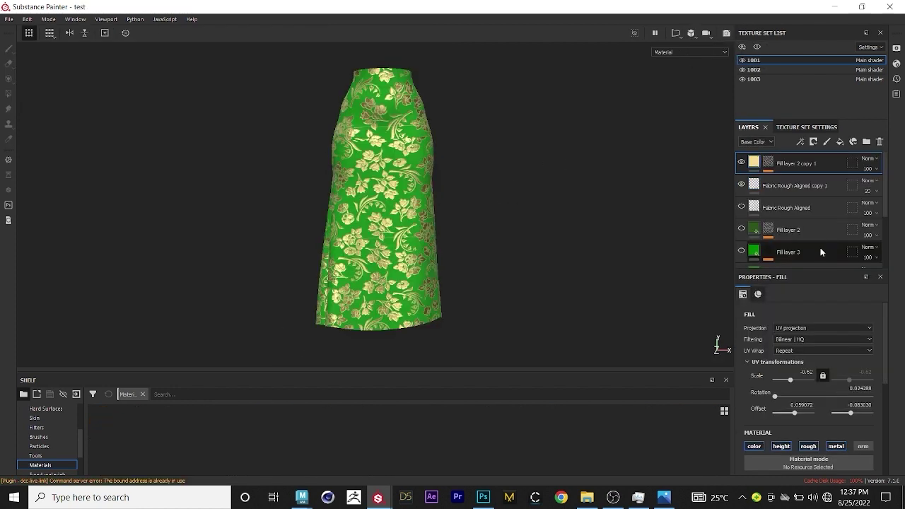
Glance at the finished test skirt's layers, and toggle texture sets 1001 and 1002 off and on to check which areas they cover
{"action": "scroll", "coordinate": [819, 254], "scroll_direction": "up", "scroll_amount": 1}
{"action": "scroll", "coordinate": [804, 258], "scroll_direction": "down", "scroll_amount": 1}
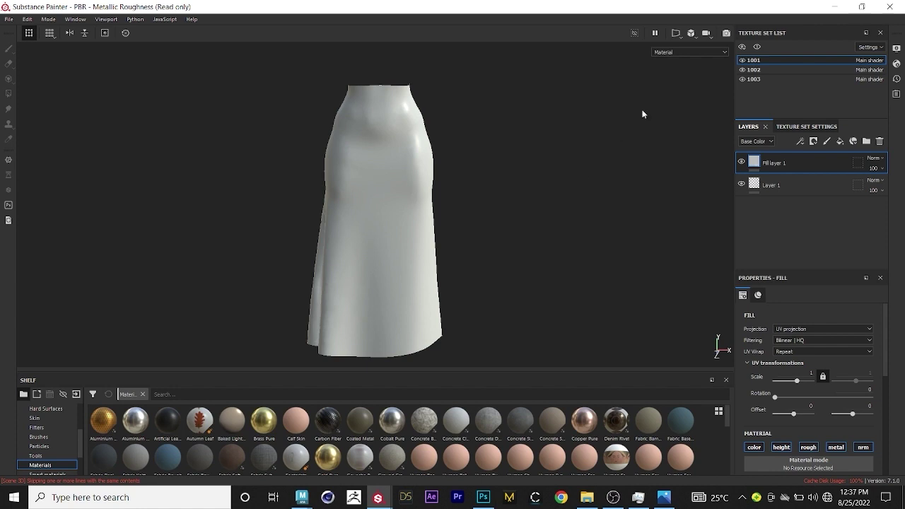
{"action": "left_click", "coordinate": [742, 60]}
{"action": "left_click", "coordinate": [742, 60]}
{"action": "left_click", "coordinate": [742, 70]}
{"action": "left_click", "coordinate": [742, 71]}
{"action": "left_click", "coordinate": [742, 60]}
{"action": "left_click", "coordinate": [742, 60]}
{"action": "left_click", "coordinate": [742, 70]}
{"action": "left_click", "coordinate": [743, 70]}
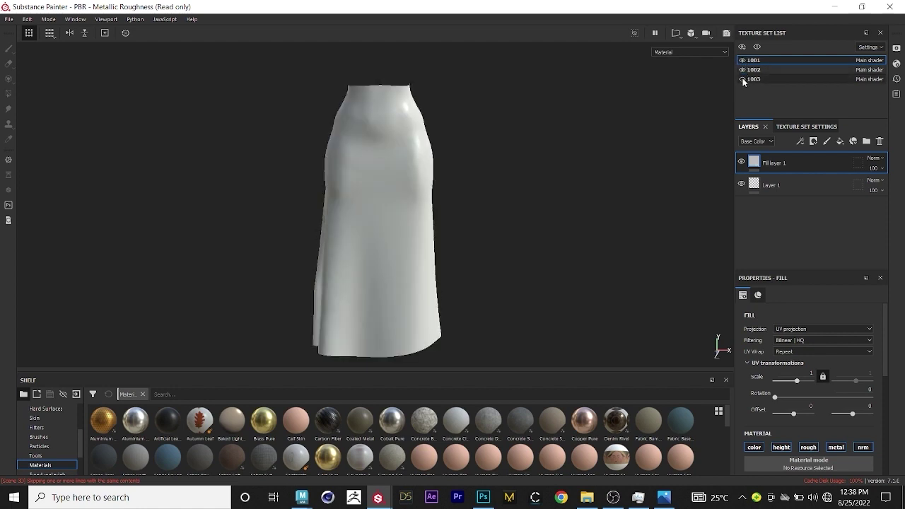
Add a fill layer to texture set 1002 and set its base color to a saturated medium green
{"action": "left_click", "coordinate": [753, 70]}
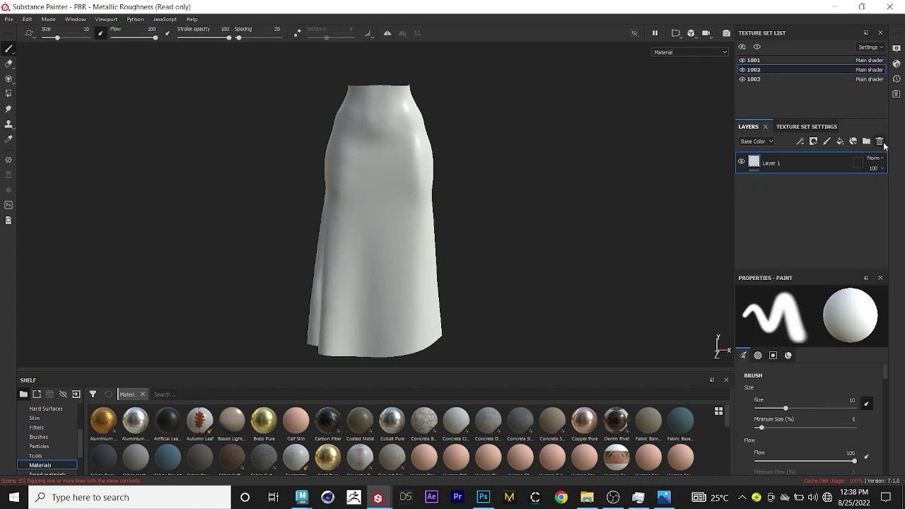
{"action": "left_click", "coordinate": [839, 141]}
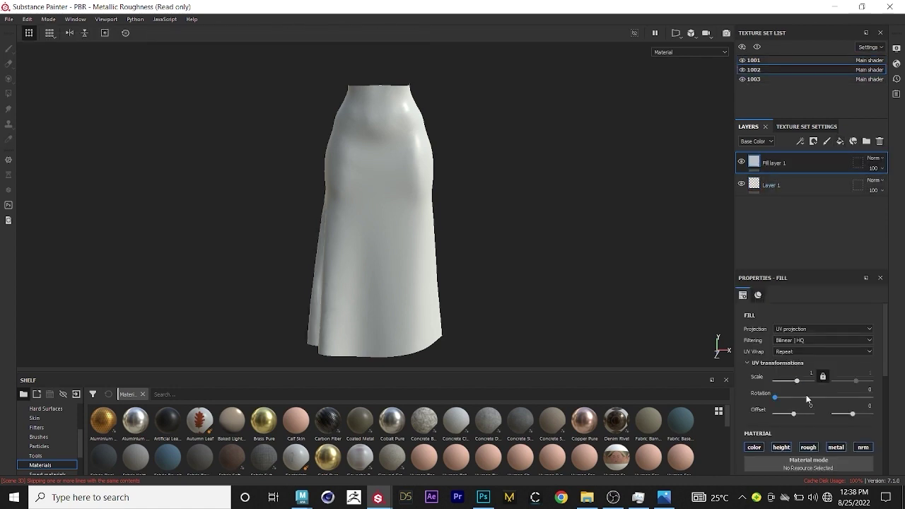
{"action": "scroll", "coordinate": [858, 392], "scroll_direction": "down", "scroll_amount": 5}
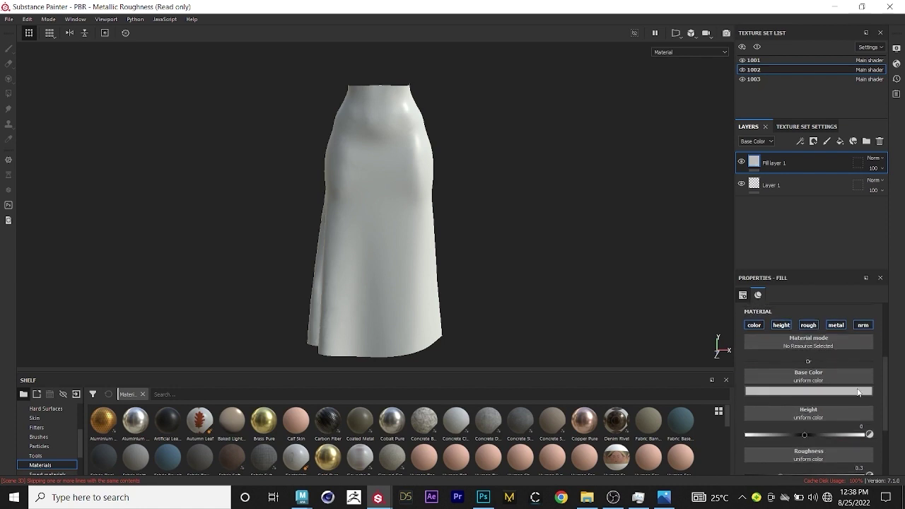
{"action": "left_click", "coordinate": [857, 392]}
{"action": "left_click", "coordinate": [828, 420]}
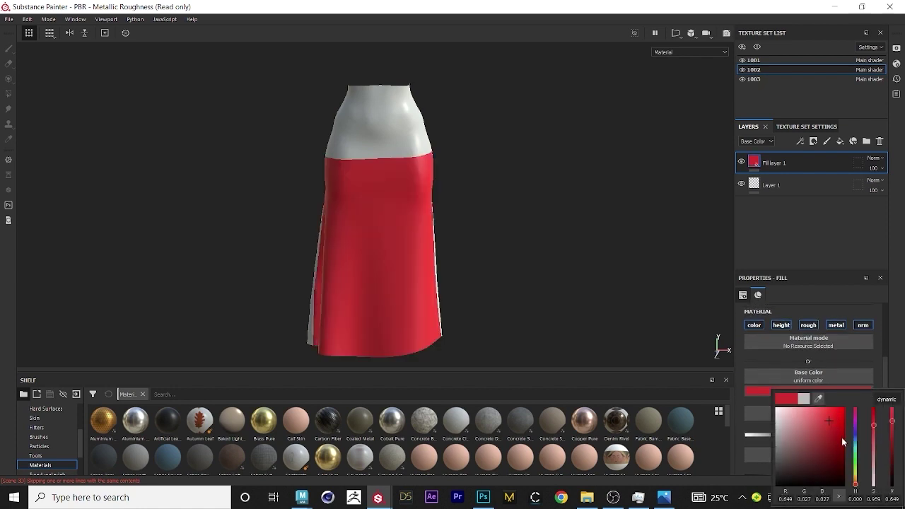
{"action": "left_click_drag", "start_coordinate": [853, 433], "coordinate": [856, 440]}
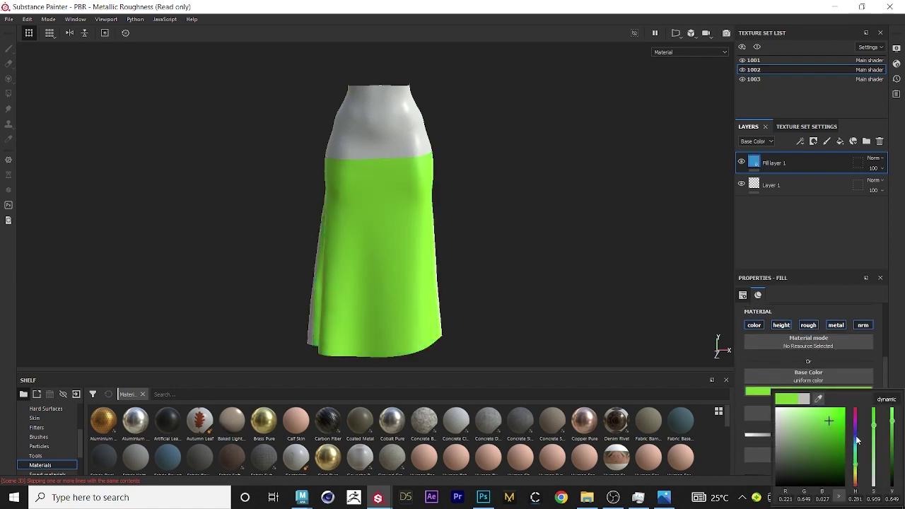
{"action": "left_click", "coordinate": [836, 447]}
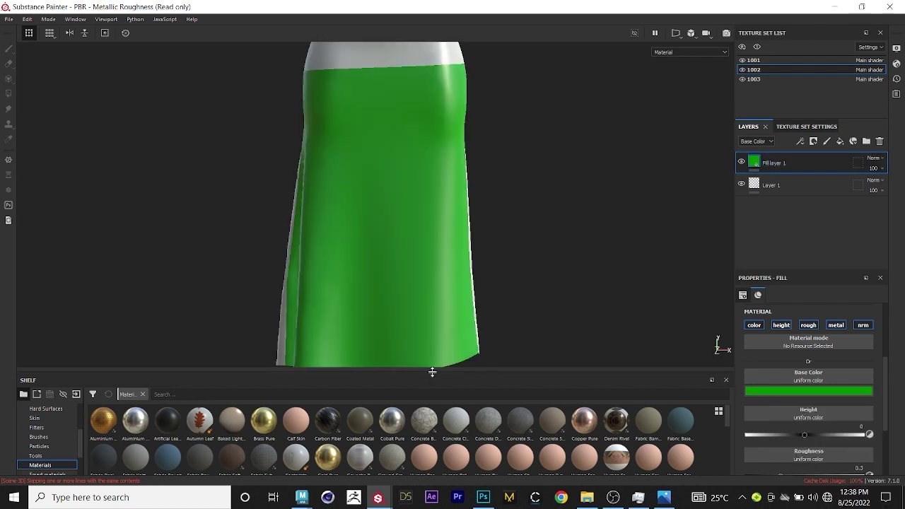
Enlarge the material shelf and set the green fill layer's roughness to about 0.84
{"action": "left_click_drag", "start_coordinate": [431, 371], "coordinate": [441, 277]}
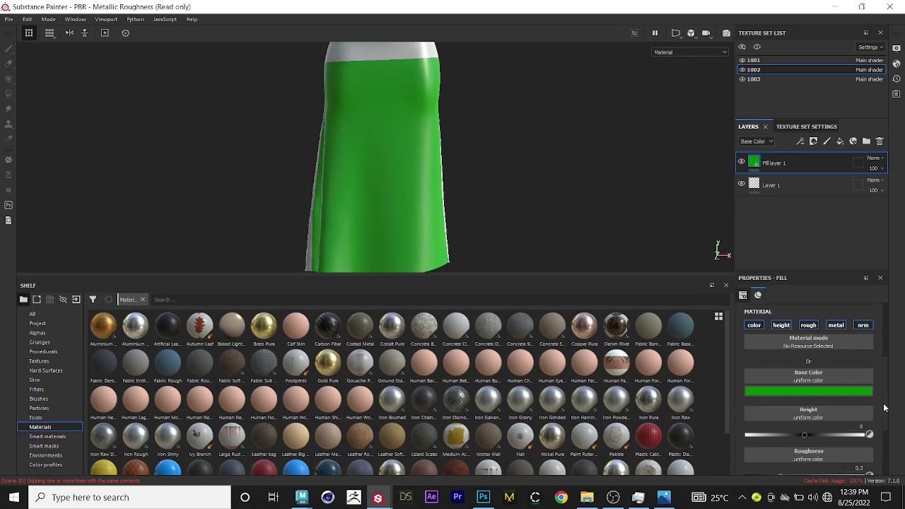
{"action": "scroll", "coordinate": [809, 434], "scroll_direction": "down", "scroll_amount": 3}
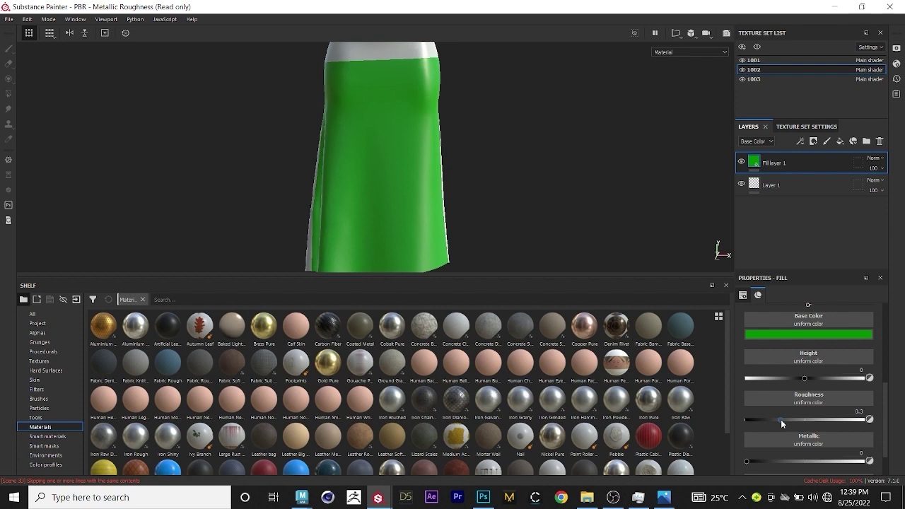
{"action": "left_click_drag", "start_coordinate": [780, 419], "coordinate": [856, 419]}
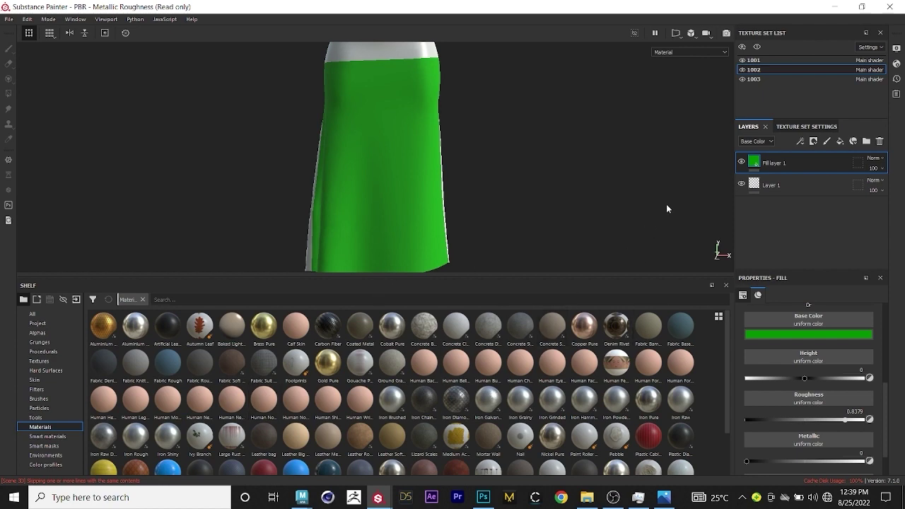
Apply the Fabric Suit Vintage material to texture set 1002 and disable its color channel
{"action": "left_click_drag", "start_coordinate": [259, 367], "coordinate": [376, 174]}
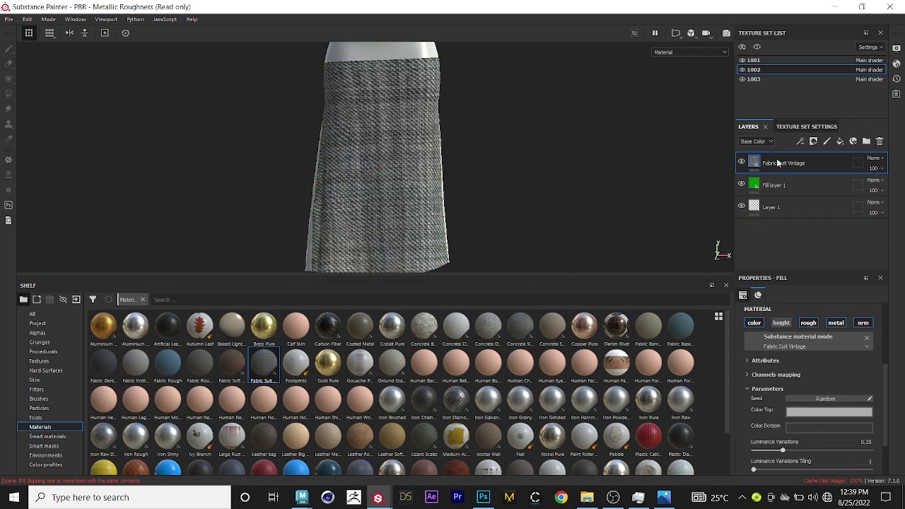
{"action": "scroll", "coordinate": [400, 125], "scroll_direction": "up", "scroll_amount": 2}
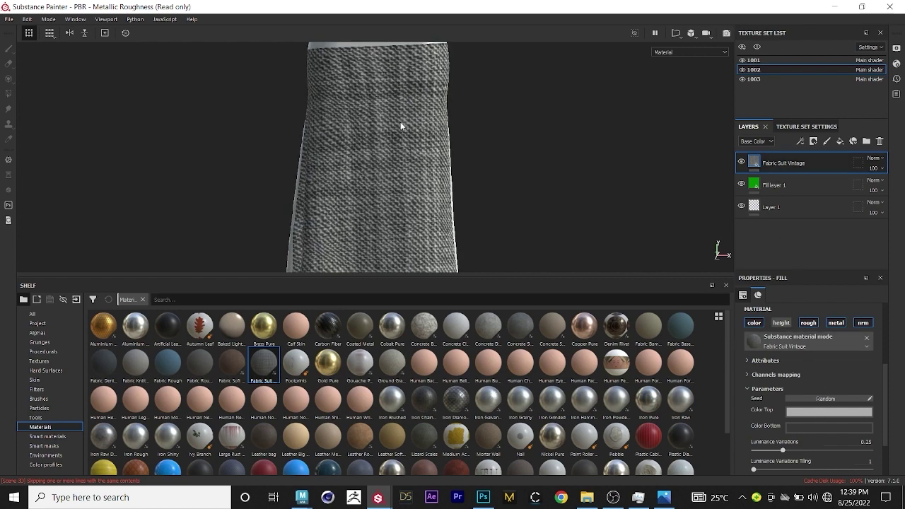
{"action": "scroll", "coordinate": [400, 125], "scroll_direction": "up", "scroll_amount": 2}
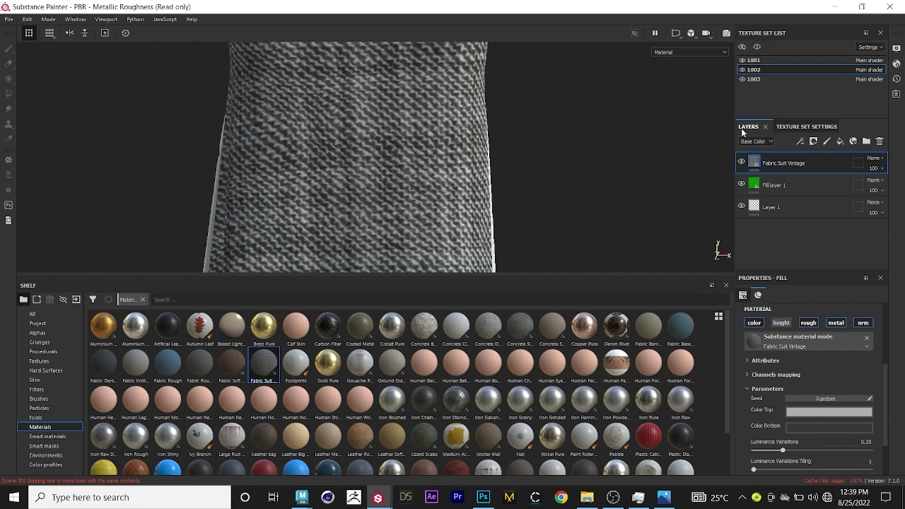
{"action": "left_click", "coordinate": [755, 323]}
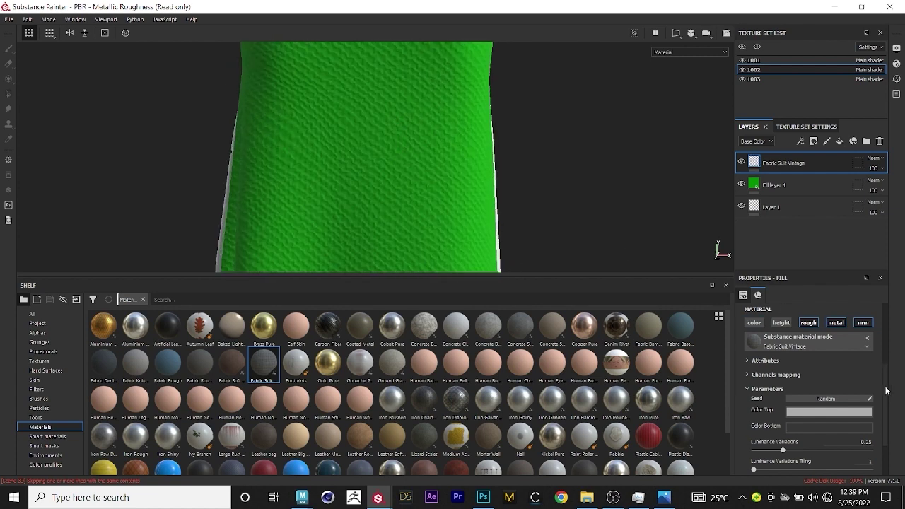
Increase the Fabric Suit Vintage pattern's Tile value and set the layer's UV scale to 1.92
{"action": "left_click_drag", "start_coordinate": [884, 389], "coordinate": [886, 414]}
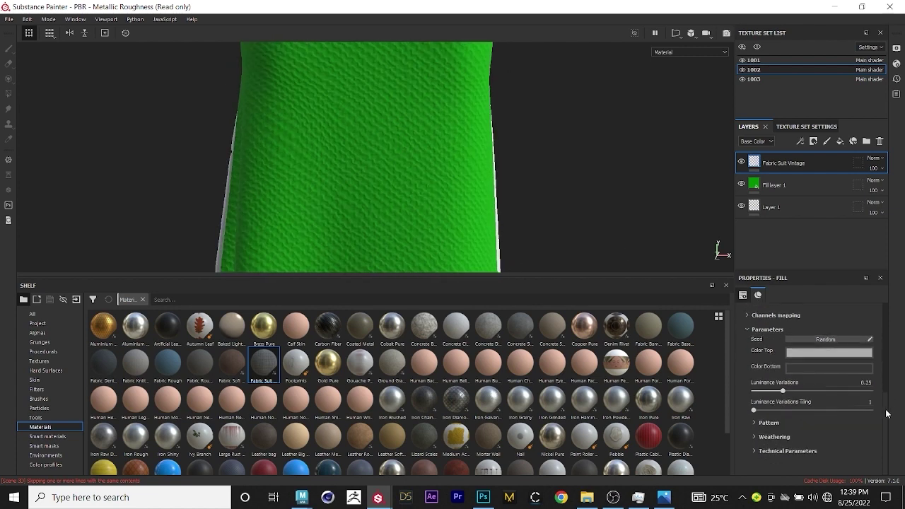
{"action": "left_click", "coordinate": [754, 422]}
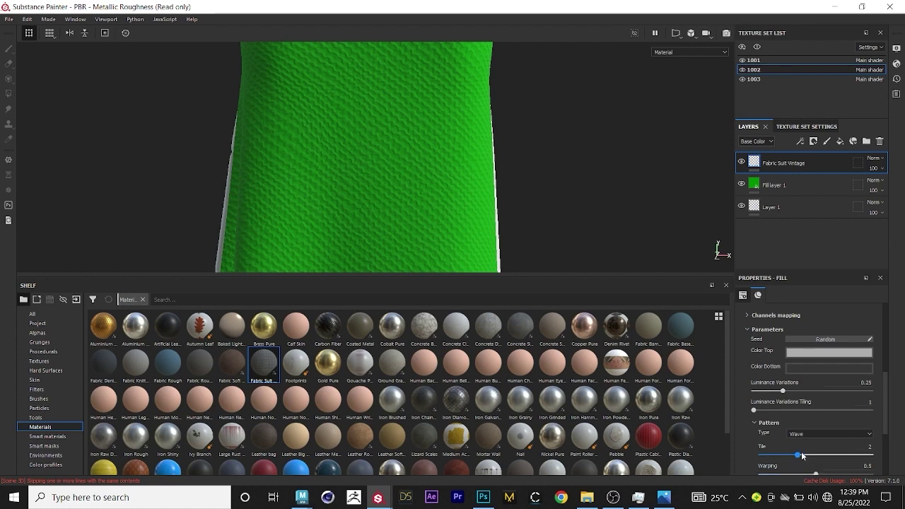
{"action": "left_click_drag", "start_coordinate": [799, 455], "coordinate": [870, 454]}
{"action": "left_click_drag", "start_coordinate": [885, 410], "coordinate": [886, 373]}
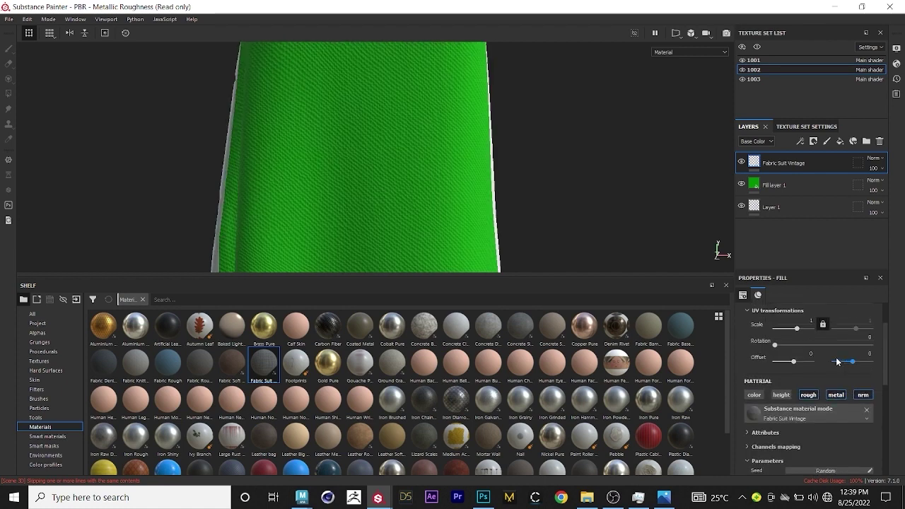
{"action": "left_click", "coordinate": [799, 329]}
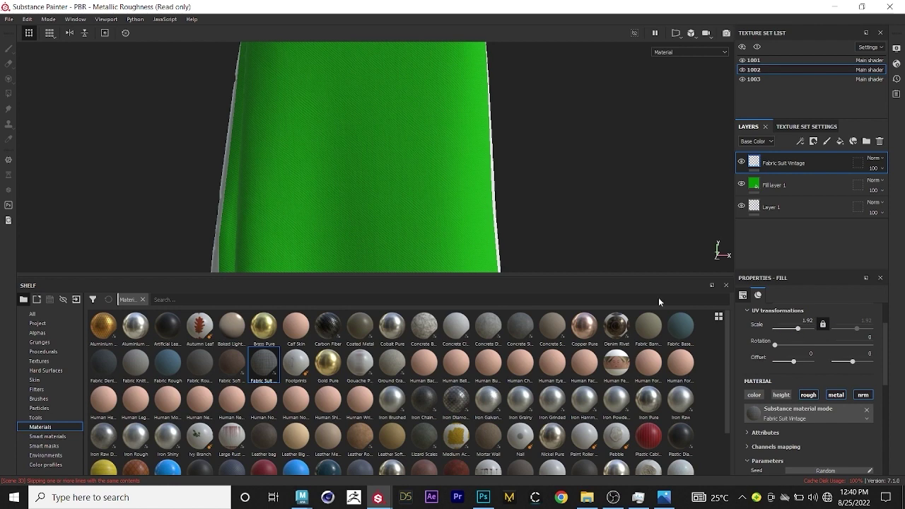
Examine the fabric weave on the green skirt up close and from a distance
{"action": "scroll", "coordinate": [392, 147], "scroll_direction": "down", "scroll_amount": 3}
{"action": "scroll", "coordinate": [393, 128], "scroll_direction": "up", "scroll_amount": 6}
{"action": "scroll", "coordinate": [396, 117], "scroll_direction": "up", "scroll_amount": 3}
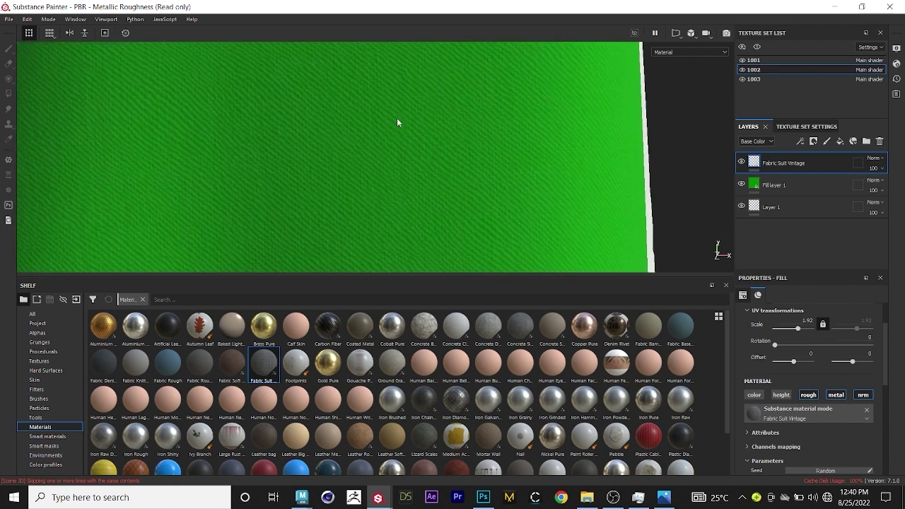
{"action": "scroll", "coordinate": [419, 139], "scroll_direction": "down", "scroll_amount": 5}
{"action": "scroll", "coordinate": [427, 158], "scroll_direction": "down", "scroll_amount": 3}
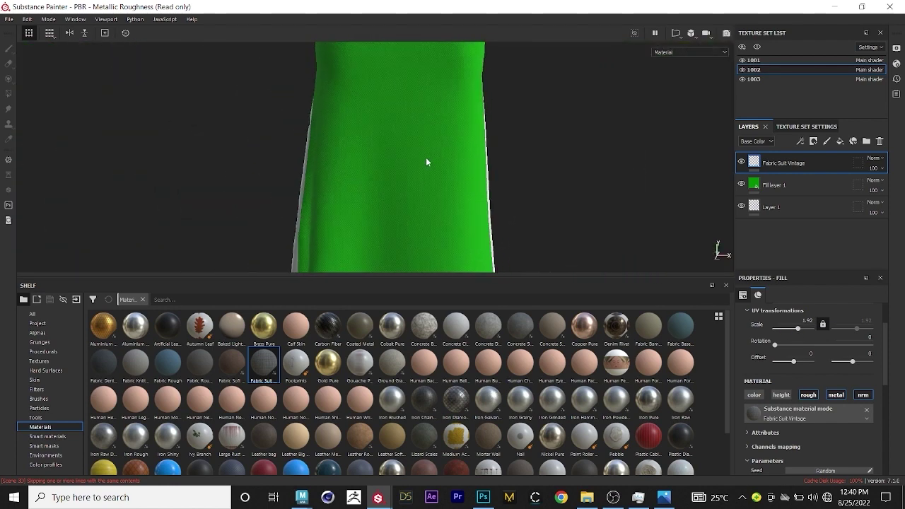
{"action": "scroll", "coordinate": [432, 106], "scroll_direction": "up", "scroll_amount": 4}
{"action": "scroll", "coordinate": [438, 121], "scroll_direction": "down", "scroll_amount": 2}
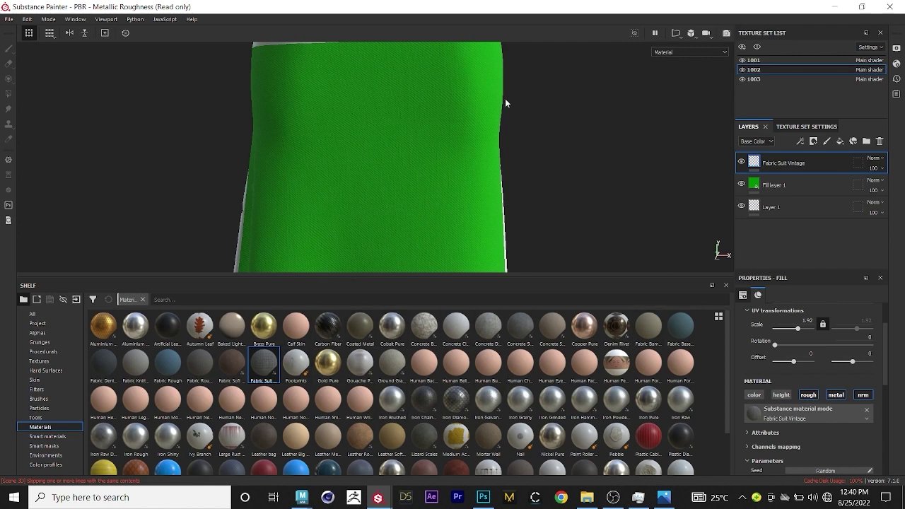
{"action": "left_click_drag", "start_coordinate": [414, 149], "coordinate": [434, 133], "text": "alt"}
{"action": "left_click_drag", "start_coordinate": [443, 206], "coordinate": [438, 205], "text": "alt"}
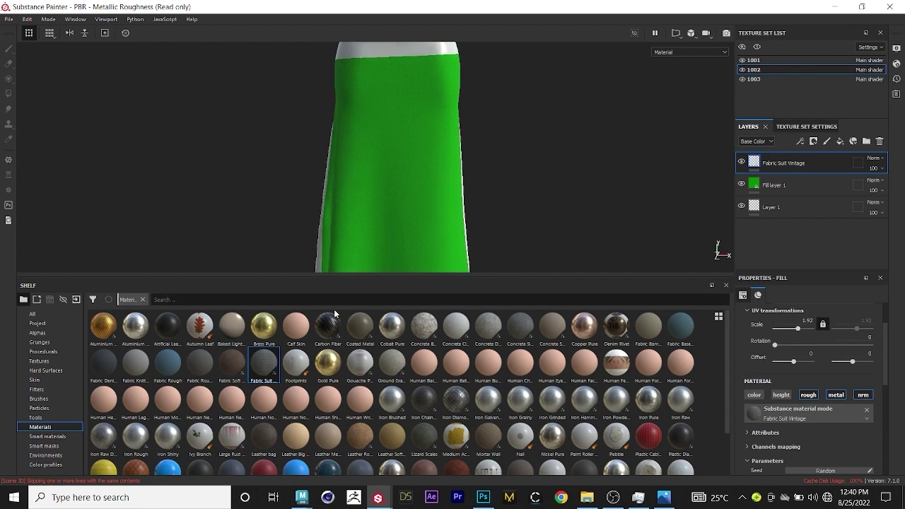
Add a Brass Pure material layer above the fabric on texture set 1002 and give it a black mask
{"action": "left_click_drag", "start_coordinate": [264, 325], "coordinate": [400, 173]}
{"action": "scroll", "coordinate": [413, 134], "scroll_direction": "up", "scroll_amount": 5}
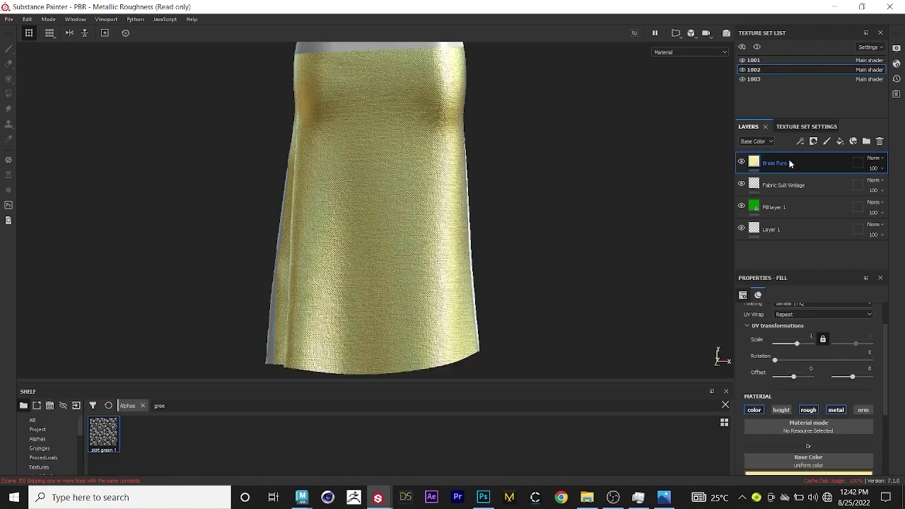
{"action": "right_click", "coordinate": [789, 164]}
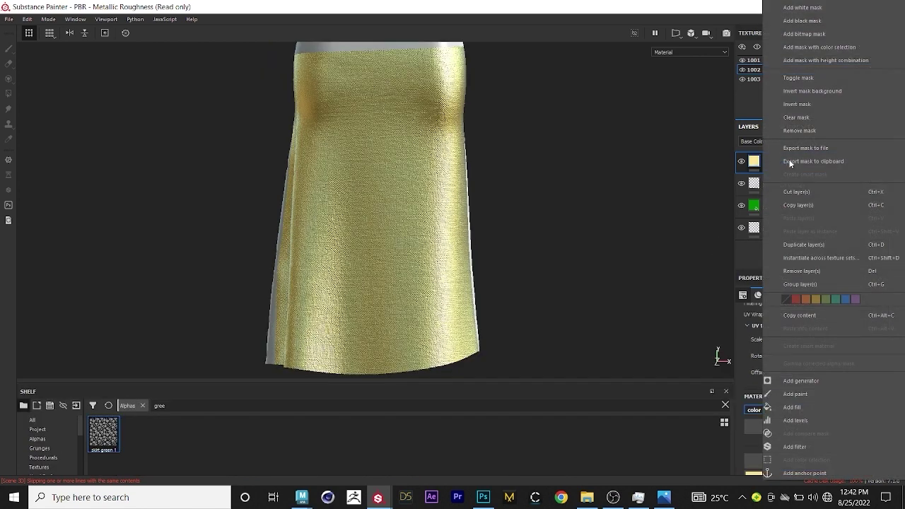
{"action": "left_click", "coordinate": [843, 24]}
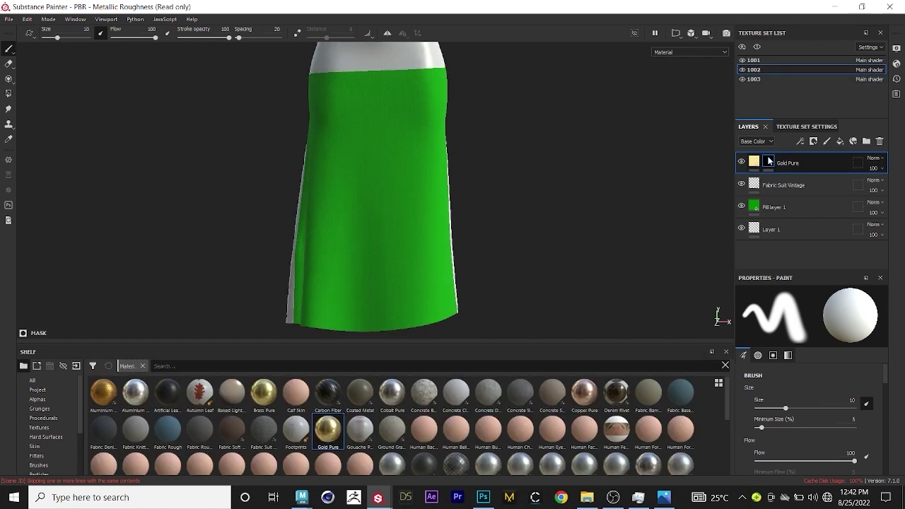
Add a fill to the Gold Pure layer's mask and assign the skirt green 1 alpha as its grayscale
{"action": "right_click", "coordinate": [784, 161]}
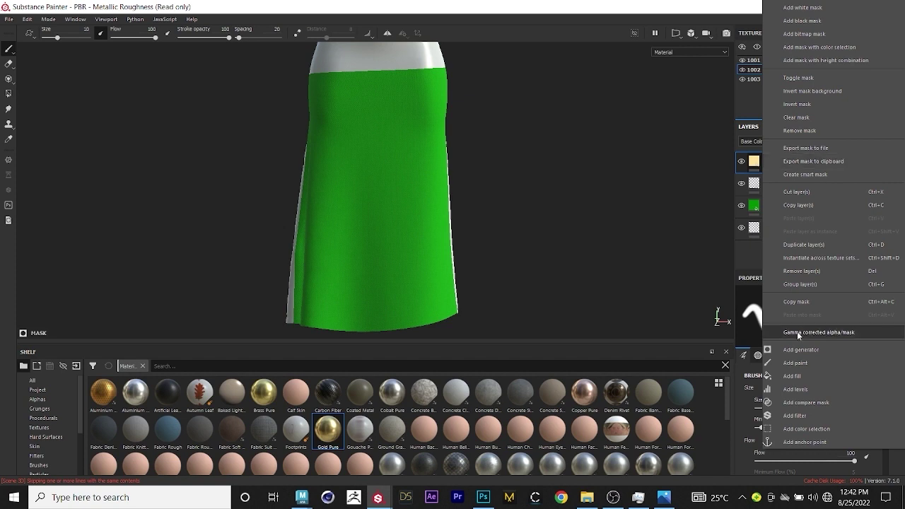
{"action": "left_click", "coordinate": [798, 374]}
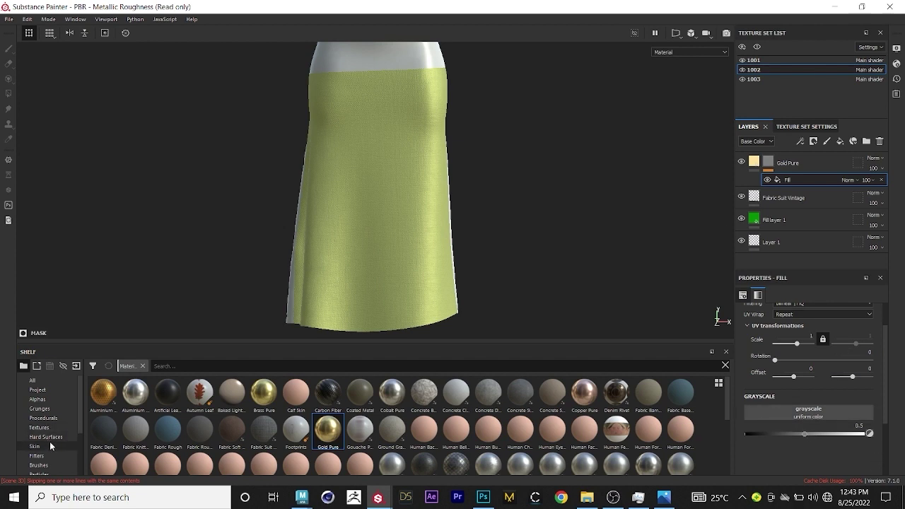
{"action": "left_click", "coordinate": [37, 398]}
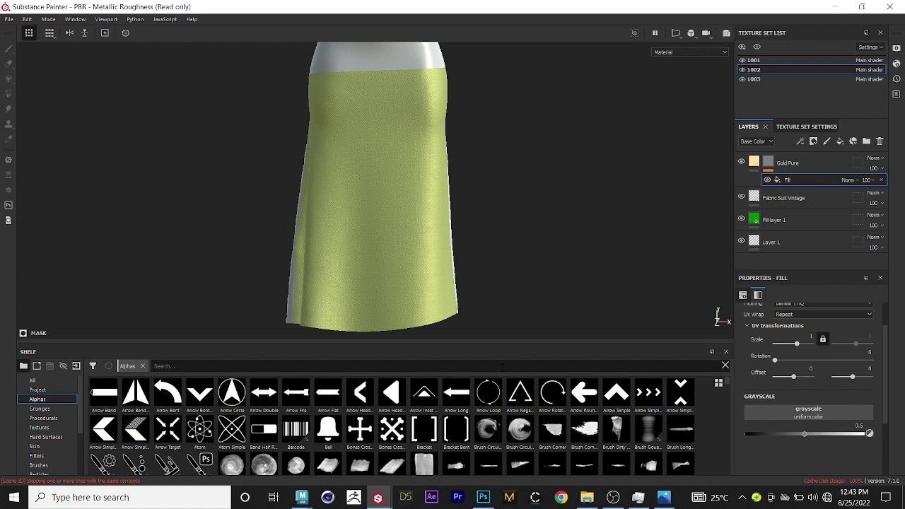
{"action": "type", "text": "gree"}
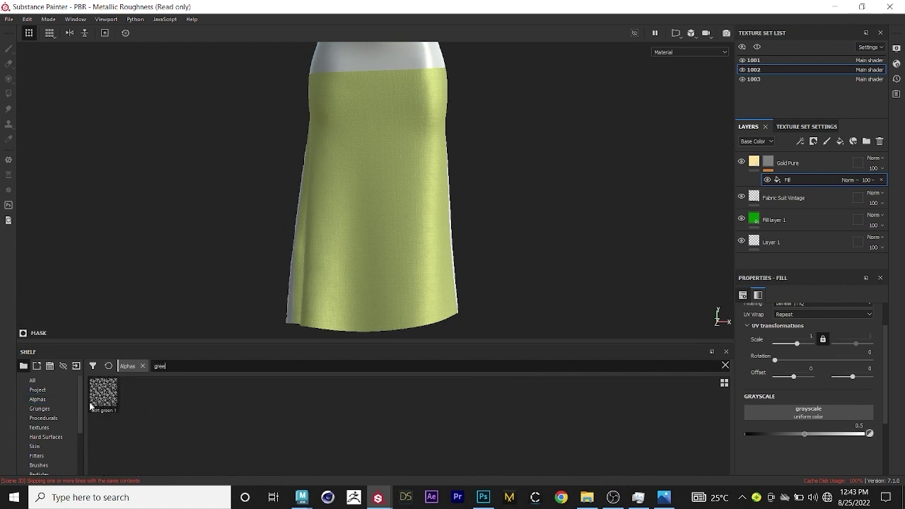
{"action": "left_click_drag", "start_coordinate": [91, 406], "coordinate": [764, 415]}
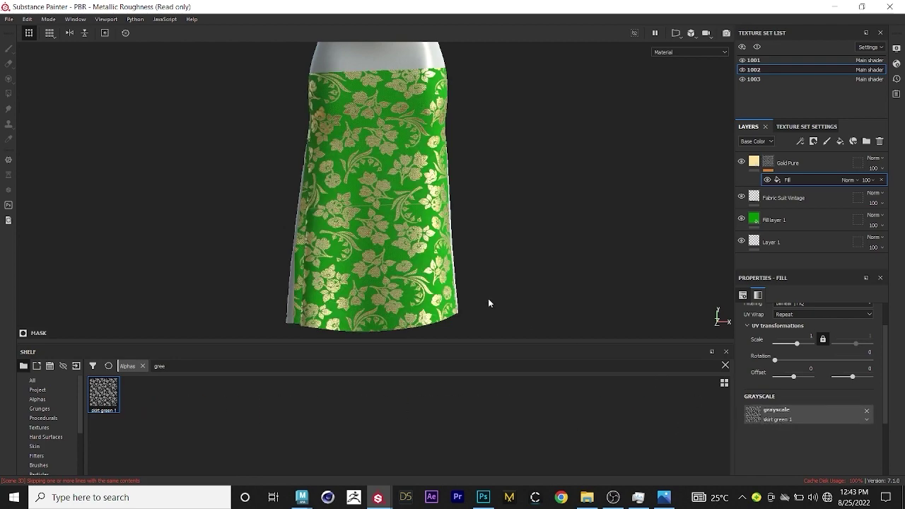
Set the UV scale of the Gold Pure mask fill to 0.95
{"action": "scroll", "coordinate": [391, 154], "scroll_direction": "up", "scroll_amount": 5}
{"action": "scroll", "coordinate": [392, 109], "scroll_direction": "up", "scroll_amount": 3}
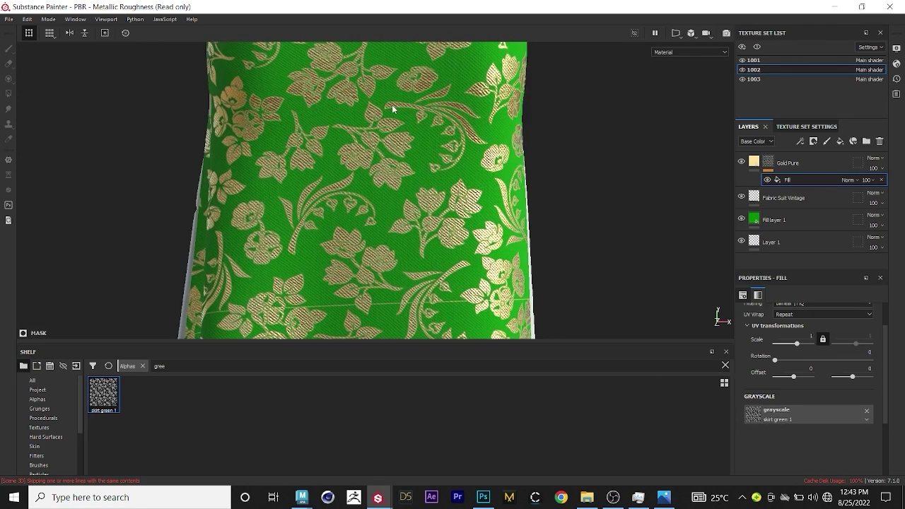
{"action": "scroll", "coordinate": [414, 178], "scroll_direction": "down", "scroll_amount": 5}
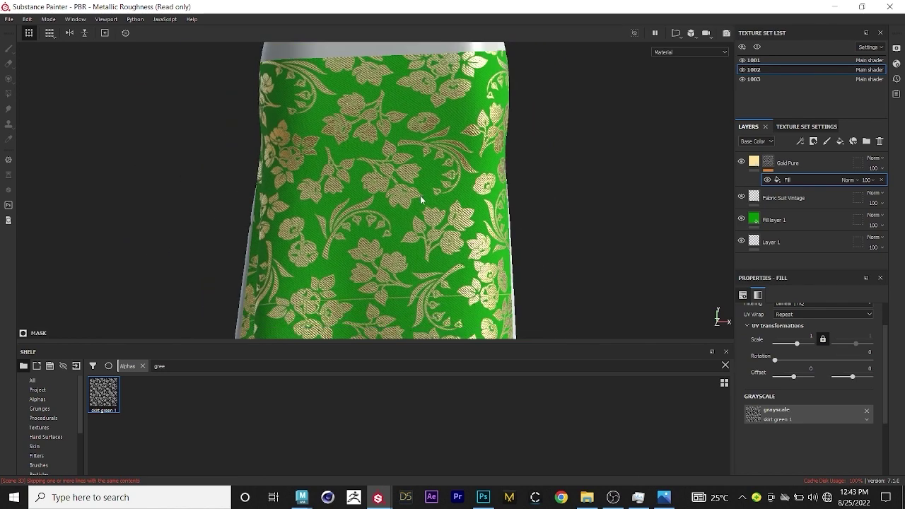
{"action": "scroll", "coordinate": [432, 234], "scroll_direction": "down", "scroll_amount": 4}
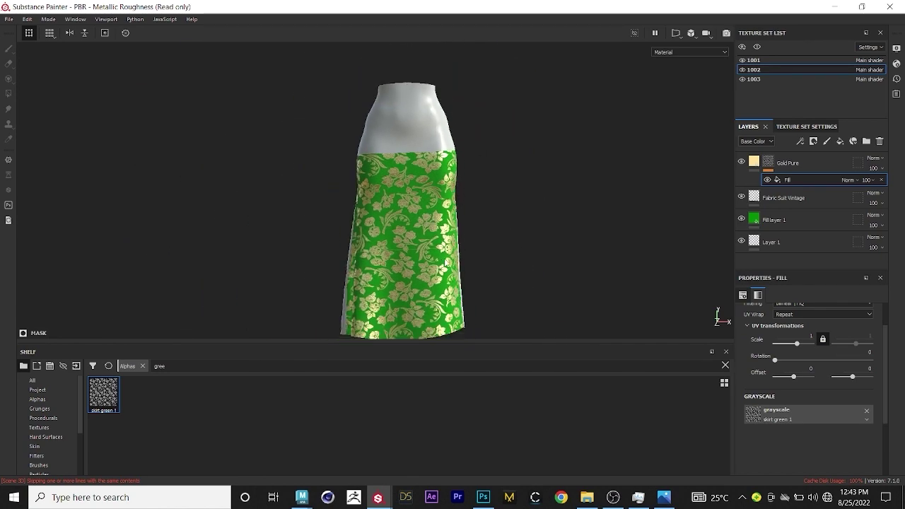
{"action": "scroll", "coordinate": [444, 271], "scroll_direction": "up", "scroll_amount": 3}
{"action": "middle_click_drag", "start_coordinate": [440, 276], "coordinate": [387, 241], "text": "alt"}
{"action": "scroll", "coordinate": [388, 242], "scroll_direction": "up", "scroll_amount": 1}
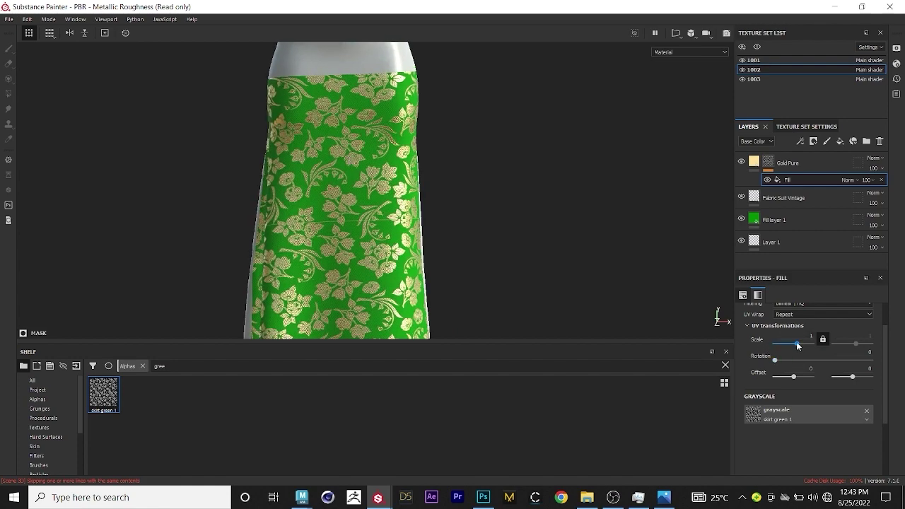
{"action": "left_click_drag", "start_coordinate": [796, 344], "coordinate": [796, 340]}
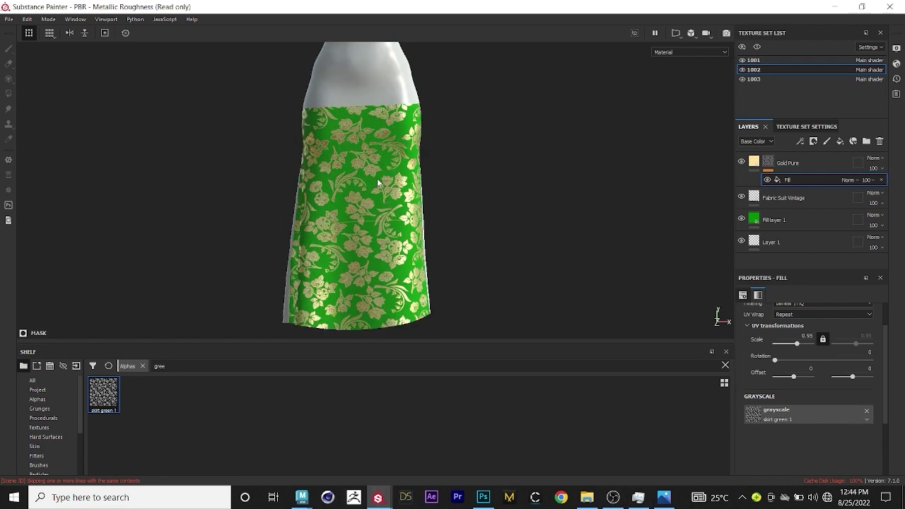
{"action": "scroll", "coordinate": [380, 187], "scroll_direction": "up", "scroll_amount": 1}
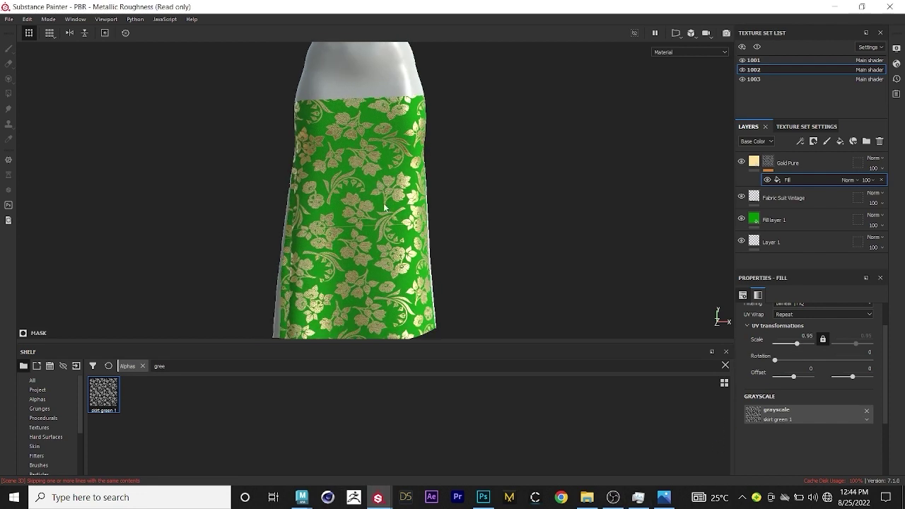
Copy the Gold Pure, Fabric Suit Vintage and green fill layers from texture set 1002 into sets 1003 and 1001
{"action": "left_click_drag", "start_coordinate": [384, 206], "coordinate": [295, 196], "text": "alt"}
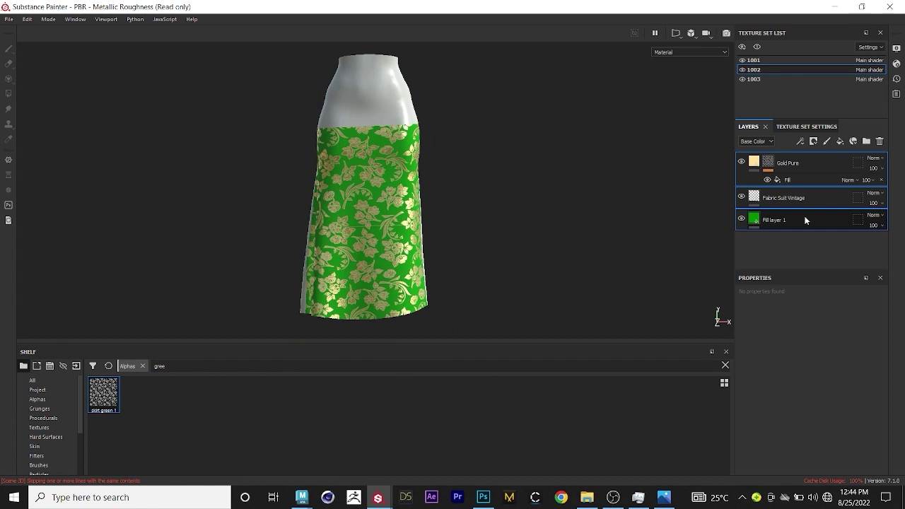
{"action": "left_click", "coordinate": [776, 79]}
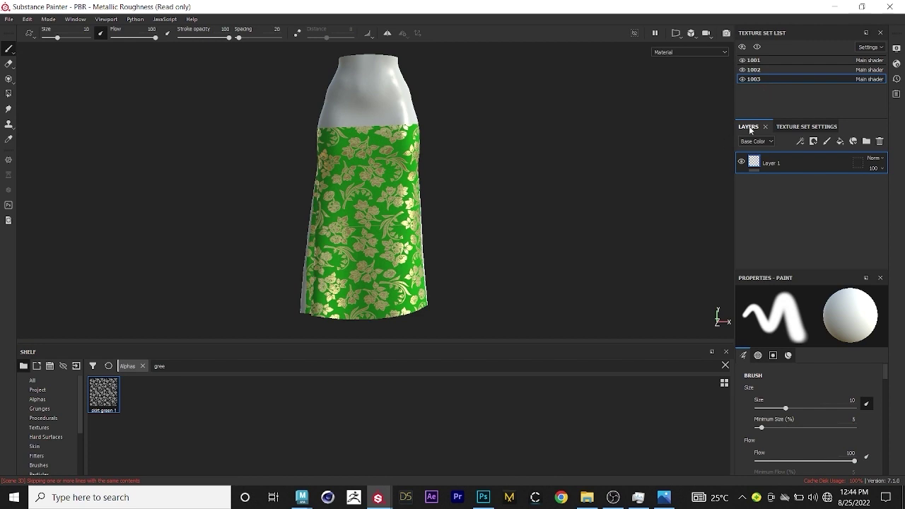
{"action": "key", "text": "ctrl+v"}
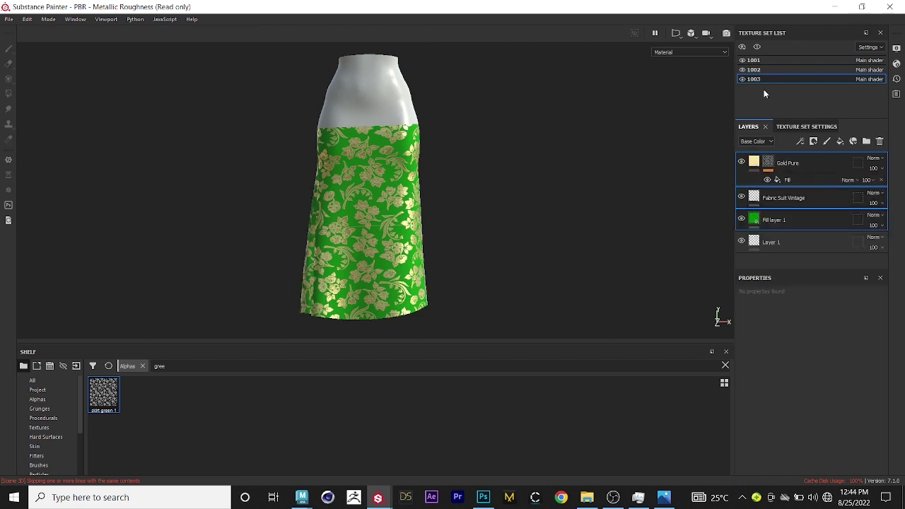
{"action": "left_click", "coordinate": [771, 60]}
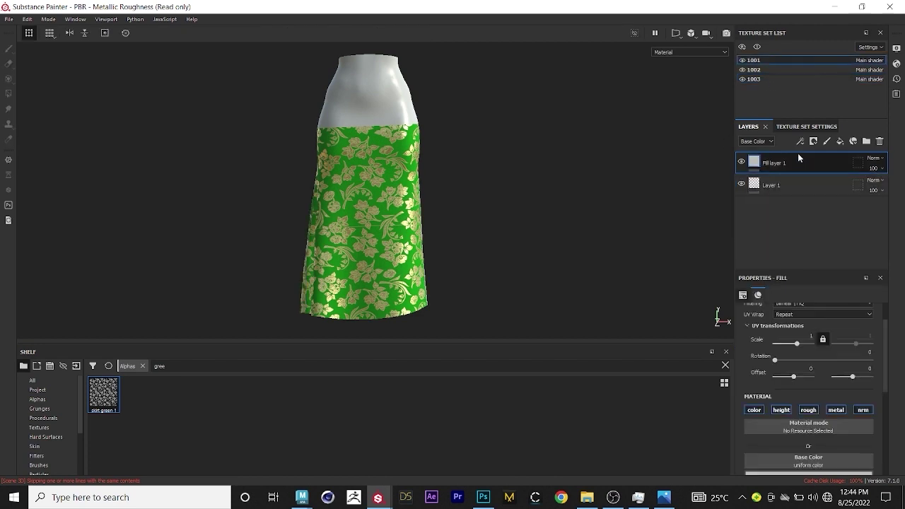
{"action": "key", "text": "ctrl+v"}
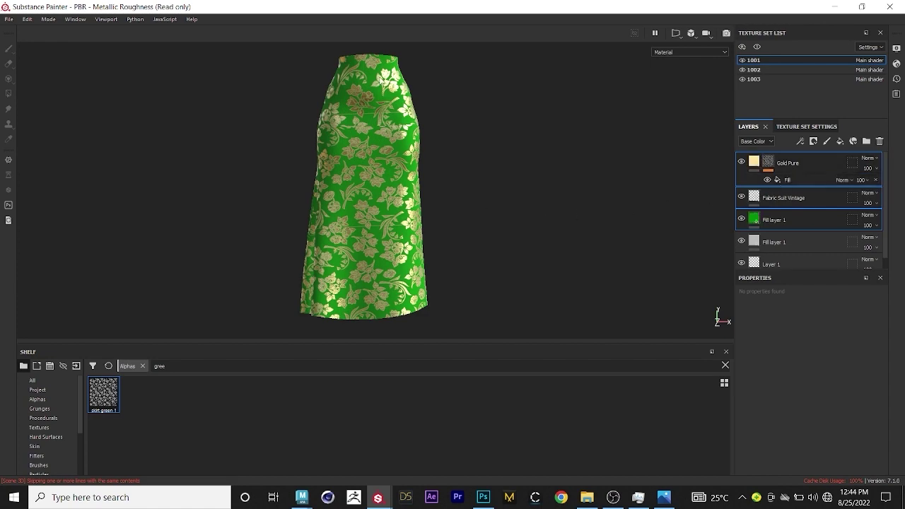
Examine the gold floral pattern on the whole skirt, including in the rendering view from close up and another angle
{"action": "scroll", "coordinate": [380, 79], "scroll_direction": "up", "scroll_amount": 5}
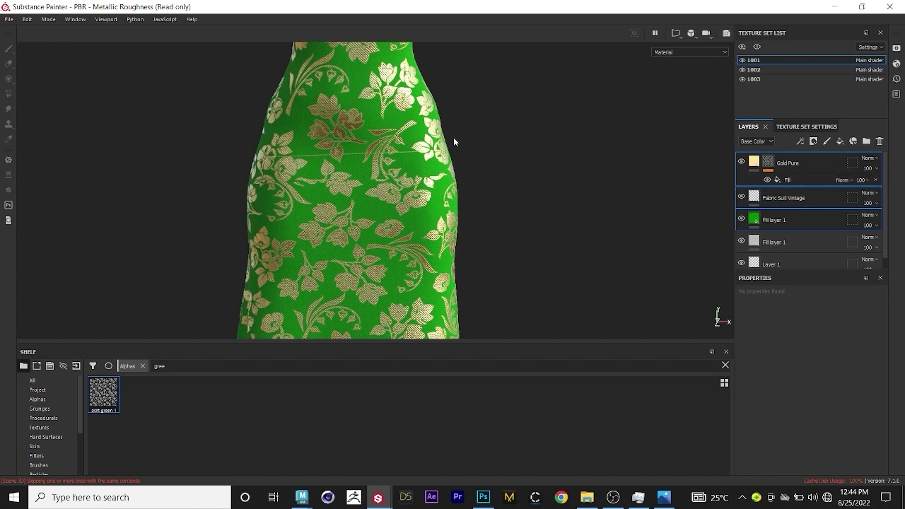
{"action": "scroll", "coordinate": [453, 138], "scroll_direction": "down", "scroll_amount": 5}
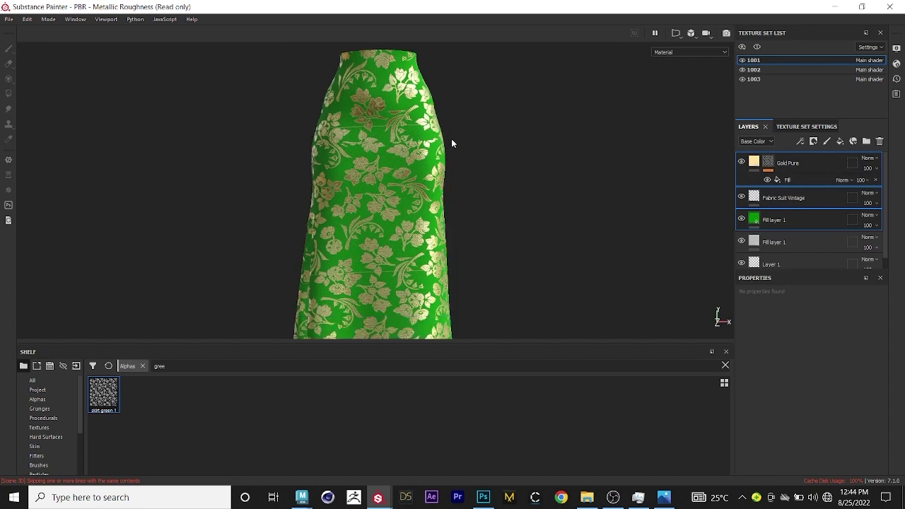
{"action": "left_click", "coordinate": [726, 33]}
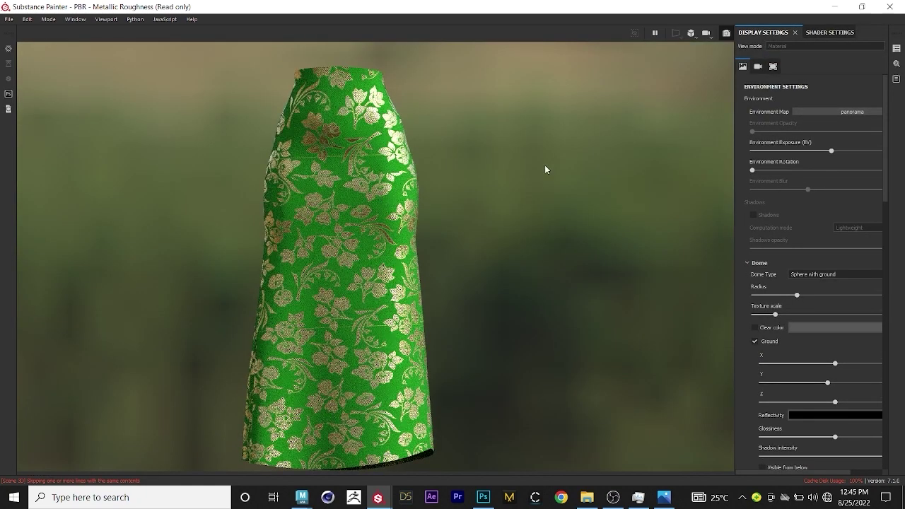
{"action": "scroll", "coordinate": [323, 145], "scroll_direction": "up", "scroll_amount": 5}
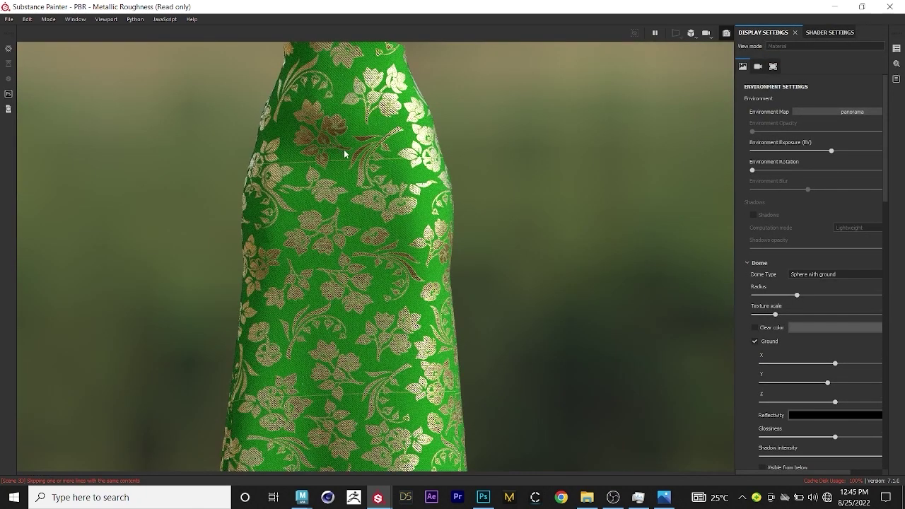
{"action": "scroll", "coordinate": [344, 149], "scroll_direction": "down", "scroll_amount": 2}
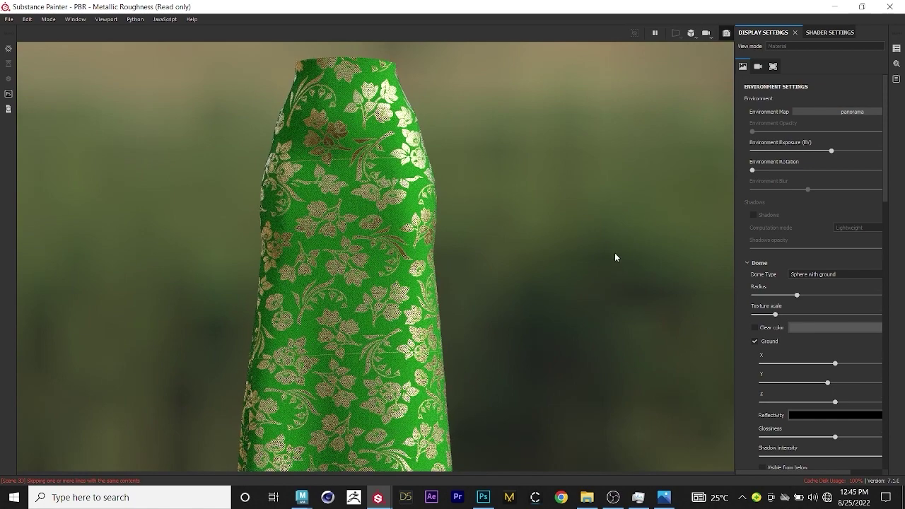
{"action": "left_click_drag", "start_coordinate": [614, 254], "coordinate": [422, 252], "text": "alt"}
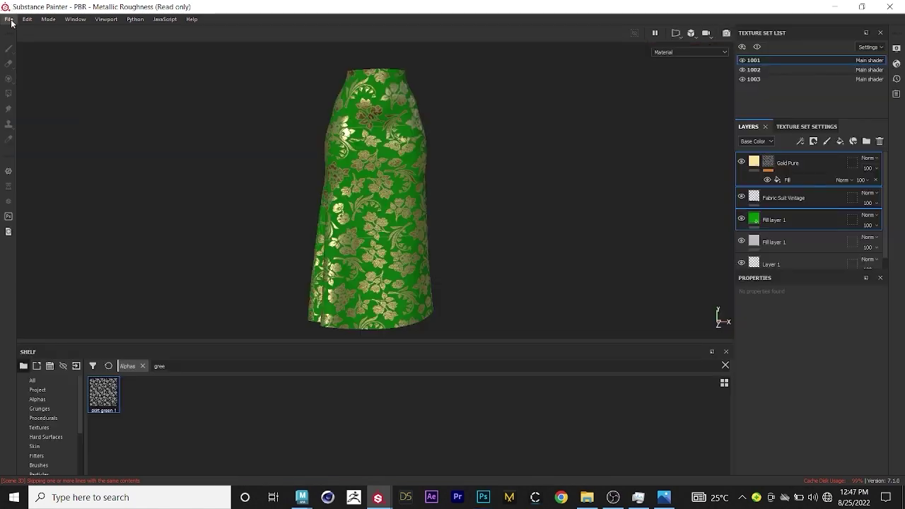
Open the texture export settings and choose Arnold (AiStandard) as the output template
{"action": "left_click", "coordinate": [10, 19]}
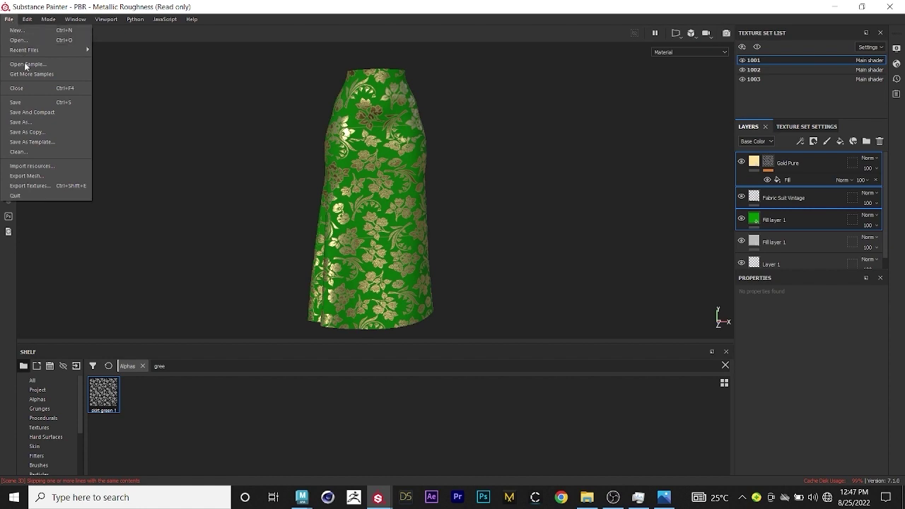
{"action": "left_click", "coordinate": [49, 186]}
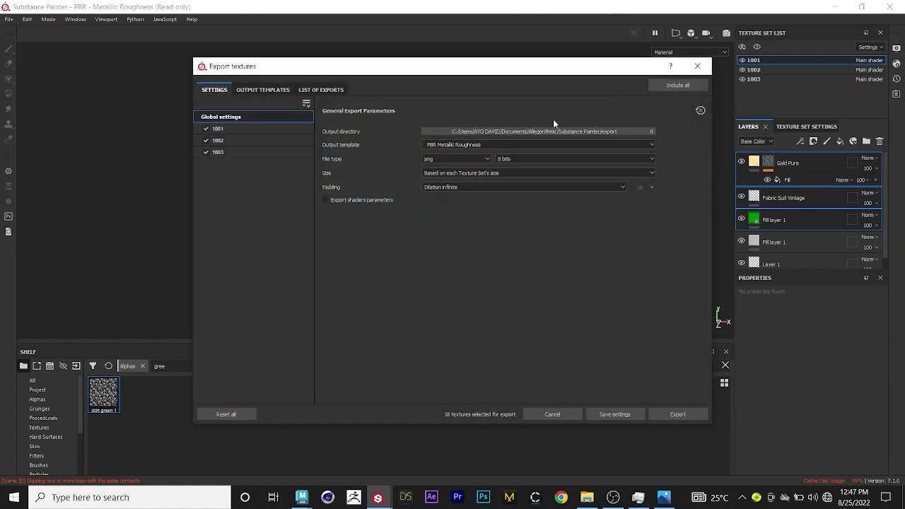
{"action": "left_click", "coordinate": [525, 144]}
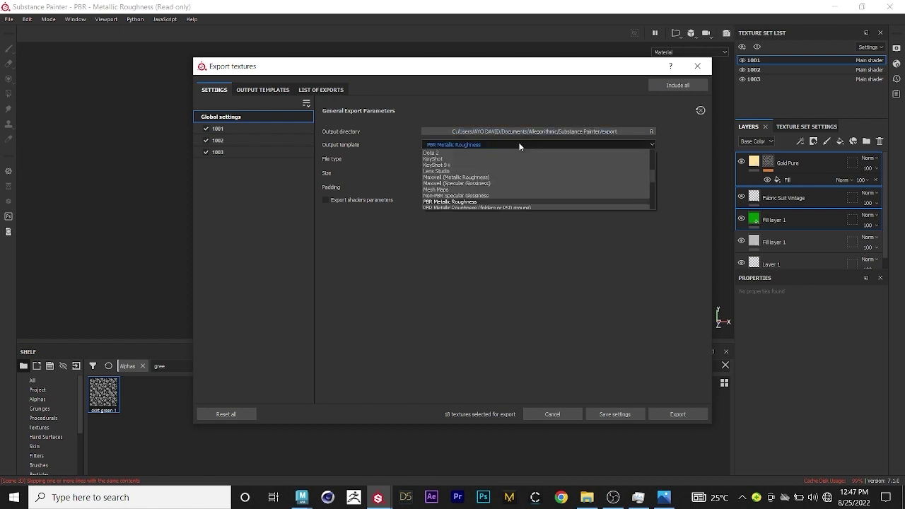
{"action": "scroll", "coordinate": [507, 183], "scroll_direction": "down", "scroll_amount": 7}
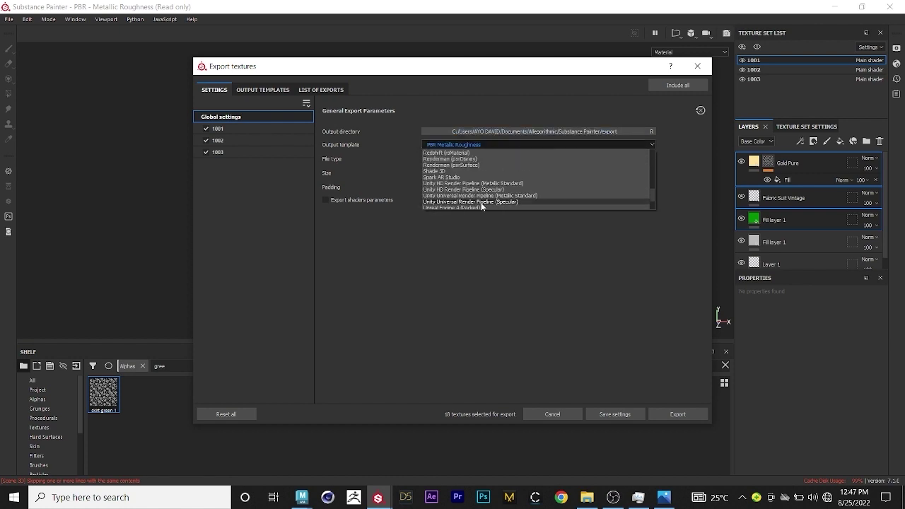
{"action": "scroll", "coordinate": [466, 205], "scroll_direction": "down", "scroll_amount": 5}
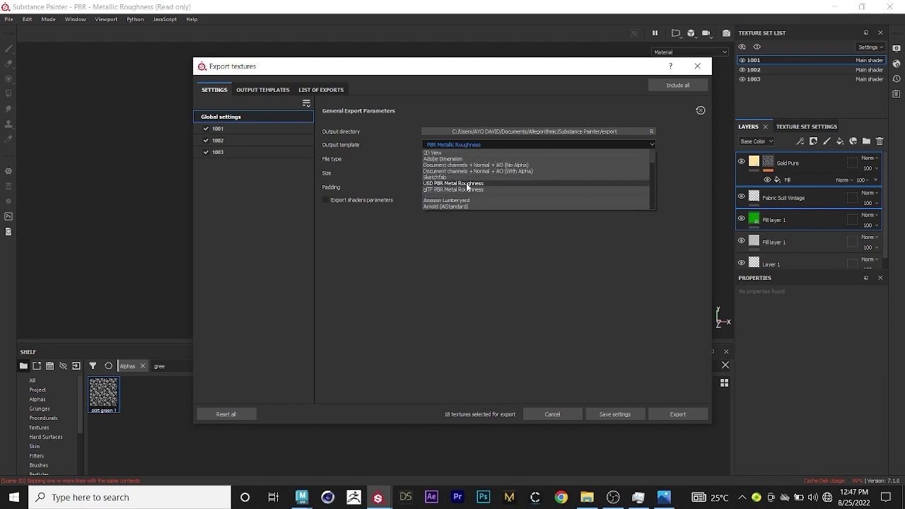
{"action": "left_click", "coordinate": [453, 204]}
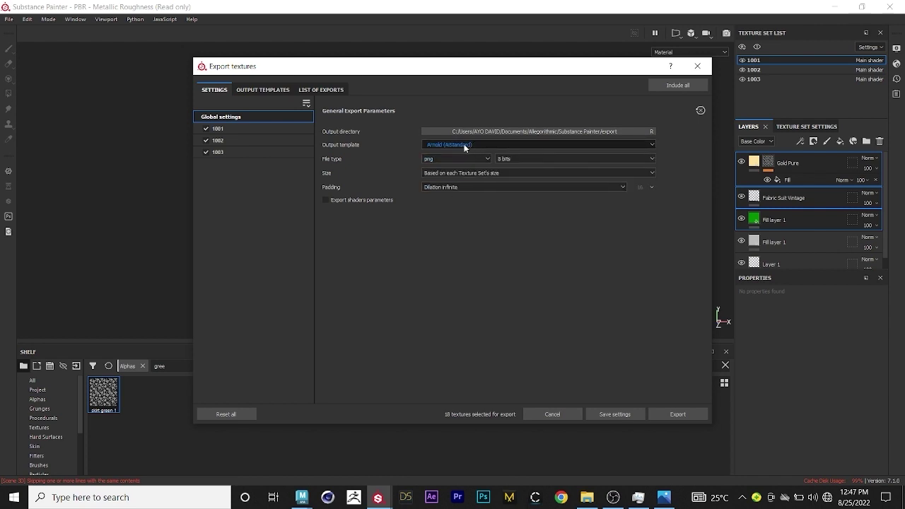
Set the export file type to jpeg at 8 bits and the padding to Dilation infinite
{"action": "left_click", "coordinate": [471, 157]}
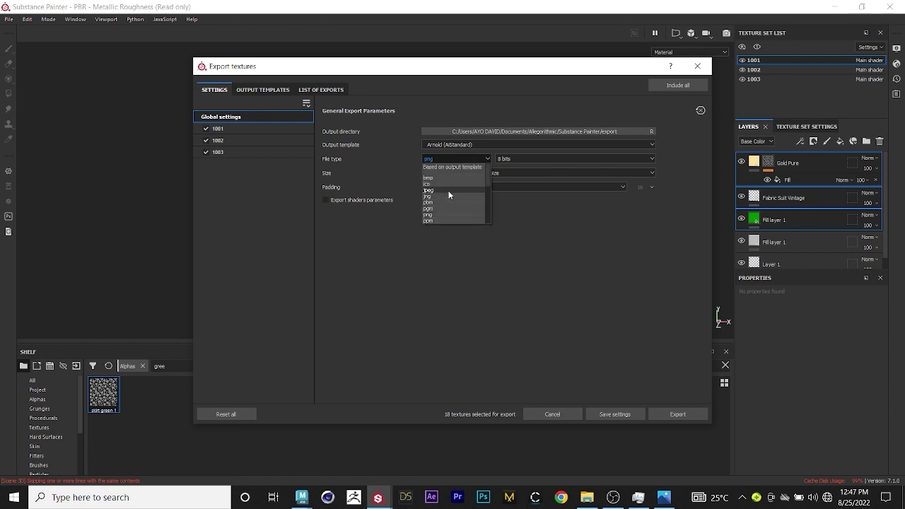
{"action": "left_click", "coordinate": [448, 191]}
{"action": "left_click", "coordinate": [453, 159]}
{"action": "left_click", "coordinate": [442, 190]}
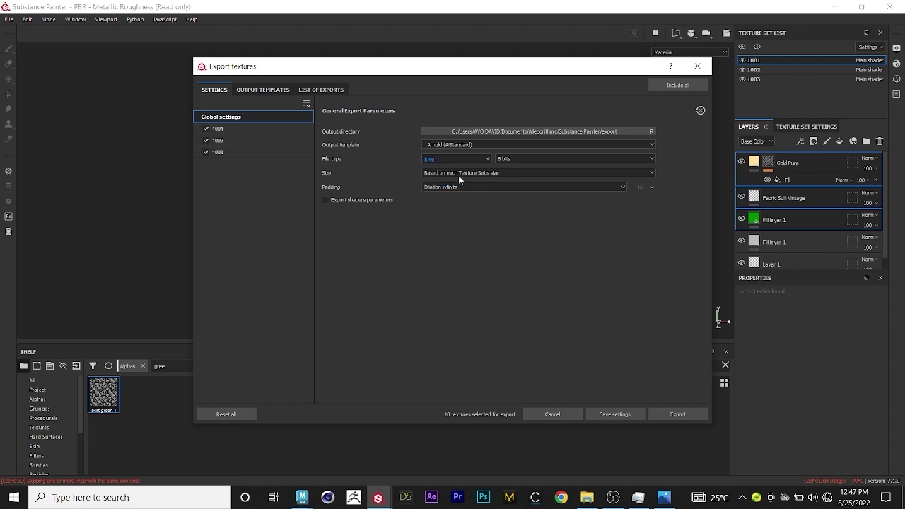
{"action": "left_click", "coordinate": [507, 158]}
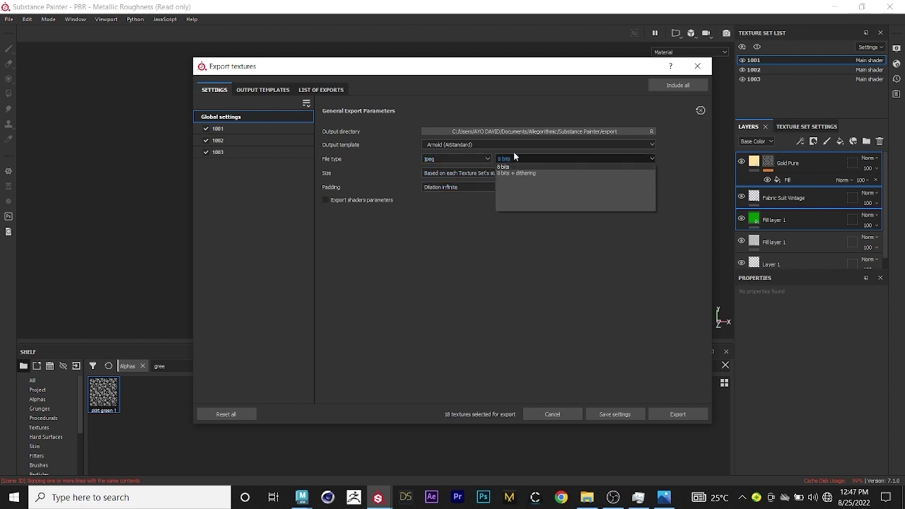
{"action": "left_click", "coordinate": [490, 235]}
{"action": "left_click", "coordinate": [464, 187]}
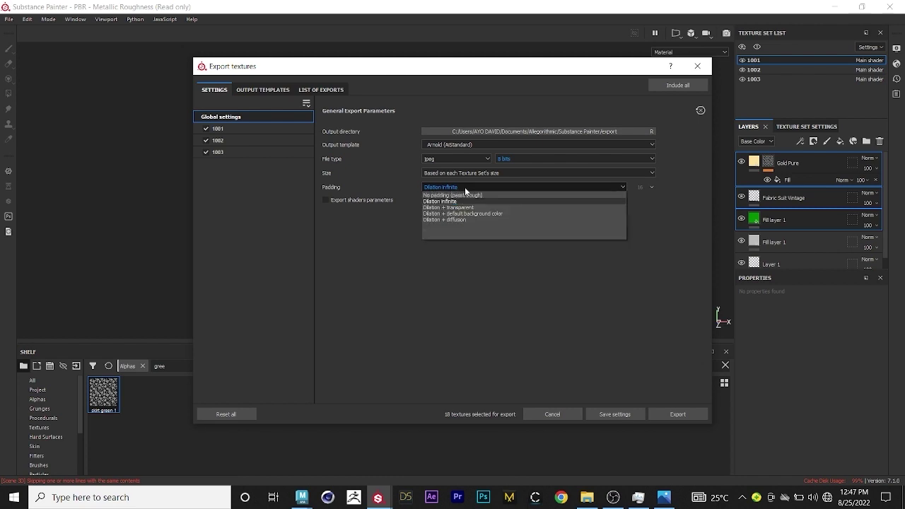
{"action": "left_click", "coordinate": [463, 202]}
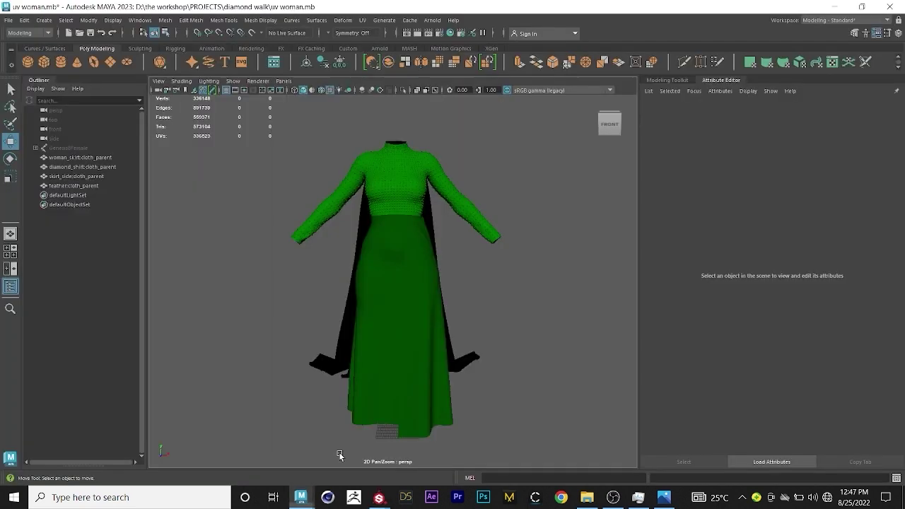
Connect the image file skirt obj for sub_1001_BaseColor.png from the gown texture folder to the base color of the skirt's skirt_texture material
{"action": "scroll", "coordinate": [439, 313], "scroll_direction": "up", "scroll_amount": 2}
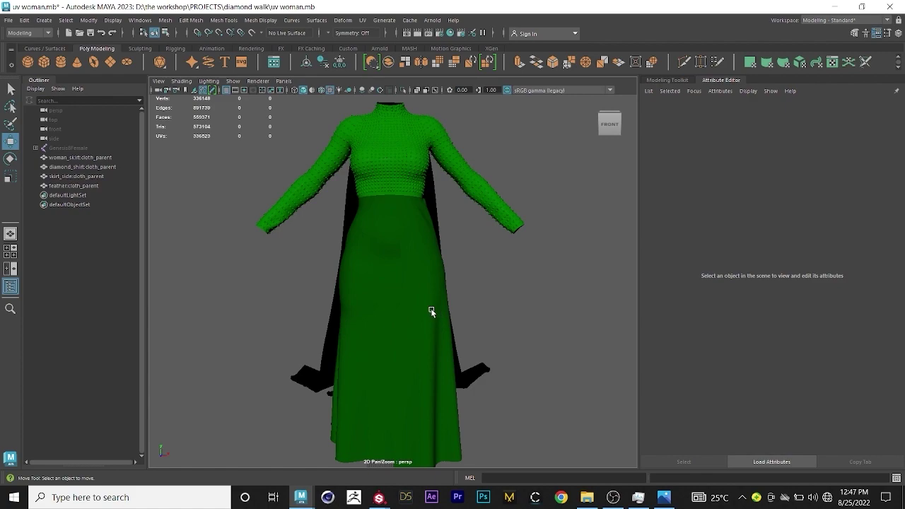
{"action": "left_click", "coordinate": [383, 248]}
{"action": "scroll", "coordinate": [357, 276], "scroll_direction": "up", "scroll_amount": 2}
{"action": "mouse_move", "coordinate": [358, 271]}
{"action": "left_mouse_down", "text": "alt"}
{"action": "mouse_move", "coordinate": [489, 270]}
{"action": "mouse_move", "coordinate": [376, 282]}
{"action": "mouse_move", "coordinate": [358, 271]}
{"action": "mouse_move", "coordinate": [374, 275]}
{"action": "left_mouse_up", "text": "alt"}
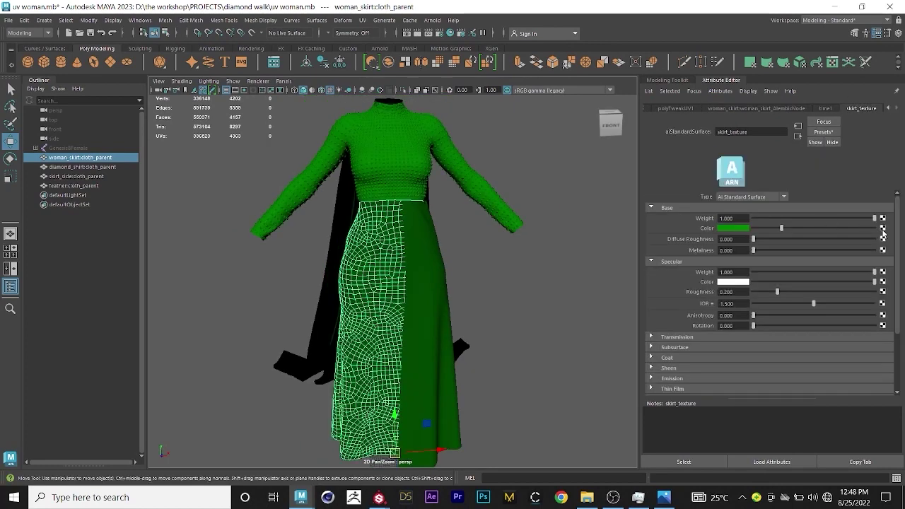
{"action": "left_click", "coordinate": [882, 228]}
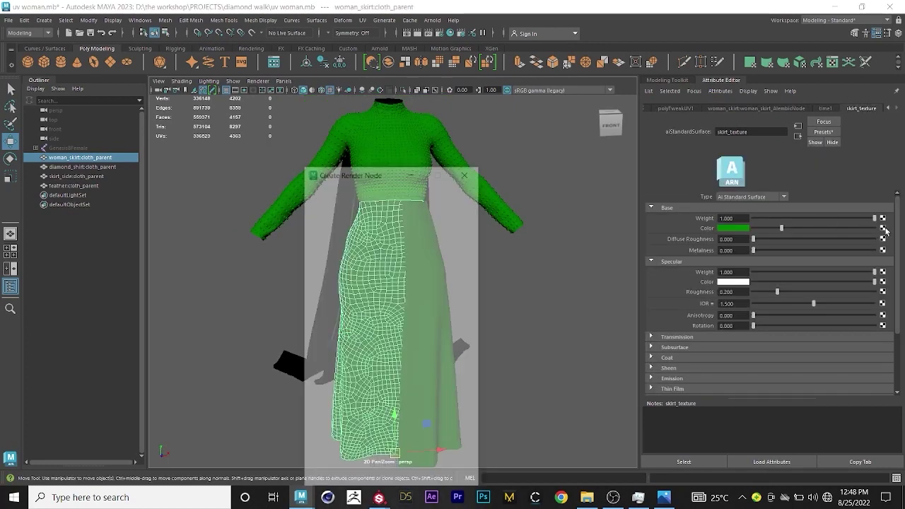
{"action": "left_click", "coordinate": [387, 253]}
{"action": "left_click", "coordinate": [883, 236]}
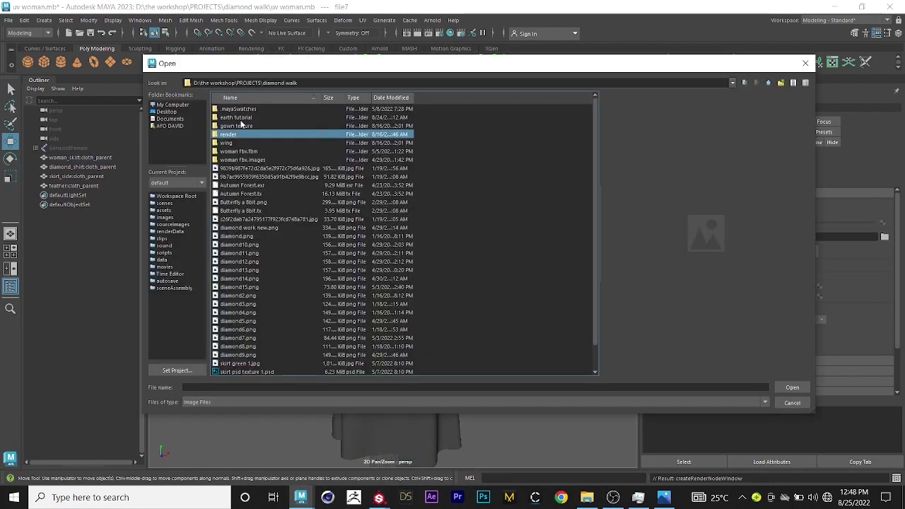
{"action": "double_click", "coordinate": [240, 125]}
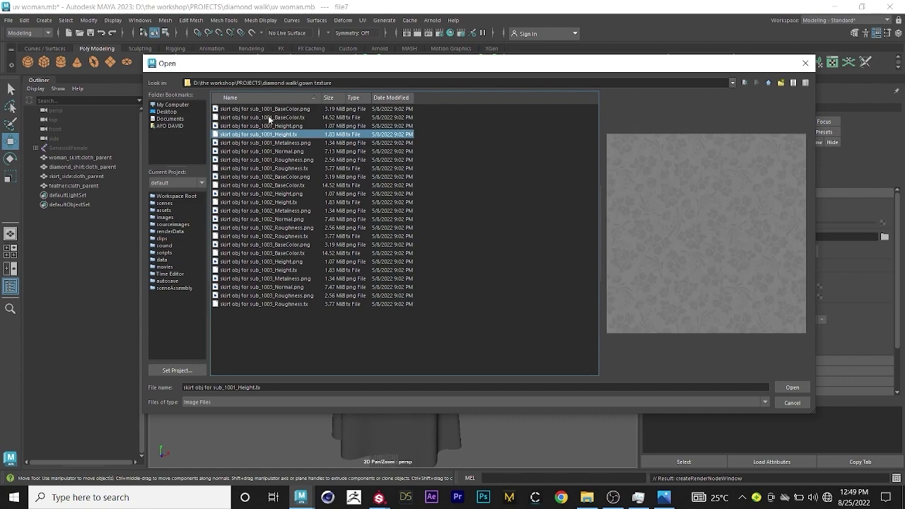
{"action": "left_click", "coordinate": [791, 387]}
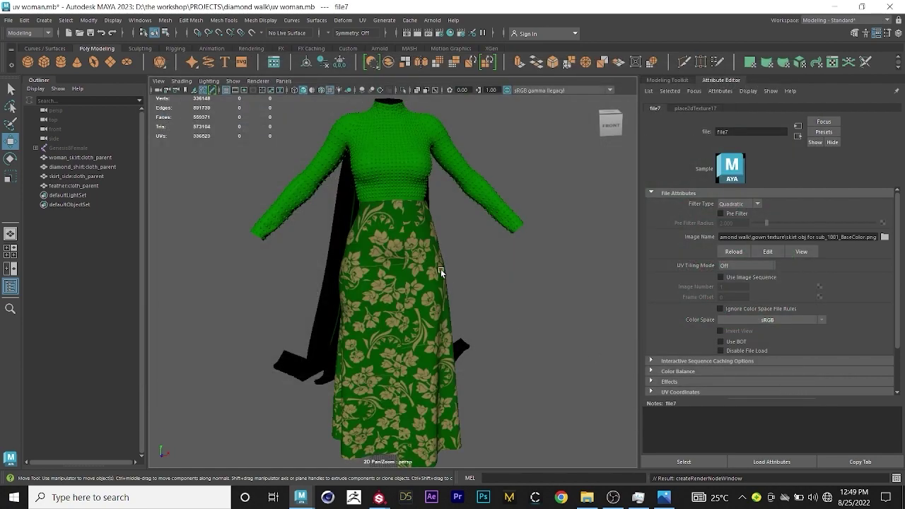
Assign a new aiStandardSurface material to the skirt's side piece
{"action": "scroll", "coordinate": [421, 307], "scroll_direction": "up", "scroll_amount": 3}
{"action": "scroll", "coordinate": [417, 300], "scroll_direction": "up", "scroll_amount": 2}
{"action": "scroll", "coordinate": [445, 300], "scroll_direction": "down", "scroll_amount": 4}
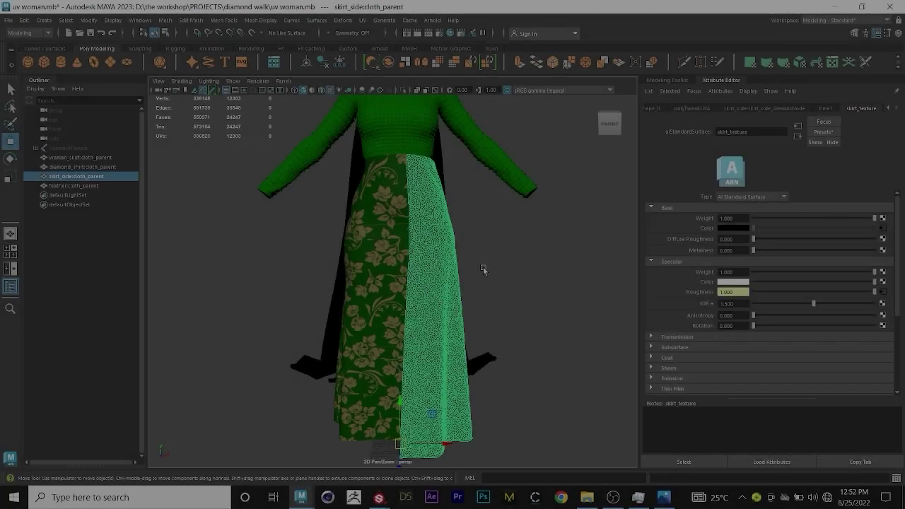
{"action": "mouse_move", "coordinate": [451, 216]}
{"action": "right_mouse_down"}
{"action": "mouse_move", "coordinate": [439, 323]}
{"action": "mouse_move", "coordinate": [444, 459]}
{"action": "right_mouse_up"}
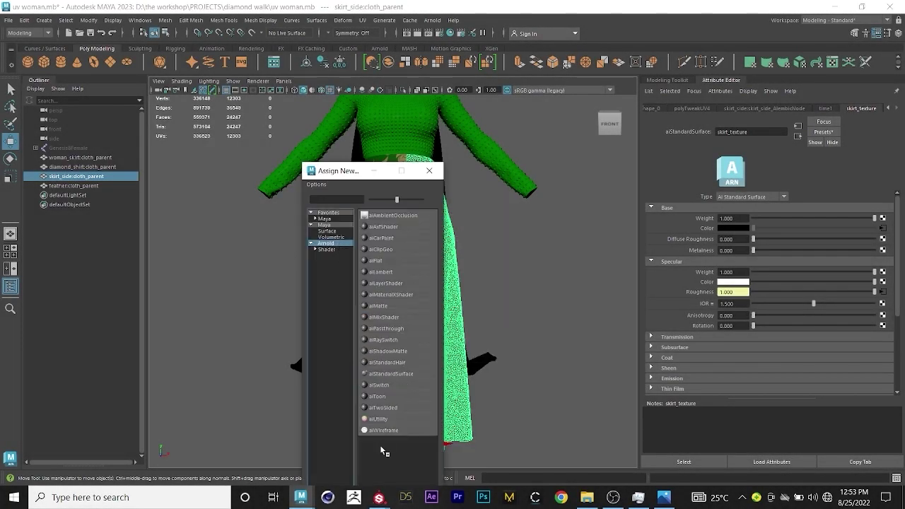
{"action": "left_click", "coordinate": [407, 375]}
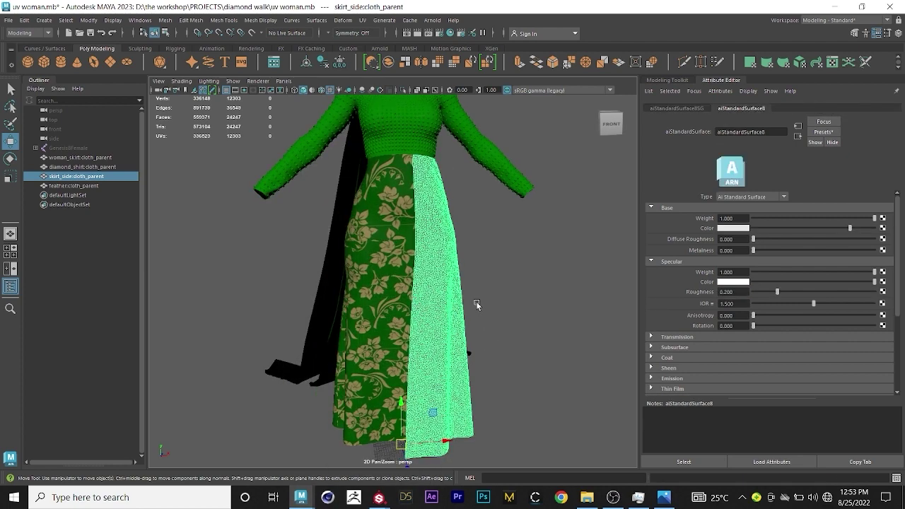
Set the base color of the side piece's new material to green
{"action": "left_click", "coordinate": [728, 227]}
{"action": "left_click", "coordinate": [695, 221]}
{"action": "left_click", "coordinate": [493, 297]}
{"action": "left_click", "coordinate": [421, 308]}
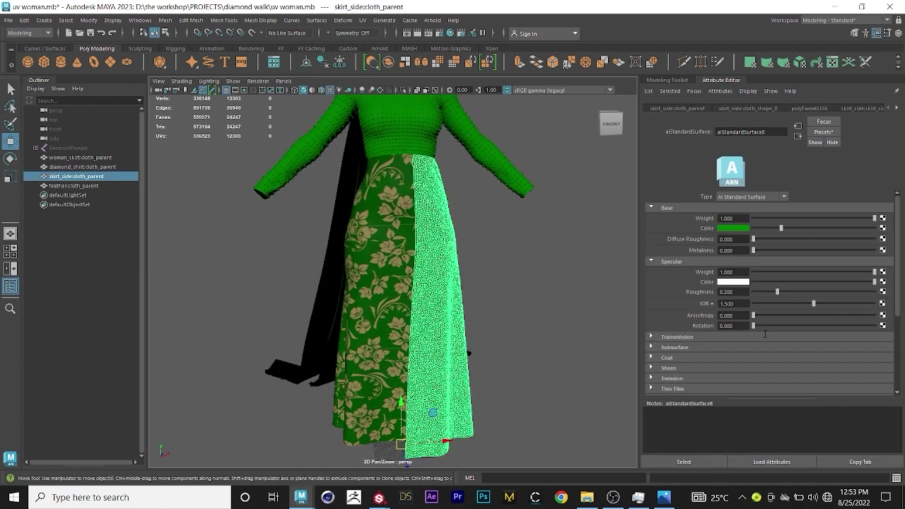
Set the transmission weight of the side piece's material to about 0.561 and check its transparency over the floral skirt
{"action": "left_click", "coordinate": [651, 337]}
{"action": "left_click_drag", "start_coordinate": [753, 347], "coordinate": [820, 347]}
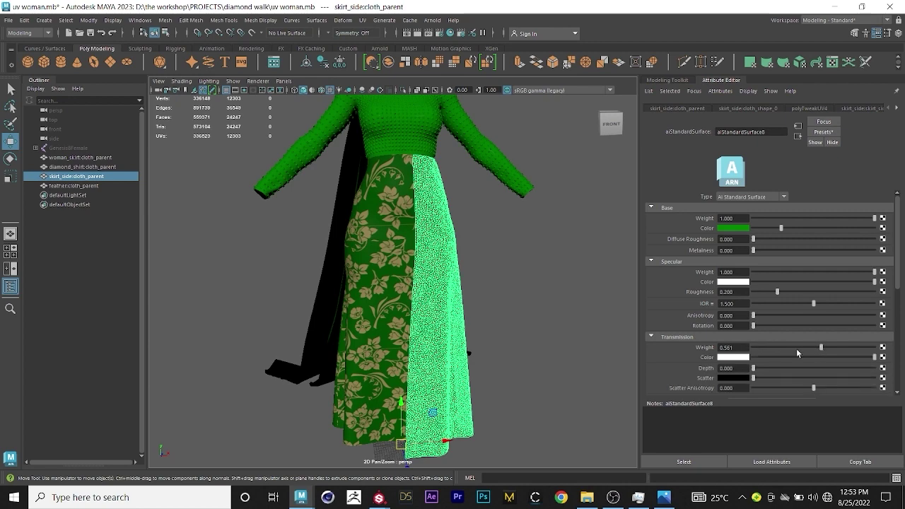
{"action": "left_click", "coordinate": [487, 336]}
{"action": "left_click", "coordinate": [445, 332]}
{"action": "left_click", "coordinate": [521, 327]}
{"action": "scroll", "coordinate": [485, 307], "scroll_direction": "down", "scroll_amount": 1}
{"action": "scroll", "coordinate": [468, 297], "scroll_direction": "up", "scroll_amount": 5}
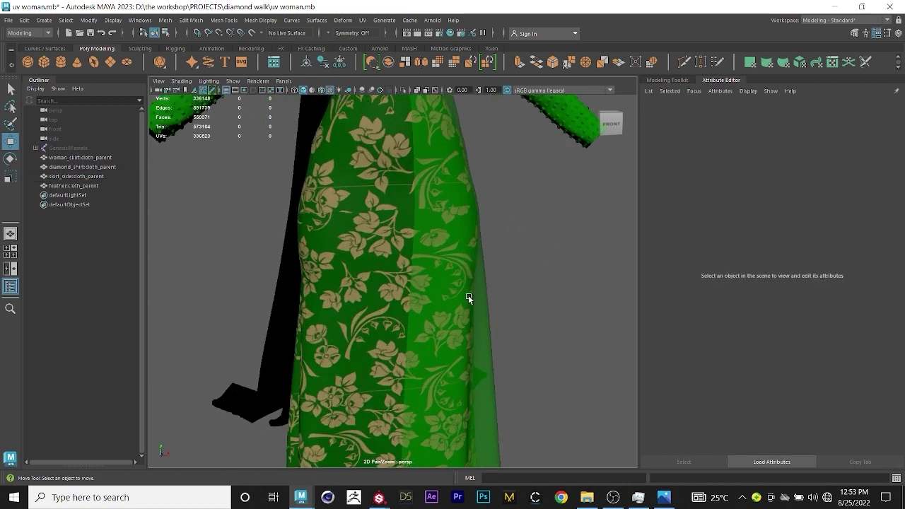
Select the diamond shirt and change the workspace to UV Editing
{"action": "scroll", "coordinate": [468, 297], "scroll_direction": "down", "scroll_amount": 4}
{"action": "left_click_drag", "start_coordinate": [468, 294], "coordinate": [433, 234], "text": "alt"}
{"action": "middle_click_drag", "start_coordinate": [433, 235], "coordinate": [442, 330], "text": "alt"}
{"action": "scroll", "coordinate": [442, 311], "scroll_direction": "up", "scroll_amount": 4}
{"action": "left_click", "coordinate": [444, 238]}
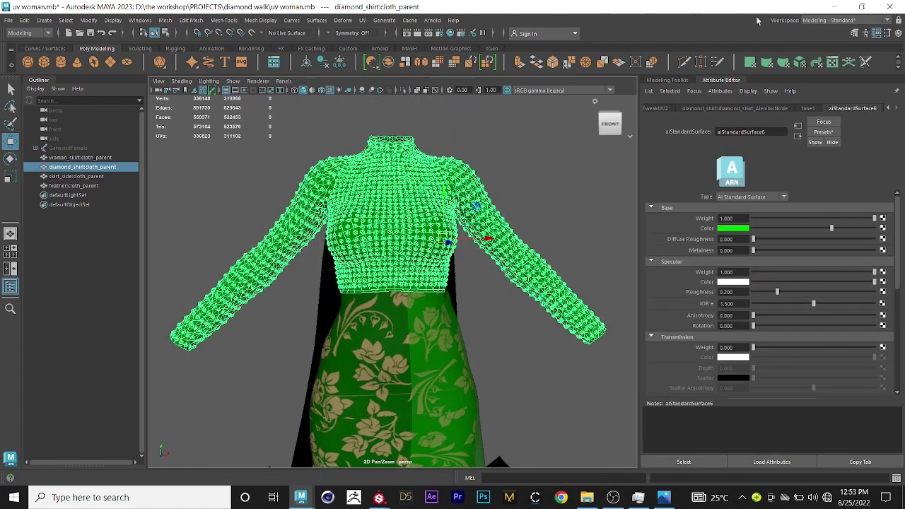
{"action": "left_click", "coordinate": [846, 21]}
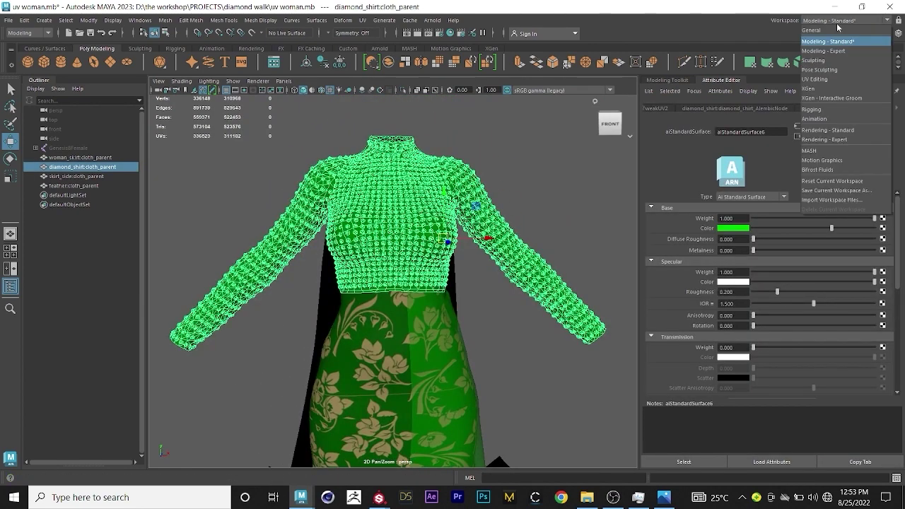
{"action": "left_click", "coordinate": [820, 78]}
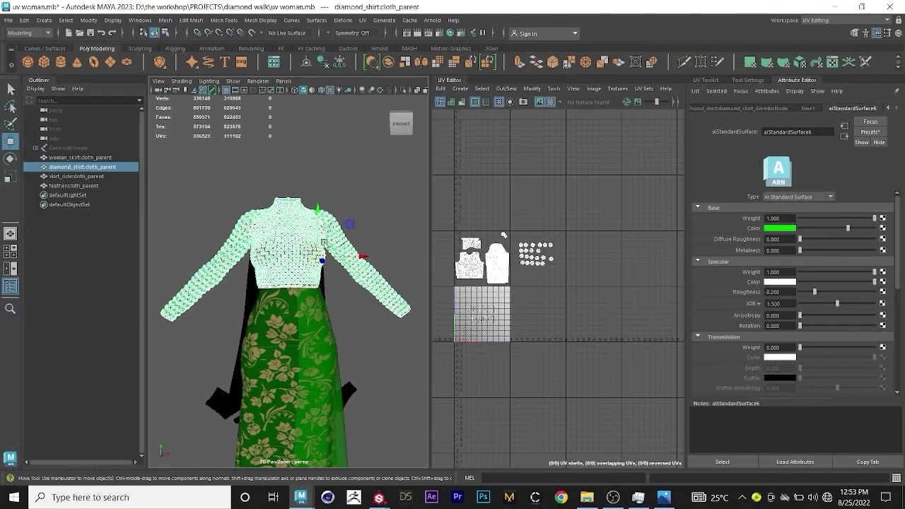
Select the UV shells of the shirt's small diamonds in the UV Editor, including those in tile 1012
{"action": "scroll", "coordinate": [311, 254], "scroll_direction": "up", "scroll_amount": 3}
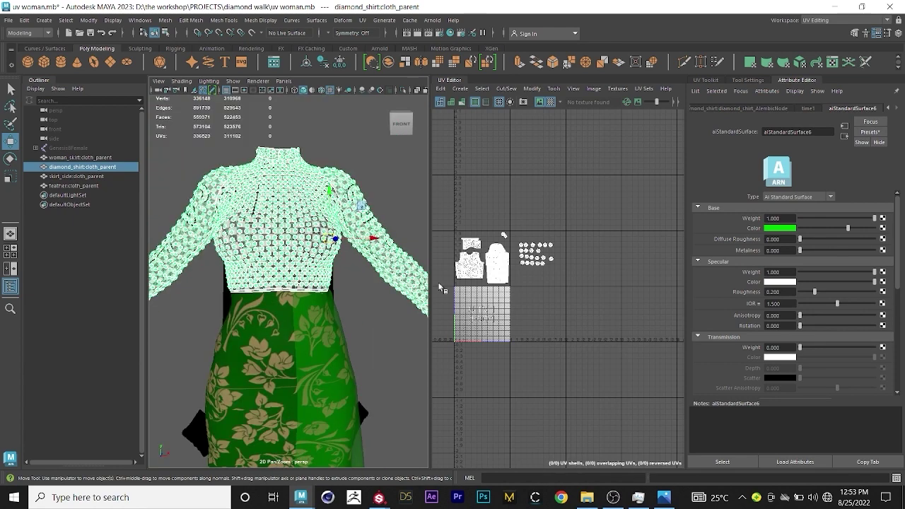
{"action": "scroll", "coordinate": [543, 249], "scroll_direction": "up", "scroll_amount": 4}
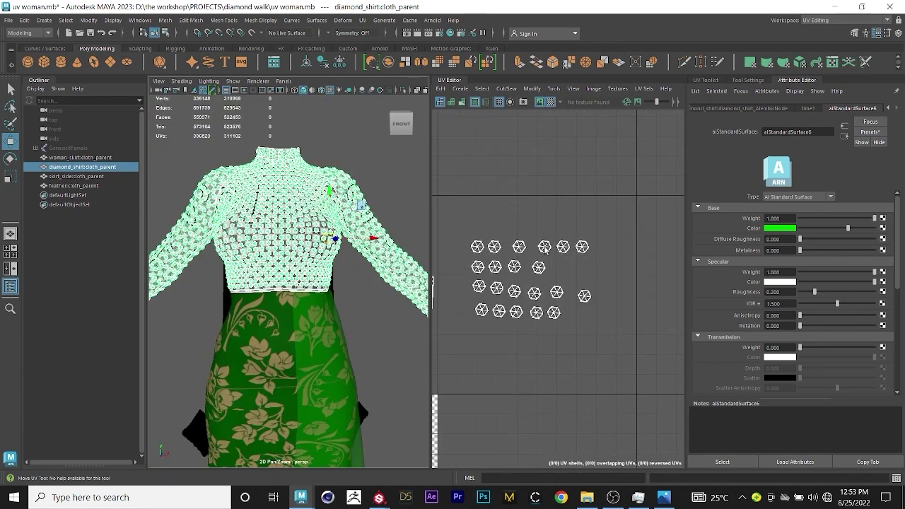
{"action": "scroll", "coordinate": [546, 249], "scroll_direction": "down", "scroll_amount": 1}
{"action": "right_click_drag", "start_coordinate": [544, 246], "coordinate": [507, 230]}
{"action": "left_click_drag", "start_coordinate": [638, 351], "coordinate": [477, 214]}
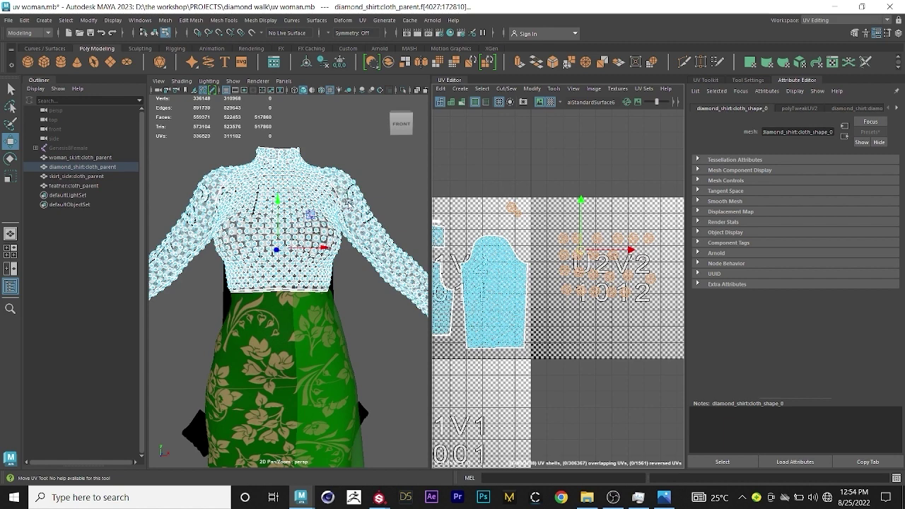
Assign a new aiStandardSurface material to the selected diamond faces of the shirt and name it diamond1
{"action": "right_click", "coordinate": [347, 203]}
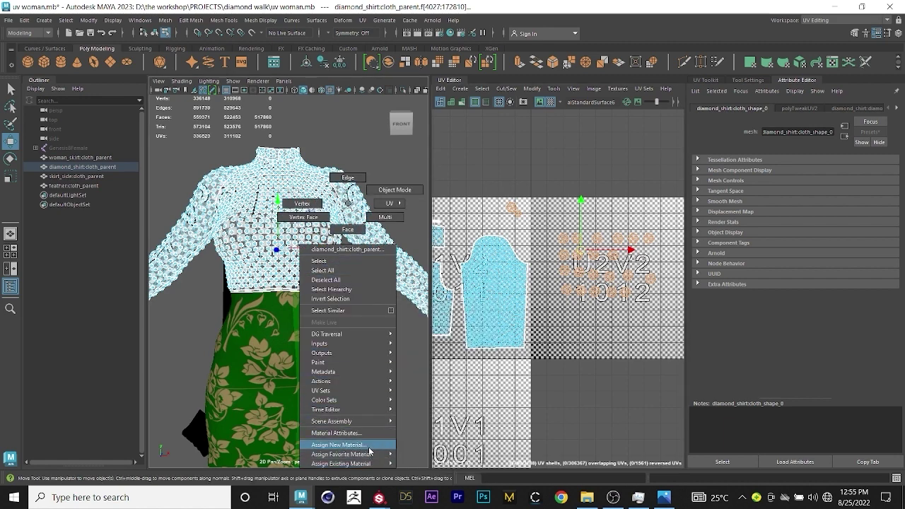
{"action": "left_click", "coordinate": [361, 445]}
{"action": "left_click", "coordinate": [326, 243]}
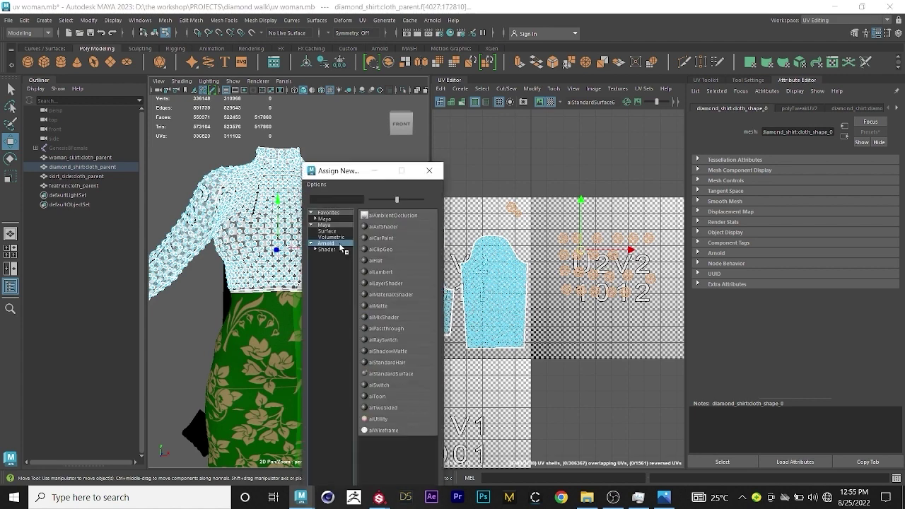
{"action": "left_click", "coordinate": [396, 374]}
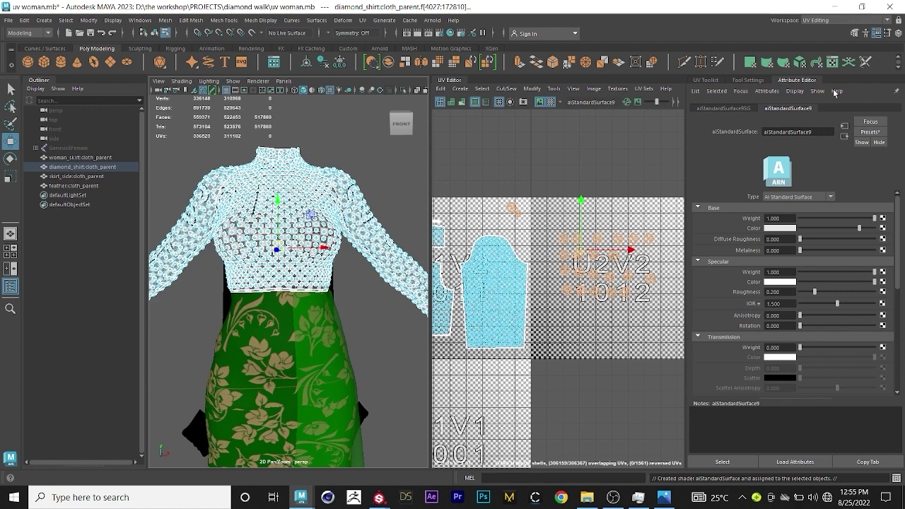
{"action": "double_click", "coordinate": [818, 131]}
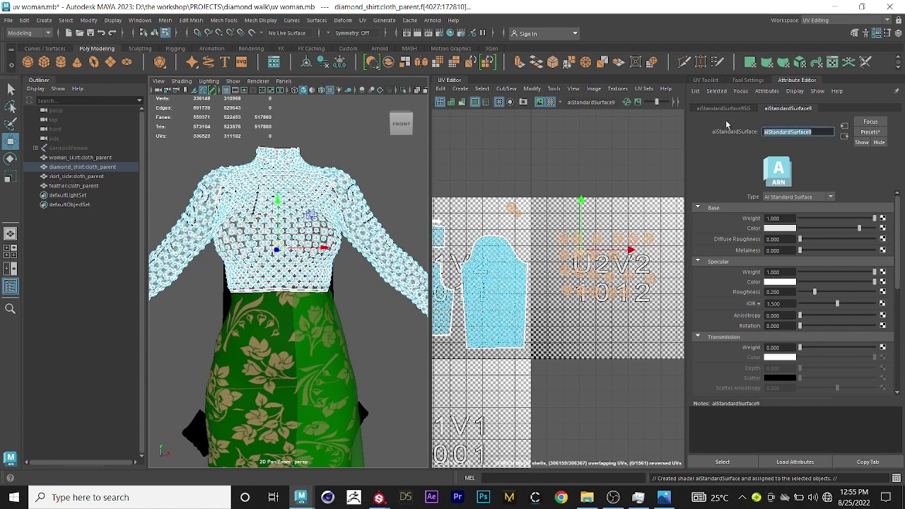
{"action": "type", "text": "ciamond"}
{"action": "key", "text": "Return"}
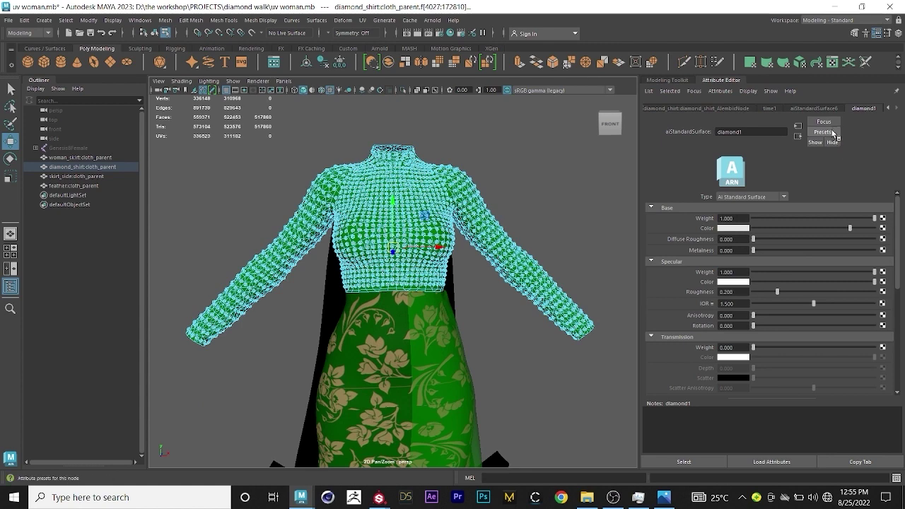
Replace the diamond1 material's settings with the Diamond preset
{"action": "left_click", "coordinate": [824, 132]}
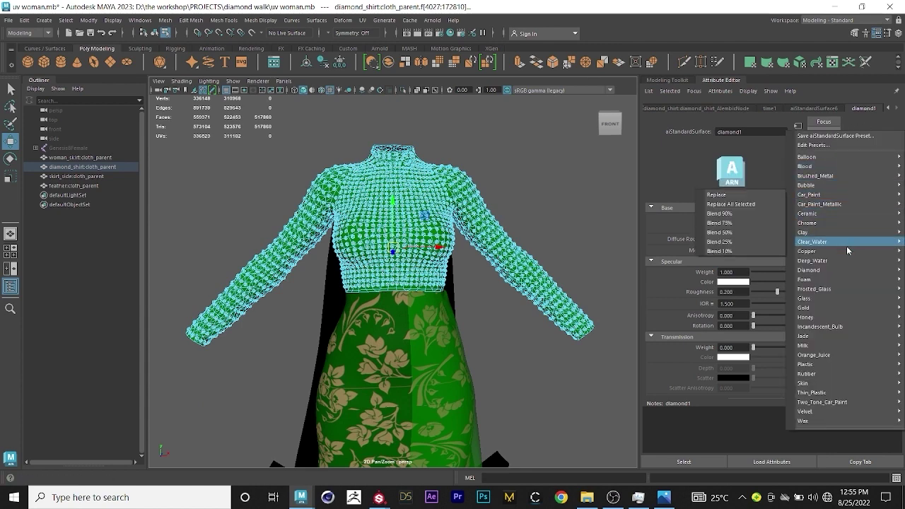
{"action": "mouse_move", "coordinate": [831, 270]}
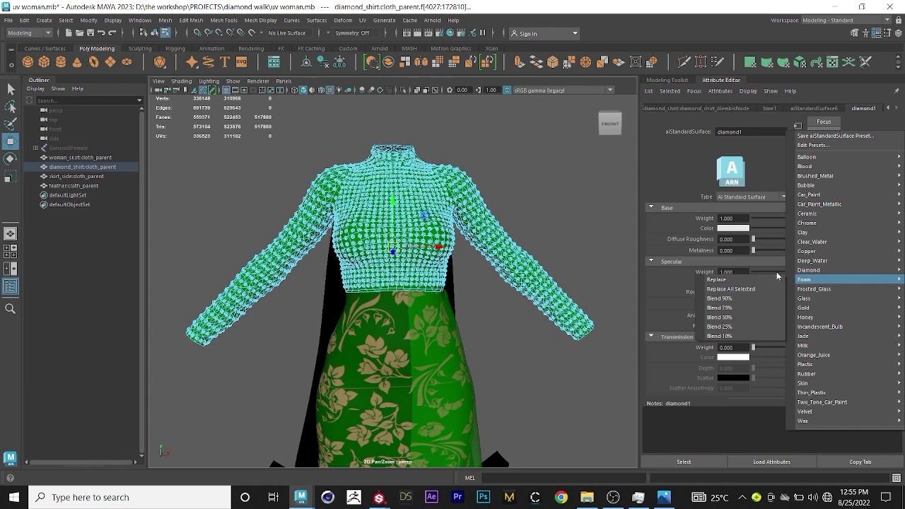
{"action": "left_click", "coordinate": [716, 270]}
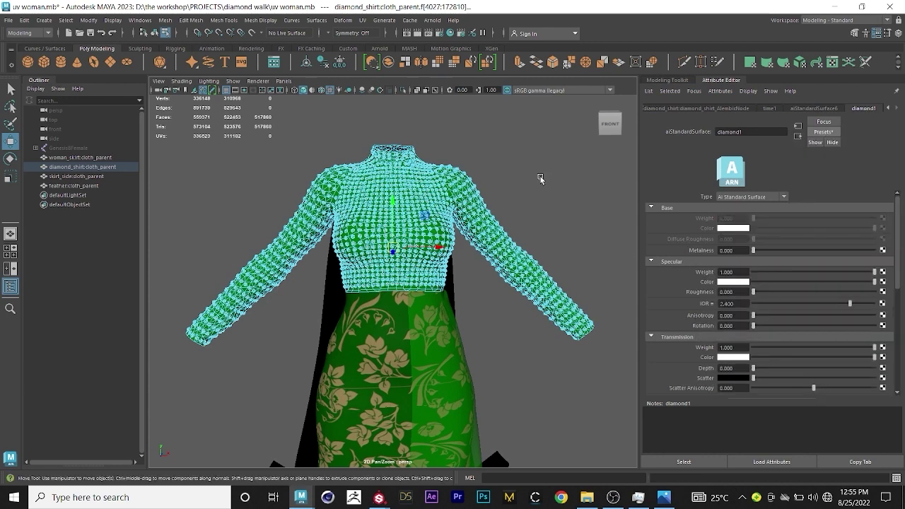
Return the shirt to object mode, deselect it and examine the shirt and skirt from several angles
{"action": "left_click", "coordinate": [397, 198]}
{"action": "right_click_drag", "start_coordinate": [398, 191], "coordinate": [474, 150]}
{"action": "left_click", "coordinate": [474, 149]}
{"action": "scroll", "coordinate": [414, 187], "scroll_direction": "up", "scroll_amount": 2}
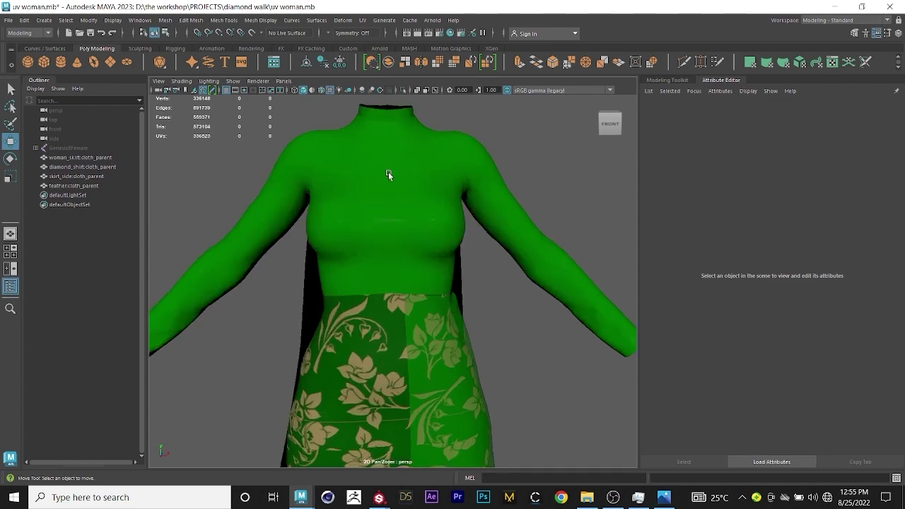
{"action": "left_click", "coordinate": [356, 180]}
{"action": "left_click_drag", "start_coordinate": [359, 188], "coordinate": [496, 190], "text": "alt"}
{"action": "left_click", "coordinate": [519, 166]}
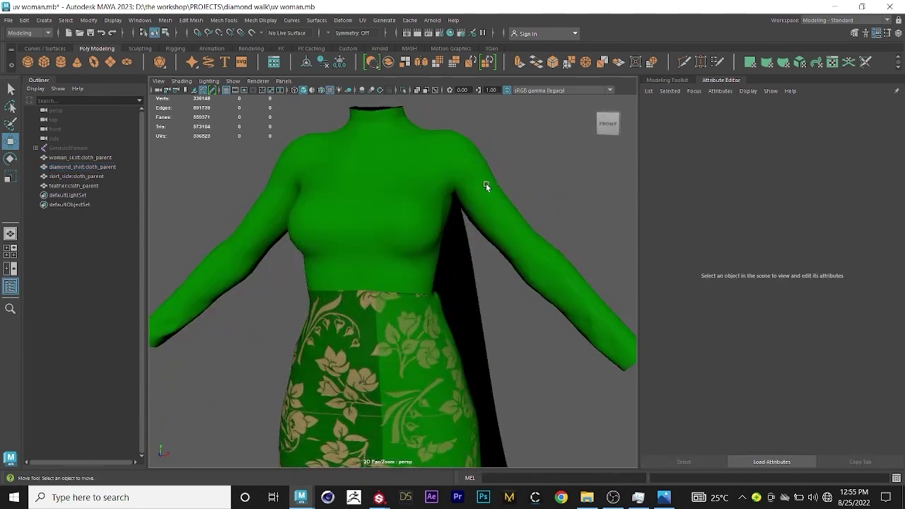
{"action": "scroll", "coordinate": [486, 183], "scroll_direction": "down", "scroll_amount": 4}
{"action": "left_click_drag", "start_coordinate": [491, 224], "coordinate": [457, 211], "text": "alt"}
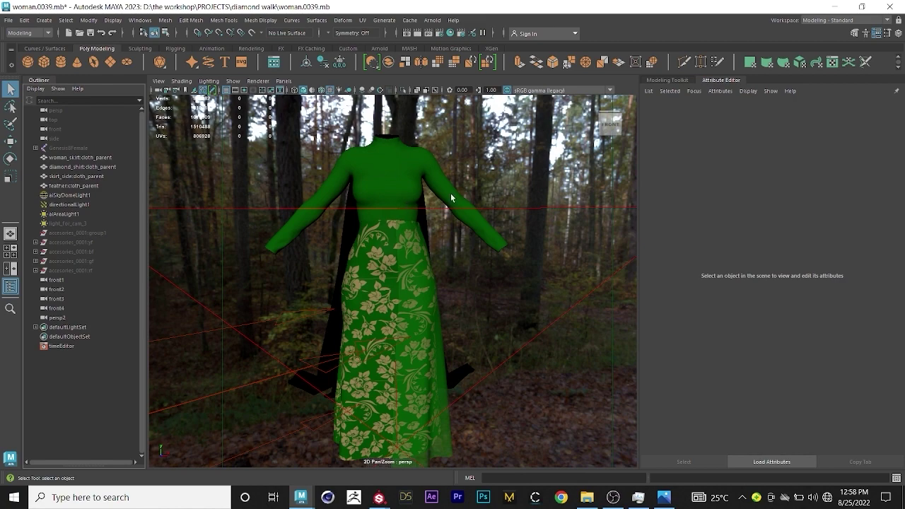
Inspect the directional light and the sky dome light around the dress in the forest scene
{"action": "left_click", "coordinate": [320, 207]}
{"action": "left_click_drag", "start_coordinate": [353, 239], "coordinate": [433, 319], "text": "alt"}
{"action": "left_click", "coordinate": [402, 328]}
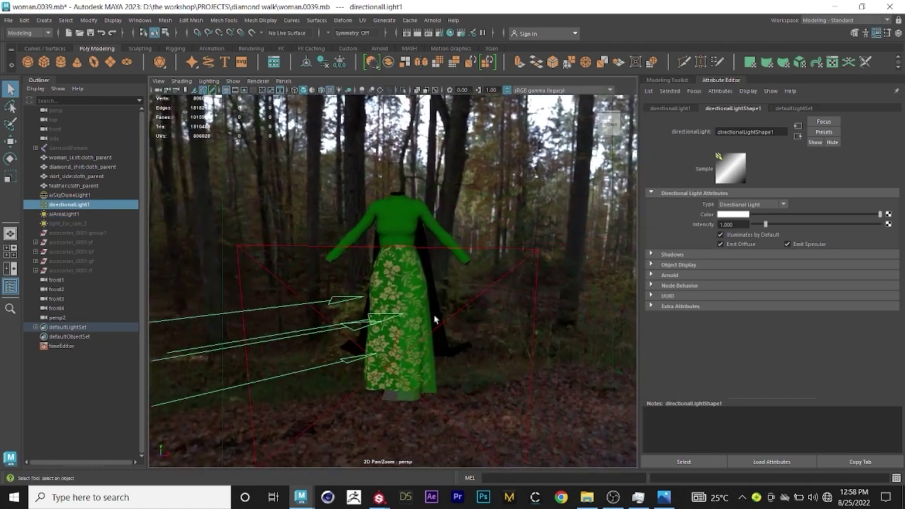
{"action": "left_click", "coordinate": [510, 203]}
{"action": "scroll", "coordinate": [445, 321], "scroll_direction": "up", "scroll_amount": 5}
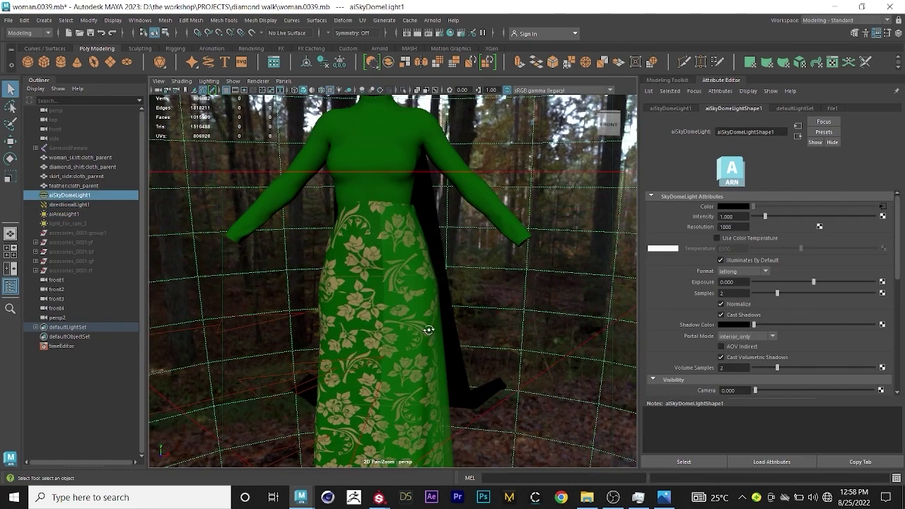
{"action": "right_click_drag", "start_coordinate": [437, 332], "coordinate": [392, 321], "text": "alt"}
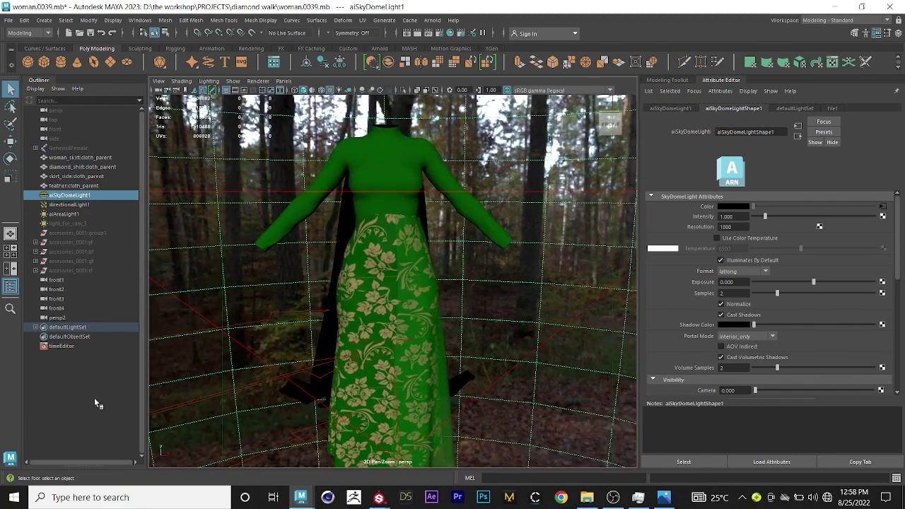
Clear the light selection, render the dress in the Arnold RenderView and inspect the diamonds on the shirt up close
{"action": "left_click", "coordinate": [94, 398]}
{"action": "left_click", "coordinate": [432, 20]}
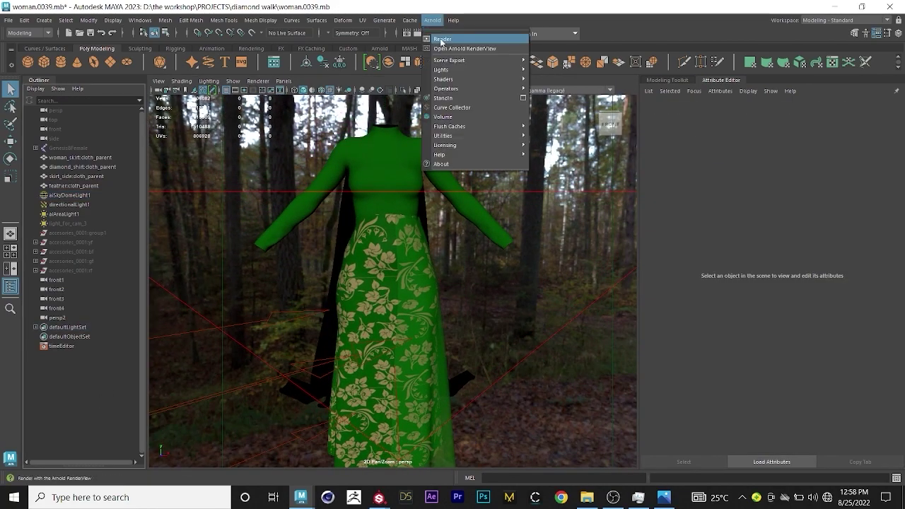
{"action": "left_click", "coordinate": [444, 54]}
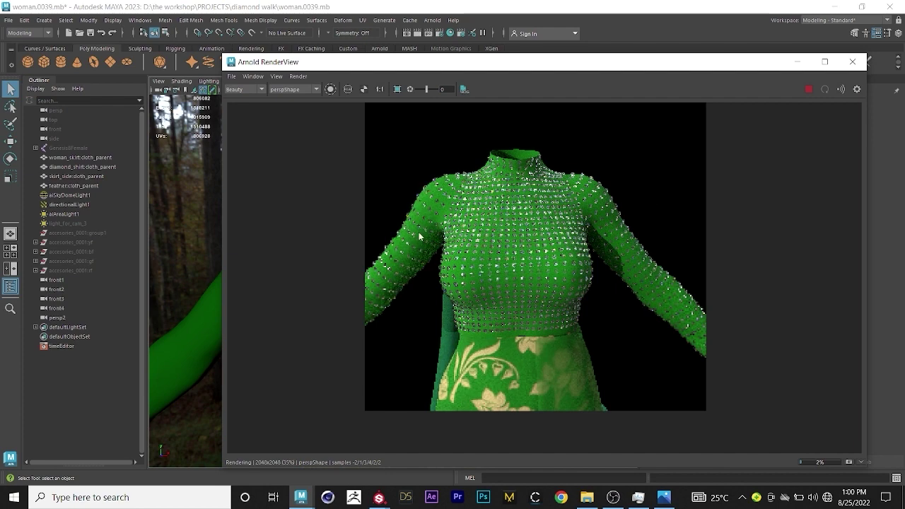
{"action": "scroll", "coordinate": [418, 196], "scroll_direction": "up", "scroll_amount": 2}
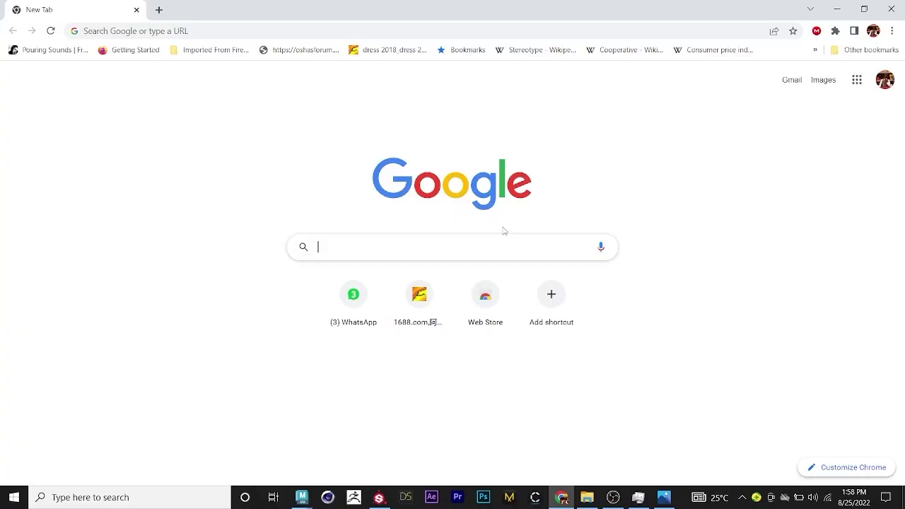
Search the web for "free butterfly obj" and open CGTrader's page of free butterfly 3D models
{"action": "type", "text": "free "}
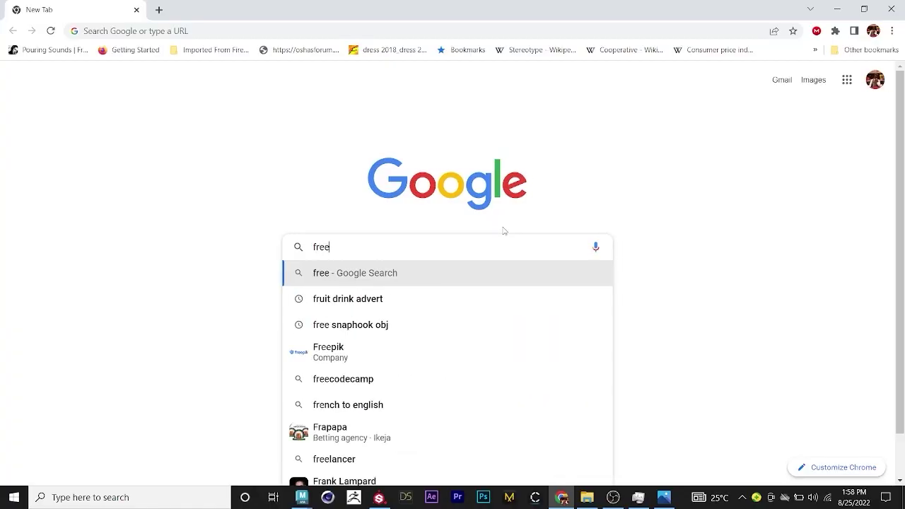
{"action": "type", "text": "butt"}
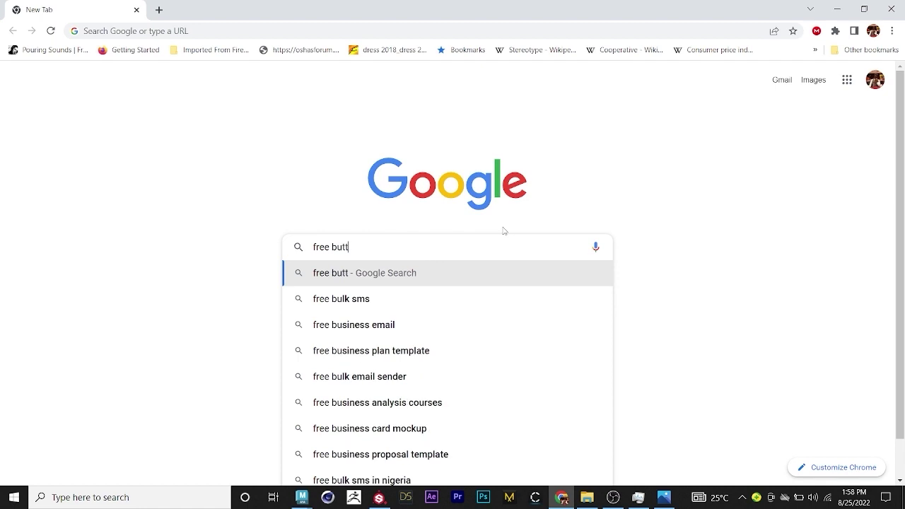
{"action": "type", "text": "erfl"}
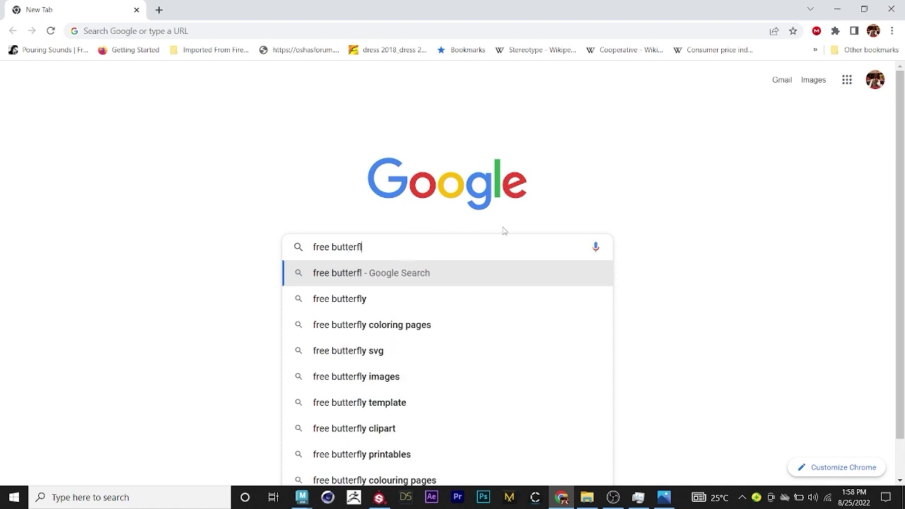
{"action": "type", "text": "y o"}
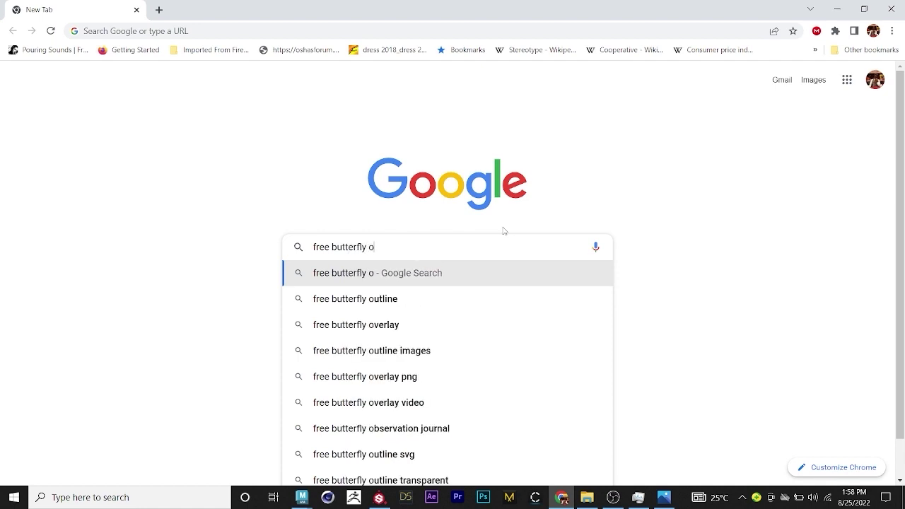
{"action": "type", "text": "bj"}
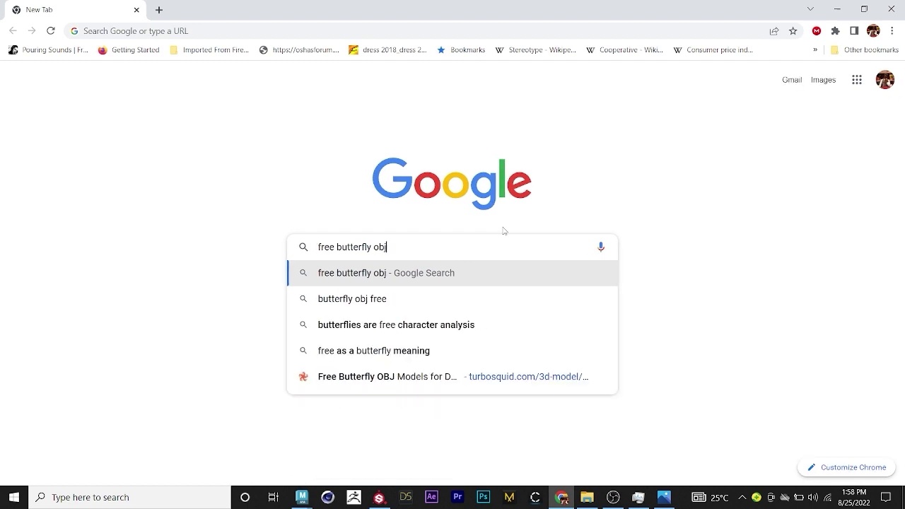
{"action": "key", "text": "Return"}
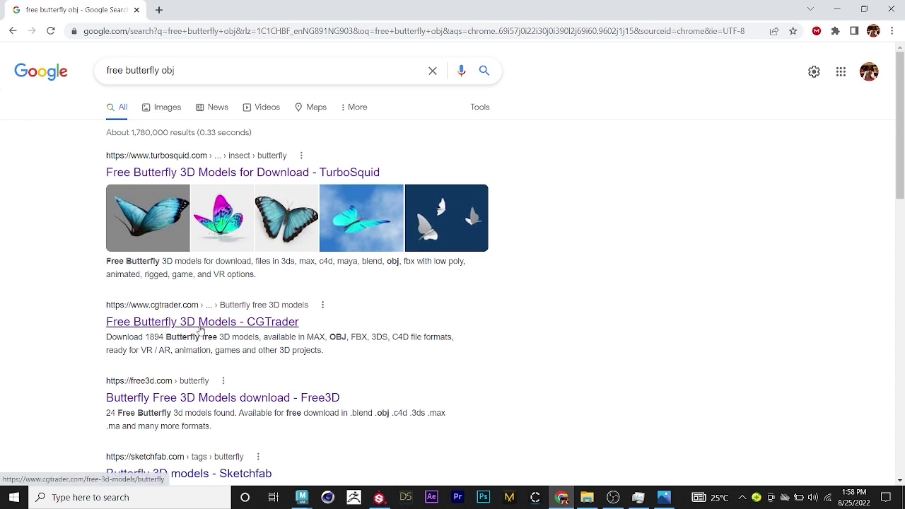
{"action": "left_click", "coordinate": [201, 323]}
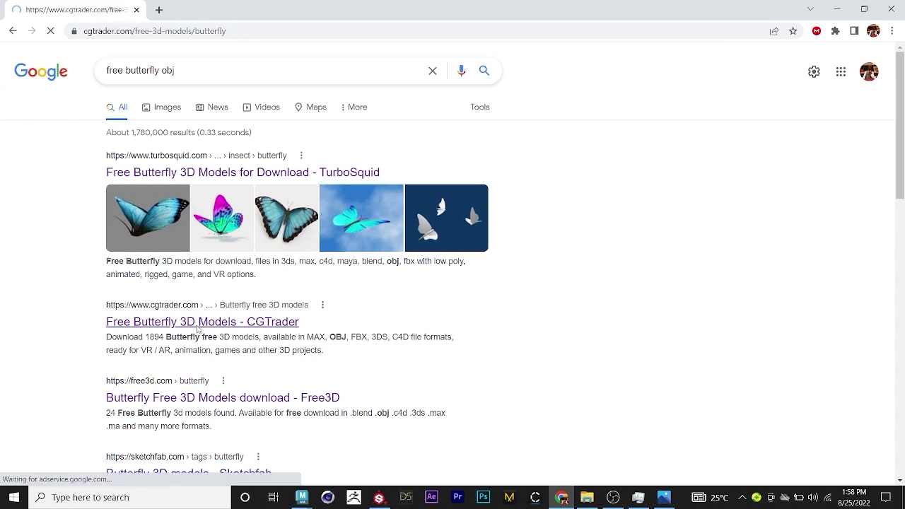
Browse the butterfly models, open the free orange Butterfly Game Ready low-poly model and choose its free download
{"action": "scroll", "coordinate": [303, 296], "scroll_direction": "down", "scroll_amount": 1}
{"action": "scroll", "coordinate": [310, 296], "scroll_direction": "down", "scroll_amount": 3}
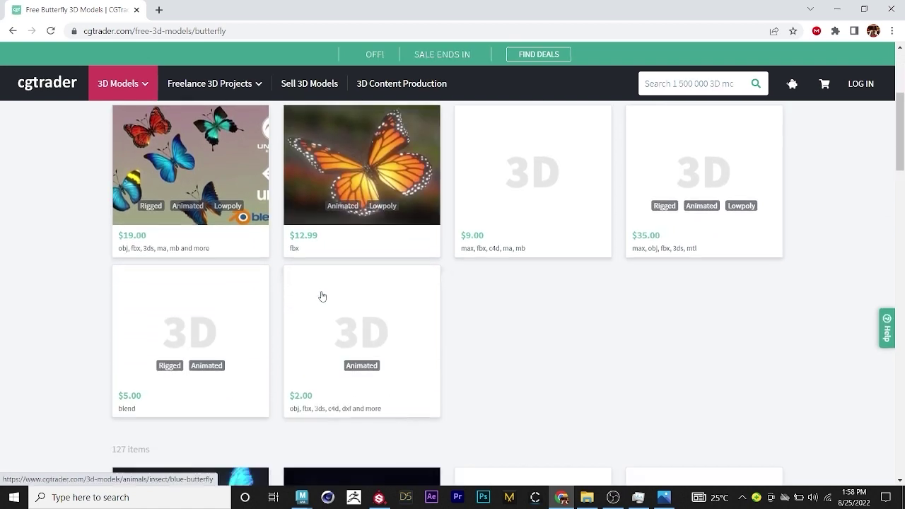
{"action": "mouse_move", "coordinate": [353, 330]}
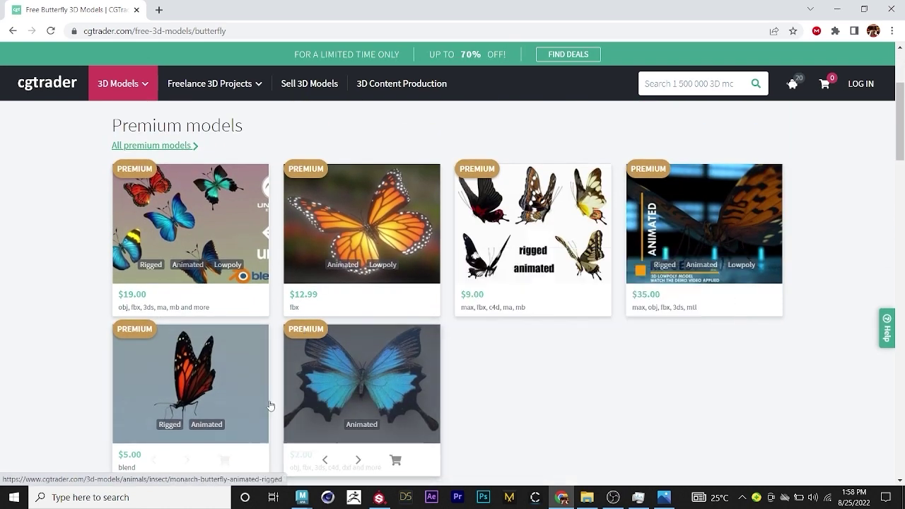
{"action": "mouse_move", "coordinate": [259, 231]}
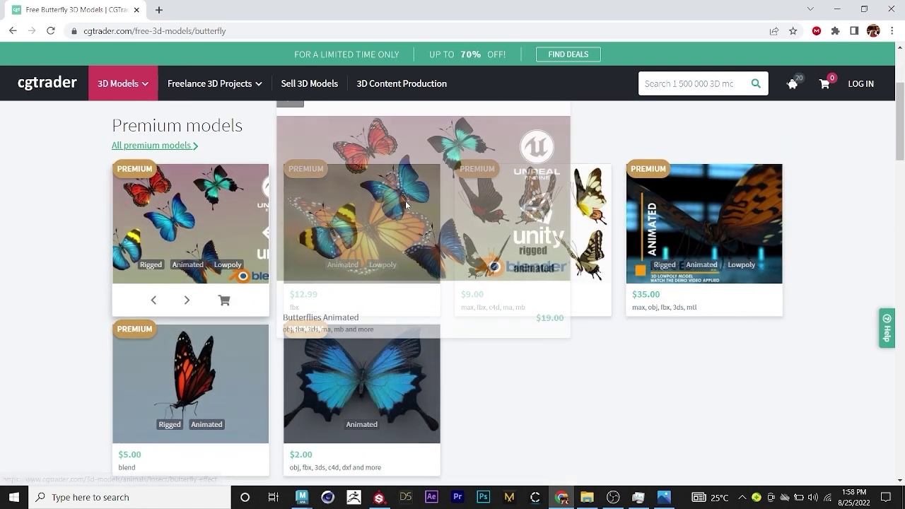
{"action": "scroll", "coordinate": [458, 362], "scroll_direction": "down", "scroll_amount": 3}
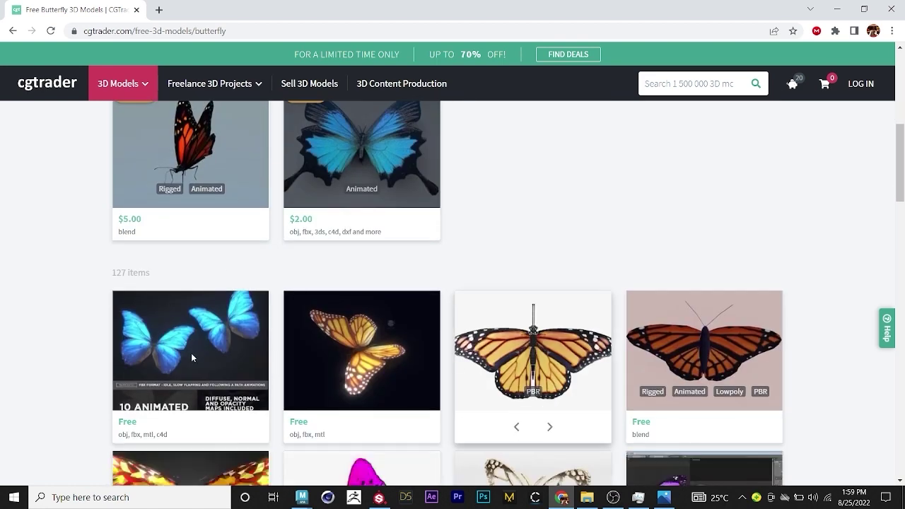
{"action": "scroll", "coordinate": [191, 352], "scroll_direction": "down", "scroll_amount": 2}
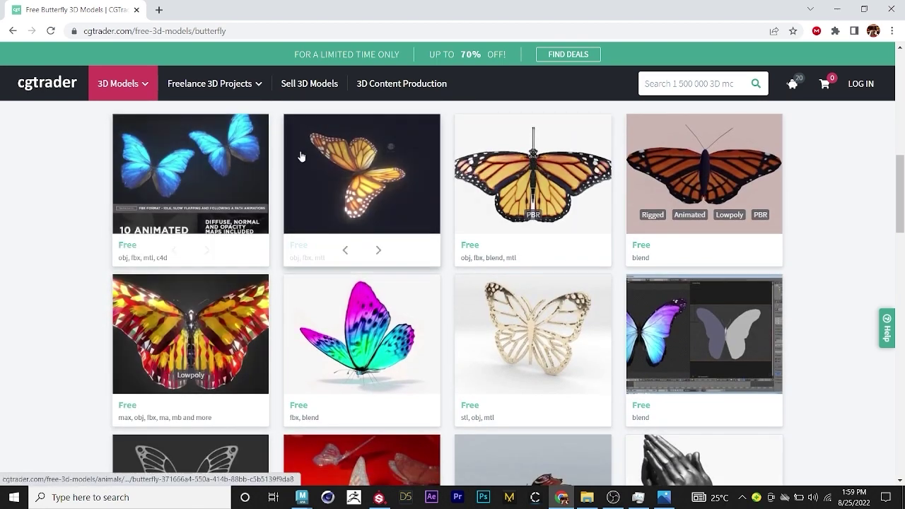
{"action": "left_click", "coordinate": [363, 190]}
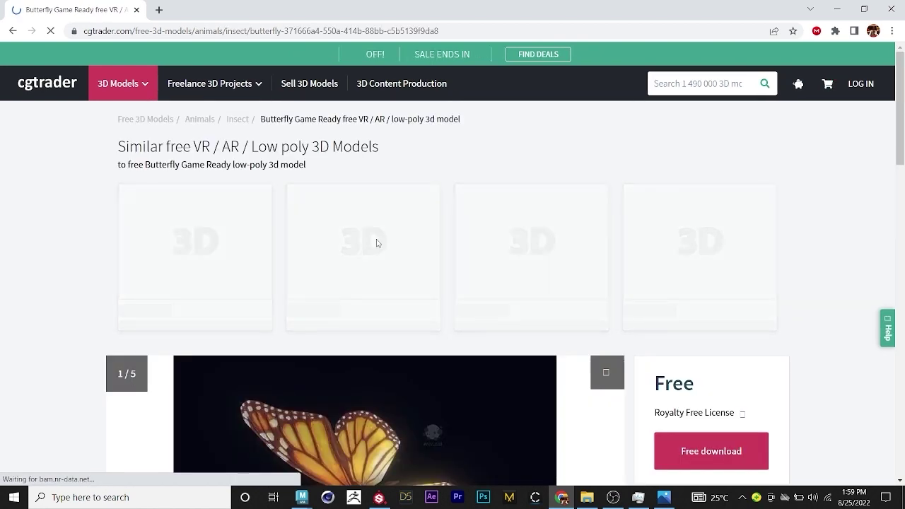
{"action": "scroll", "coordinate": [375, 242], "scroll_direction": "down", "scroll_amount": 5}
{"action": "scroll", "coordinate": [380, 312], "scroll_direction": "up", "scroll_amount": 2}
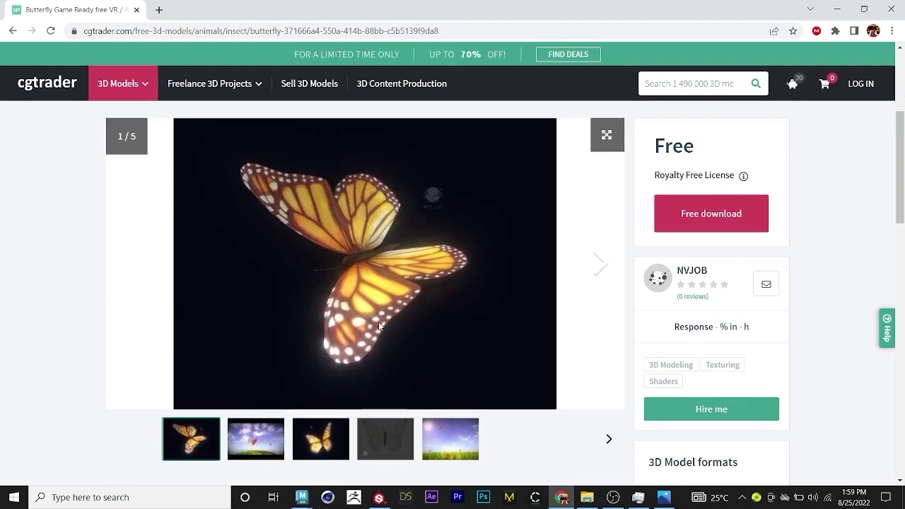
{"action": "left_click", "coordinate": [669, 215]}
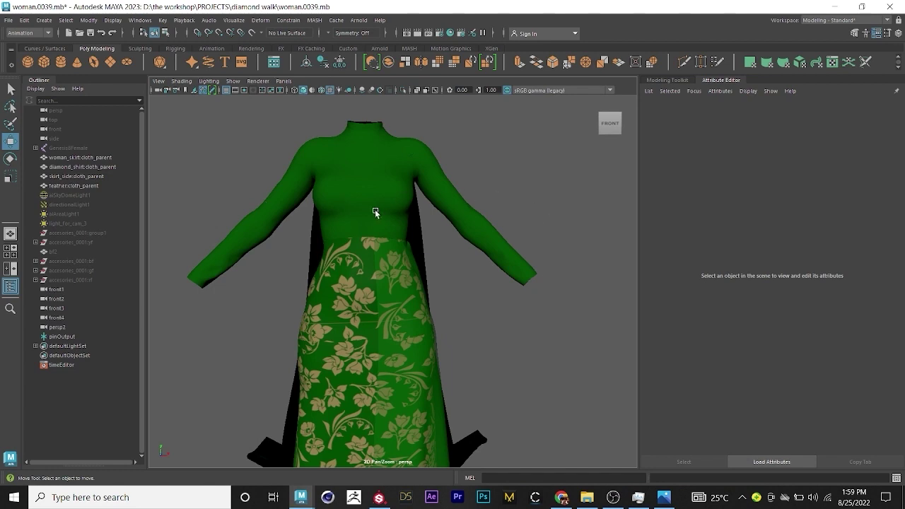
{"action": "scroll", "coordinate": [384, 238], "scroll_direction": "down", "scroll_amount": 2}
{"action": "scroll", "coordinate": [412, 264], "scroll_direction": "up", "scroll_amount": 2}
{"action": "left_click", "coordinate": [9, 20]}
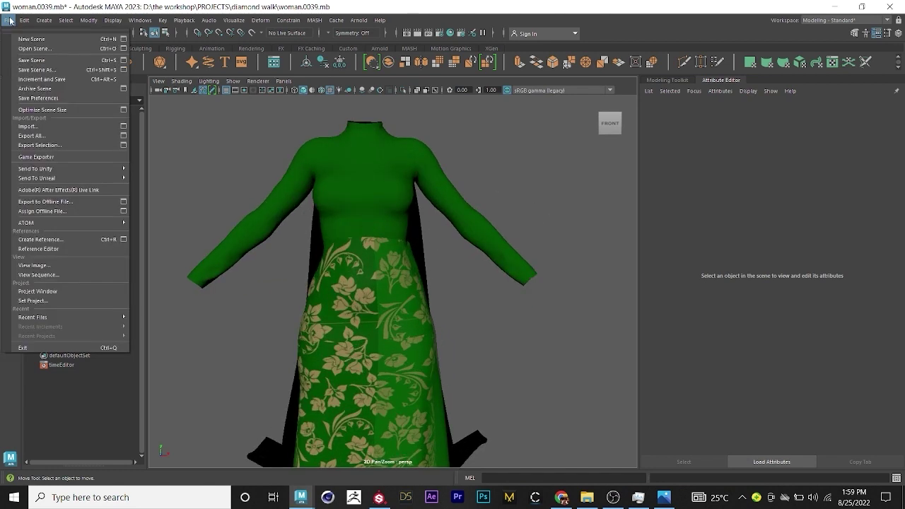
{"action": "left_click", "coordinate": [54, 127]}
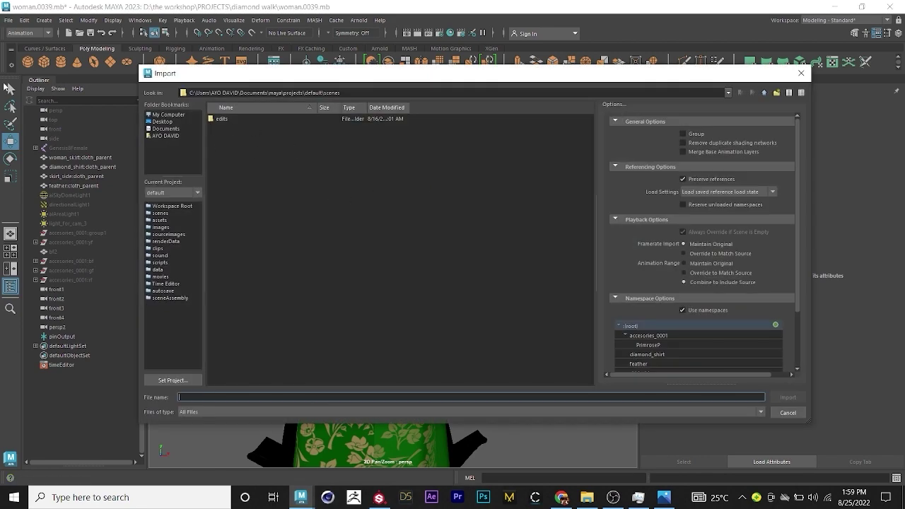
{"action": "left_click", "coordinate": [787, 412]}
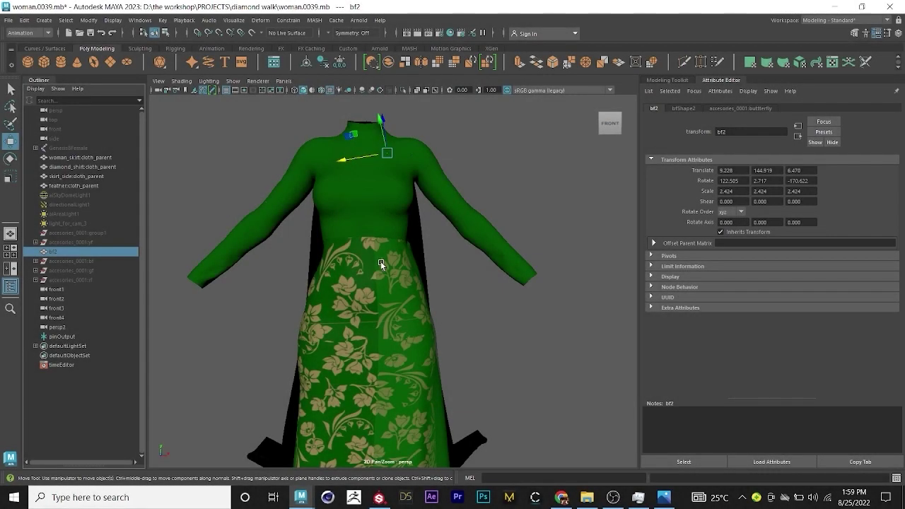
Unhide the bf2 butterfly, scale it up uniformly to about 4.29 and check its size on the shirt's chest
{"action": "key", "text": "h"}
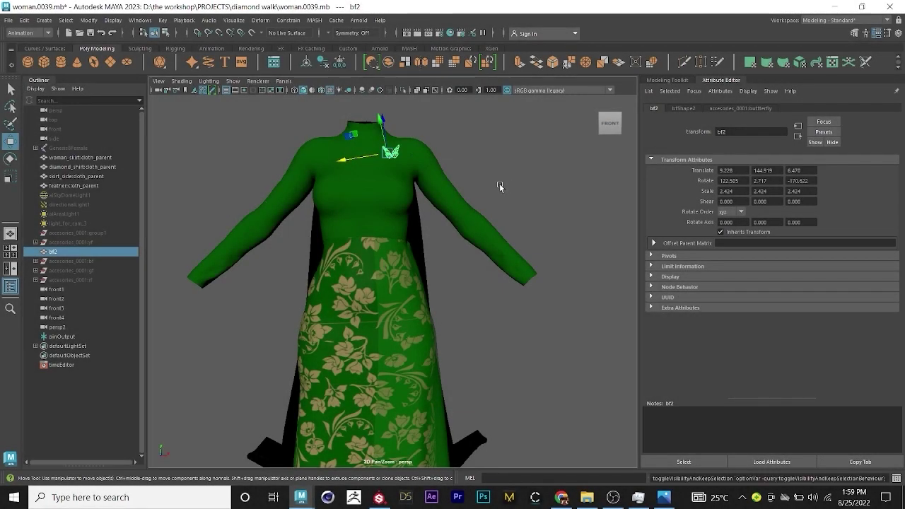
{"action": "left_click", "coordinate": [444, 154]}
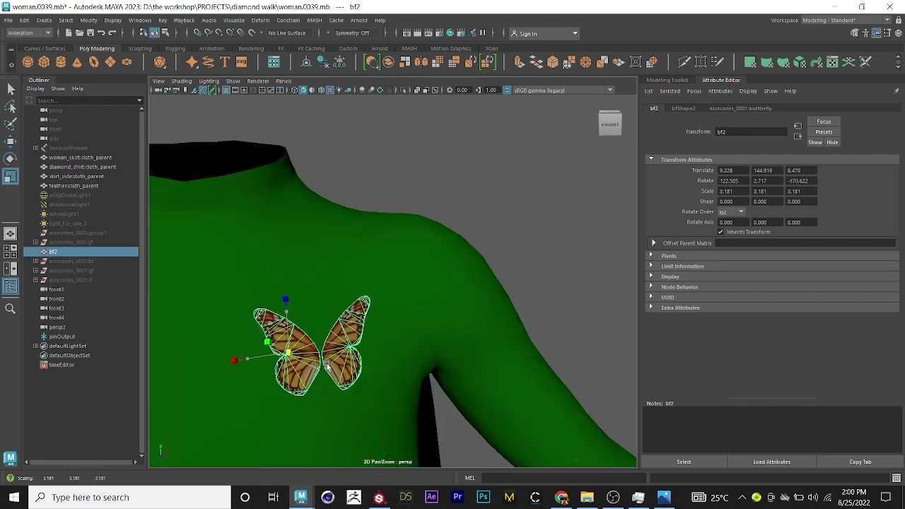
{"action": "left_click_drag", "start_coordinate": [303, 349], "coordinate": [367, 379]}
{"action": "left_click", "coordinate": [535, 247]}
{"action": "right_click_drag", "start_coordinate": [507, 315], "coordinate": [417, 332], "text": "alt"}
{"action": "left_click_drag", "start_coordinate": [417, 332], "coordinate": [409, 354], "text": "alt"}
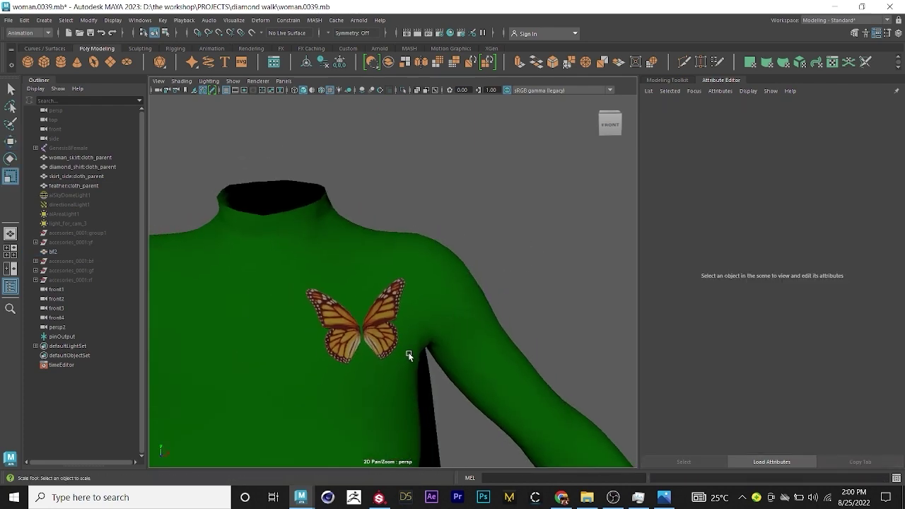
Move the butterfly to about 10.23, 144.80, 5.15 on the shirt's chest and hide it
{"action": "left_click", "coordinate": [384, 336]}
{"action": "scroll", "coordinate": [370, 366], "scroll_direction": "up", "scroll_amount": 3}
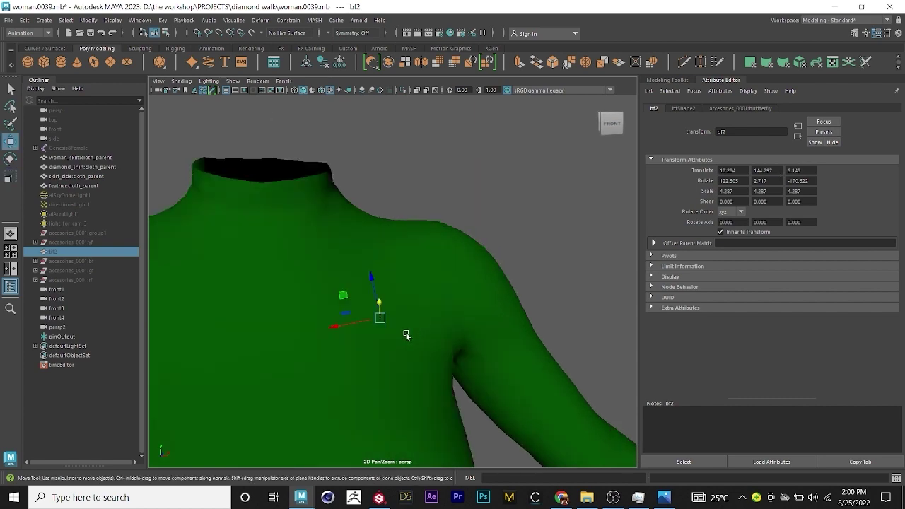
{"action": "right_click_drag", "start_coordinate": [405, 335], "coordinate": [438, 410], "text": "alt"}
{"action": "middle_click_drag", "start_coordinate": [438, 410], "coordinate": [480, 376], "text": "alt"}
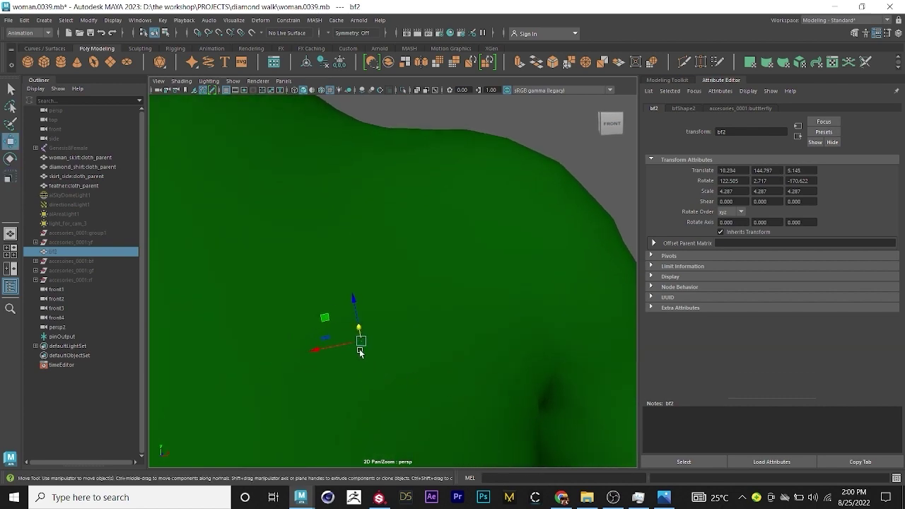
Switch the diamond shirt to vertex mode and select a single shirt surface vertex under a diamond at the hidden butterfly's position
{"action": "left_click", "coordinate": [359, 358]}
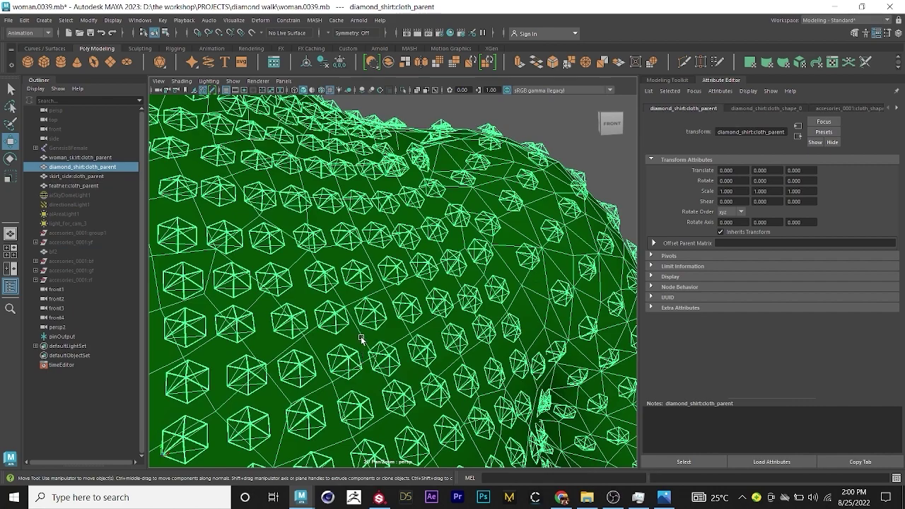
{"action": "scroll", "coordinate": [360, 335], "scroll_direction": "up", "scroll_amount": 2}
{"action": "scroll", "coordinate": [367, 353], "scroll_direction": "up", "scroll_amount": 3}
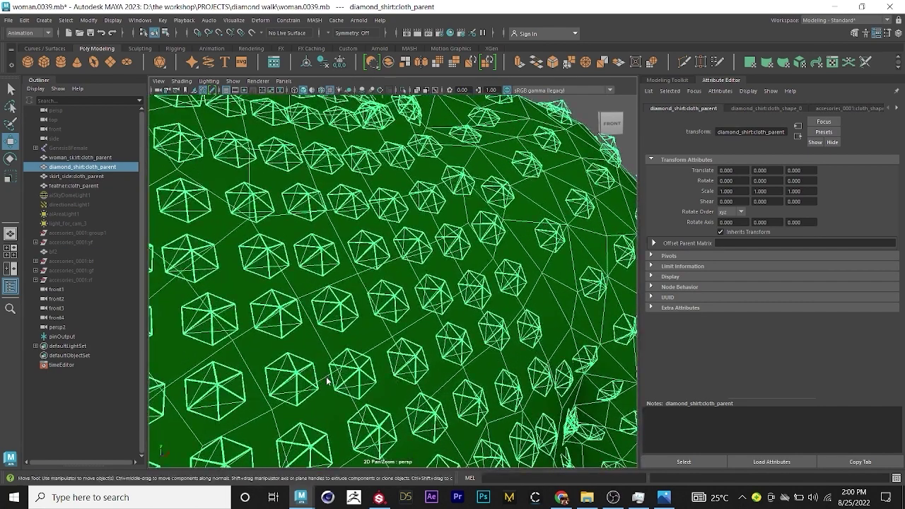
{"action": "right_click_drag", "start_coordinate": [326, 381], "coordinate": [283, 218]}
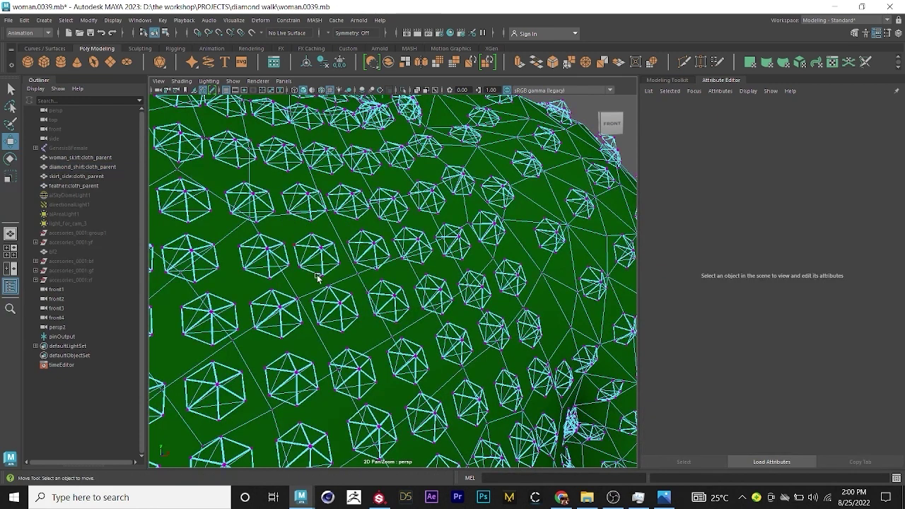
{"action": "left_click", "coordinate": [334, 368]}
{"action": "scroll", "coordinate": [346, 357], "scroll_direction": "up", "scroll_amount": 4}
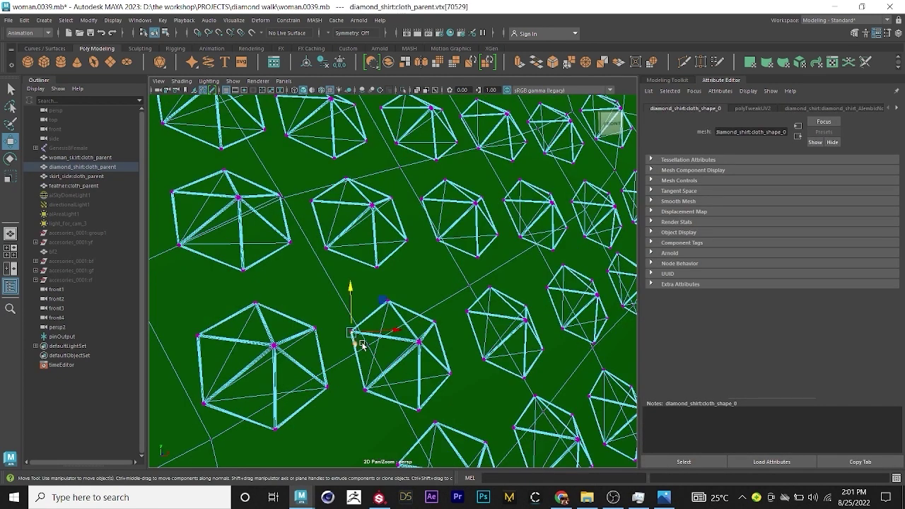
{"action": "key", "text": "shift+greater"}
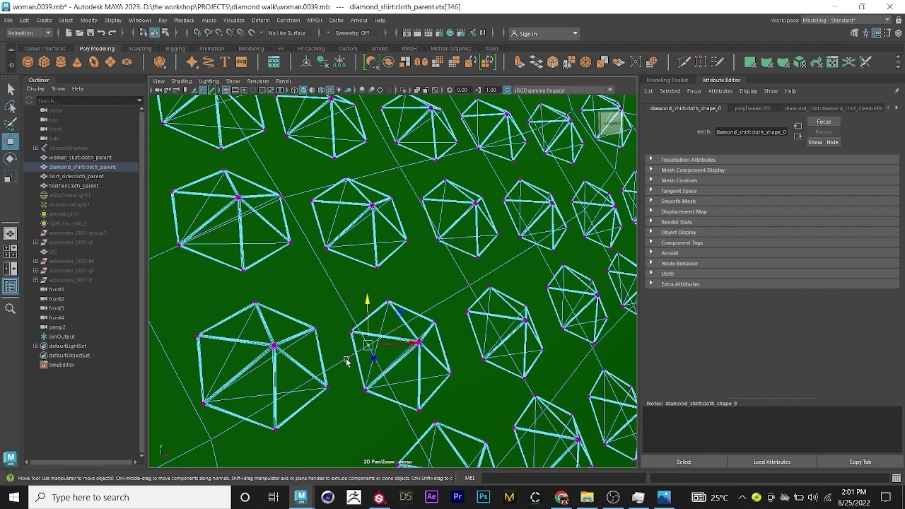
Create a Rivet constraint at the selected shirt vertex and delete the old pinOutput locator
{"action": "left_click", "coordinate": [291, 20]}
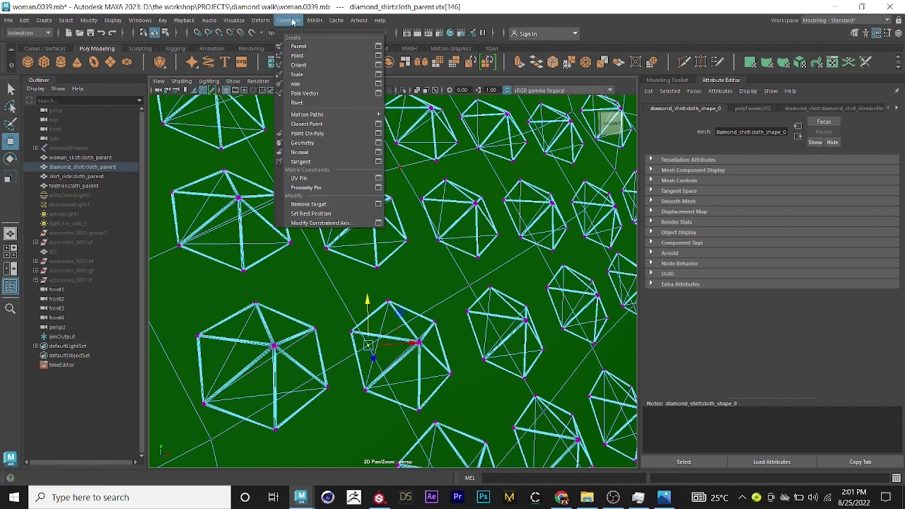
{"action": "left_click", "coordinate": [311, 103]}
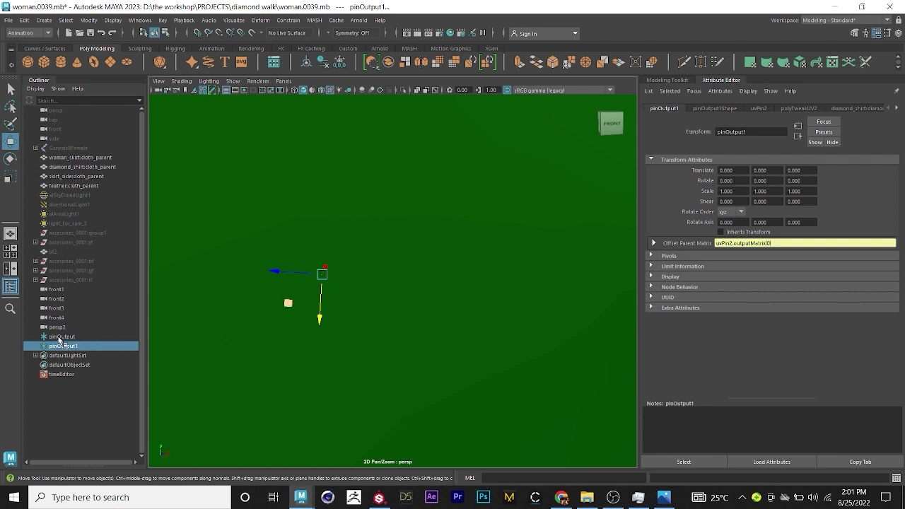
{"action": "left_click", "coordinate": [63, 337]}
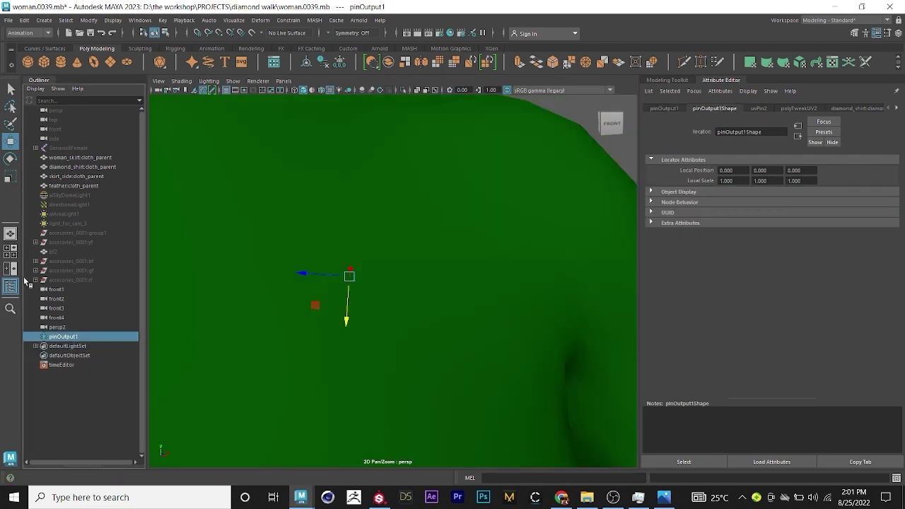
Unhide the bf2 butterfly, parent it under the pinOutput1 rivet locator and expand the locator's hierarchy
{"action": "left_click", "coordinate": [52, 252]}
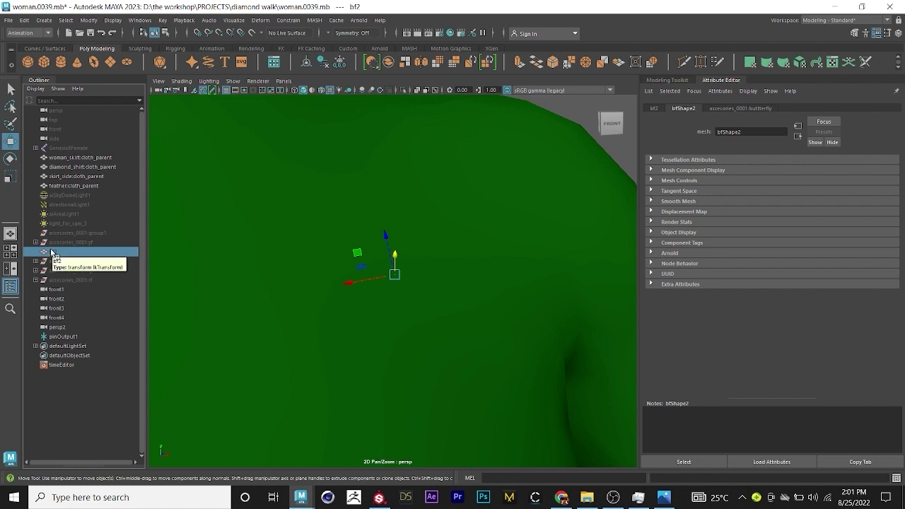
{"action": "key", "text": "h"}
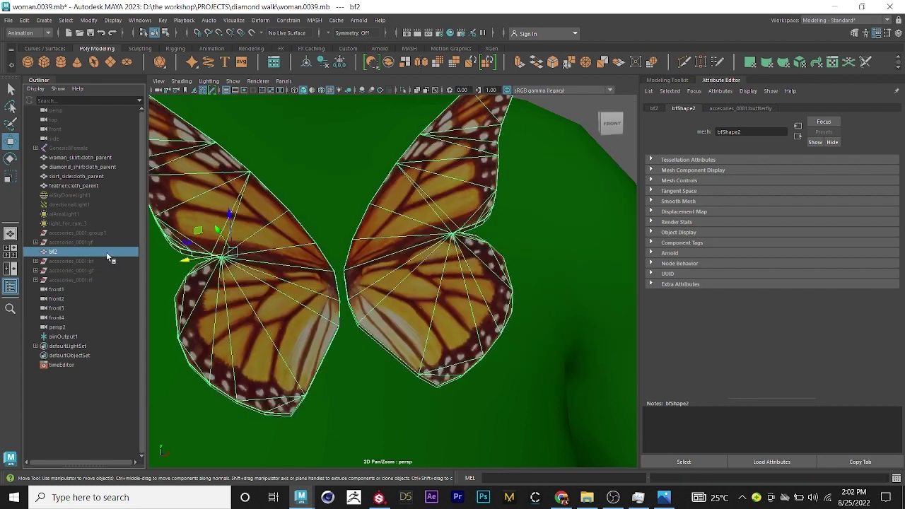
{"action": "middle_click_drag", "start_coordinate": [106, 252], "coordinate": [109, 307]}
{"action": "left_click_drag", "start_coordinate": [109, 311], "coordinate": [99, 341]}
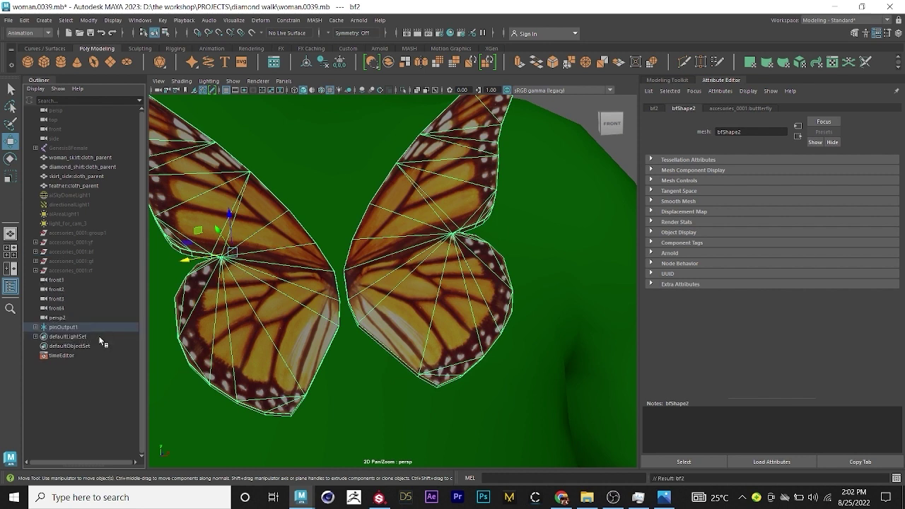
{"action": "left_click", "coordinate": [35, 327]}
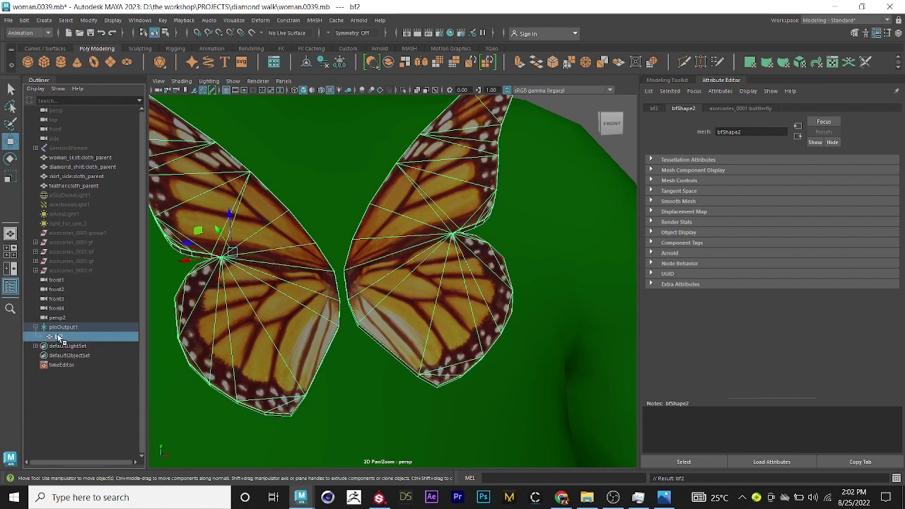
Jump to frame 89 and play the animation to check how the riveted butterfly follows the shirt, then show the four-view layout
{"action": "left_click", "coordinate": [58, 329]}
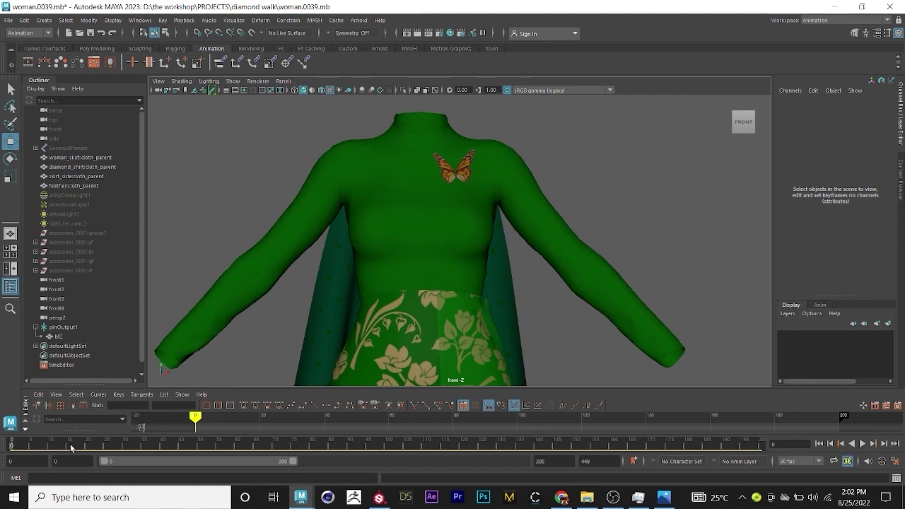
{"action": "left_click", "coordinate": [342, 445]}
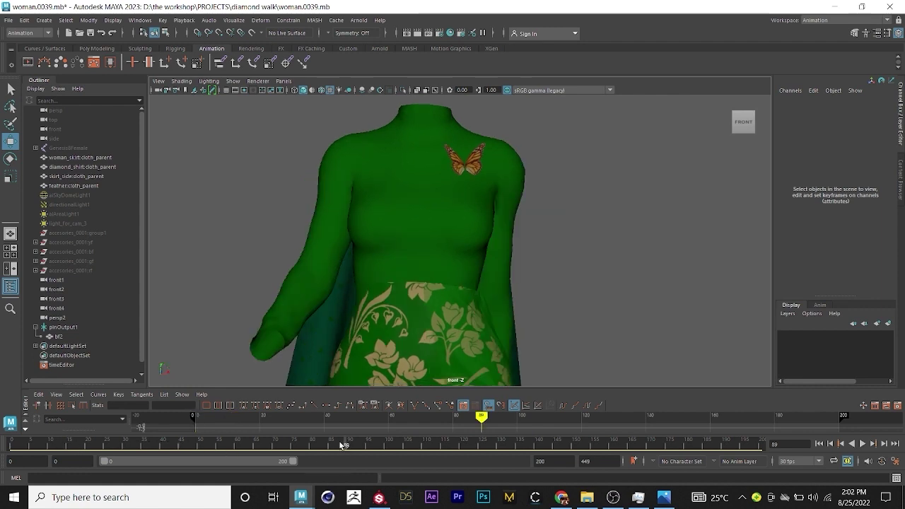
{"action": "key", "text": "alt+v"}
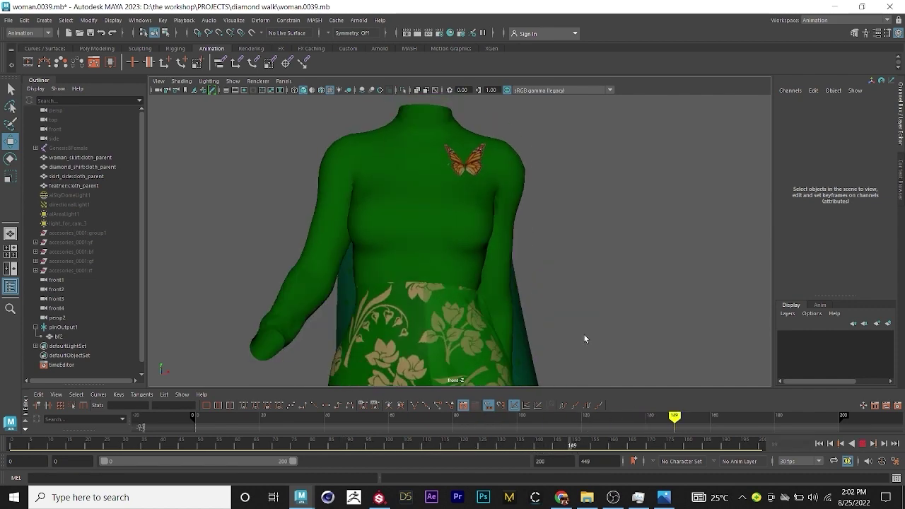
{"action": "key", "text": "alt+v"}
{"action": "left_click_drag", "start_coordinate": [474, 260], "coordinate": [473, 251], "text": "alt"}
{"action": "key", "text": "space"}
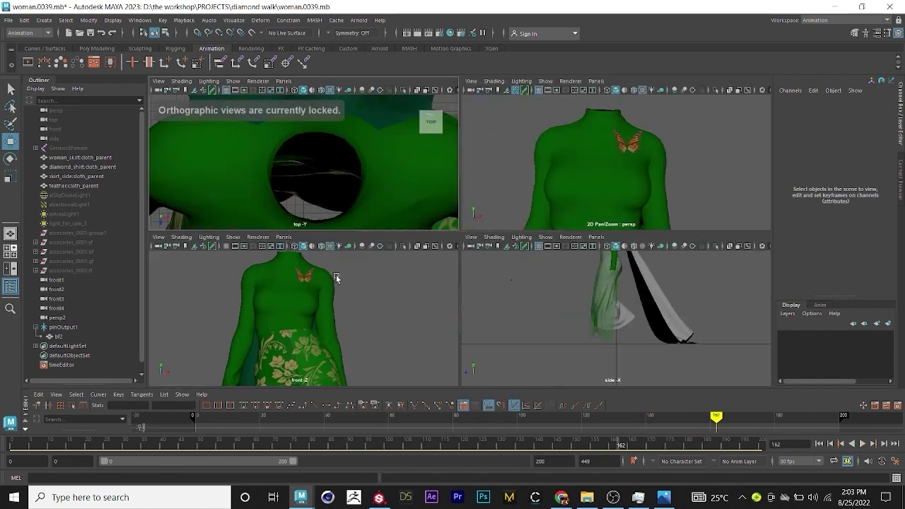
Unhide the yf, bf, gf and rf accessory groups so all flowers and butterflies show on the shirt
{"action": "left_click", "coordinate": [71, 242]}
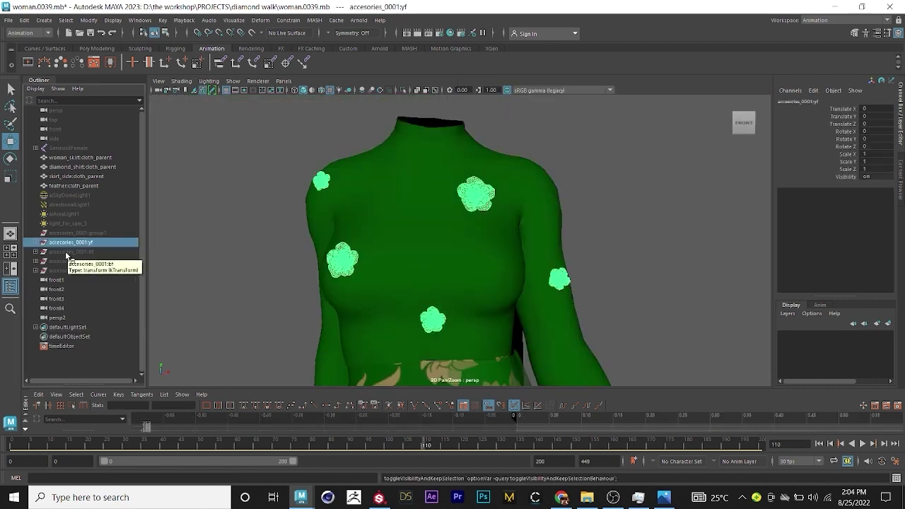
{"action": "left_click", "coordinate": [67, 251]}
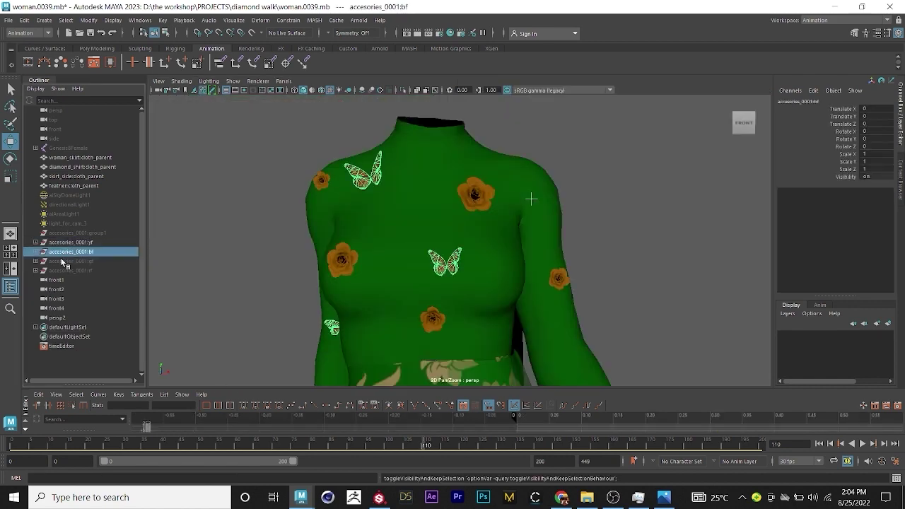
{"action": "left_click", "coordinate": [68, 260]}
{"action": "left_click", "coordinate": [69, 271]}
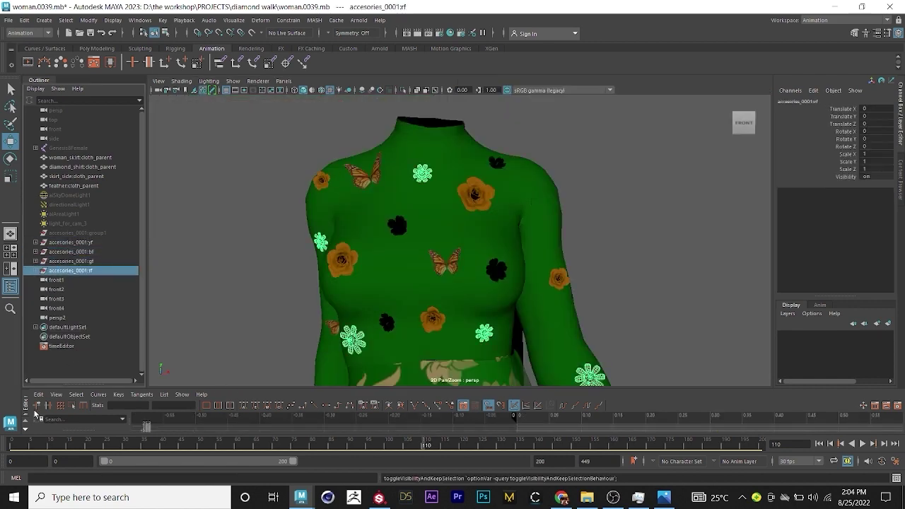
Select the butterfly near the shirt's shoulder and inspect how the bf group's butterflies are nested under their rivet locators
{"action": "scroll", "coordinate": [530, 240], "scroll_direction": "up", "scroll_amount": 5}
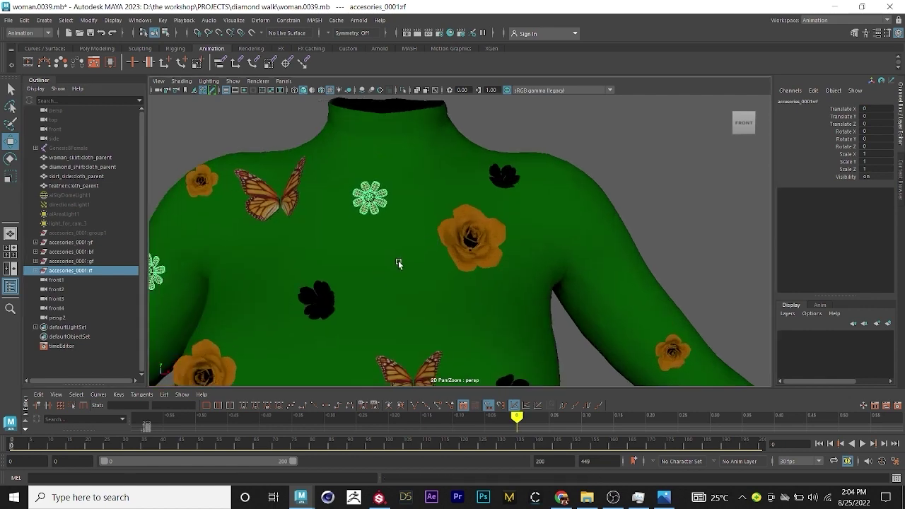
{"action": "middle_click_drag", "start_coordinate": [398, 262], "coordinate": [489, 183], "text": "alt"}
{"action": "scroll", "coordinate": [402, 153], "scroll_direction": "down", "scroll_amount": 2}
{"action": "left_click", "coordinate": [394, 147]}
{"action": "left_click", "coordinate": [36, 251]}
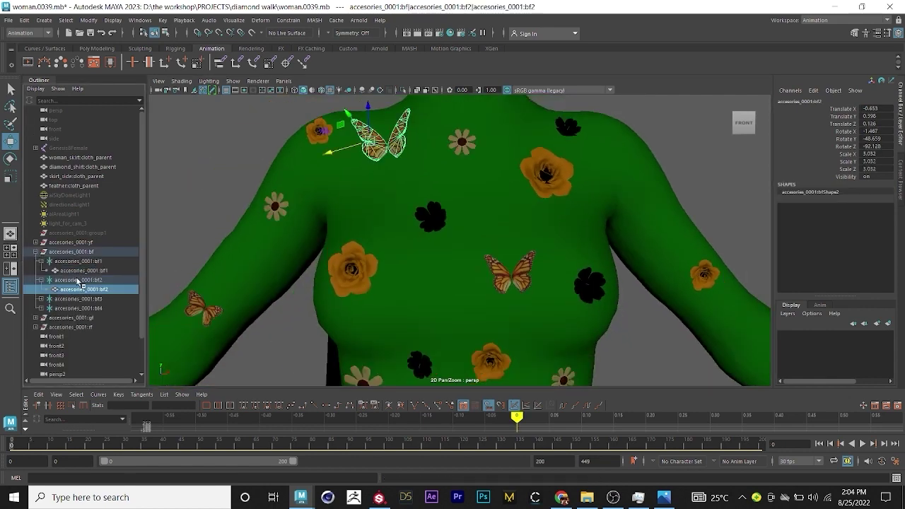
{"action": "left_click", "coordinate": [40, 280]}
{"action": "left_click", "coordinate": [40, 261]}
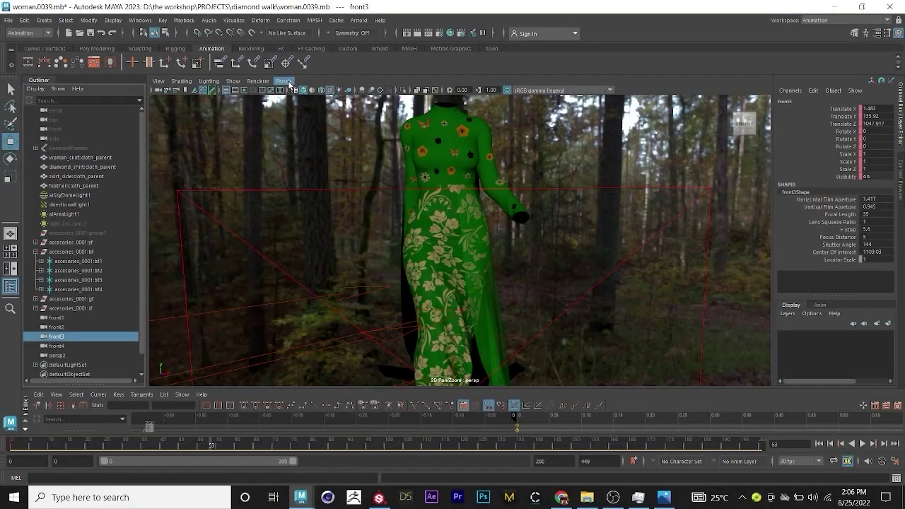
Switch the viewport to the front1 camera view and select the aiSkyDomeLight1 background
{"action": "left_click", "coordinate": [284, 82]}
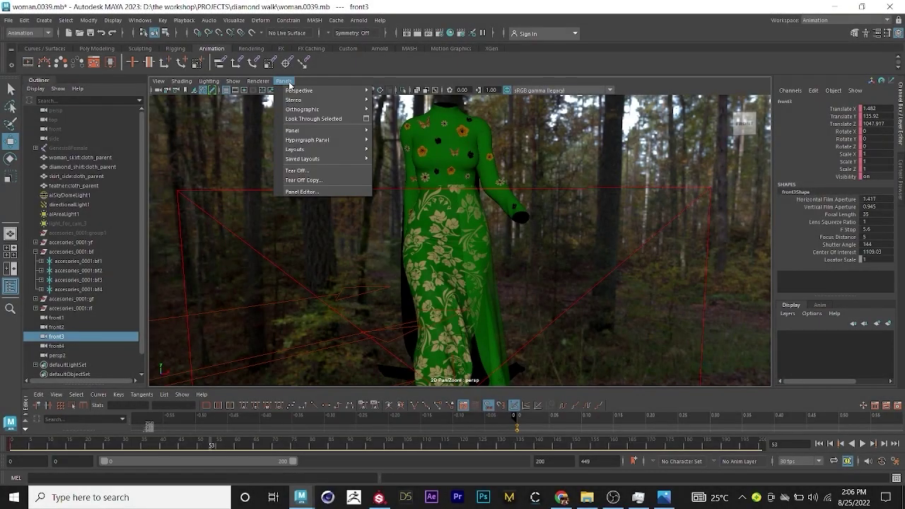
{"action": "mouse_move", "coordinate": [319, 96]}
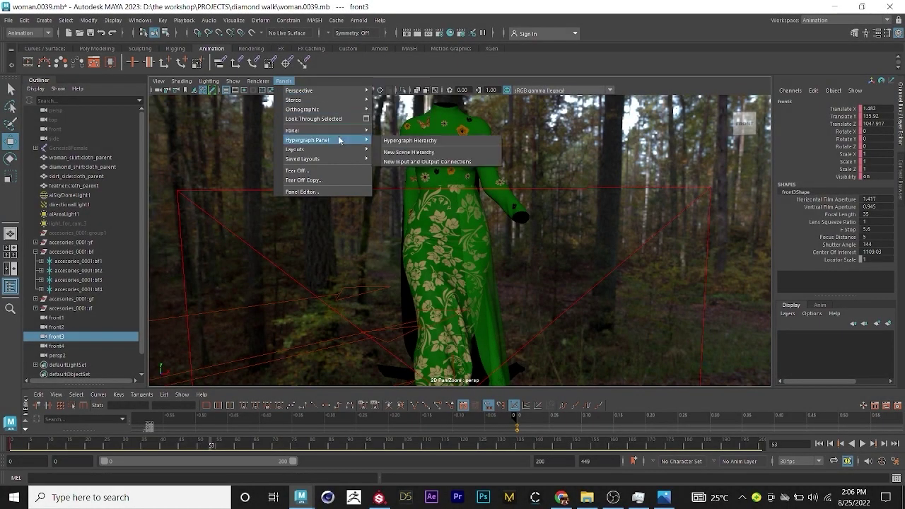
{"action": "mouse_move", "coordinate": [365, 110]}
{"action": "left_click", "coordinate": [391, 119]}
{"action": "left_click", "coordinate": [593, 203]}
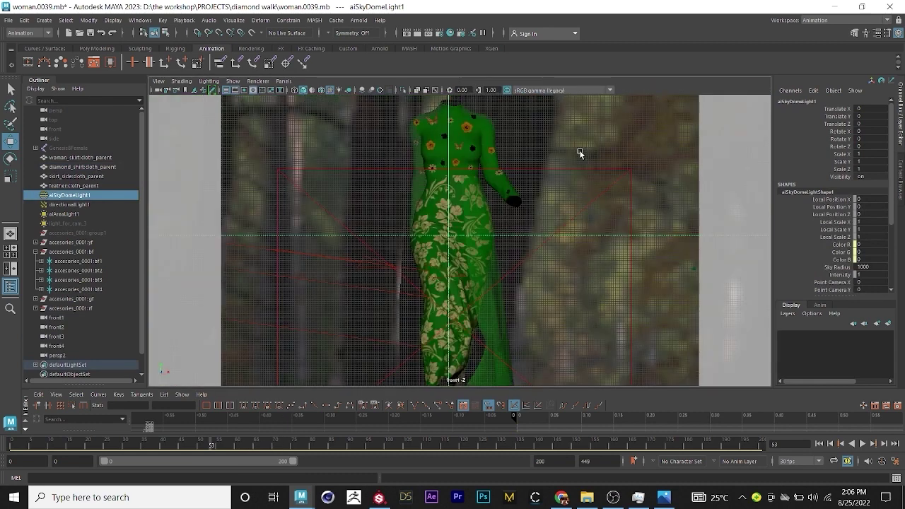
Open the render settings and show the Arnold Renderer options
{"action": "left_click", "coordinate": [439, 33]}
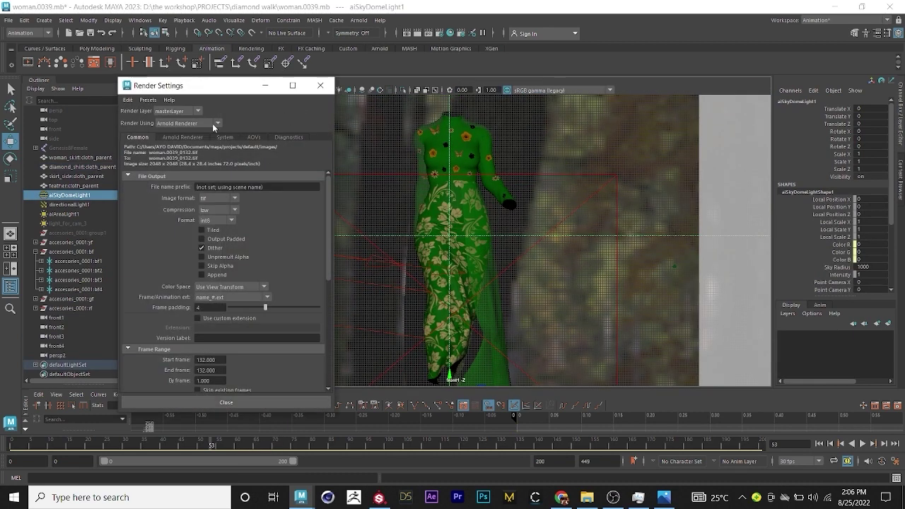
{"action": "left_click", "coordinate": [182, 137]}
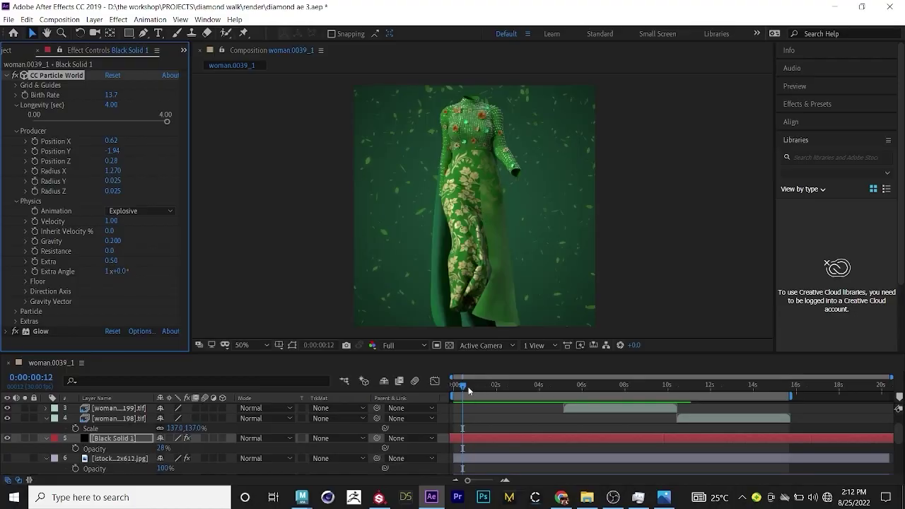
In After Effects, return the playhead of the woman.0039_1 composition to the start
{"action": "left_click_drag", "start_coordinate": [468, 390], "coordinate": [453, 390]}
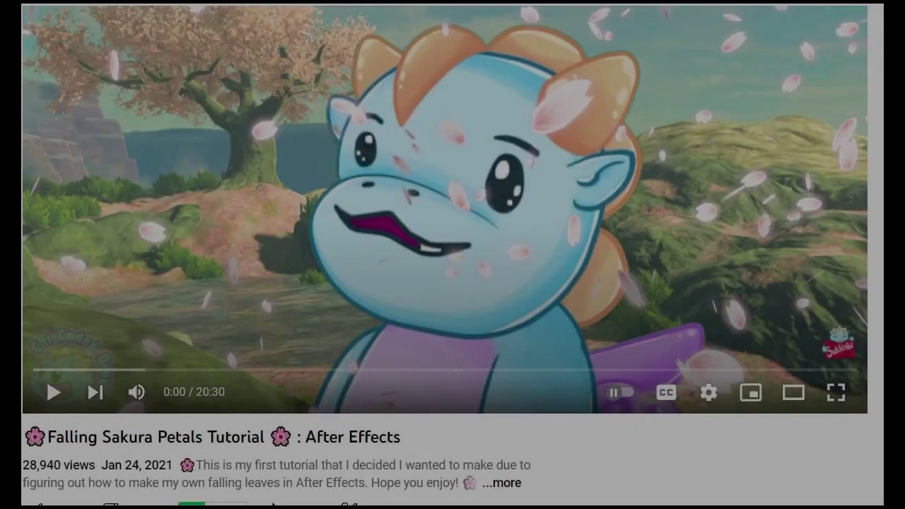